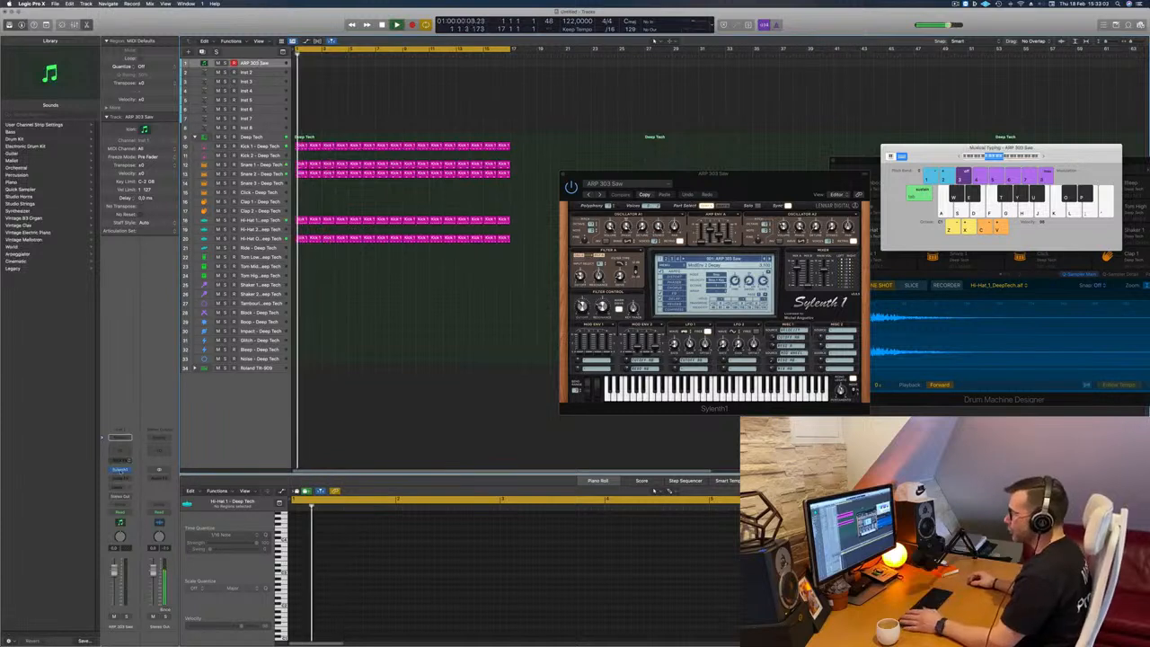
Step: Load the BS Big Bass preset in the Sylenth1 instrument on the first track
left_click_drag(774, 185, 640, 194)
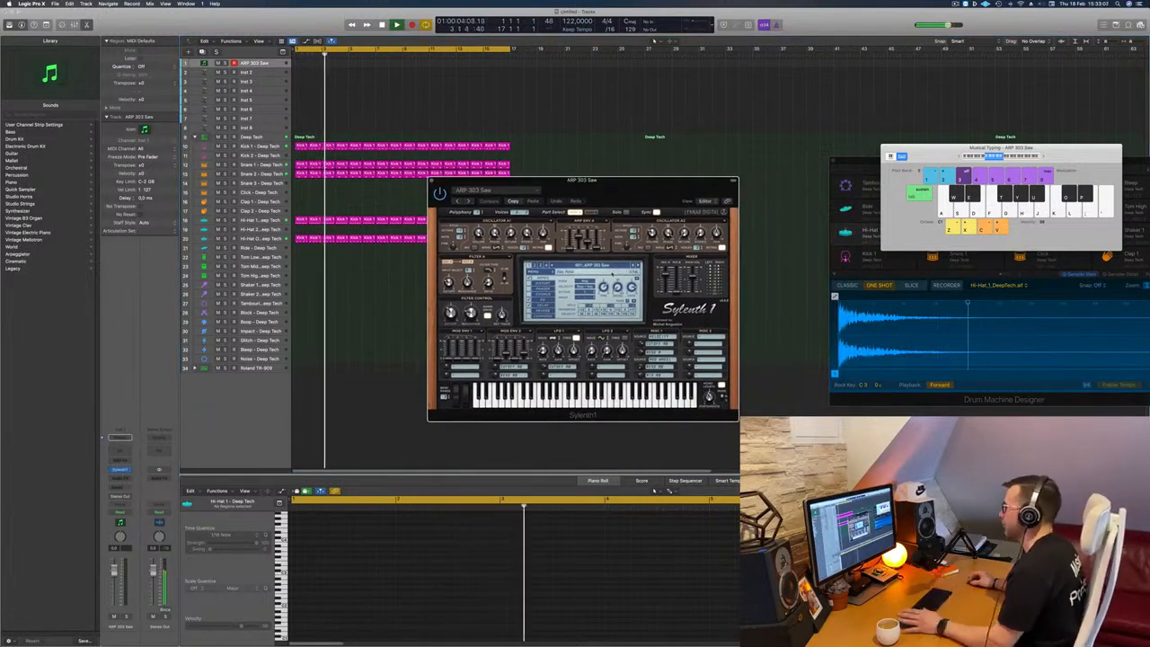
left_click(582, 266)
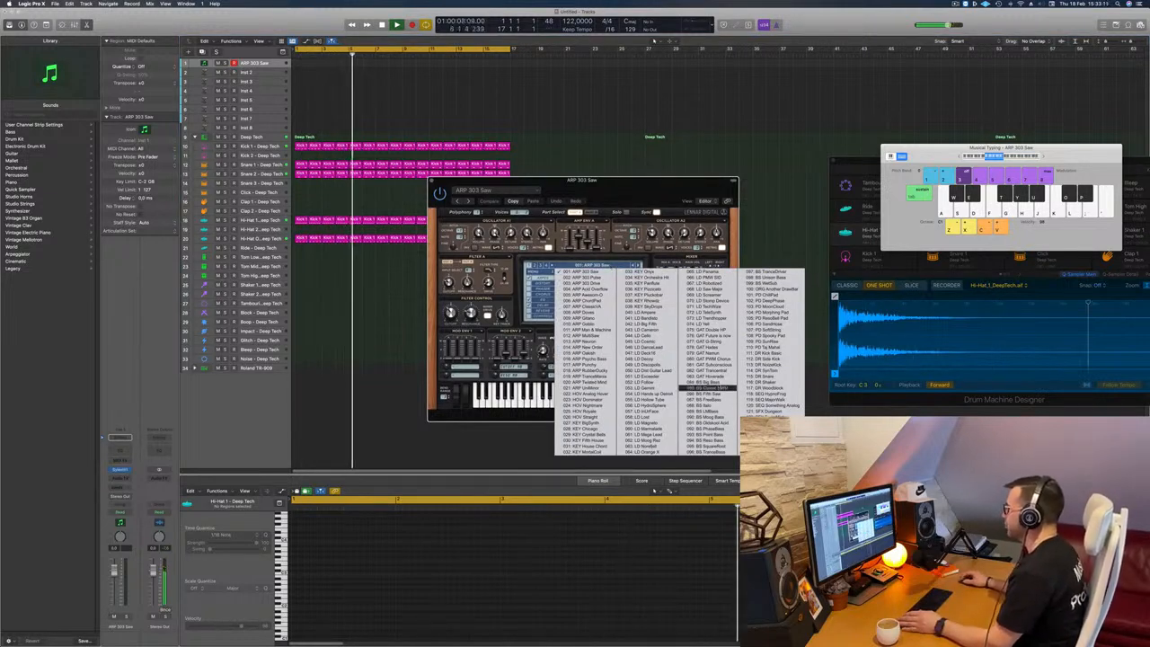
left_click(708, 382)
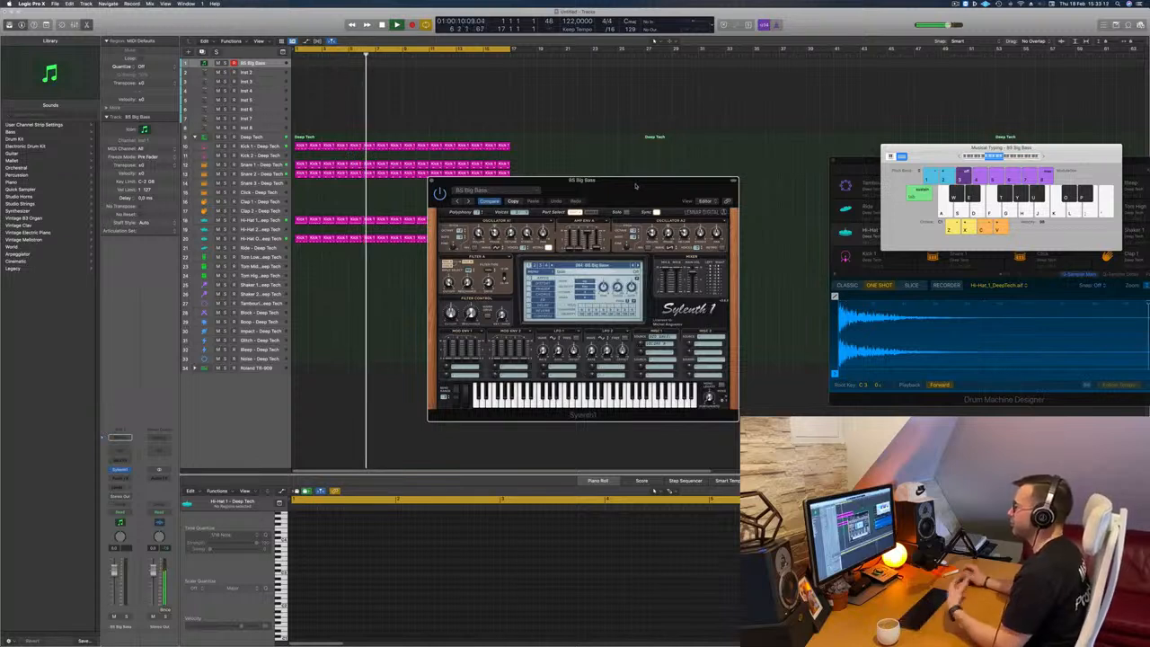
Step: Reposition the Musical Typing keyboard and increase the height of the BS Big Bass track
left_click_drag(1011, 159, 941, 158)
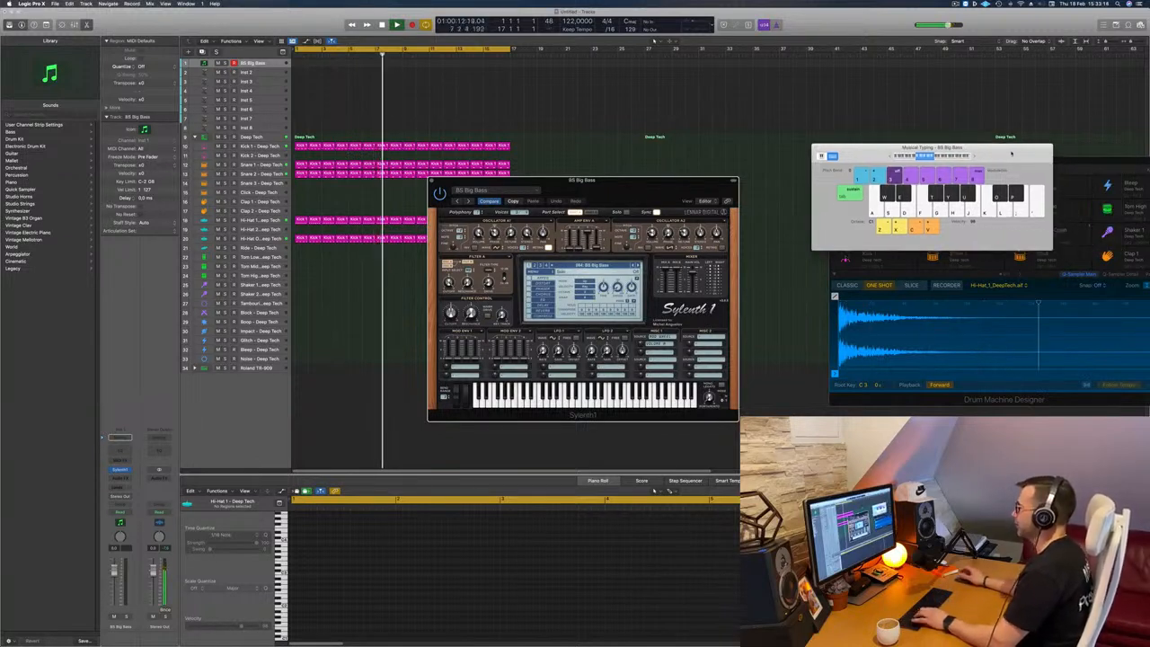
left_click(268, 65)
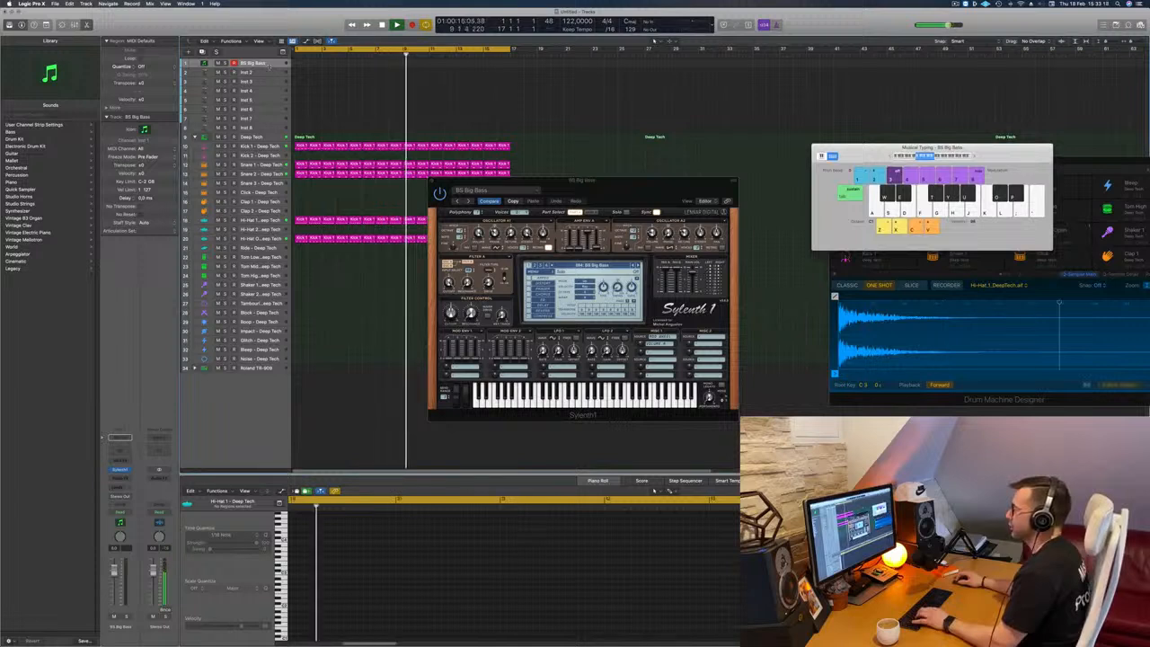
left_click_drag(268, 68, 270, 101)
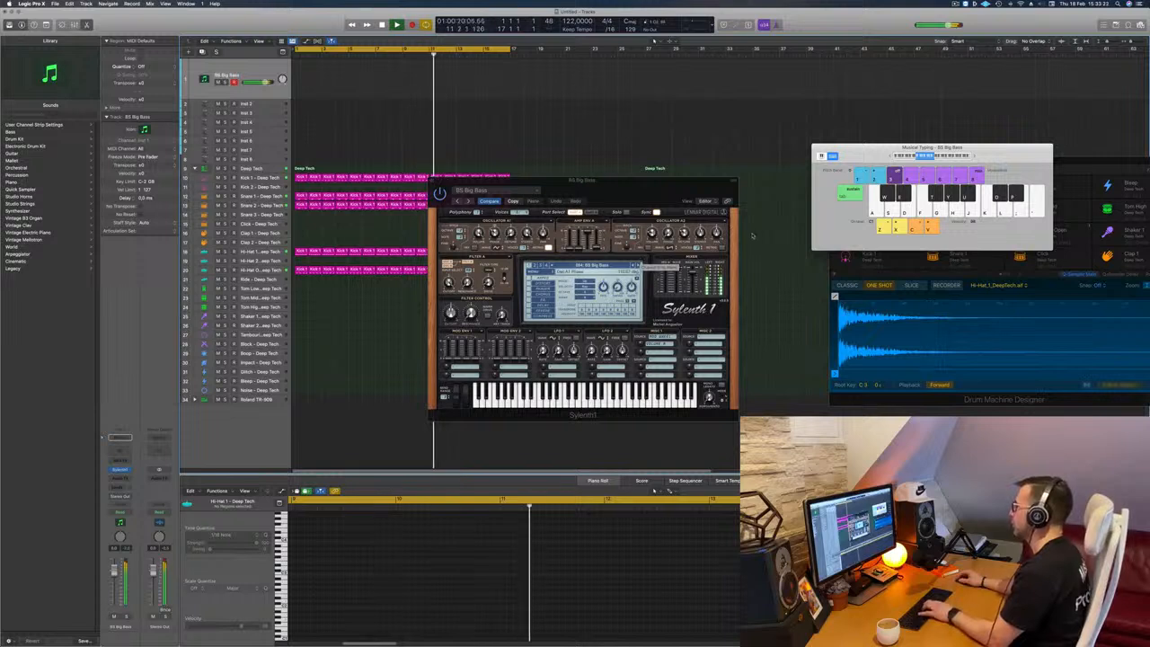
Step: Audition the neighbouring bass presets, choose BS Fifth Saw, and lower the synth track's volume
left_click(636, 264)
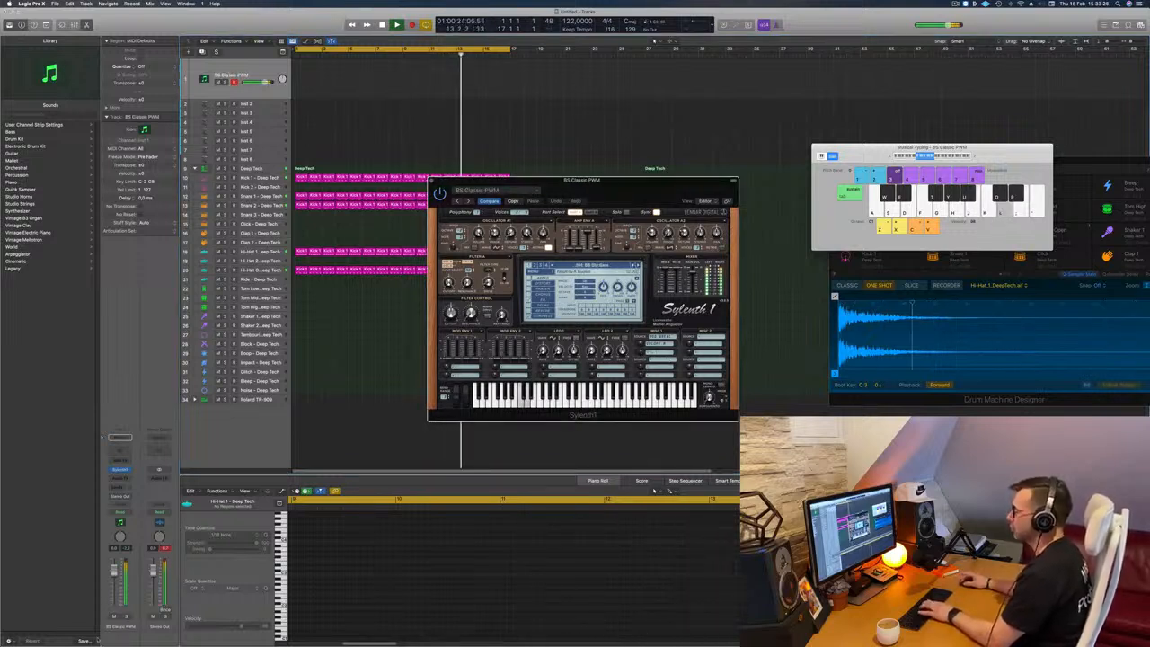
left_click_drag(114, 590, 114, 589)
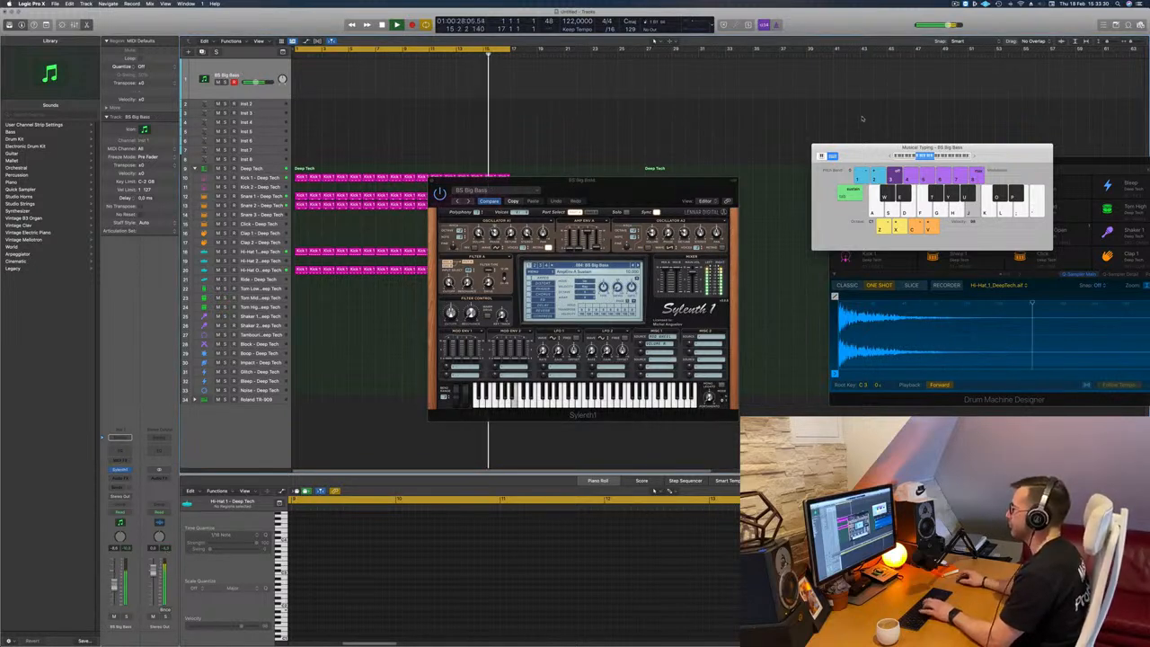
left_click(637, 265)
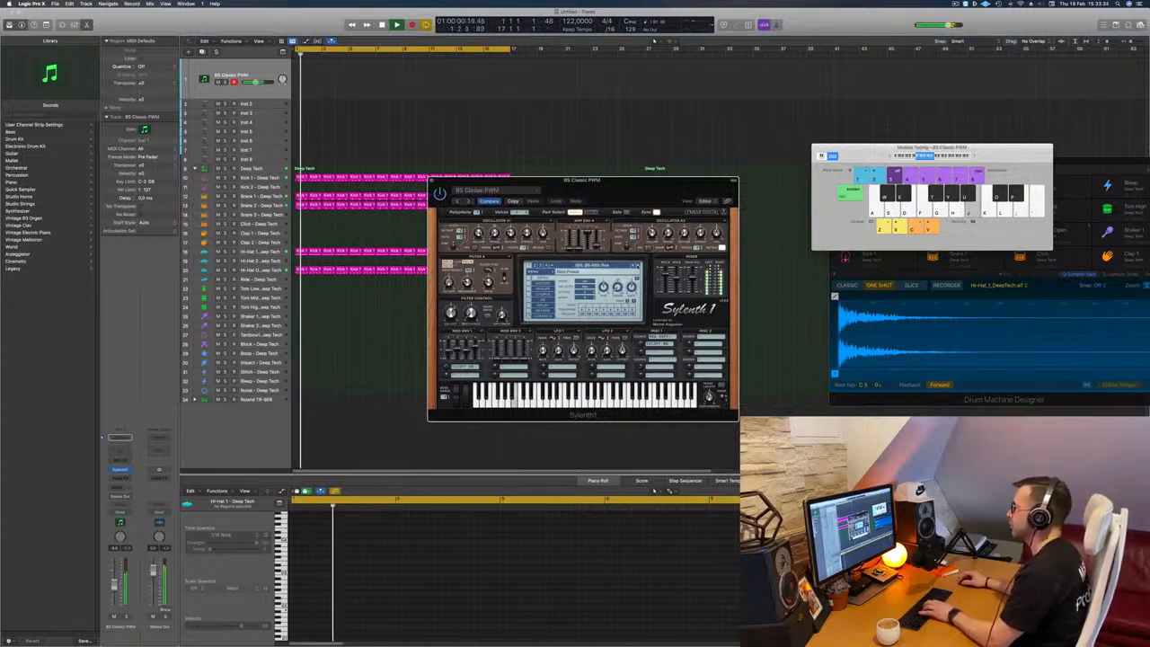
left_click(636, 265)
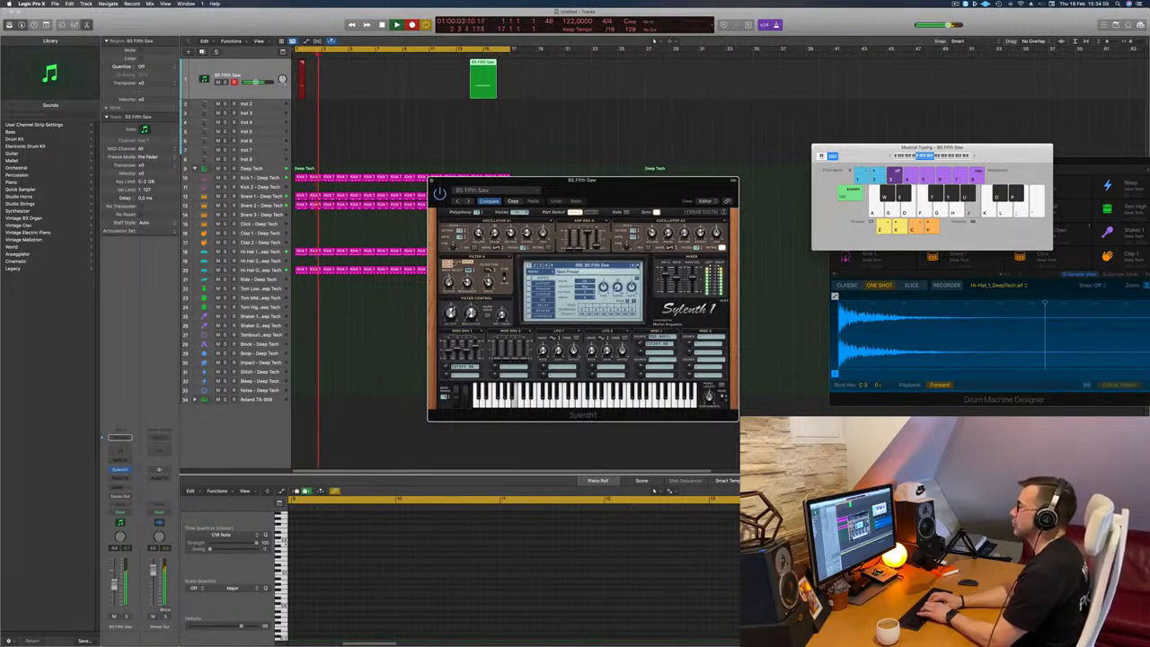
Step: Record a bass line on the BS Fifth Saw track with the Musical Typing keyboard
key("k")
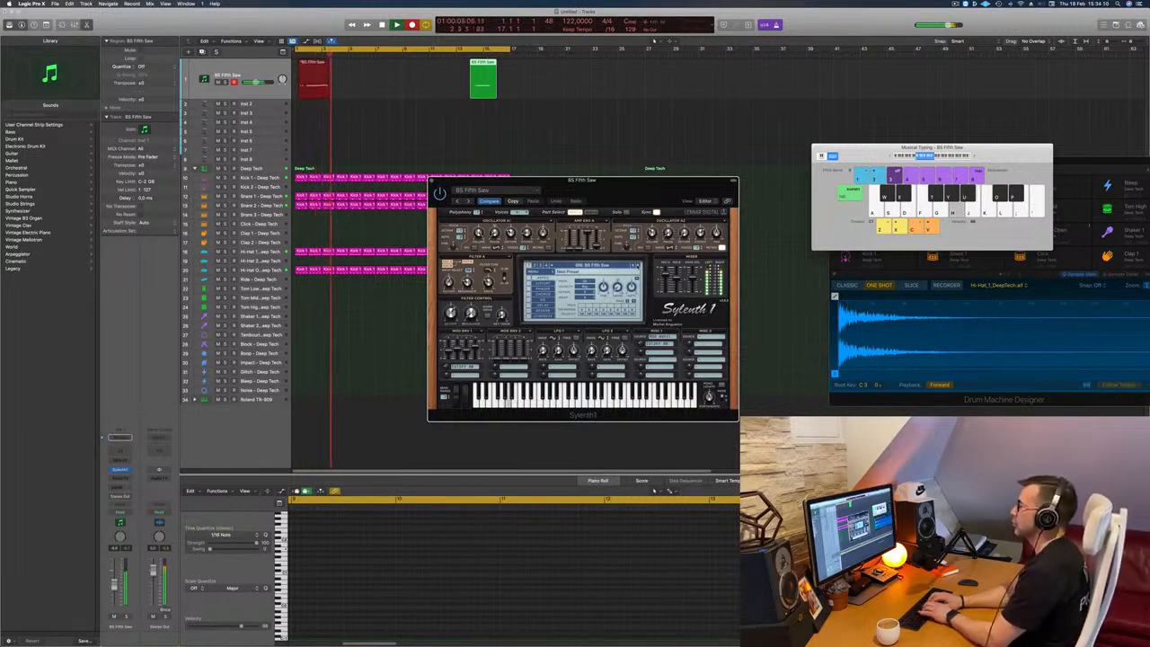
key("j")
key("semicolon")
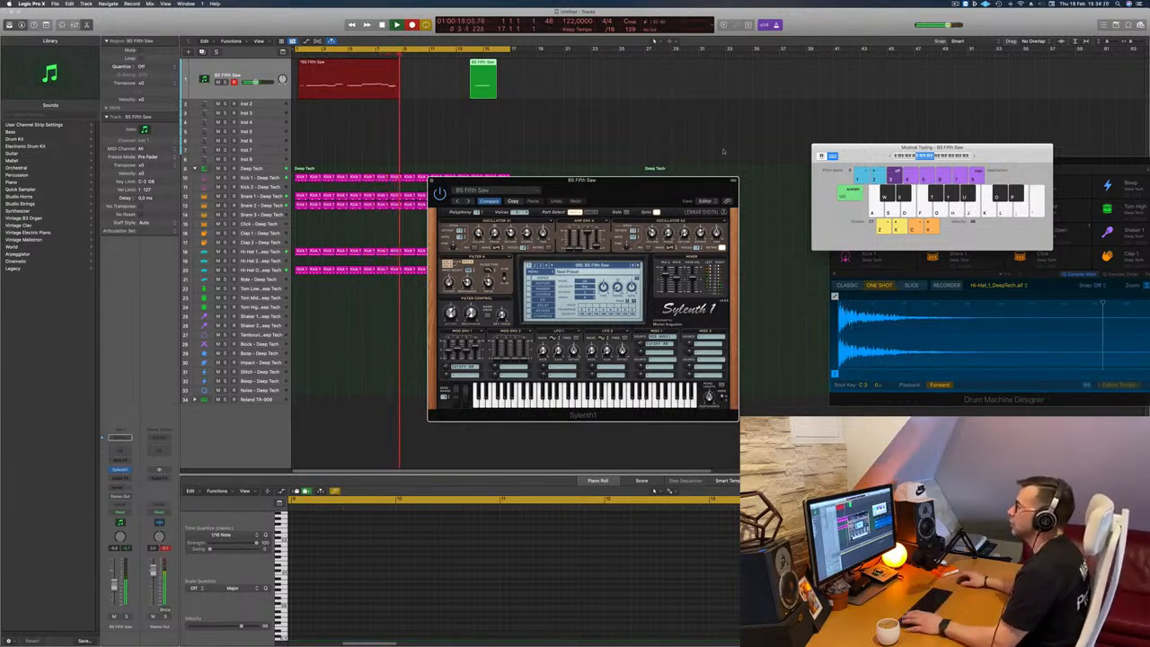
key("space")
key("space")
Step: Divide the recorded bass region at bar 5, delete its first part, and move the remaining part to bar 1
left_click(347, 67)
double_click(347, 65, "super")
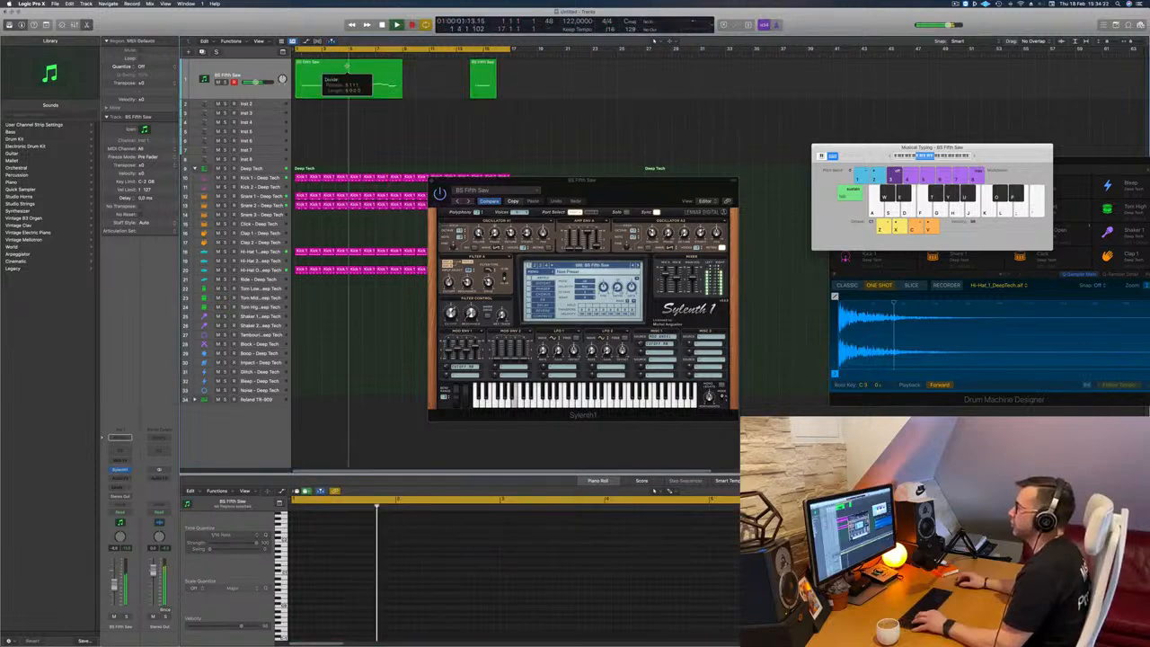
key("space")
left_click(325, 71)
key("Delete")
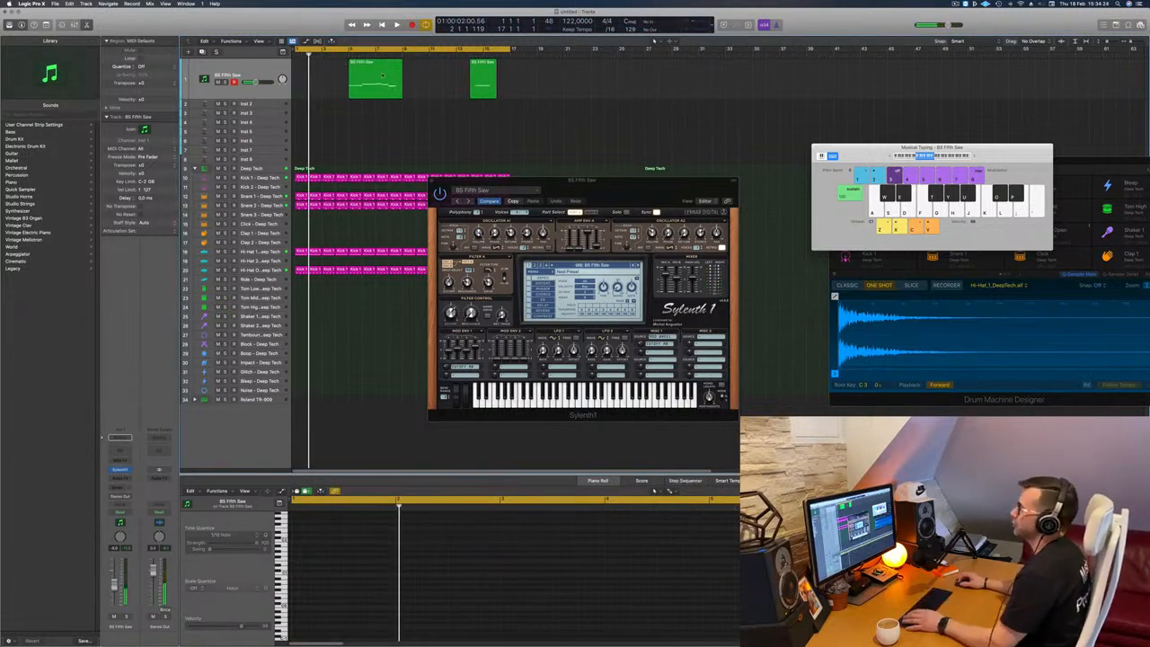
left_click_drag(375, 79, 325, 79)
key("space")
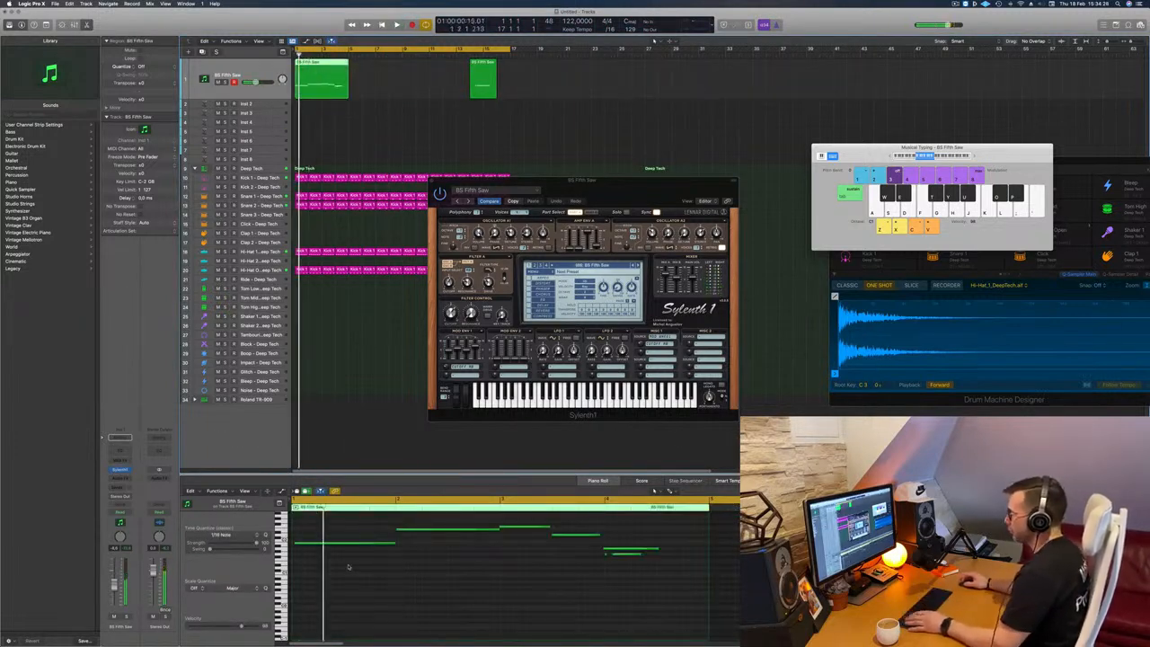
Step: Quantize all notes of the bass region to 1/16 notes and play the region back
left_click(360, 565)
key("super+a")
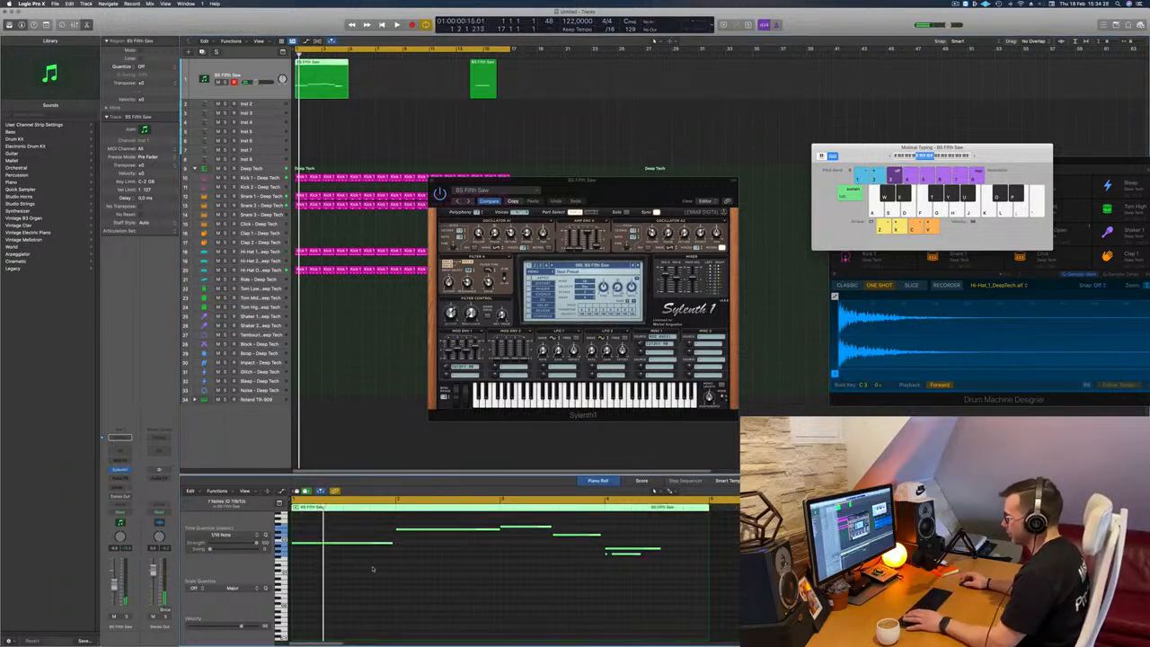
key("space")
left_click(374, 568)
scroll(450, 568, "left", 1)
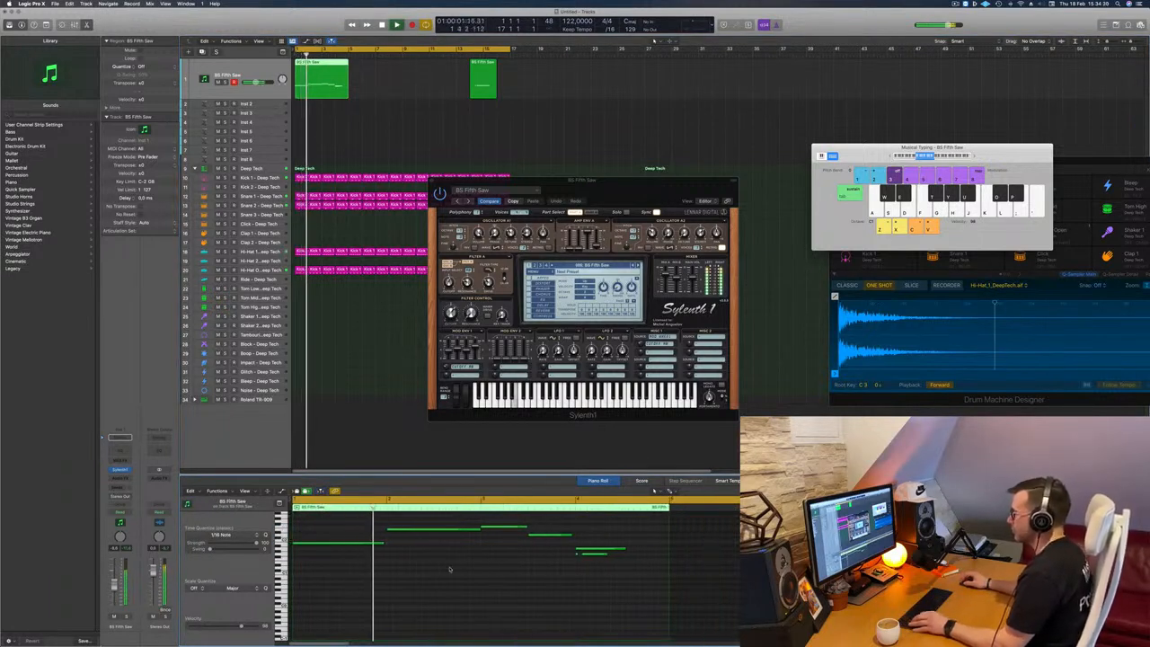
scroll(444, 567, "left", 3)
scroll(429, 563, "right", 1)
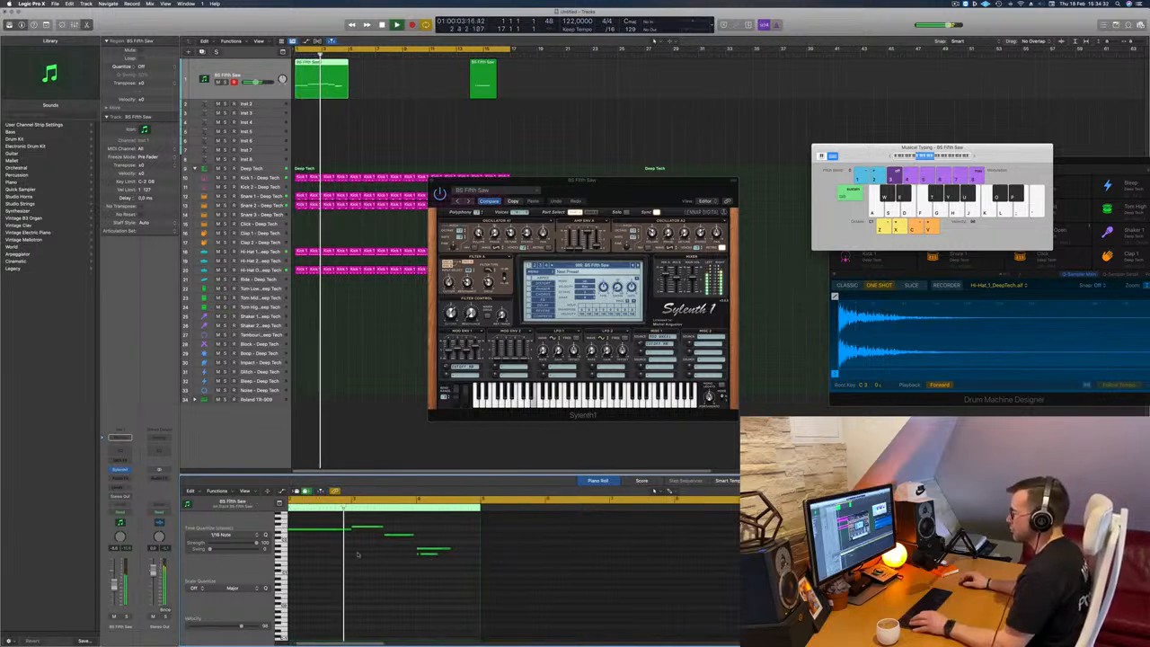
scroll(404, 554, "left", 2)
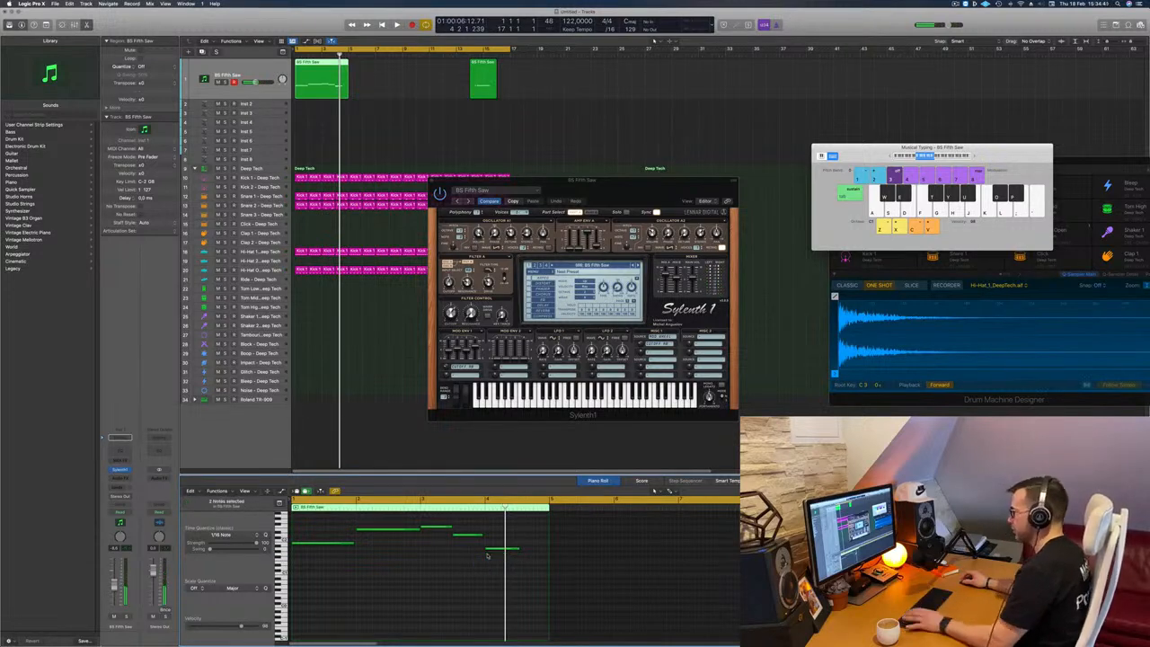
Step: Retune the last note of the bass line during playback and extend it to the end of the four-bar region
left_click_drag(600, 186, 609, 162)
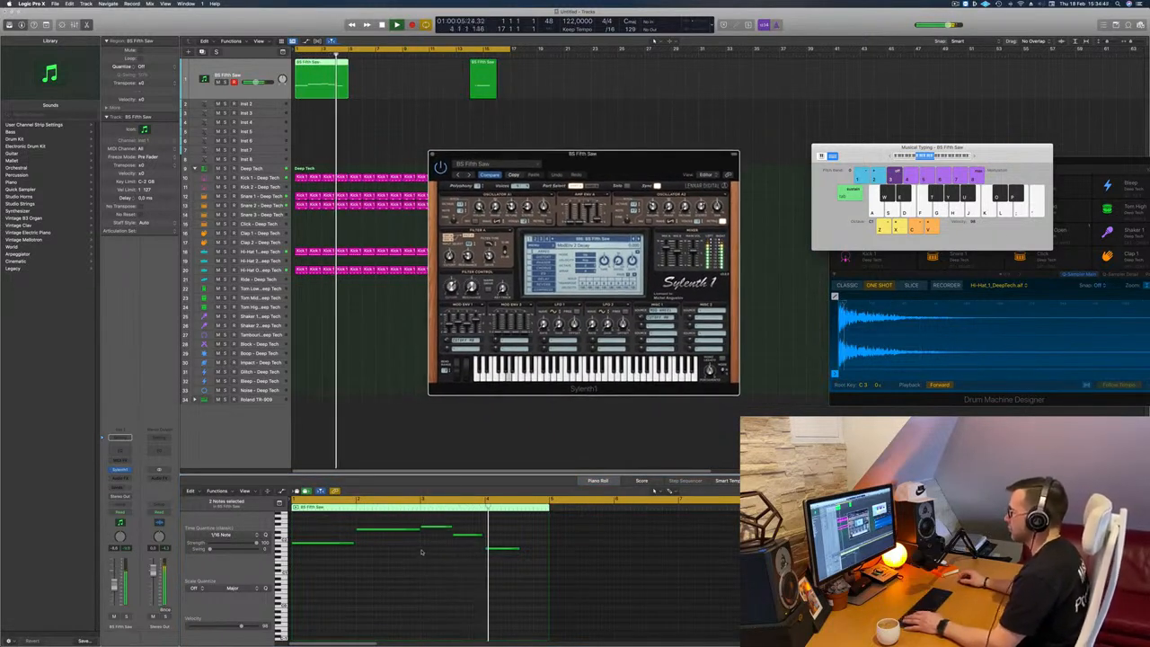
left_click(494, 550)
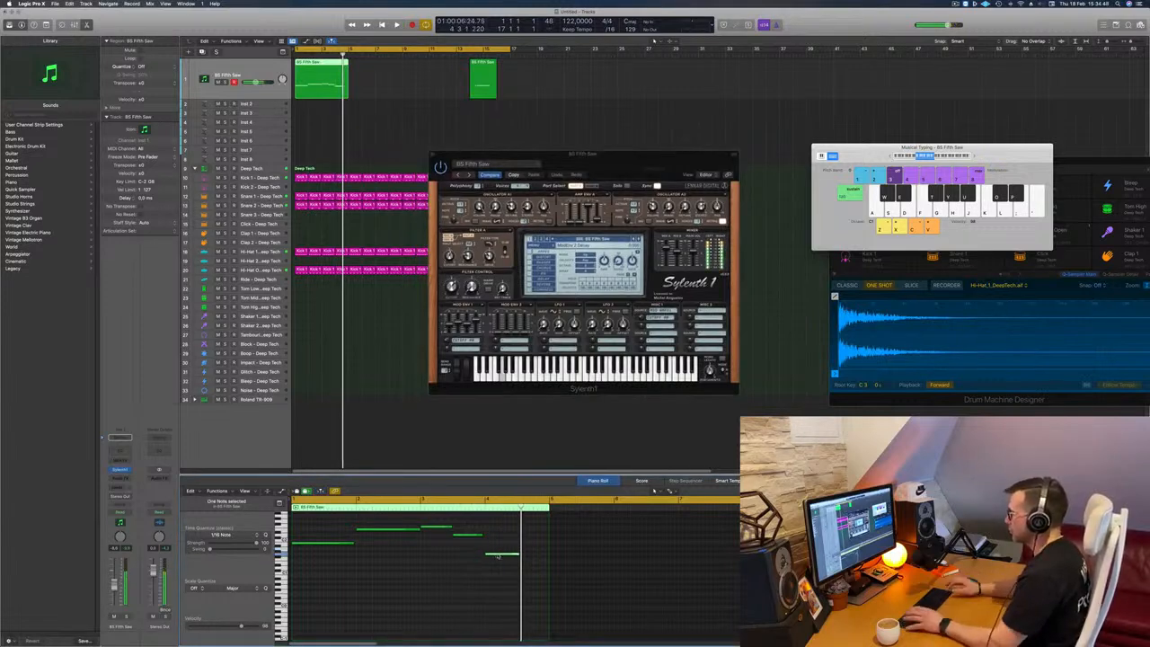
key("space")
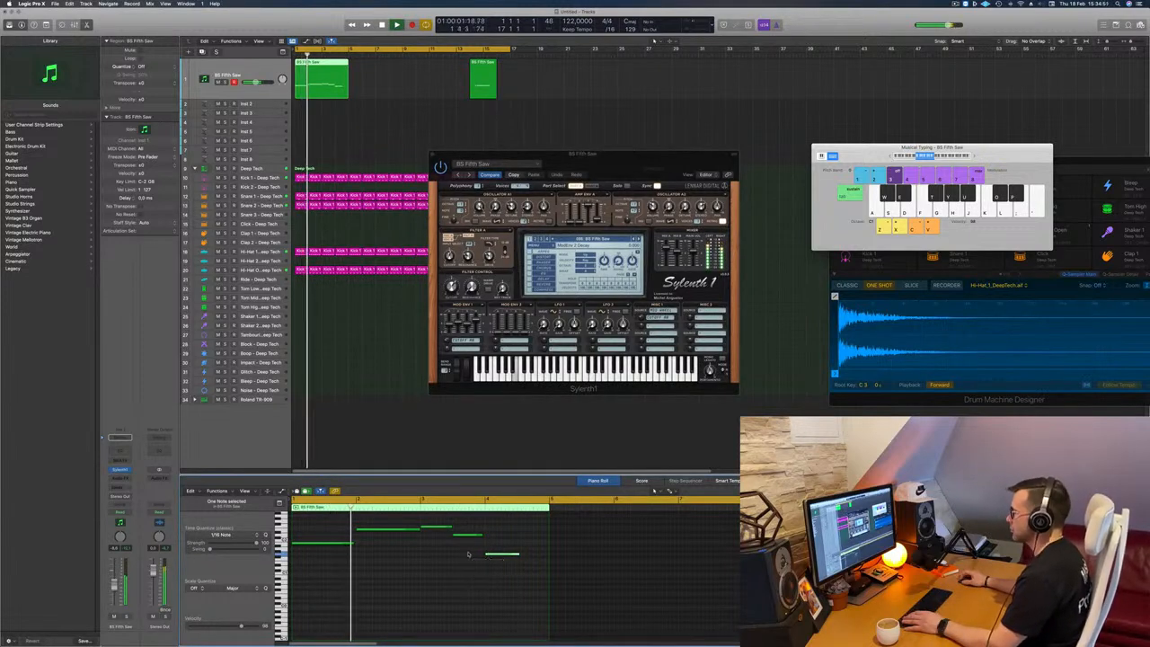
left_click(582, 522)
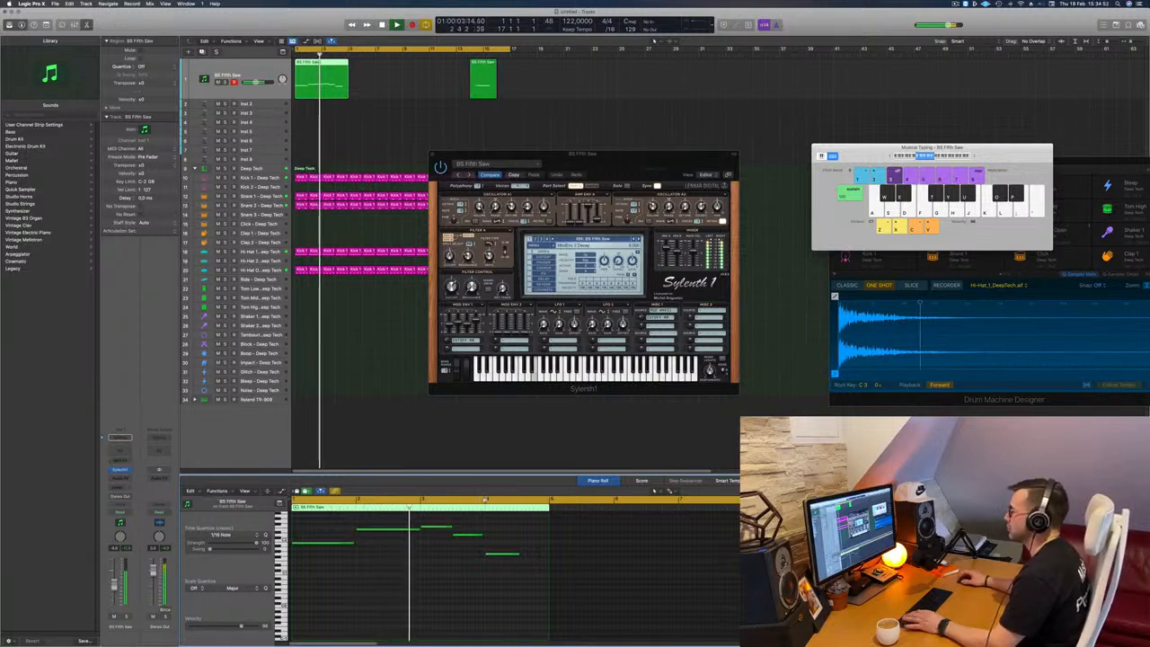
left_click(506, 554)
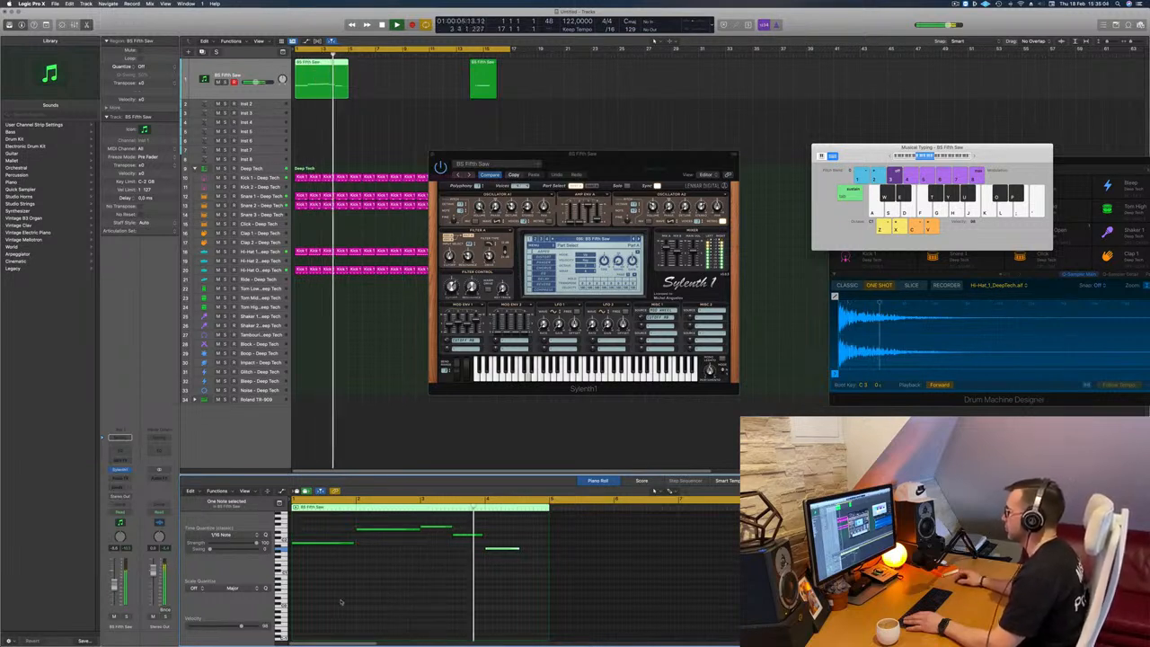
key("space")
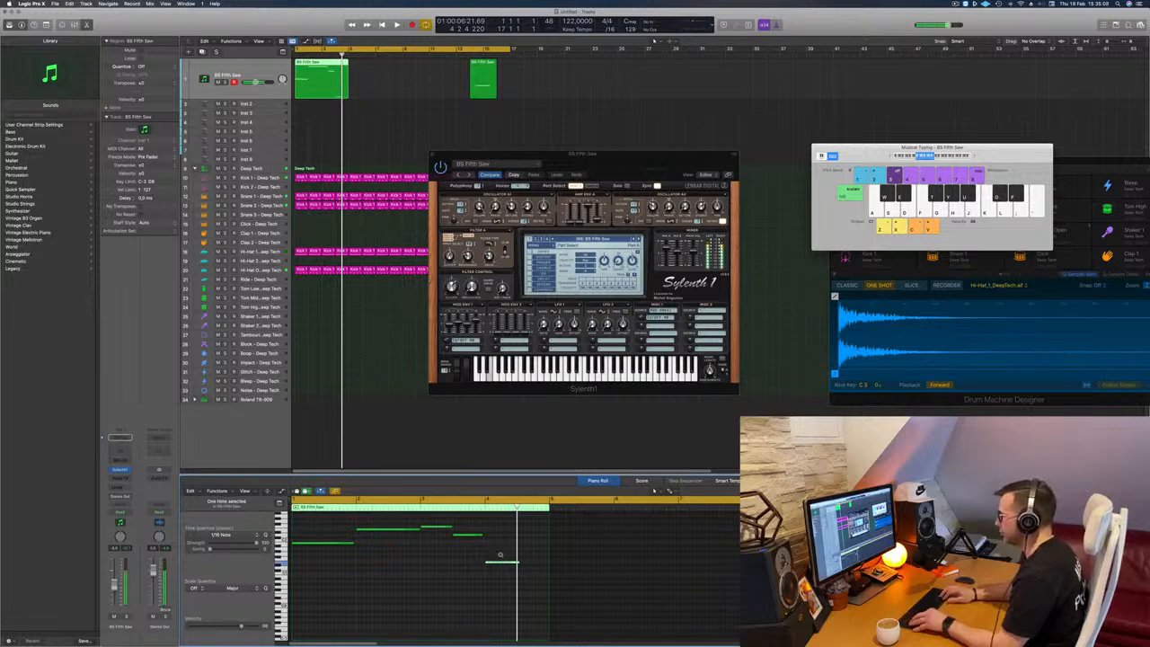
key("space")
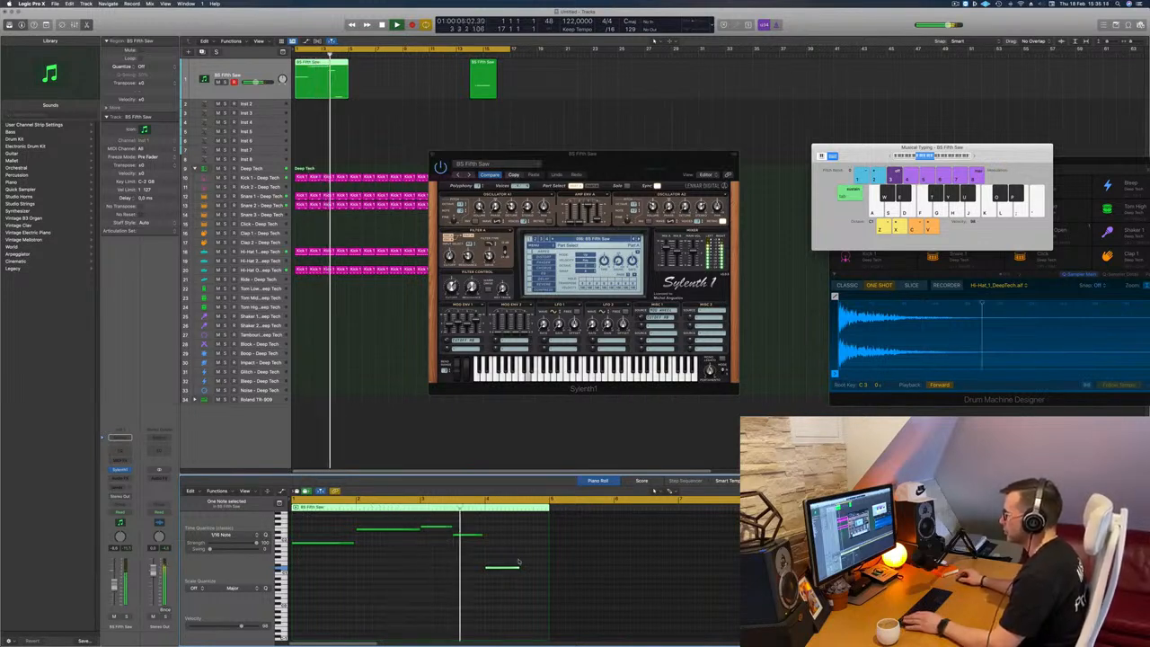
left_click_drag(508, 566, 545, 544)
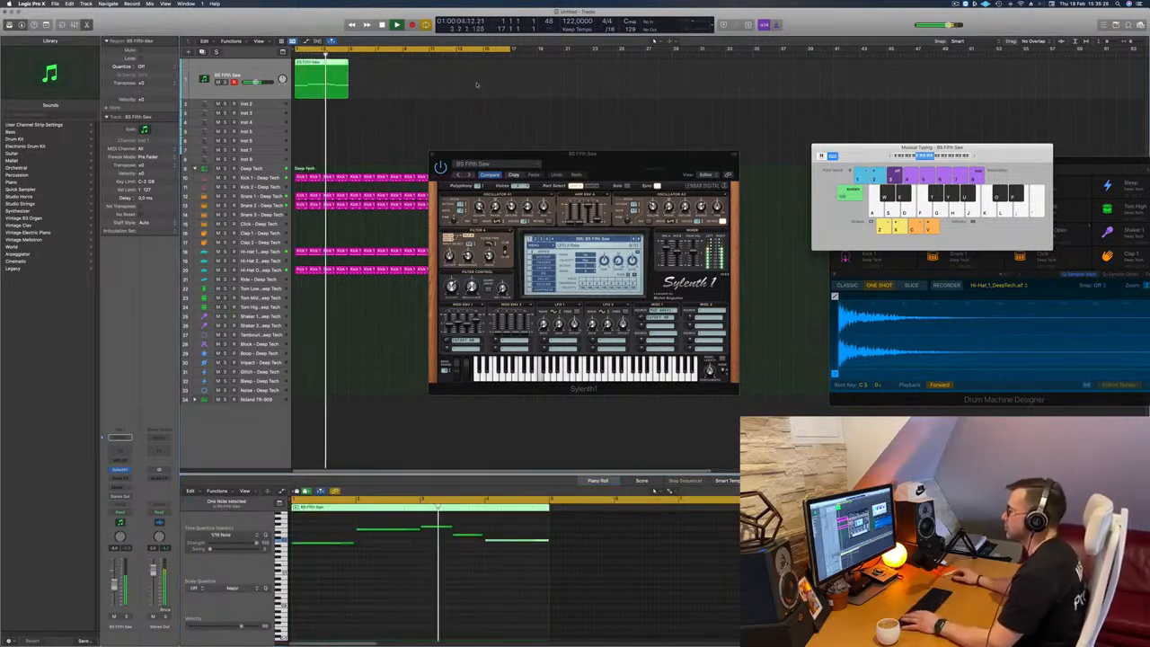
Step: Move the Sylenth1 window off the tracks and adjust the filter control cutoff of the bass sound
left_click_drag(590, 152, 625, 92)
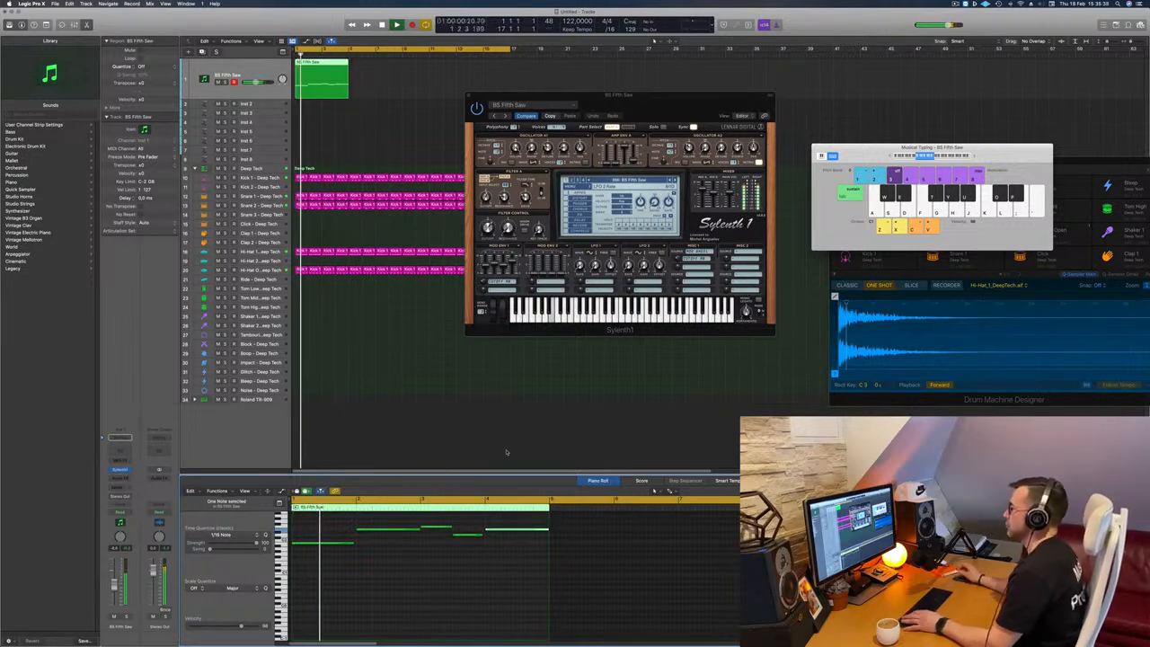
left_click_drag(668, 121, 692, 124)
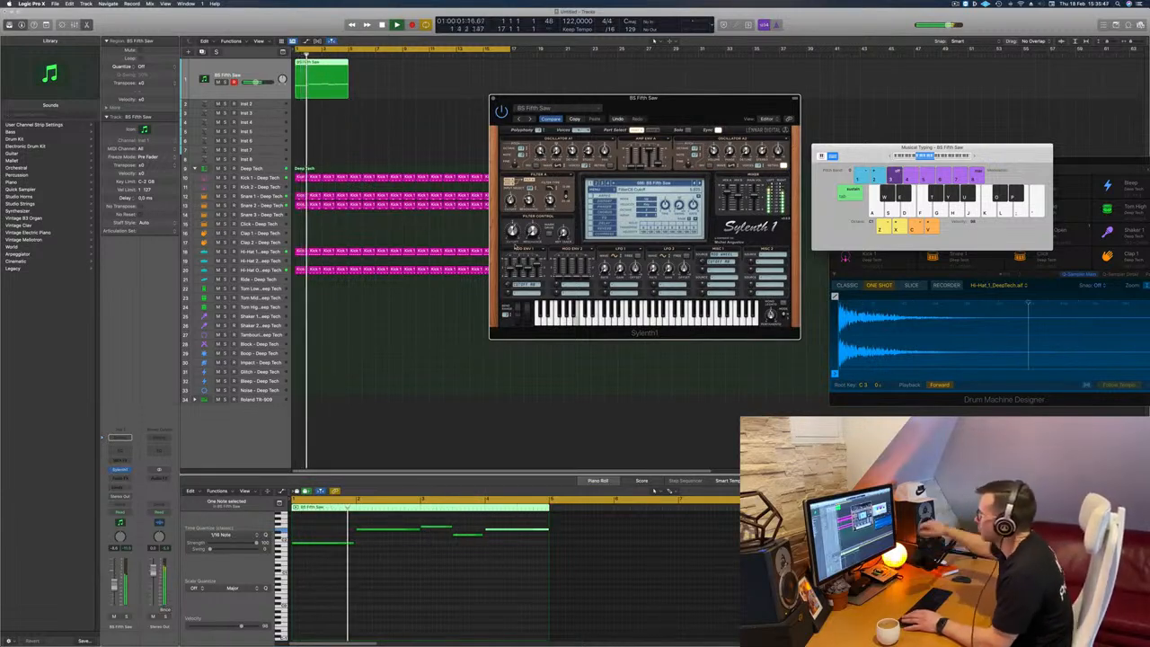
left_click_drag(668, 107, 575, 114)
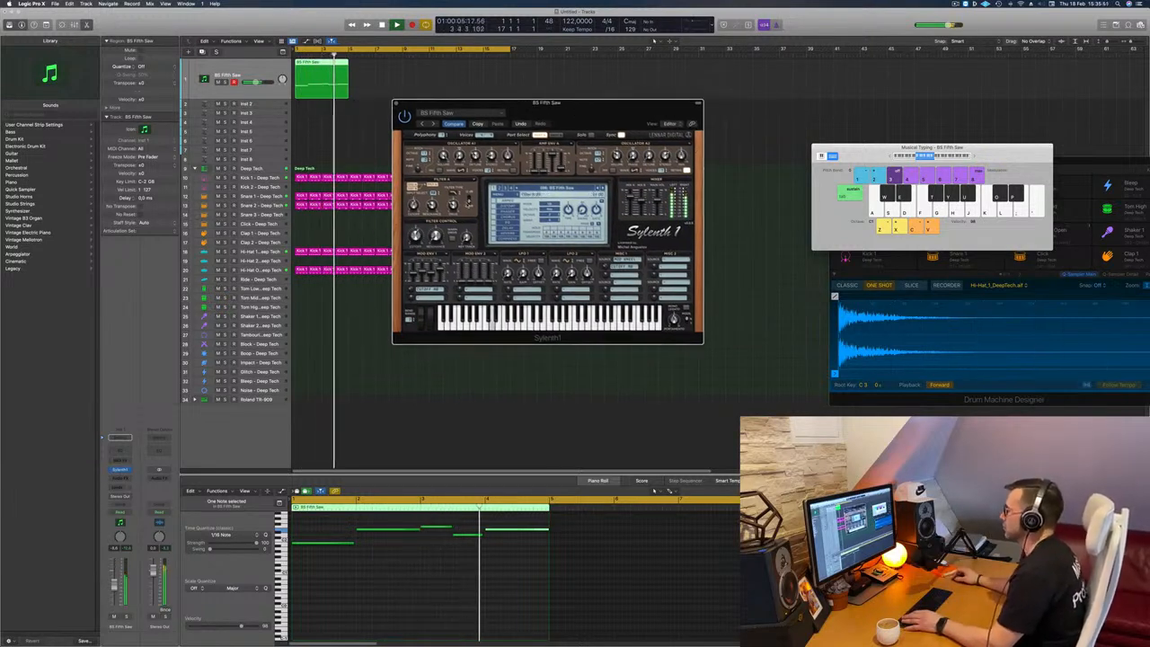
Step: Lengthen the fourth bass note until it meets the last note, and play the region
left_click(483, 536)
key("space")
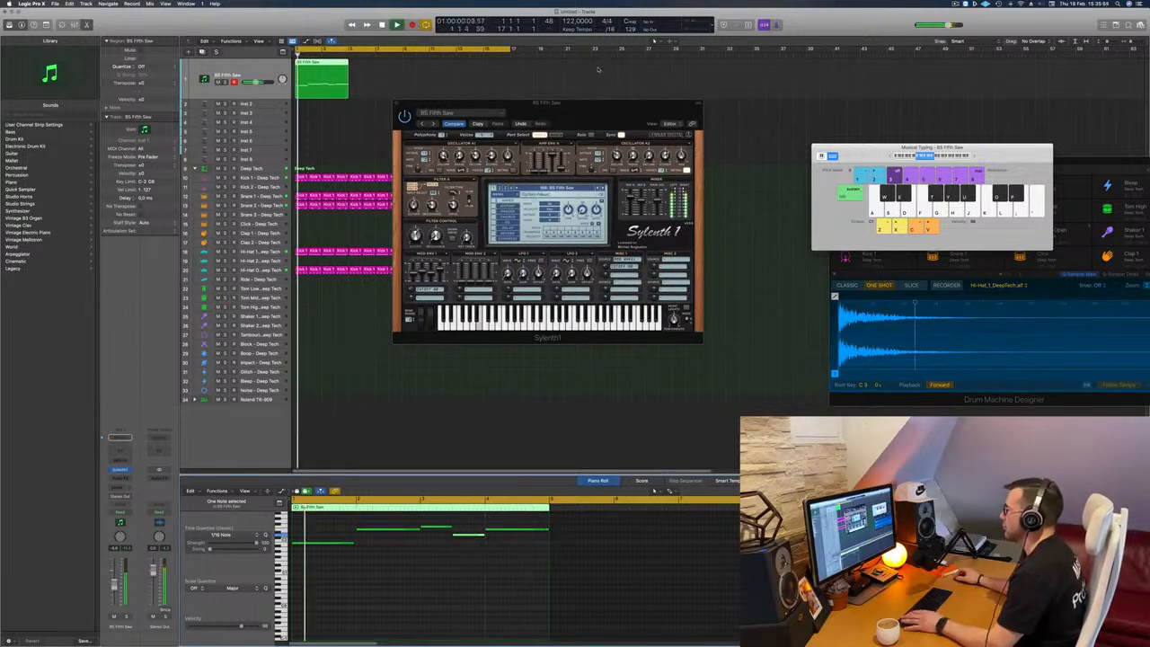
Step: Open the Delay effect settings in Sylenth1 and adjust the delay's dry/wet mix on the bass sound
left_click_drag(591, 107, 612, 152)
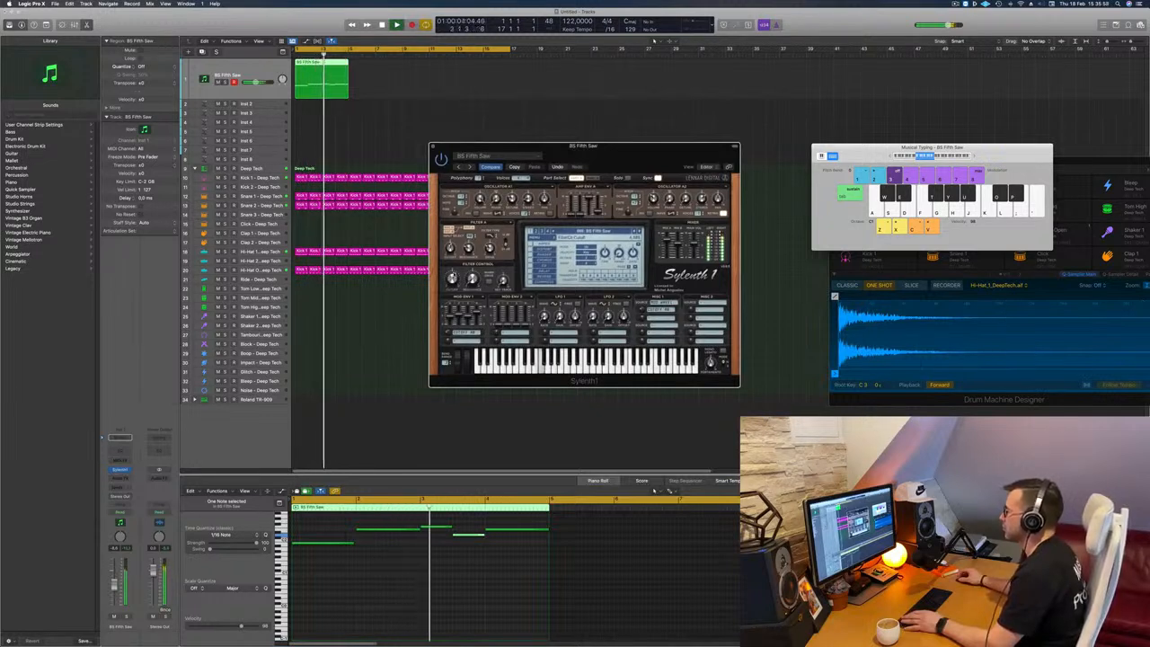
left_click(531, 271)
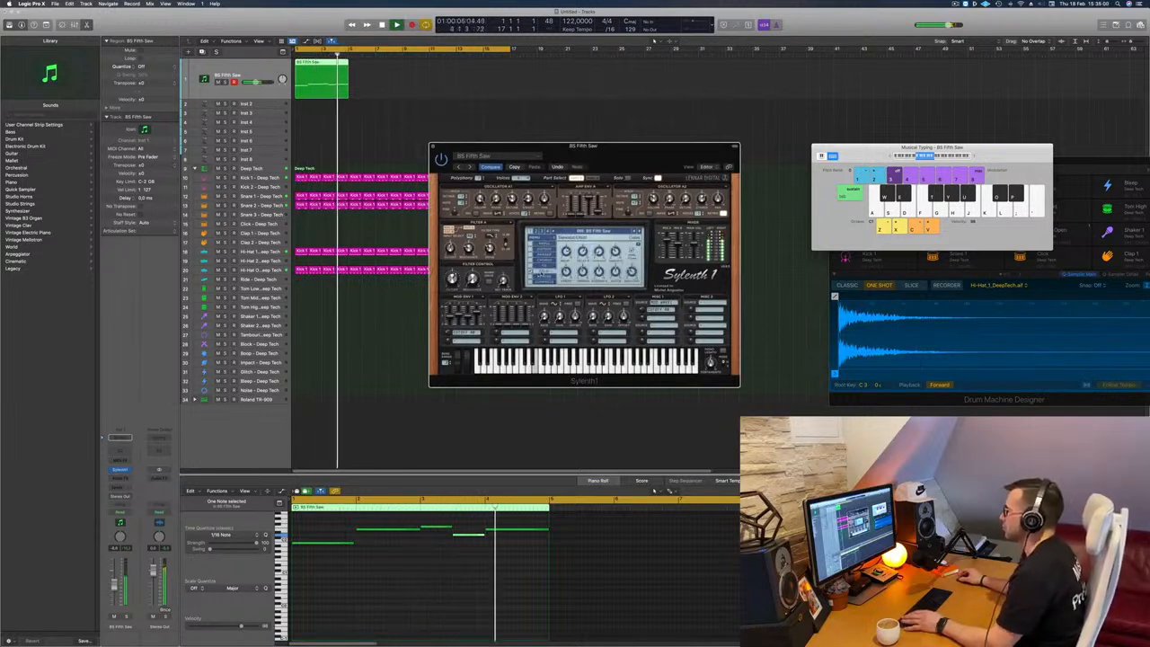
left_click_drag(611, 156, 644, 155)
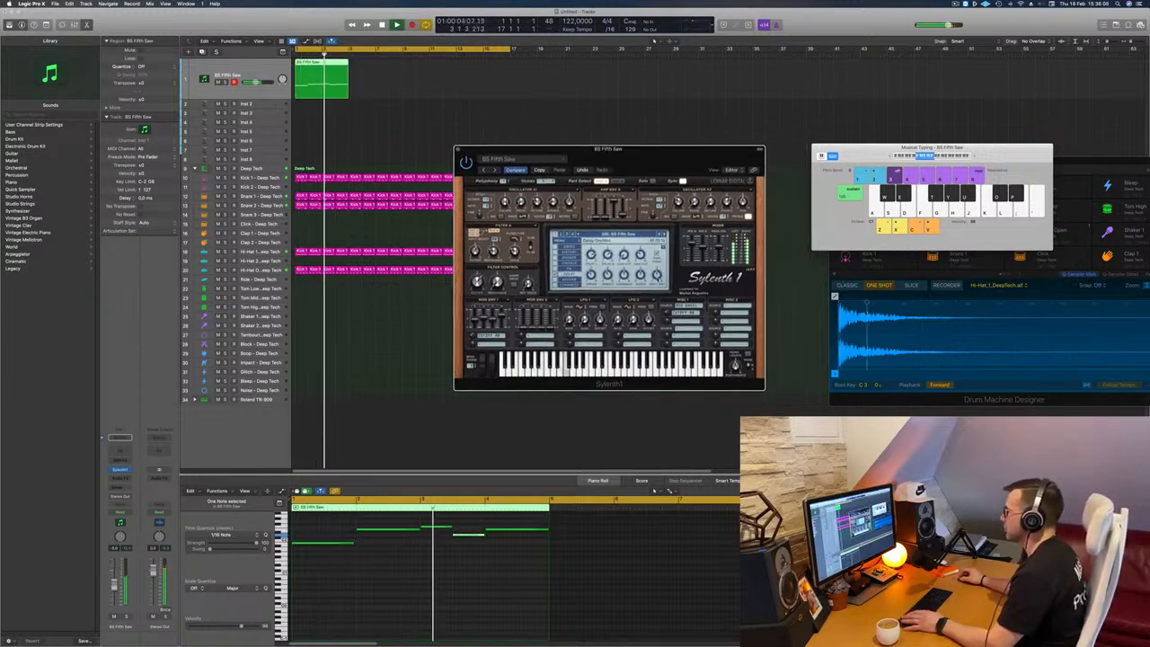
mouse_move(681, 156)
left_mouse_down()
mouse_move(690, 156)
mouse_move(675, 154)
left_mouse_up()
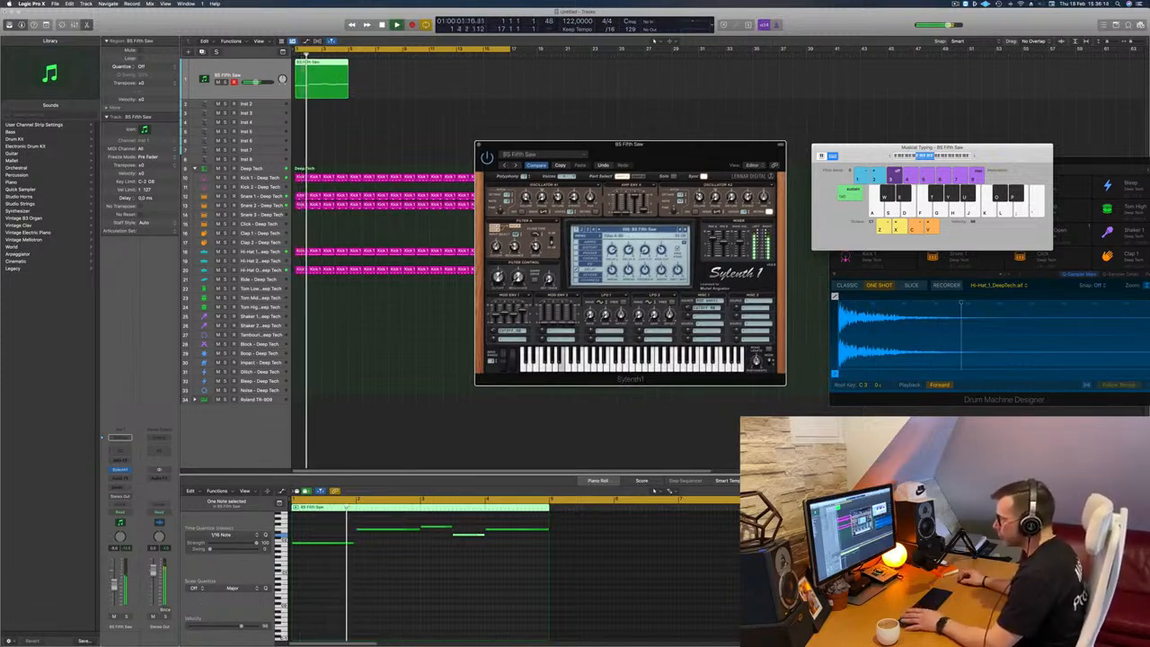
Step: Copy the four-bar bass region along its track to fill all 16 bars, and play from the start
left_click(468, 536)
left_click_drag(674, 159, 613, 164)
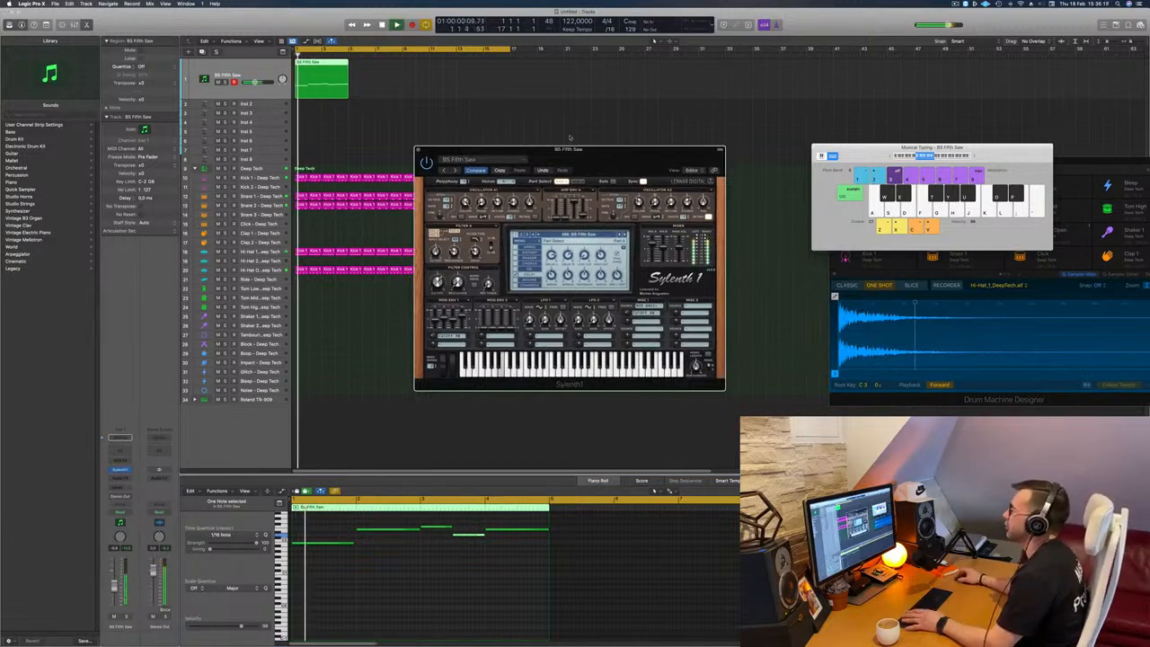
left_click_drag(332, 73, 386, 74)
left_click(325, 86)
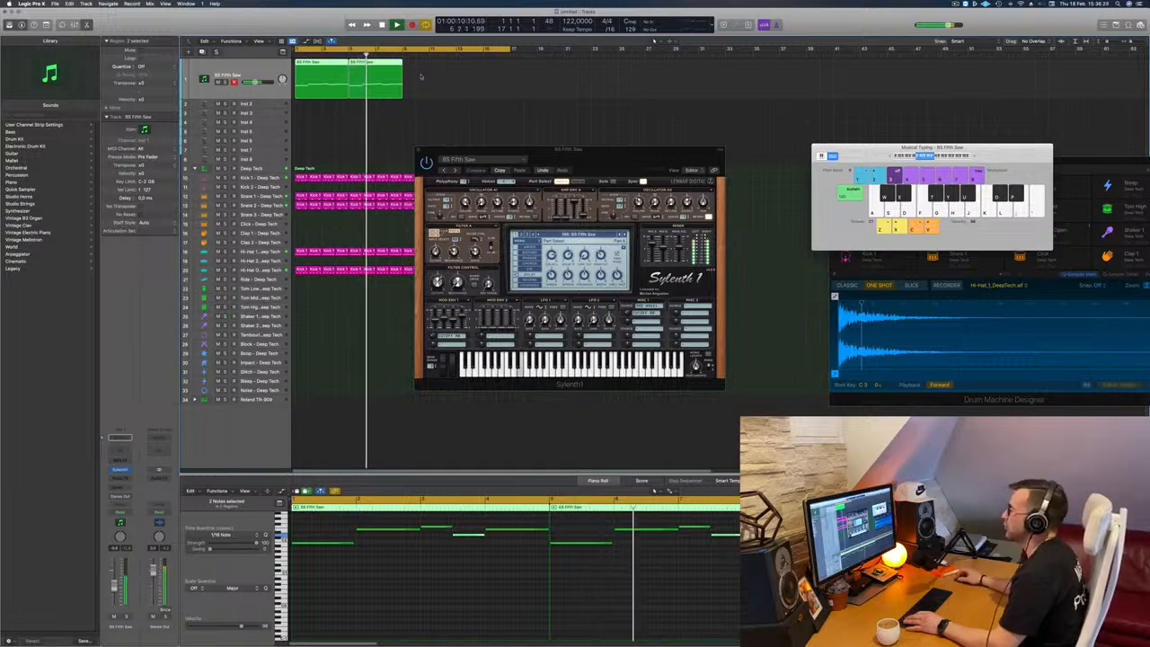
left_click_drag(376, 67, 483, 67)
left_click_drag(583, 151, 635, 142)
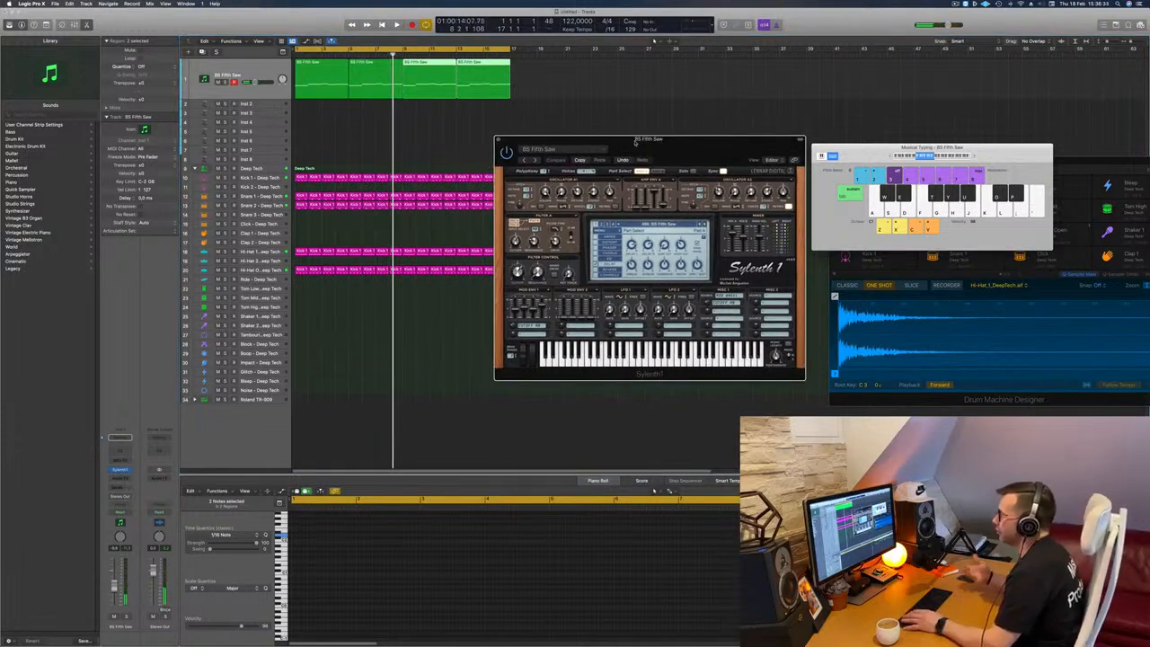
key("Return")
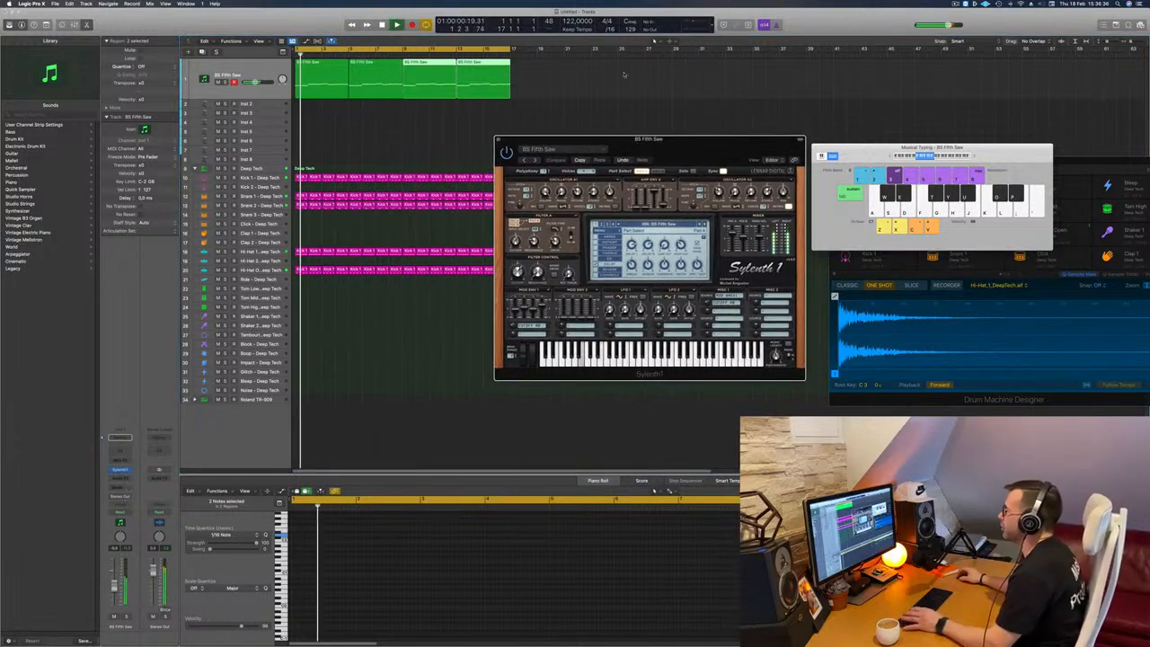
Step: Duplicate the BS Fifth Saw bass track together with its Sylenth1 instrument
left_click_drag(711, 145, 654, 146)
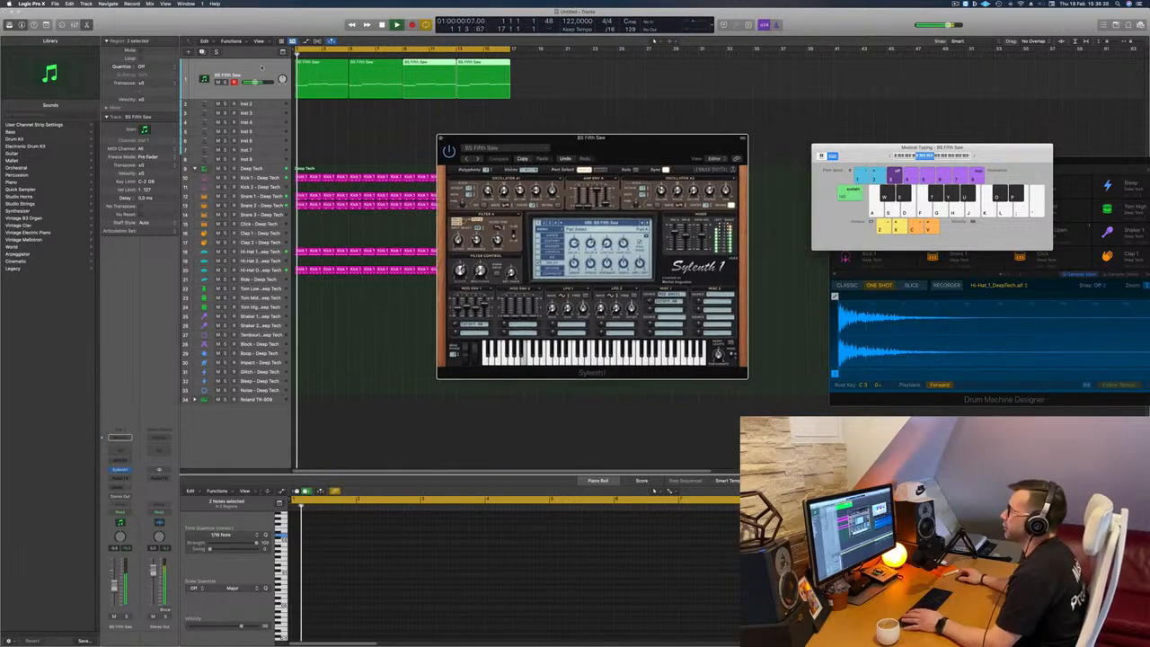
left_click(261, 68)
key("super+d")
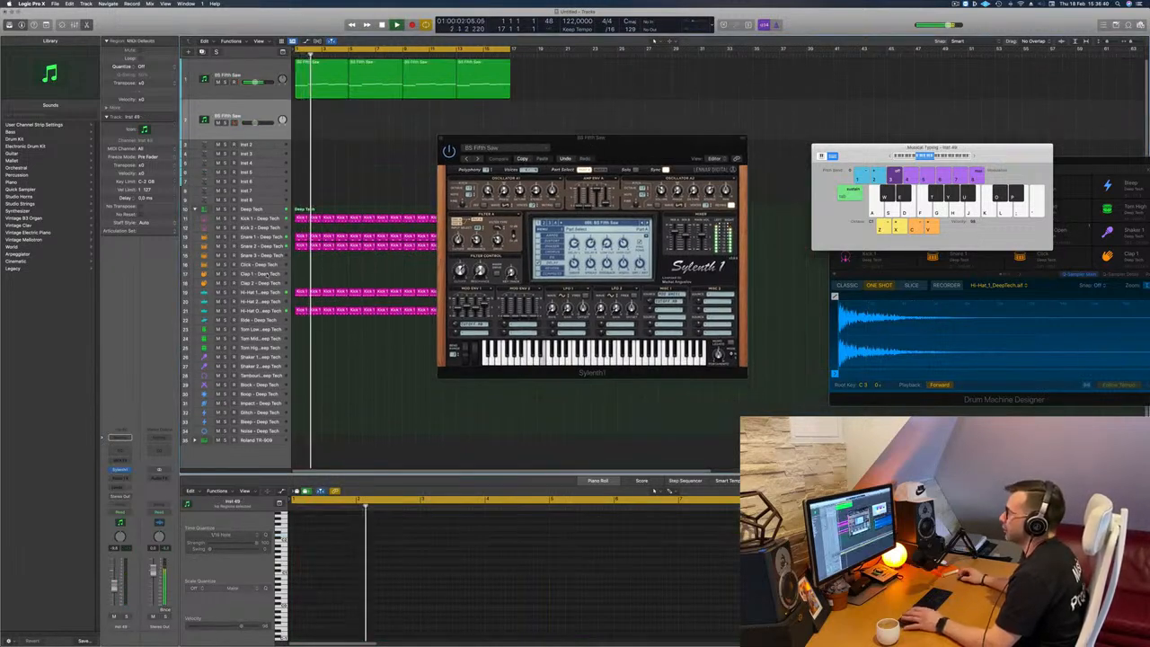
Step: Select the Hi-Hat 1 and Hi-Hat Open drum tracks in turn and replay the loop
left_click(248, 293)
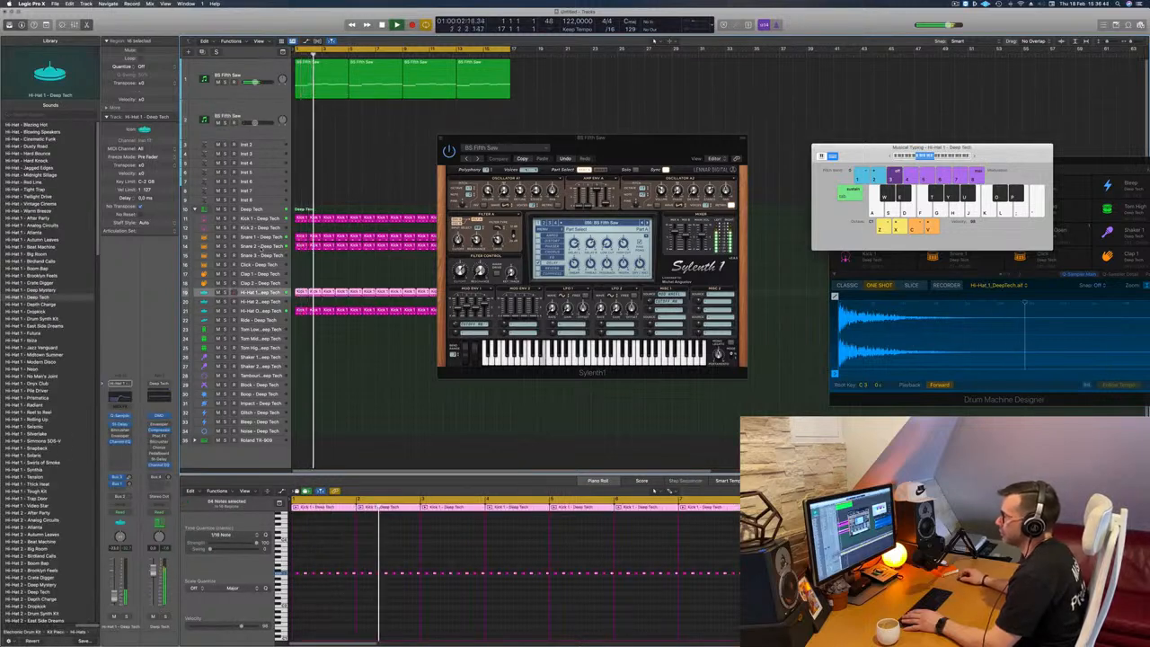
left_click(258, 310)
key("space")
key("space")
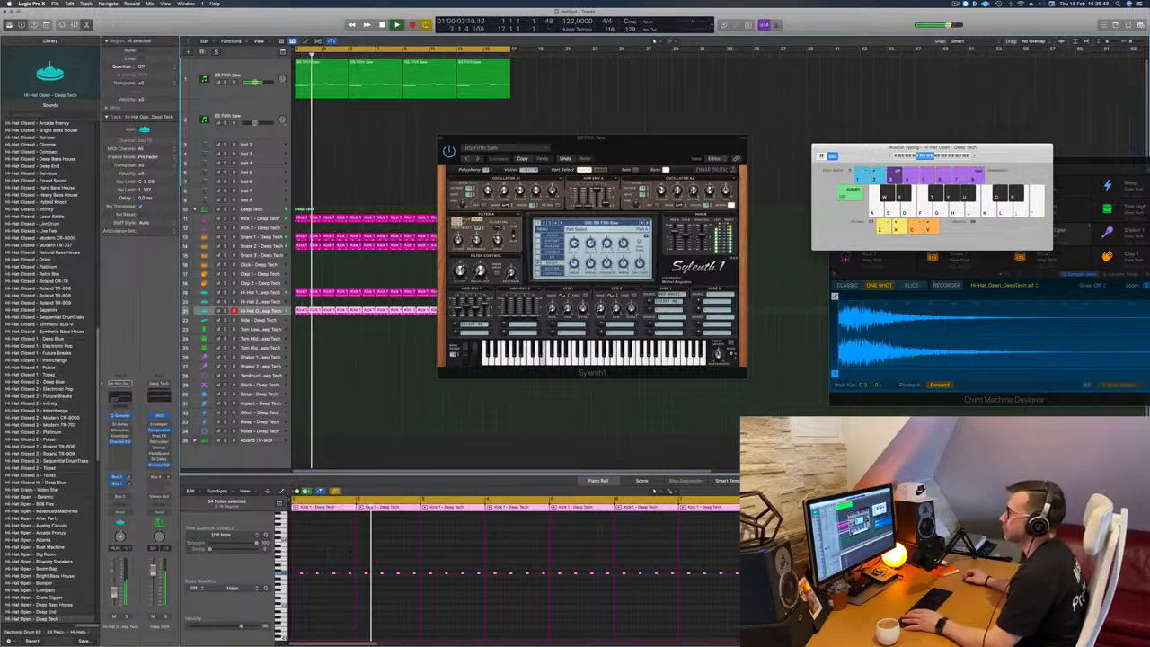
Step: Copy all four bass regions onto the duplicate track and mute the original bass track
left_click_drag(642, 139, 652, 99)
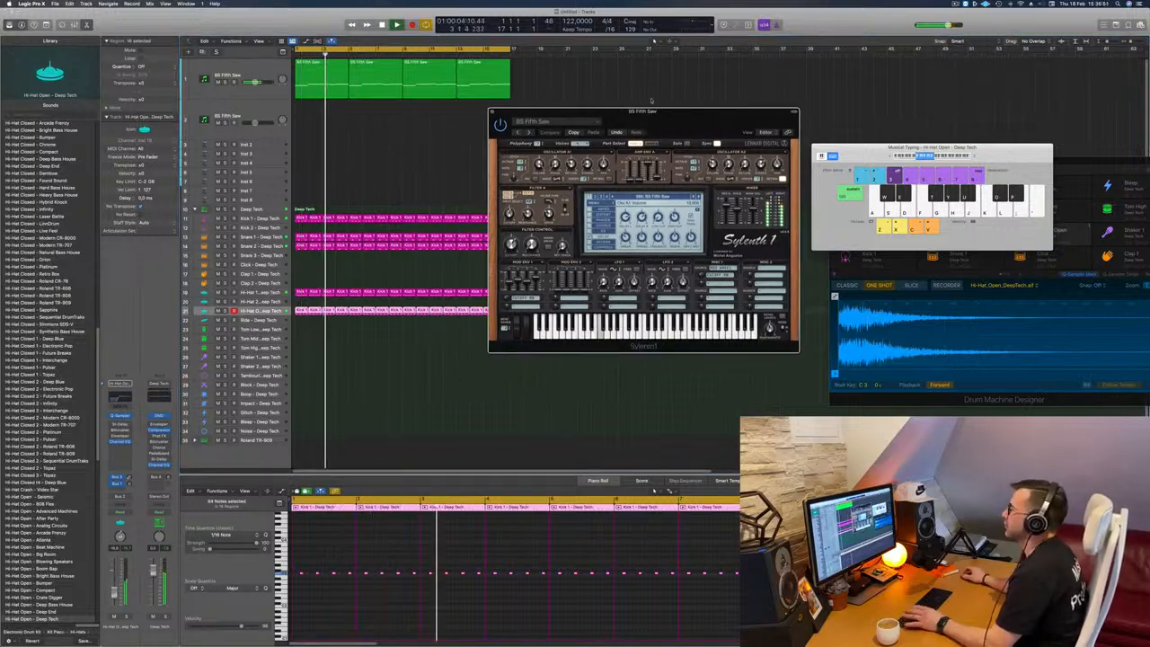
left_click_drag(551, 60, 324, 121)
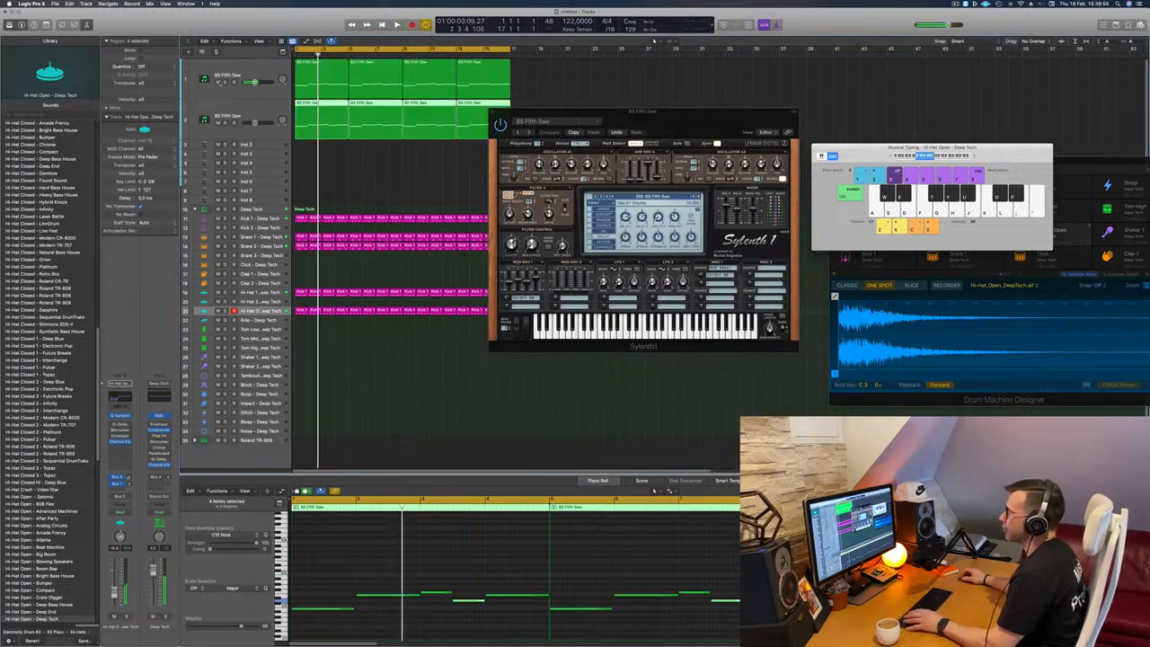
left_click(237, 130)
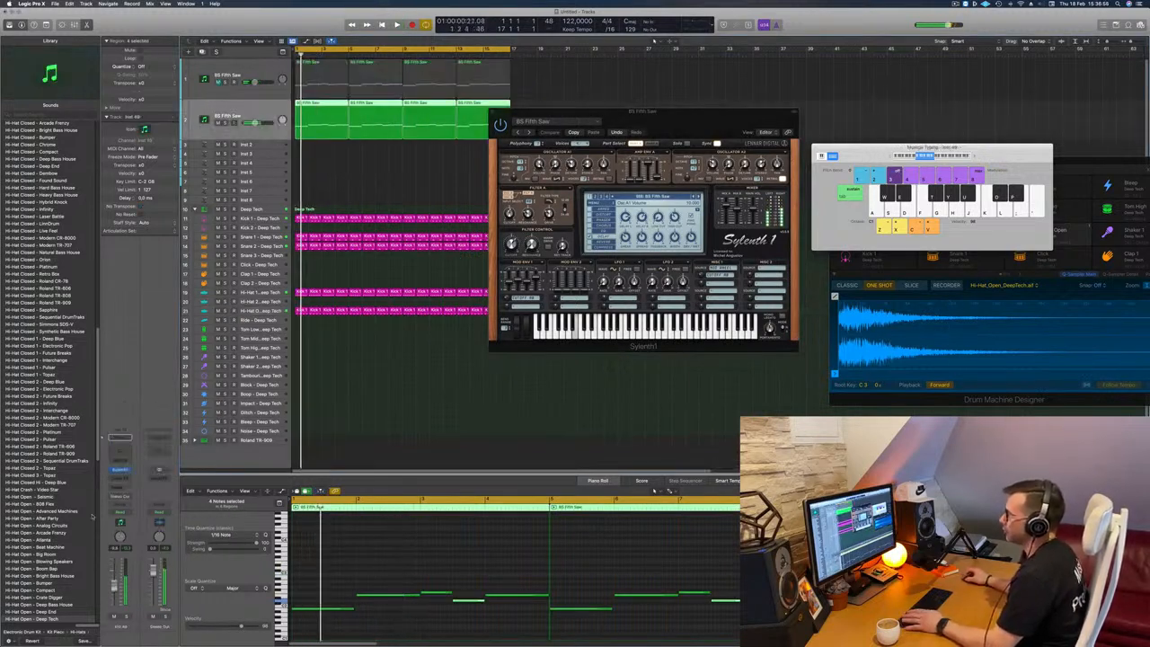
Step: Open the duplicate track's Sylenth1 and move both synth windows clear of the bass regions and each other
left_click(120, 470)
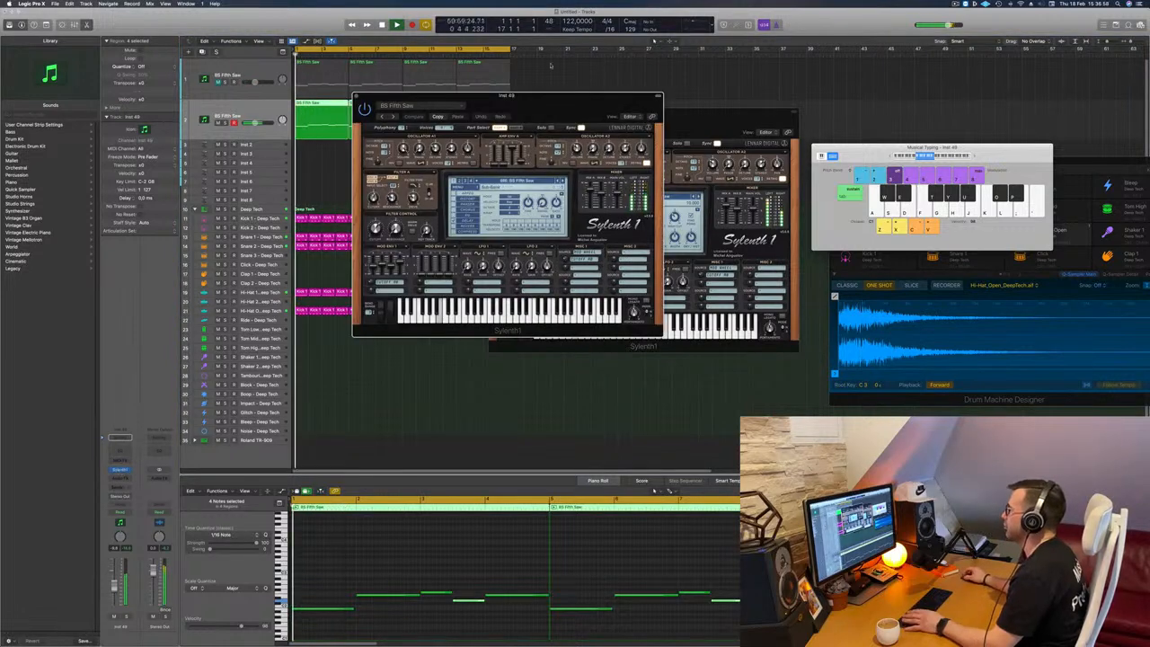
left_click_drag(550, 97, 960, 107)
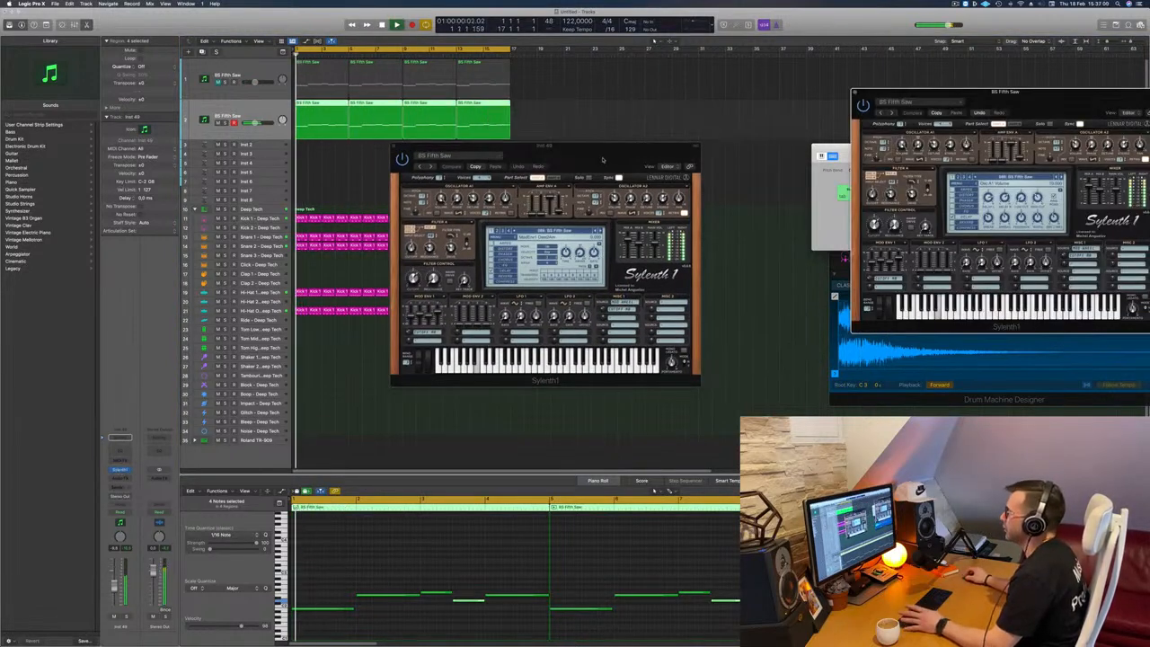
left_click_drag(603, 159, 714, 123)
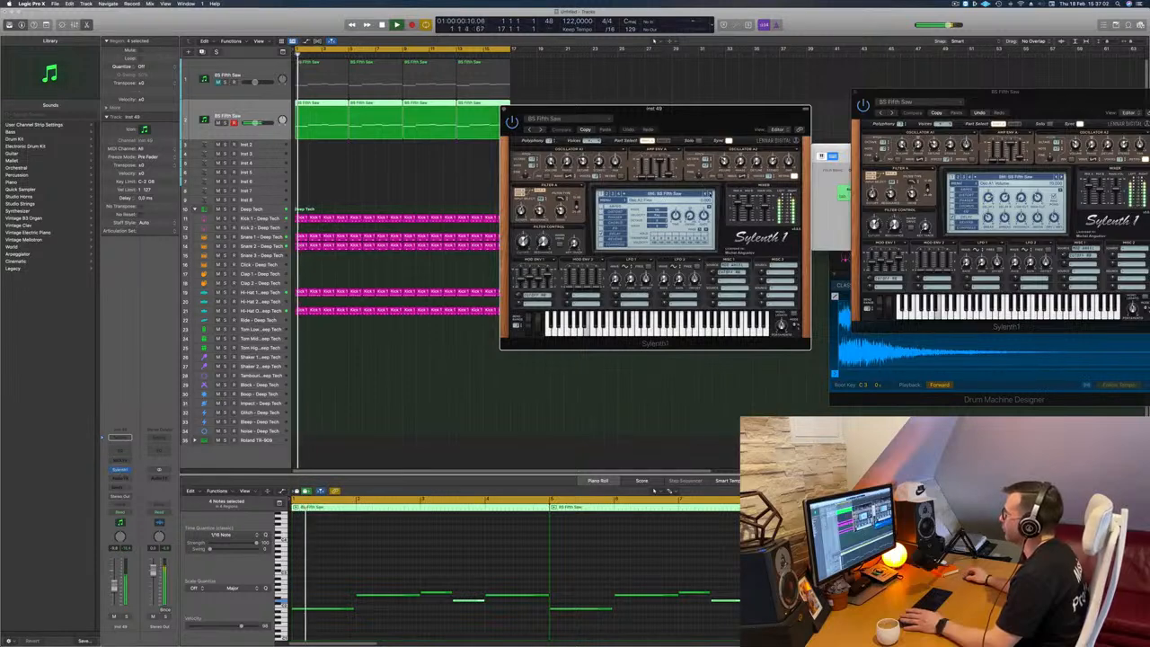
Step: Audition successive bass presets in the duplicate track's Sylenth1, from BS FreeBass to BS Point Bass, during playback
left_click(710, 194)
left_click(711, 194)
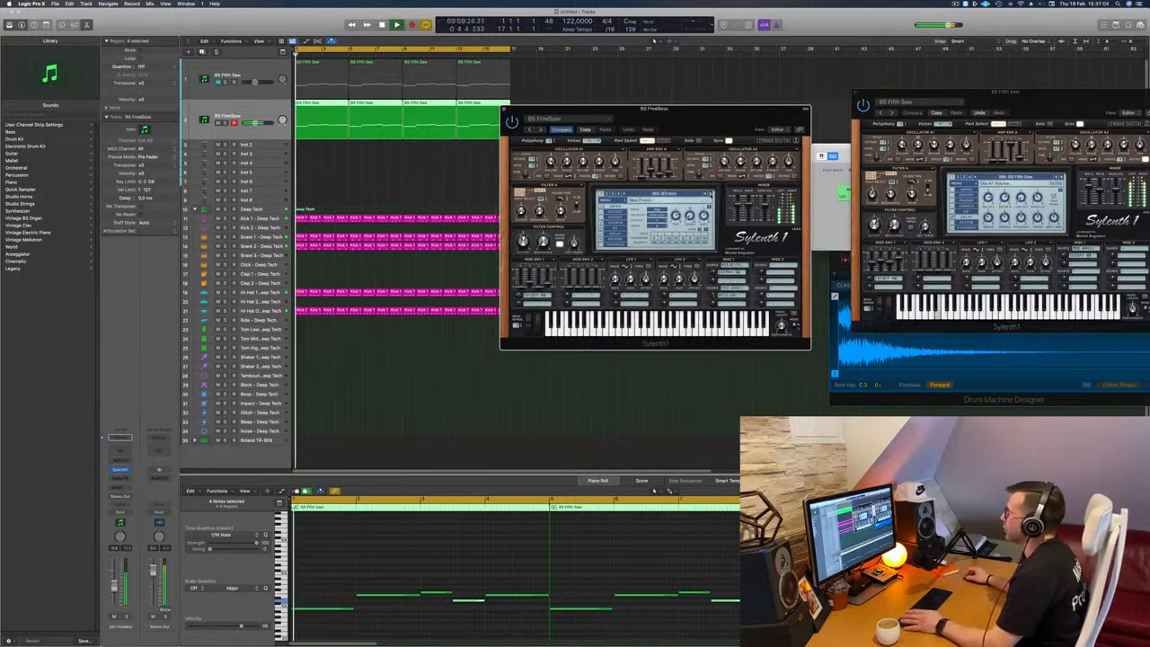
left_click_drag(718, 126, 682, 147)
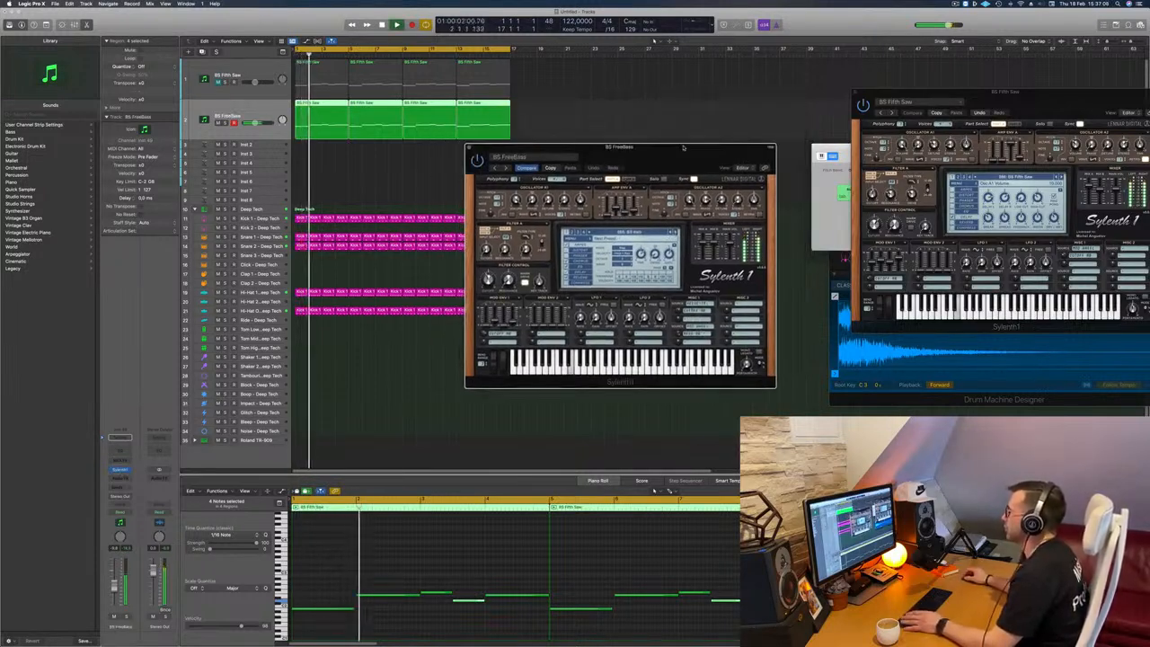
left_click(672, 234)
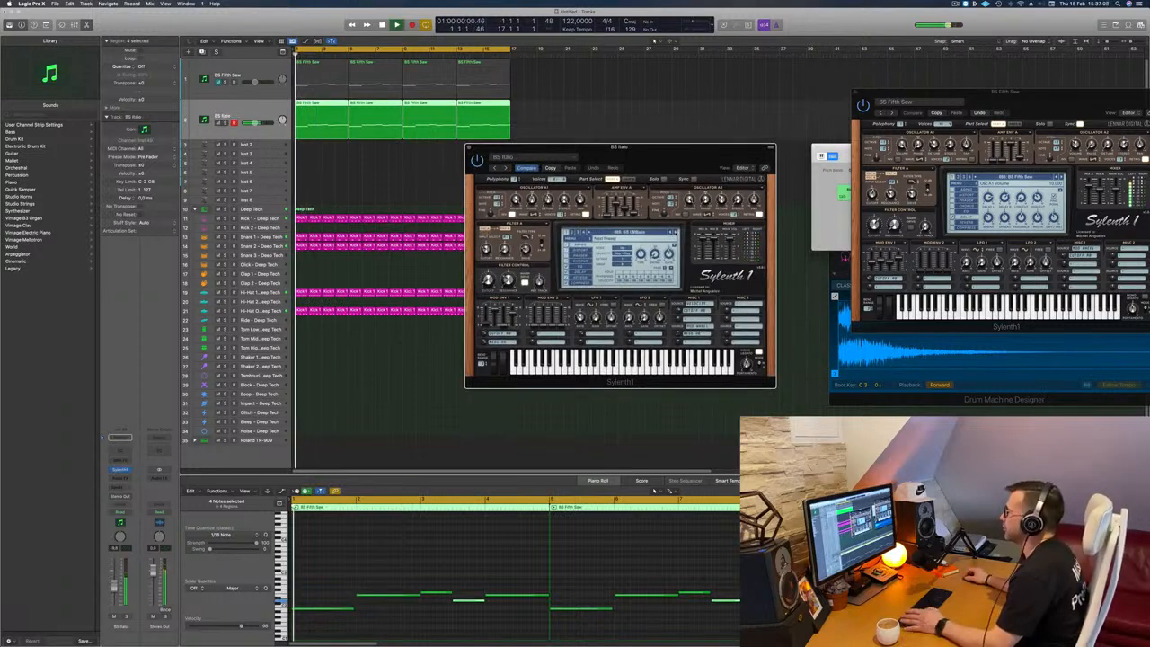
left_click(672, 233)
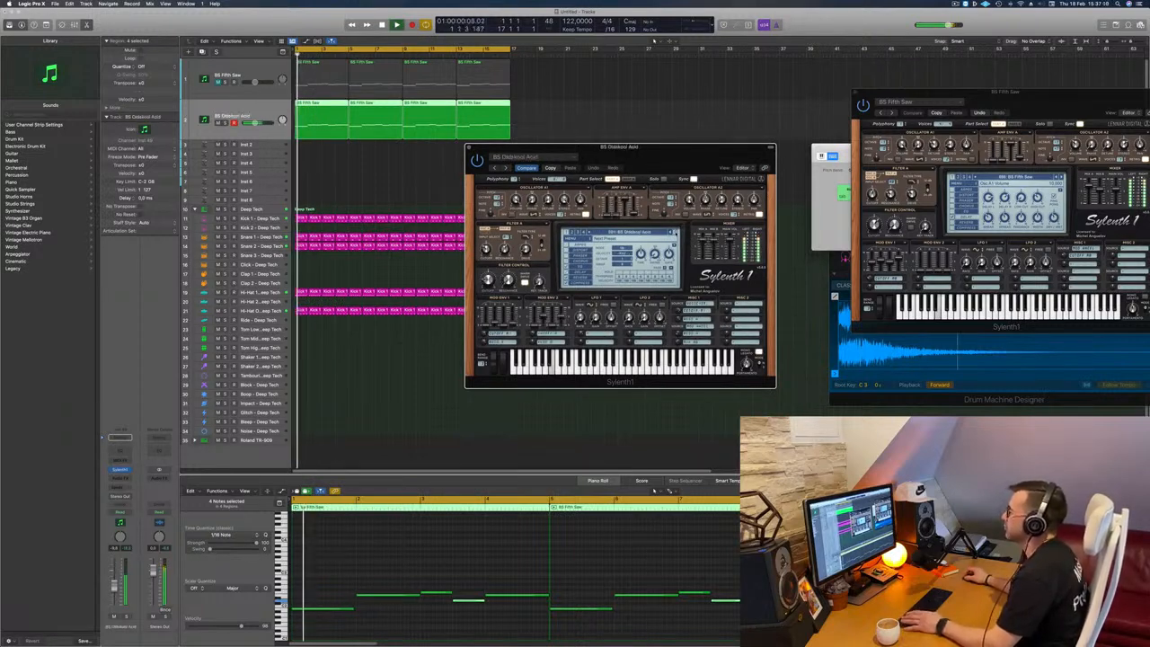
left_click(672, 233)
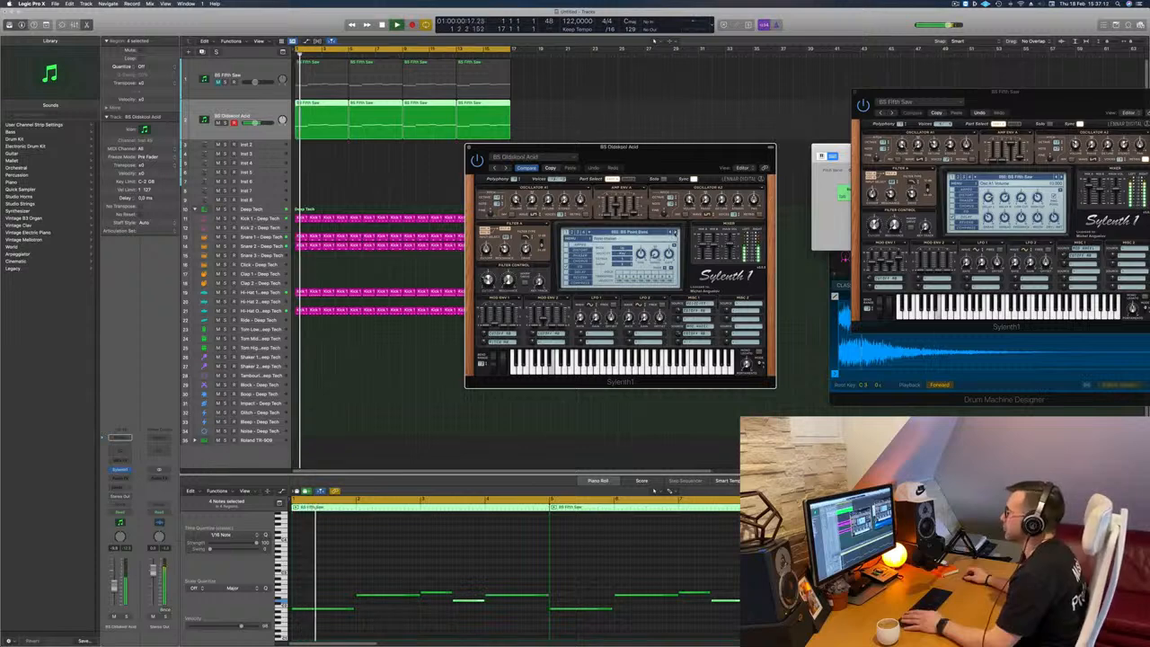
Step: Load a different factory bank in the duplicate track's Sylenth1 and choose its BASS - Acid Bass preset
left_click(570, 239)
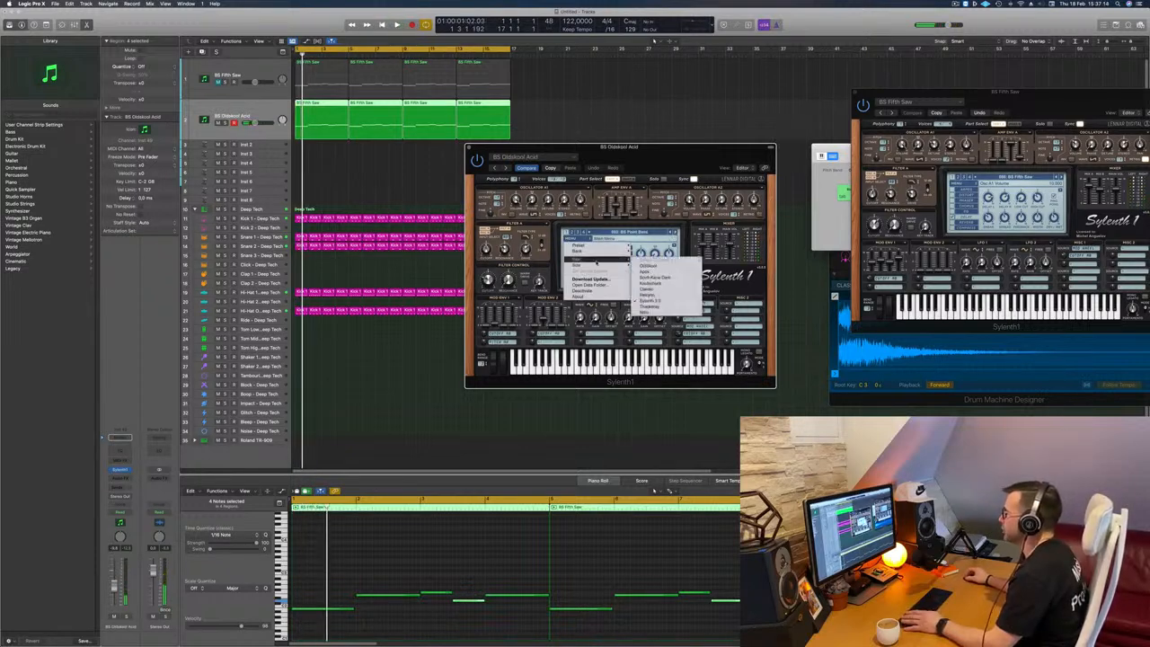
mouse_move(604, 252)
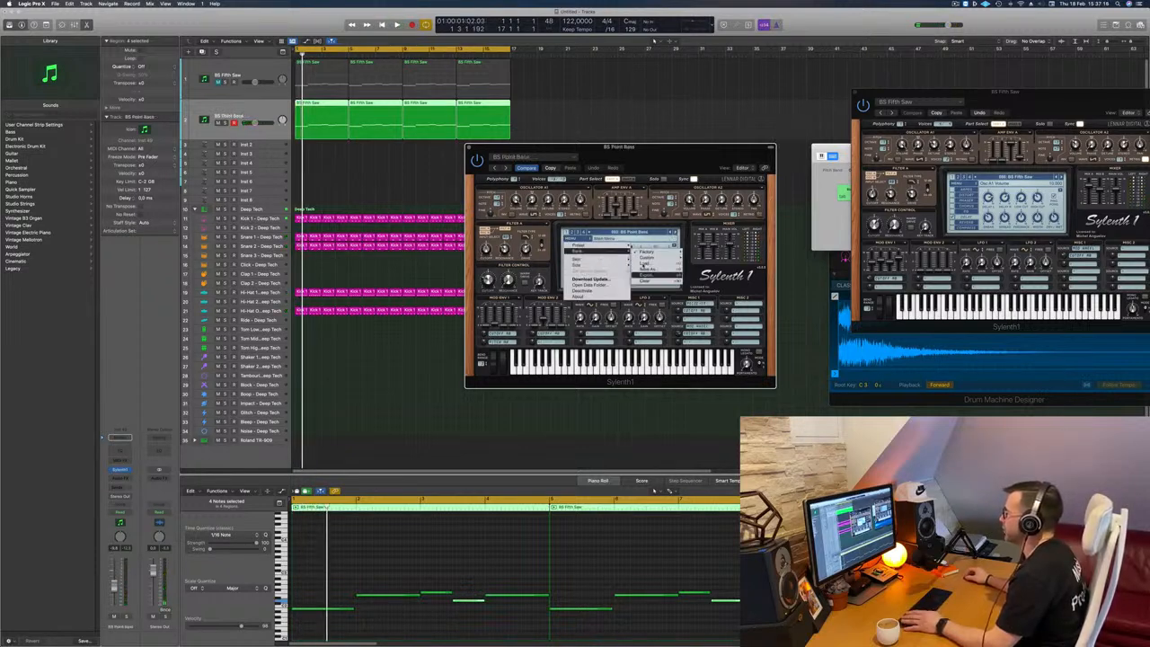
mouse_move(645, 259)
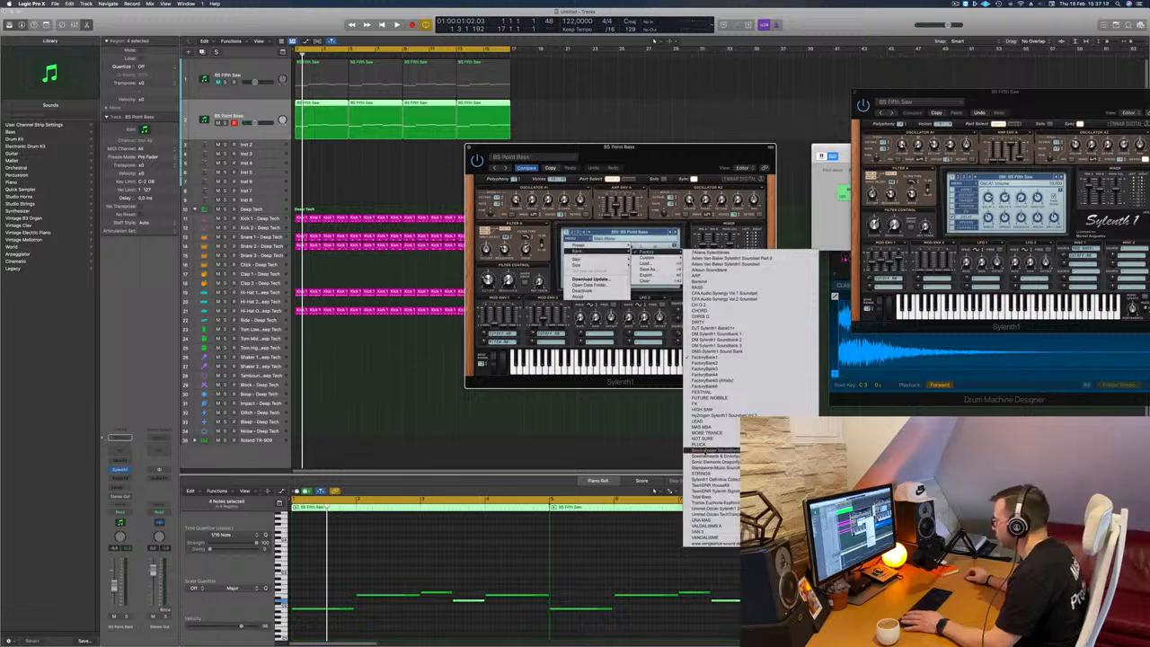
left_click(709, 479)
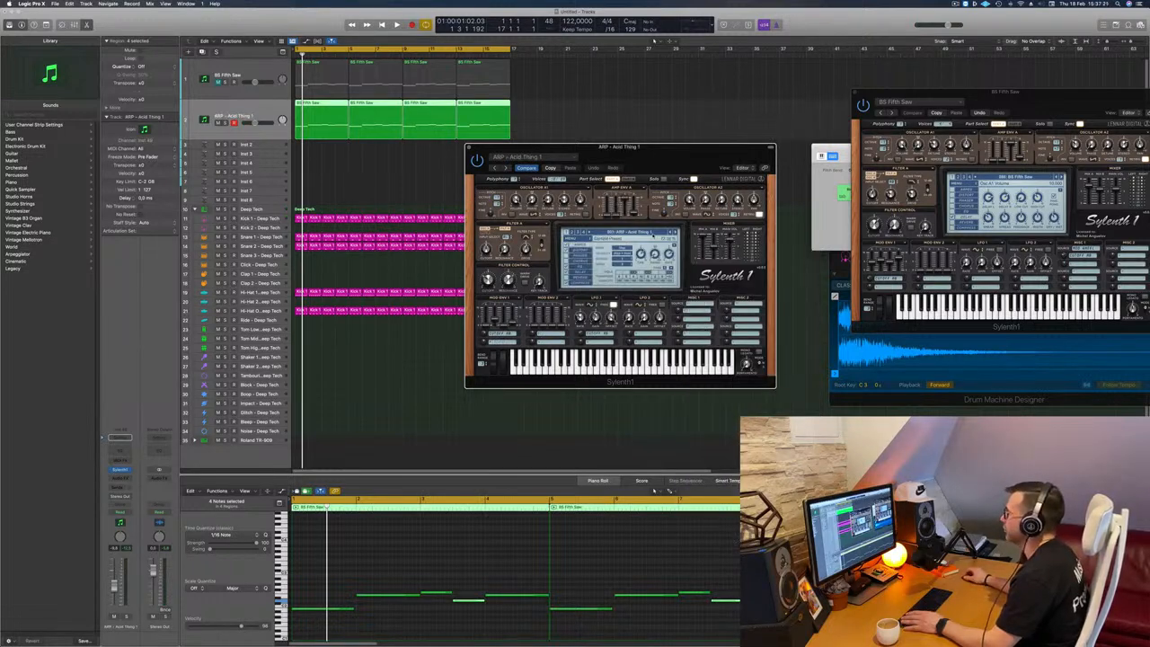
left_click(629, 233)
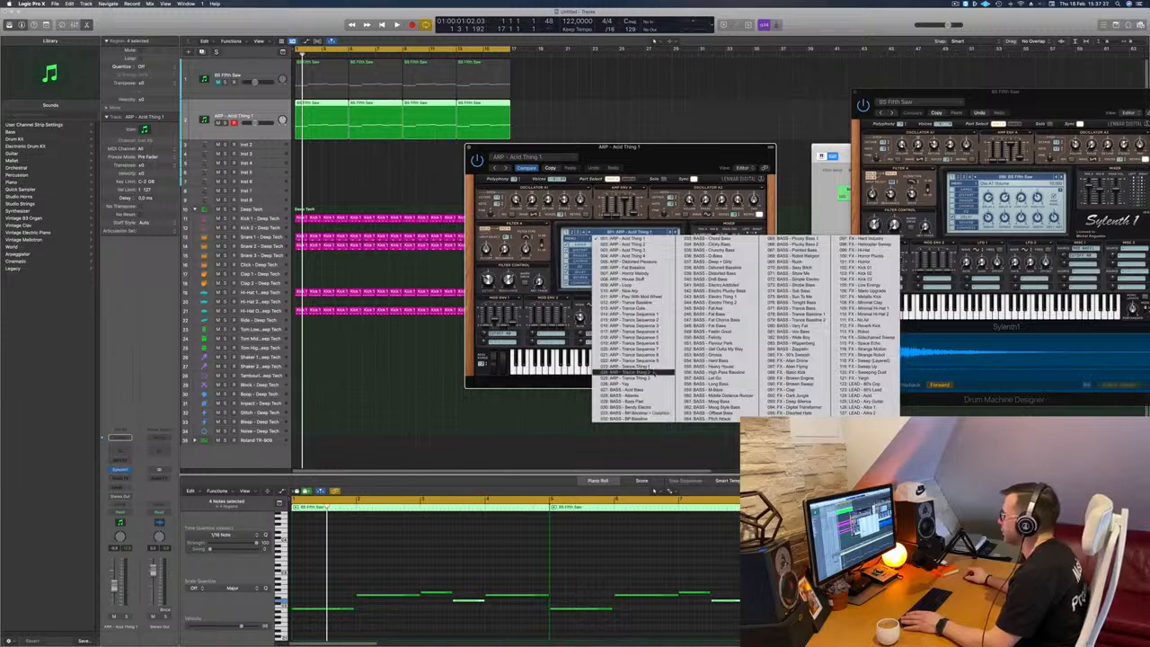
left_click(648, 391)
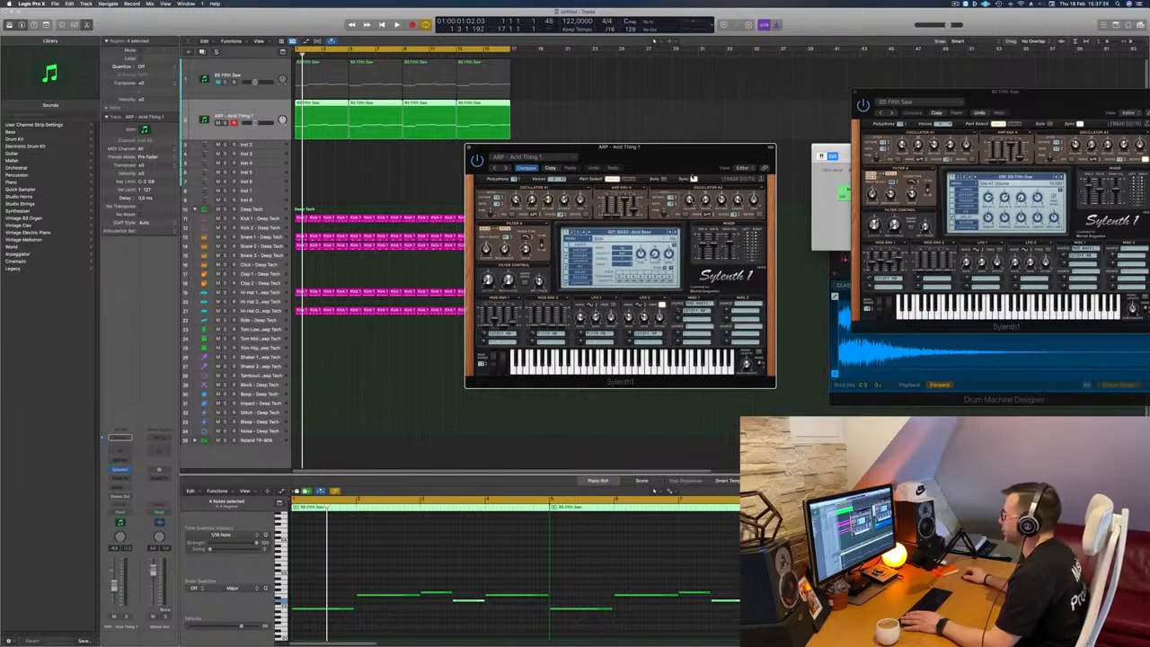
Step: Play the loop while advancing through the bank's bass presets to BASS - DnB Bass
left_click_drag(684, 162, 656, 170)
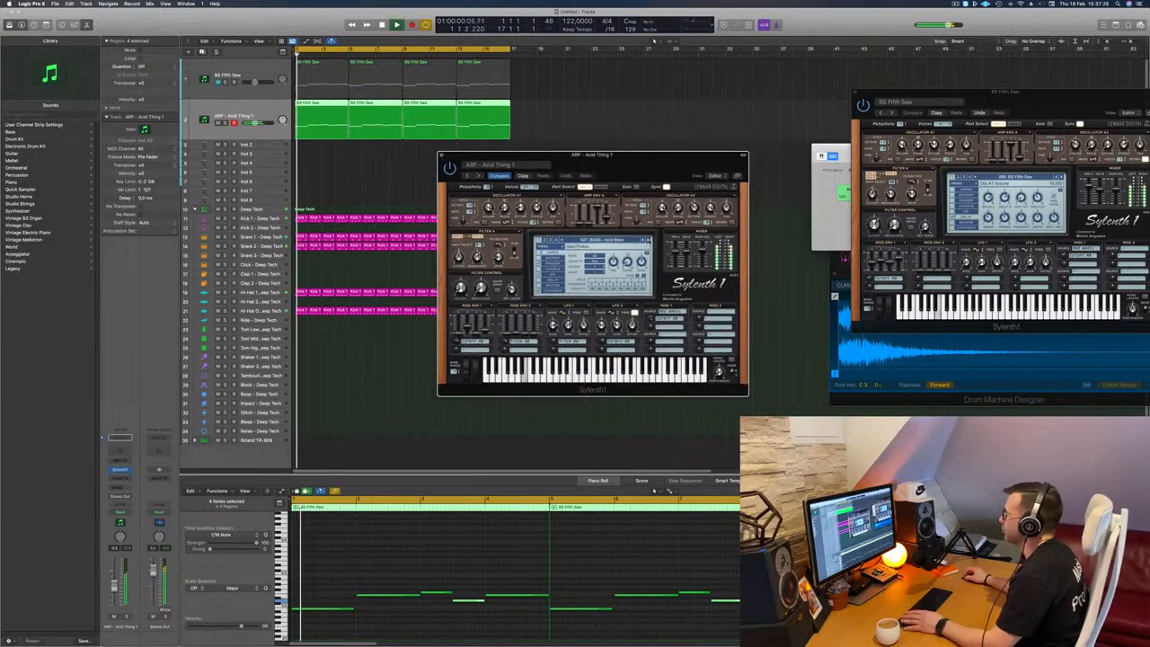
left_click(647, 240)
left_click(648, 240)
left_click(647, 240)
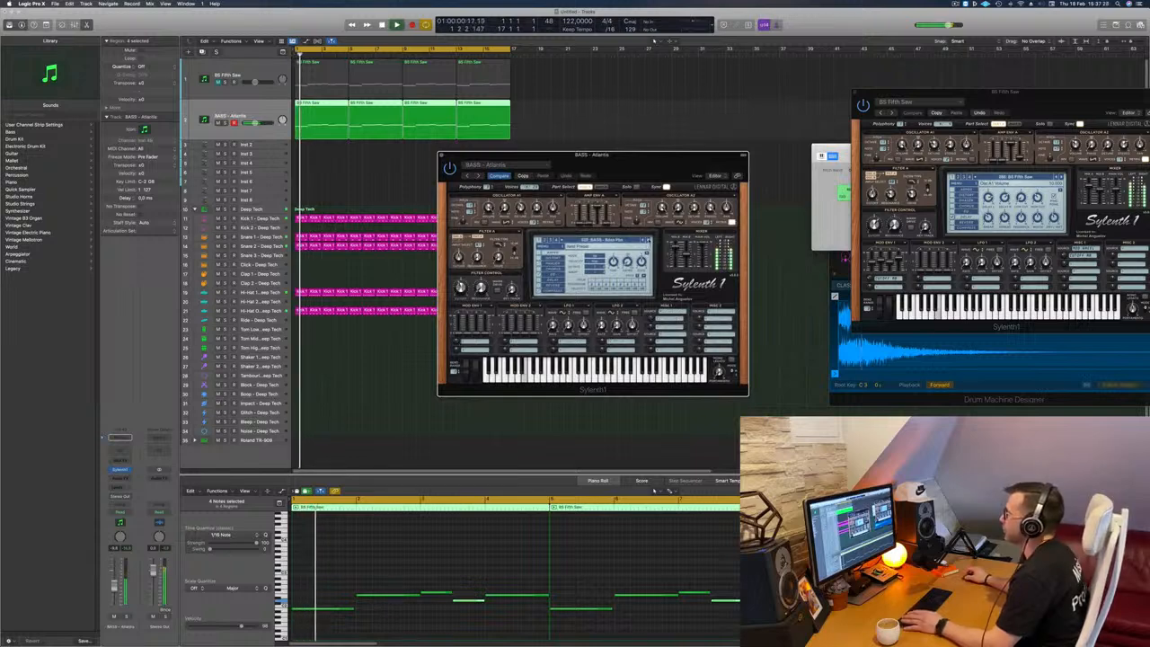
left_click(648, 240)
key("Return")
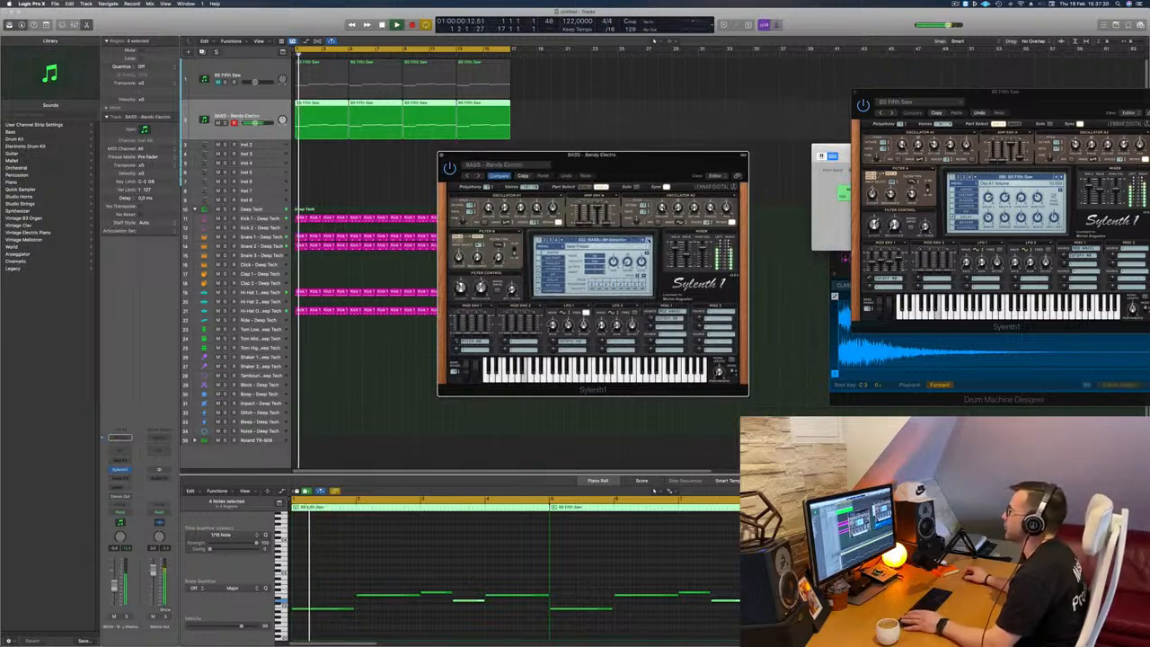
left_click(647, 239)
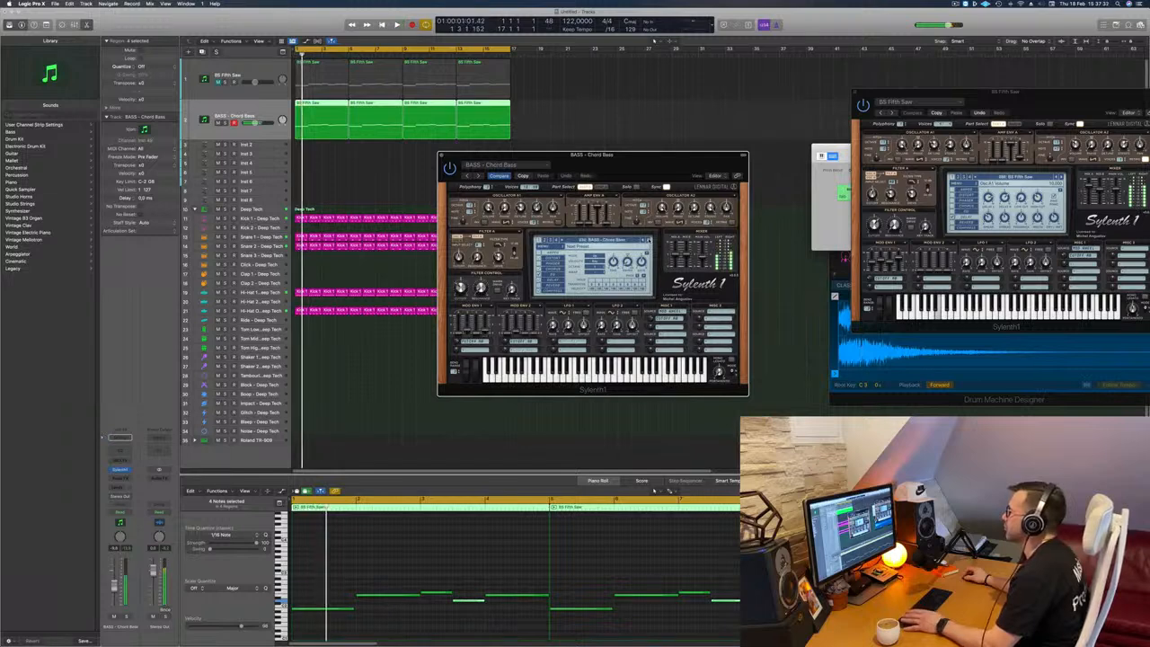
left_click(648, 240)
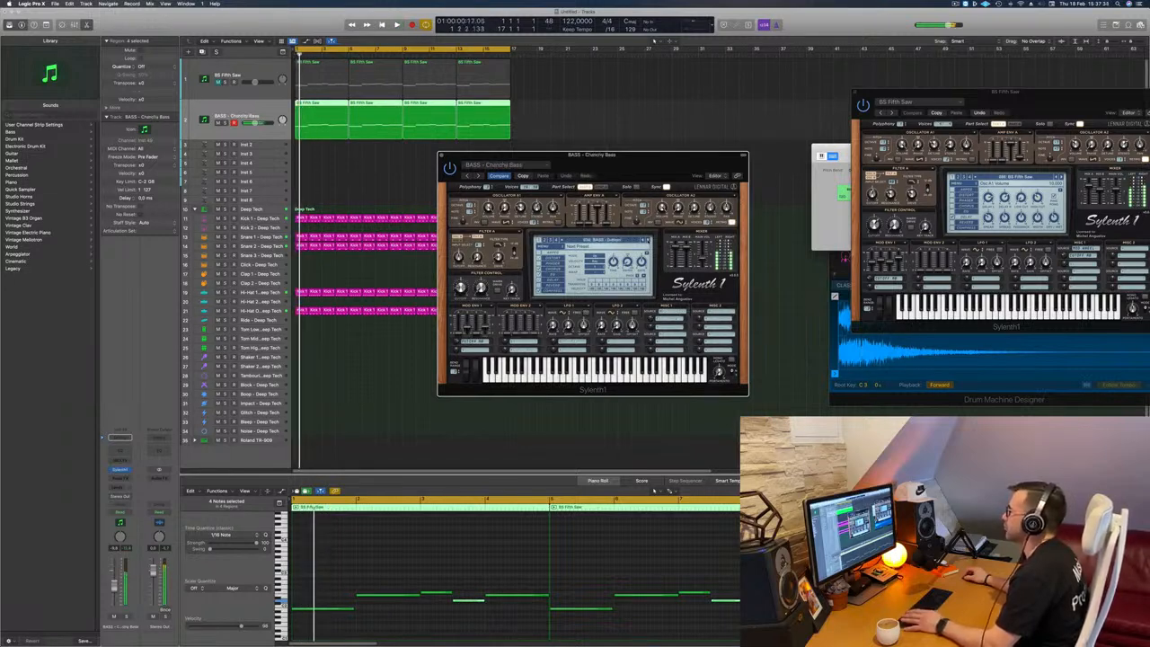
left_click(647, 240)
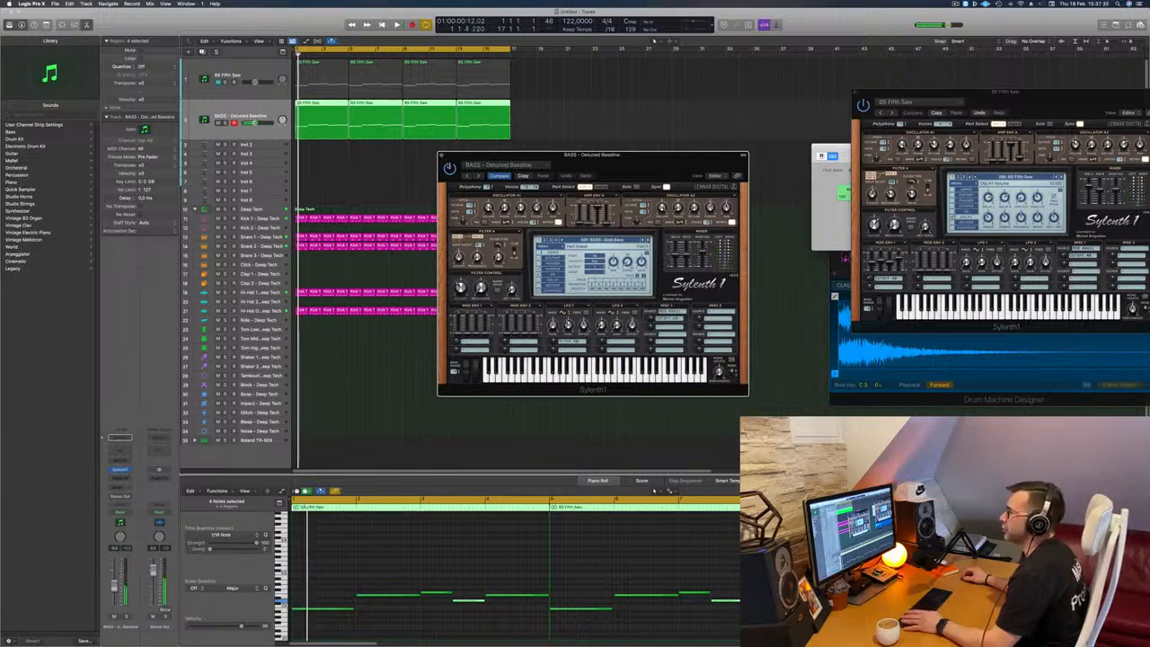
Step: Close both Sylenth1 windows, mute the duplicate track, and unmute and select the original BS Fifth Saw track
key("super+w")
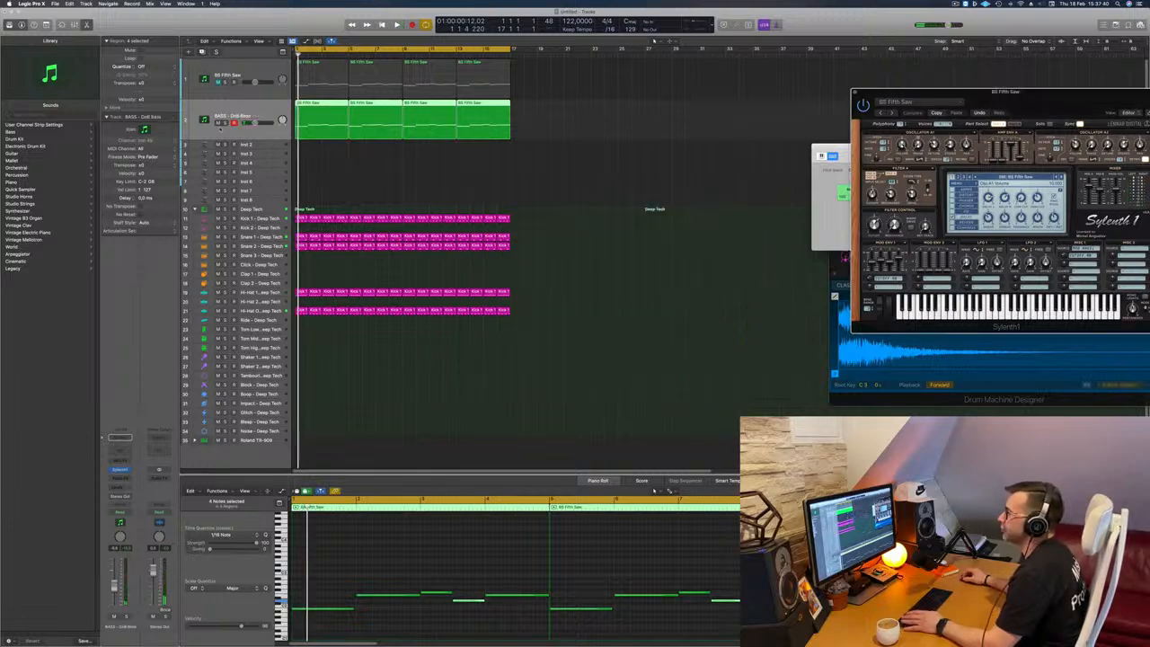
left_click(254, 72)
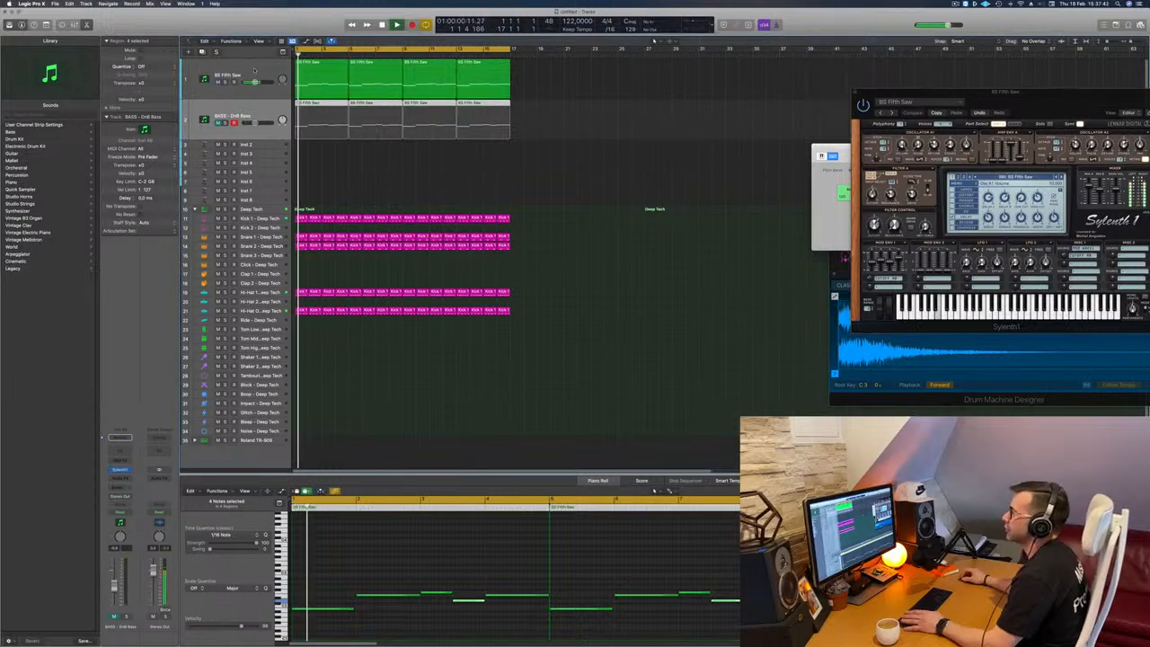
left_click(254, 72)
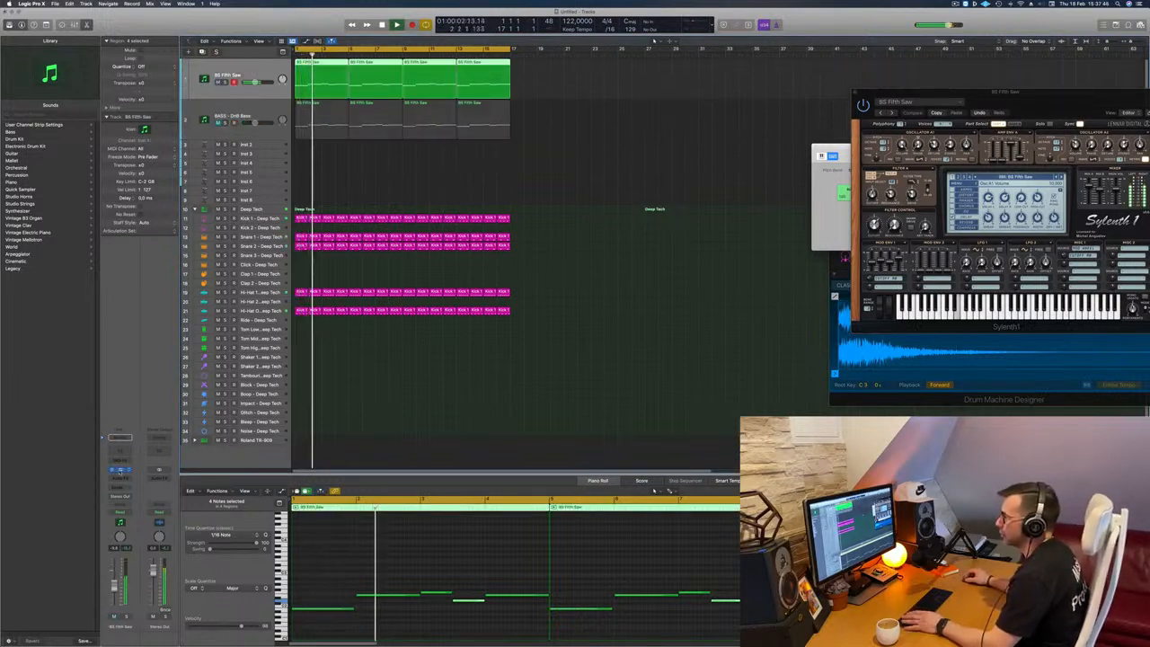
left_click(119, 471)
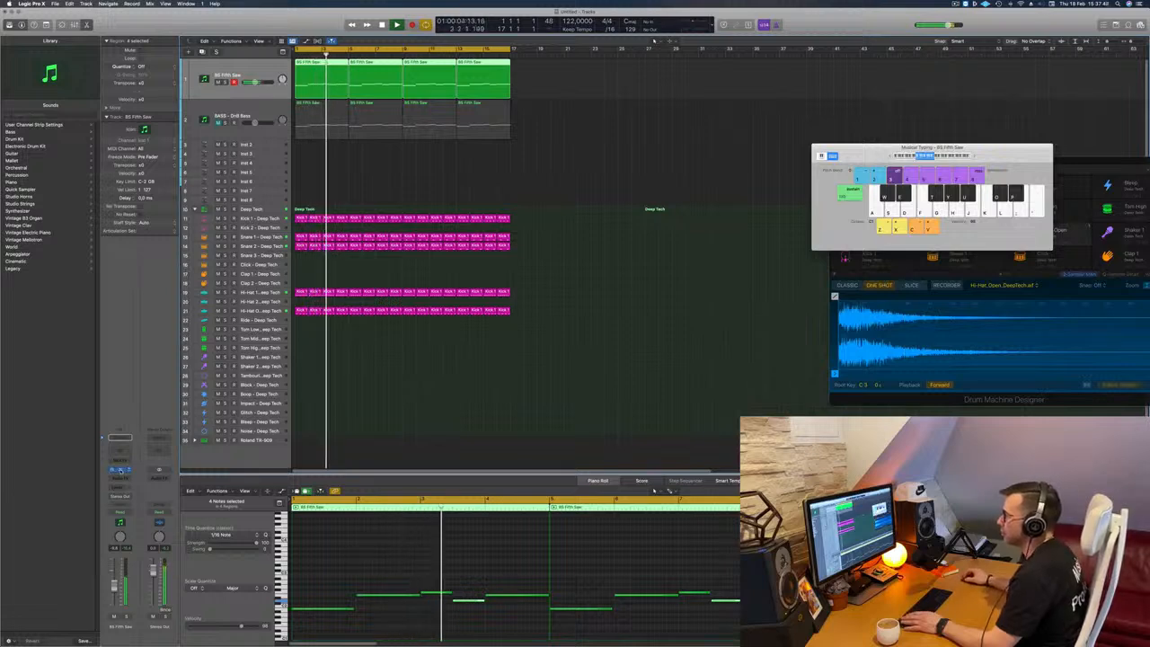
Step: Open Sylenth1 on the BS Fifth Saw track and listen to its sound while replaying the loop from the beginning
left_click(120, 471)
left_click_drag(1040, 102, 595, 159)
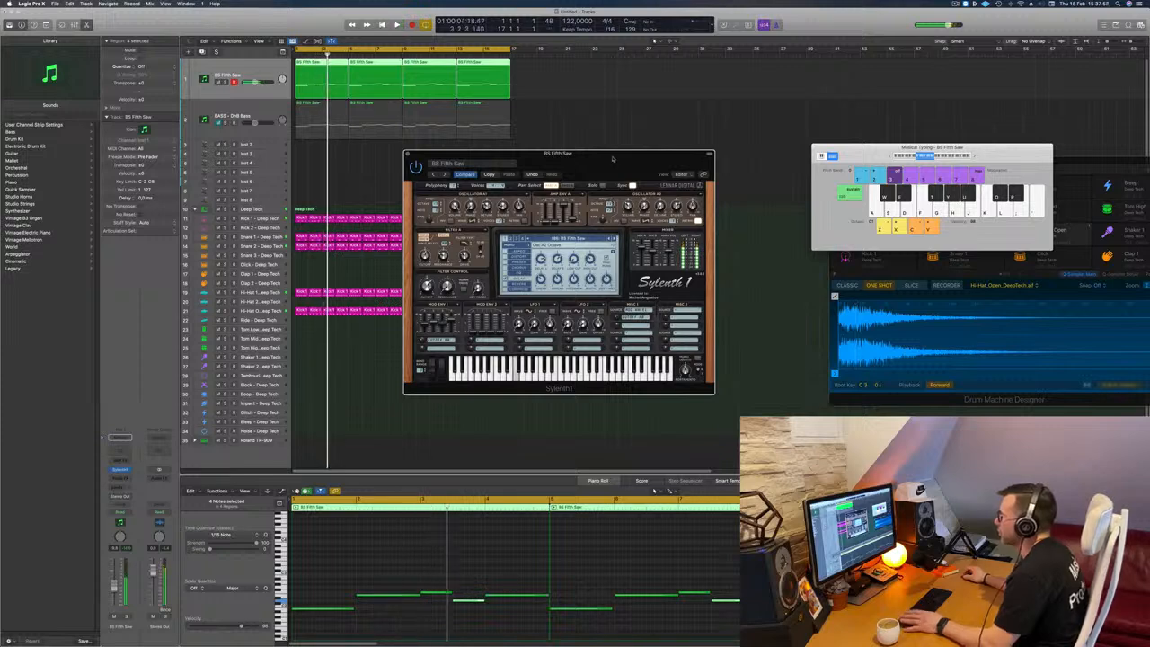
key("Return")
left_click_drag(614, 159, 616, 159)
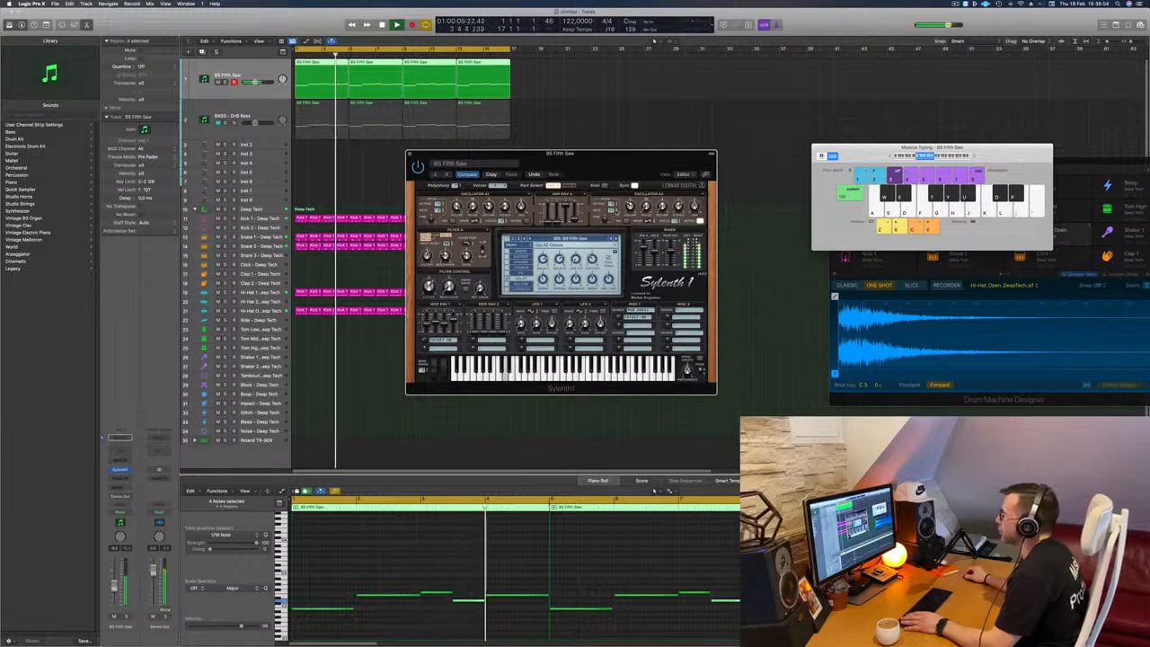
key("Return")
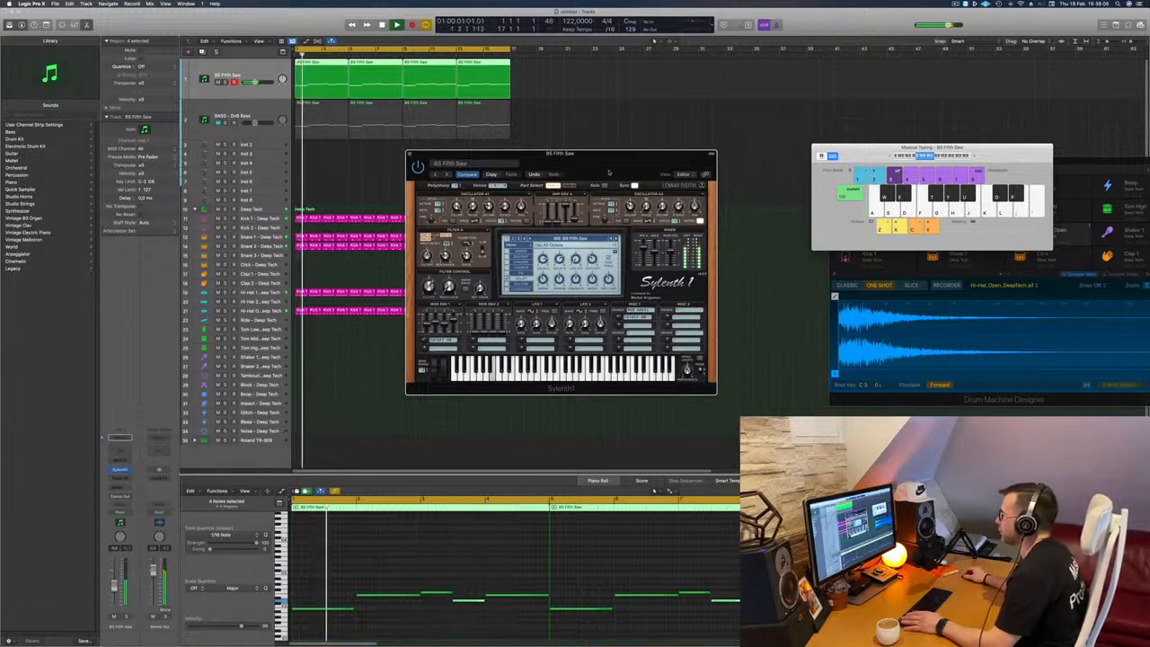
left_click_drag(609, 172, 601, 186)
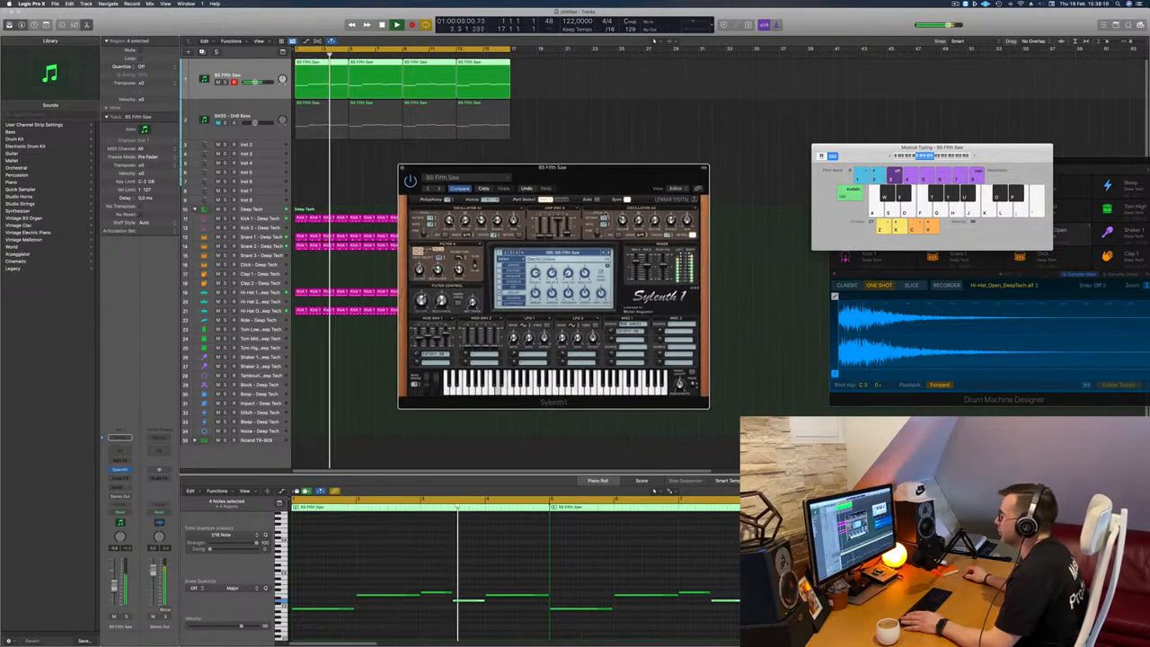
key("Return")
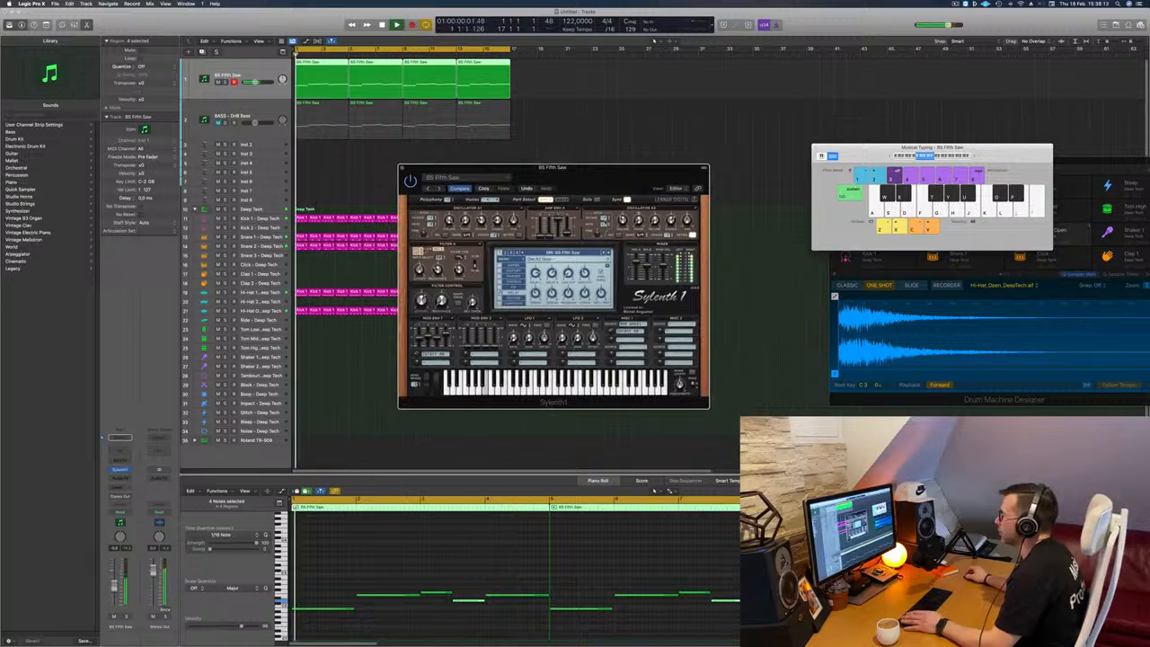
left_click_drag(603, 187, 600, 156)
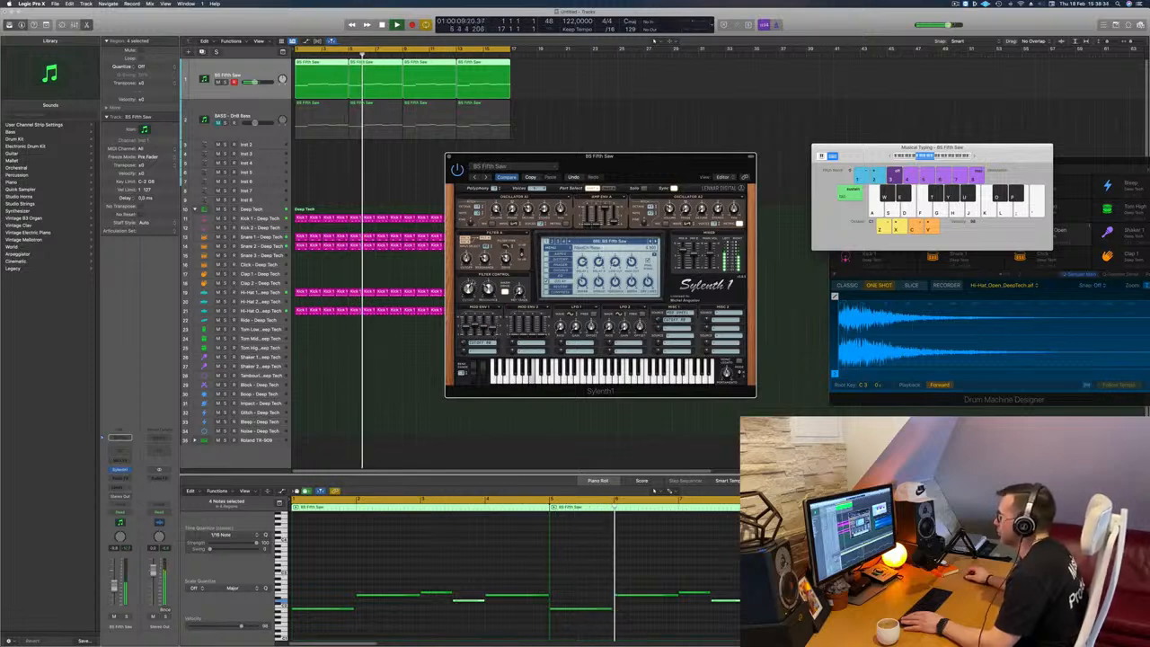
key("Return")
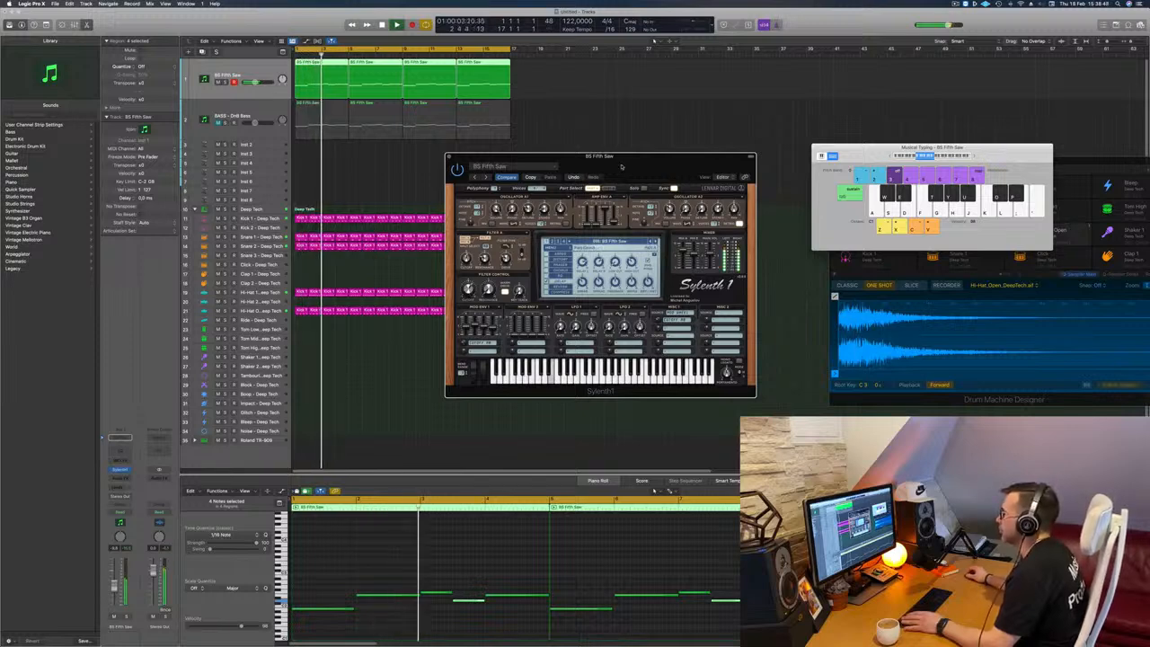
left_click_drag(621, 167, 643, 164)
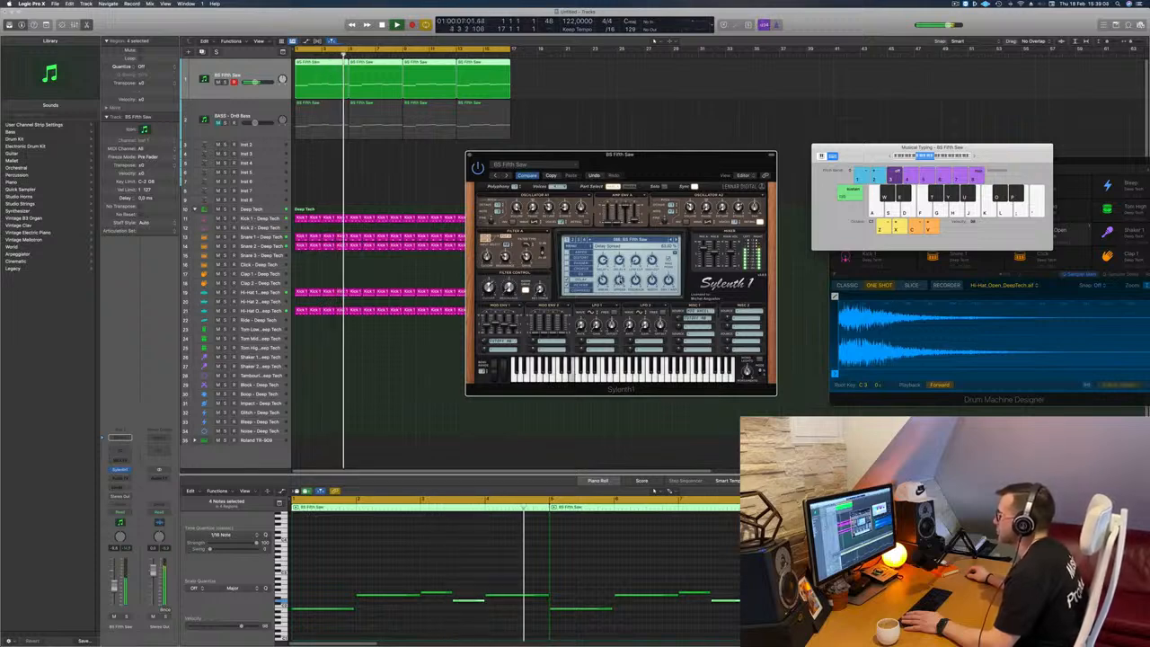
Step: Restart the loop playback and close the BS Fifth Saw track's Sylenth1 window
left_click_drag(663, 170, 682, 169)
key("space")
key("space")
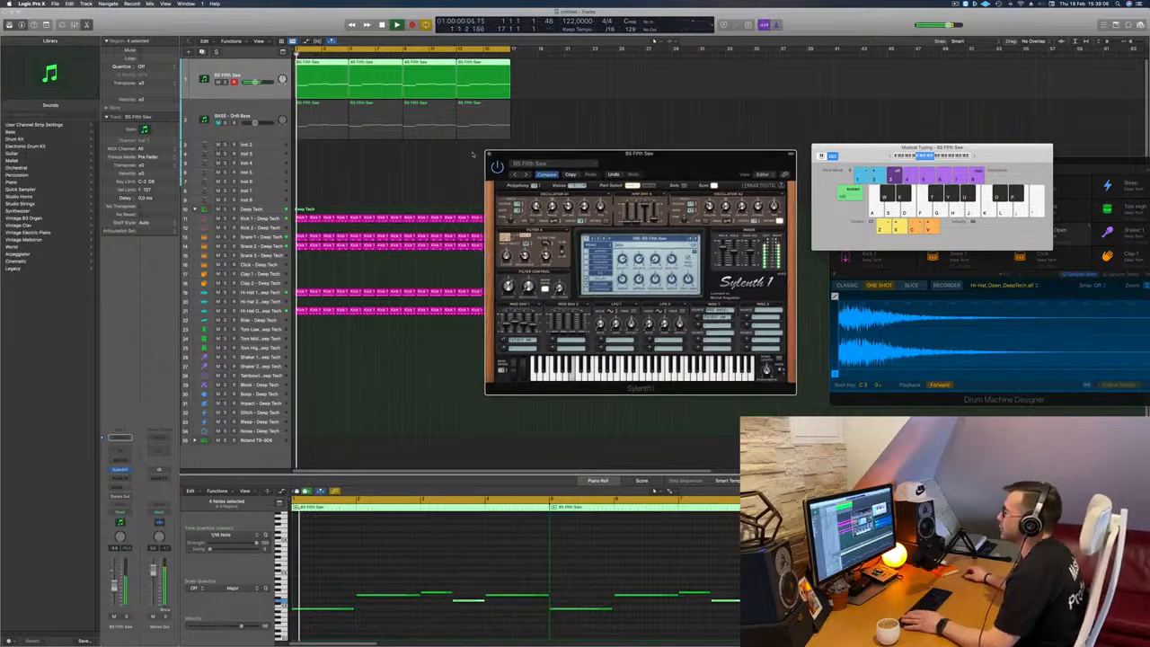
left_click(489, 154)
key("space")
key("space")
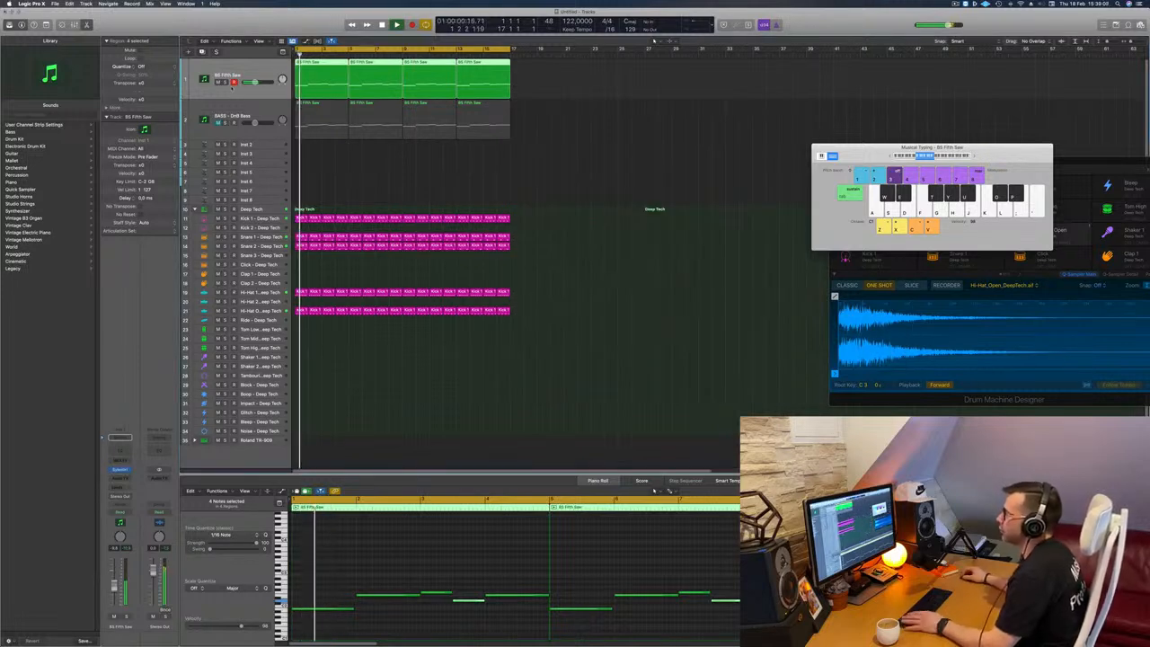
key("space")
key("space")
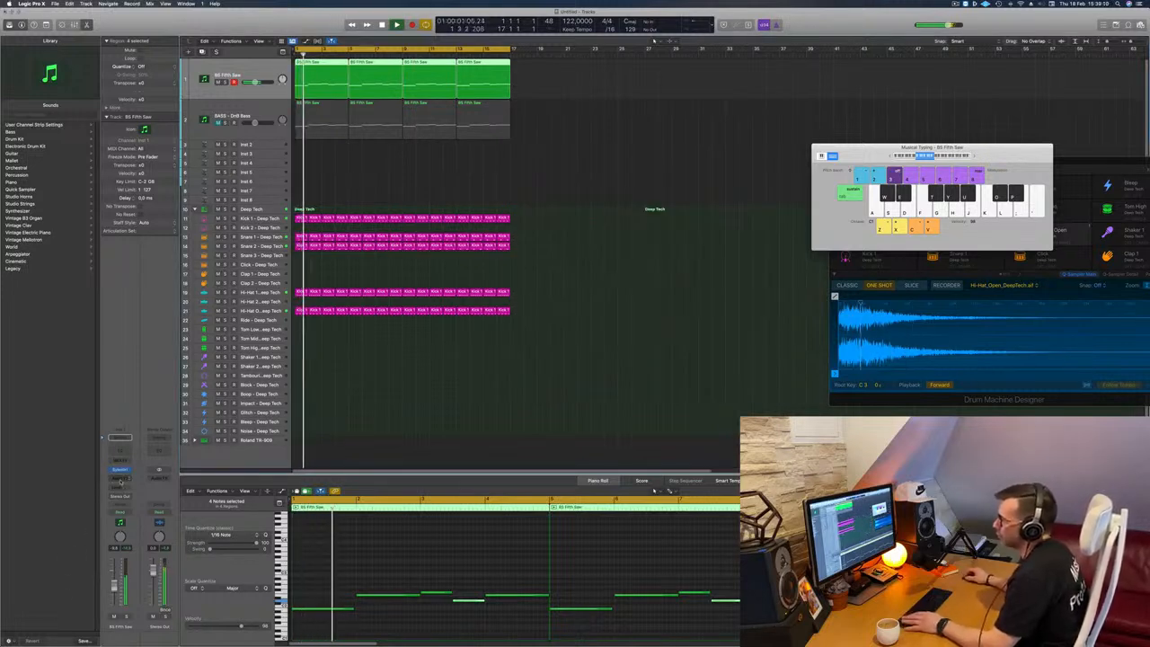
Step: Insert a stereo Compressor after Sylenth1 on the BS Fifth Saw track
left_click(120, 479)
mouse_move(126, 557)
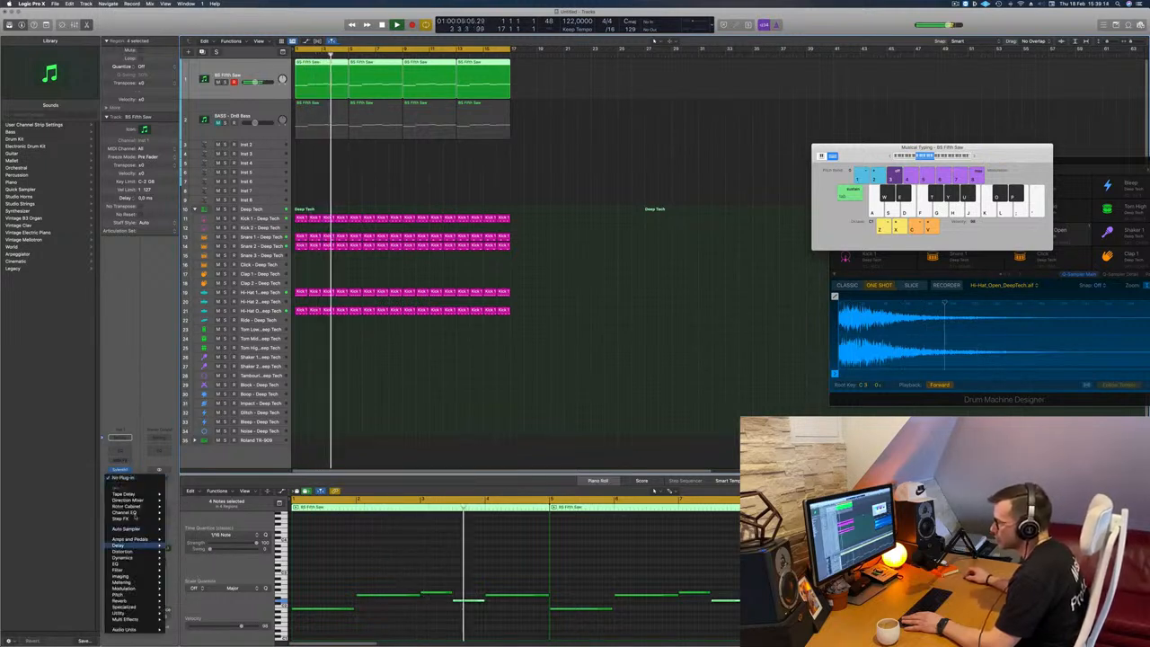
mouse_move(134, 580)
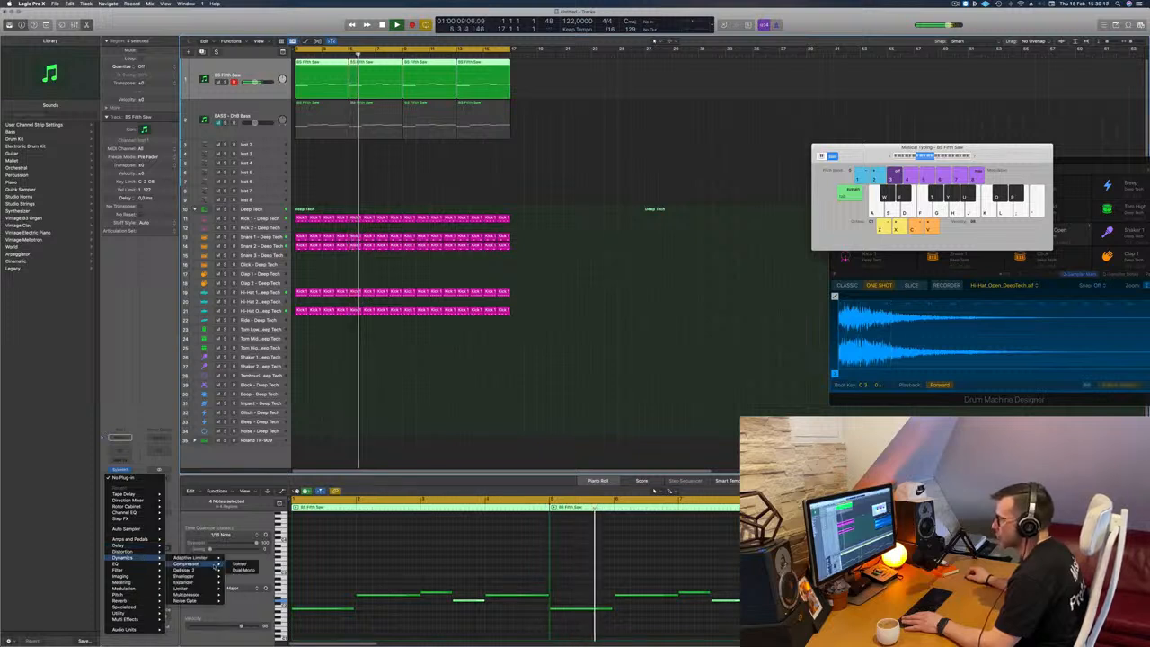
left_click(239, 563)
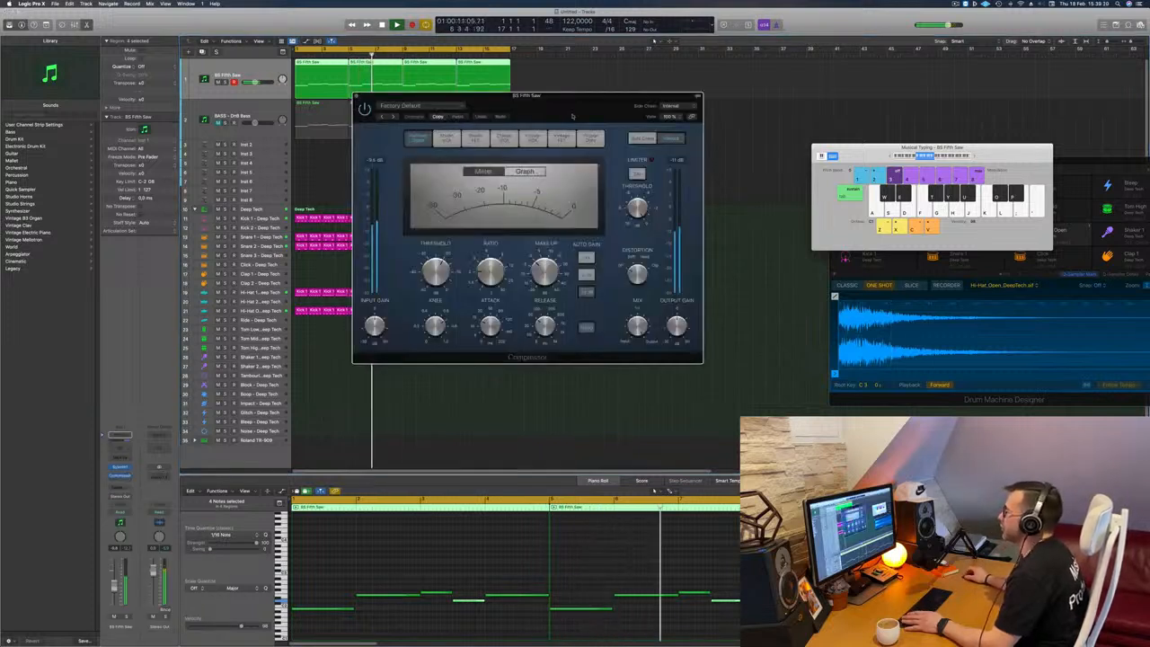
Step: Set the Compressor's side-chain source to Inst 9, listen to the effect, and close the plug-in
left_click_drag(572, 116, 565, 115)
left_click(662, 105)
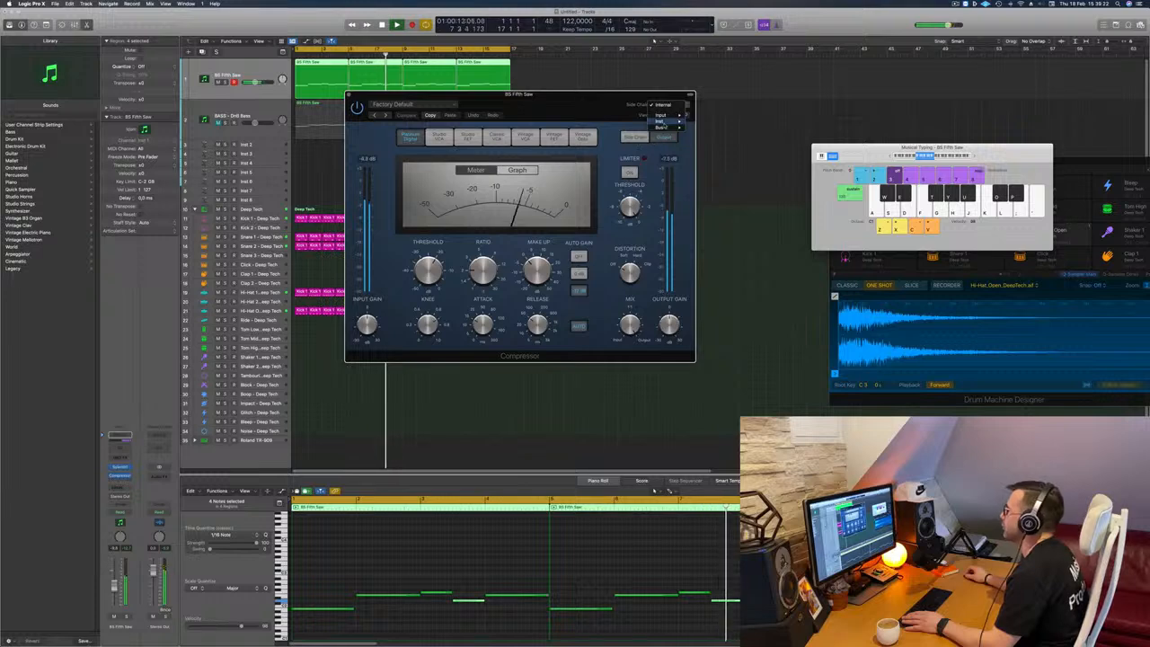
mouse_move(661, 120)
left_click(719, 164)
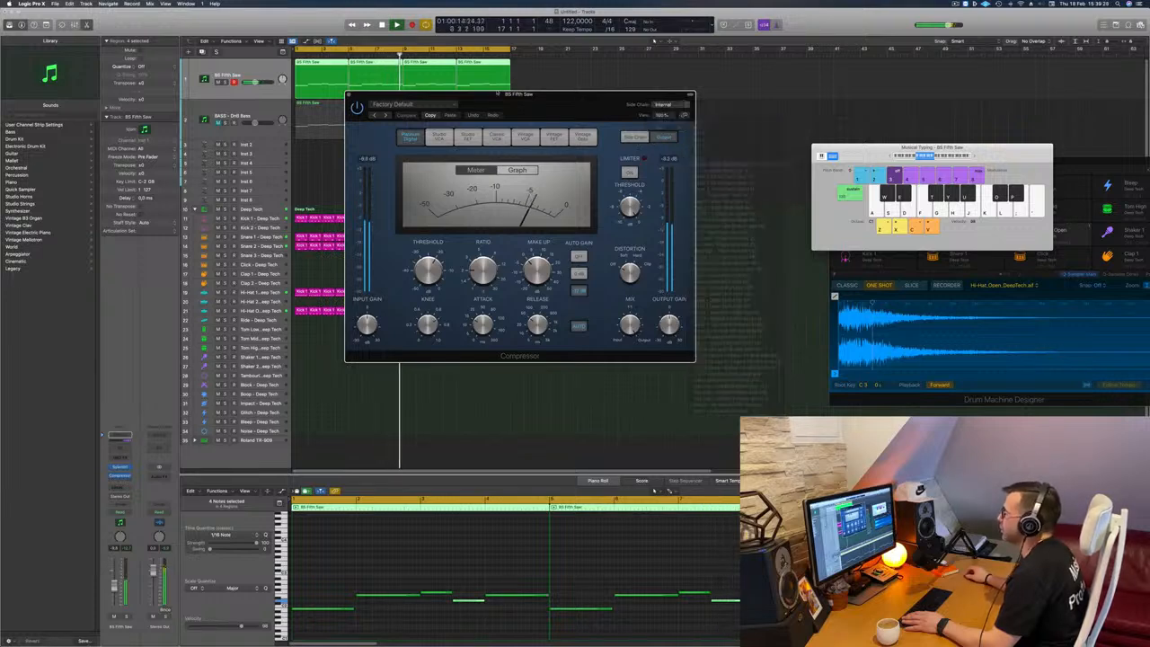
left_click_drag(539, 94, 661, 110)
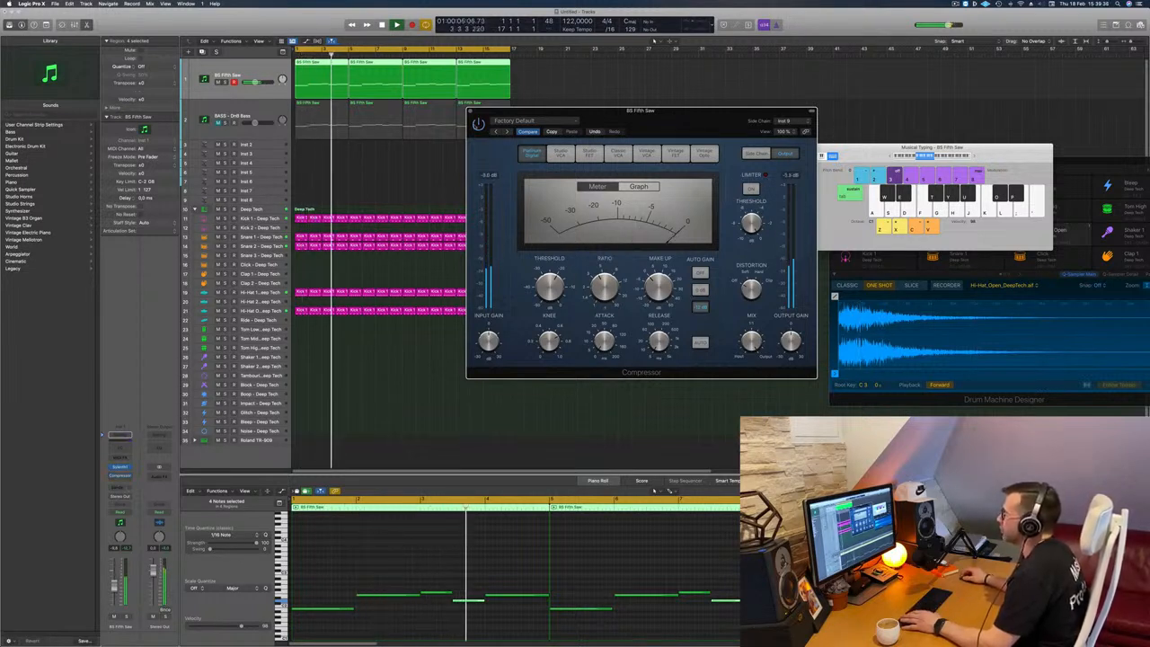
left_click_drag(484, 112, 472, 123)
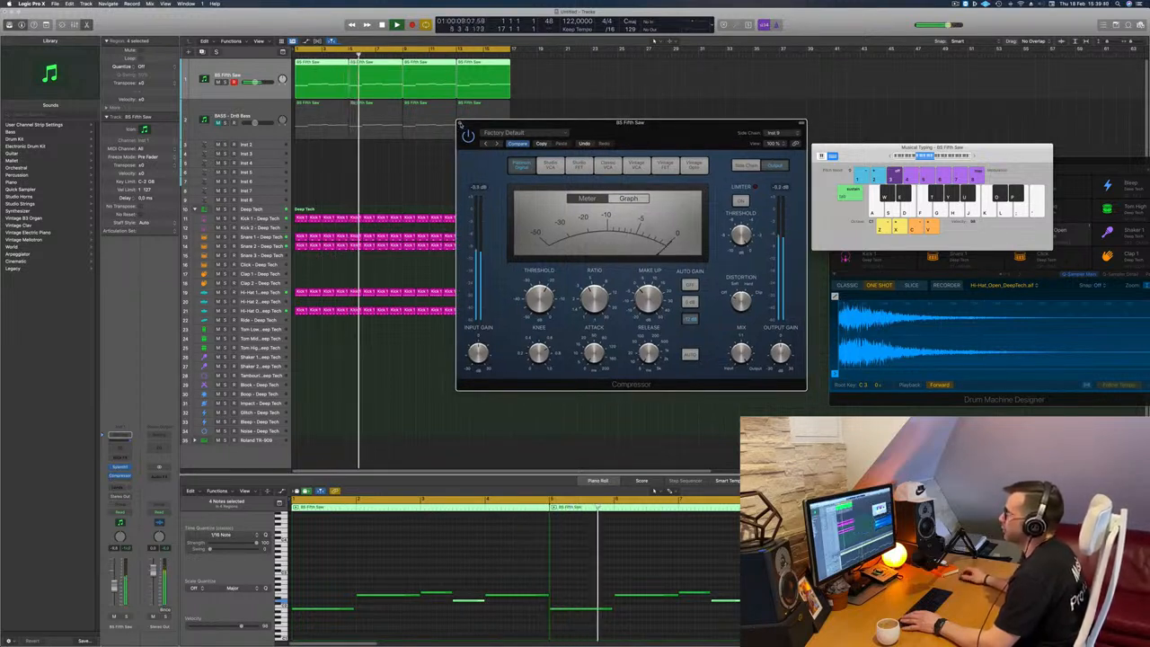
left_click(460, 123)
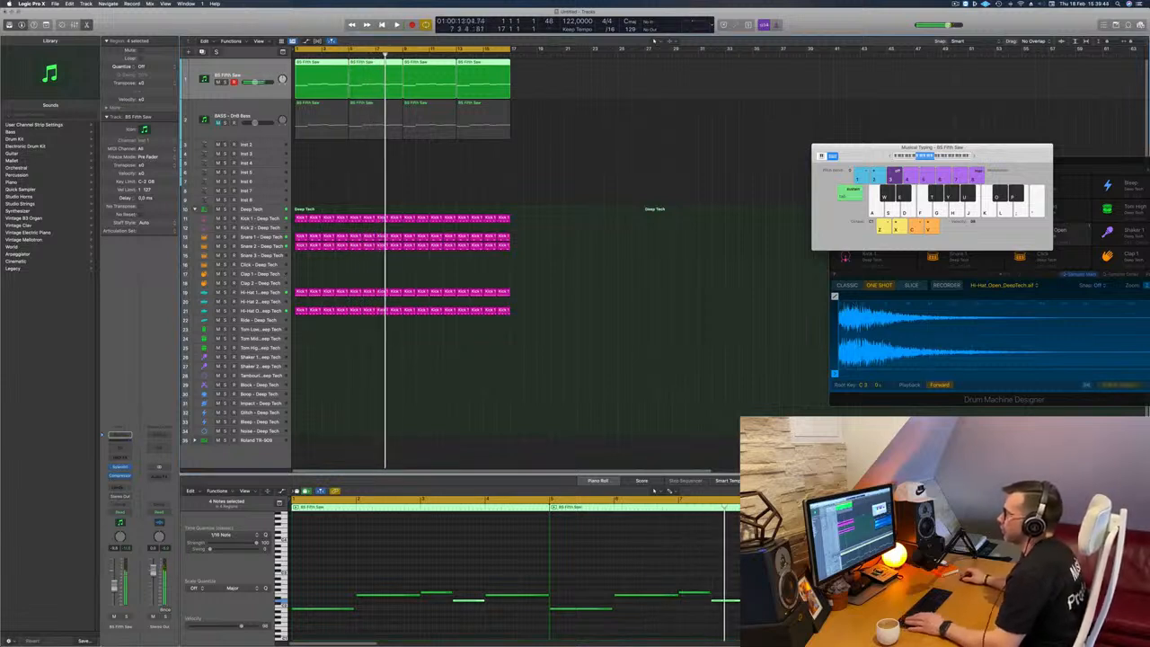
Step: Copy the first one-bar region of the open hi-hat track onto the Tom Low track at bar 1 and select that track
key("Return")
left_click(301, 311)
left_click_drag(301, 311, 303, 352)
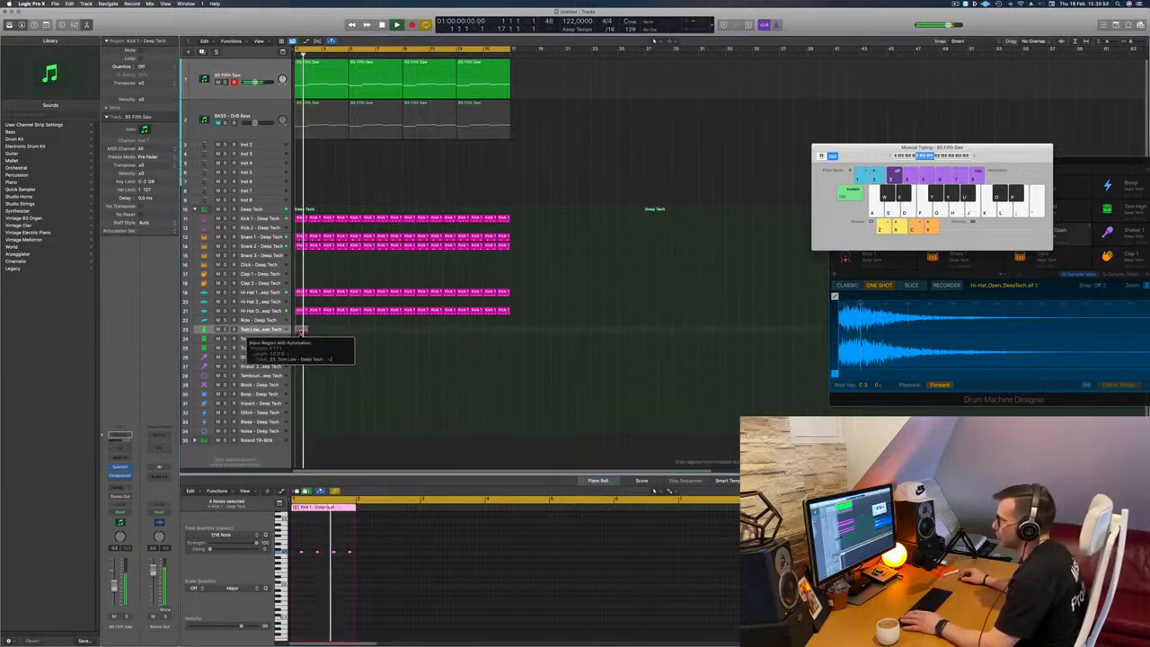
left_click_drag(301, 331, 301, 329)
left_click(260, 330)
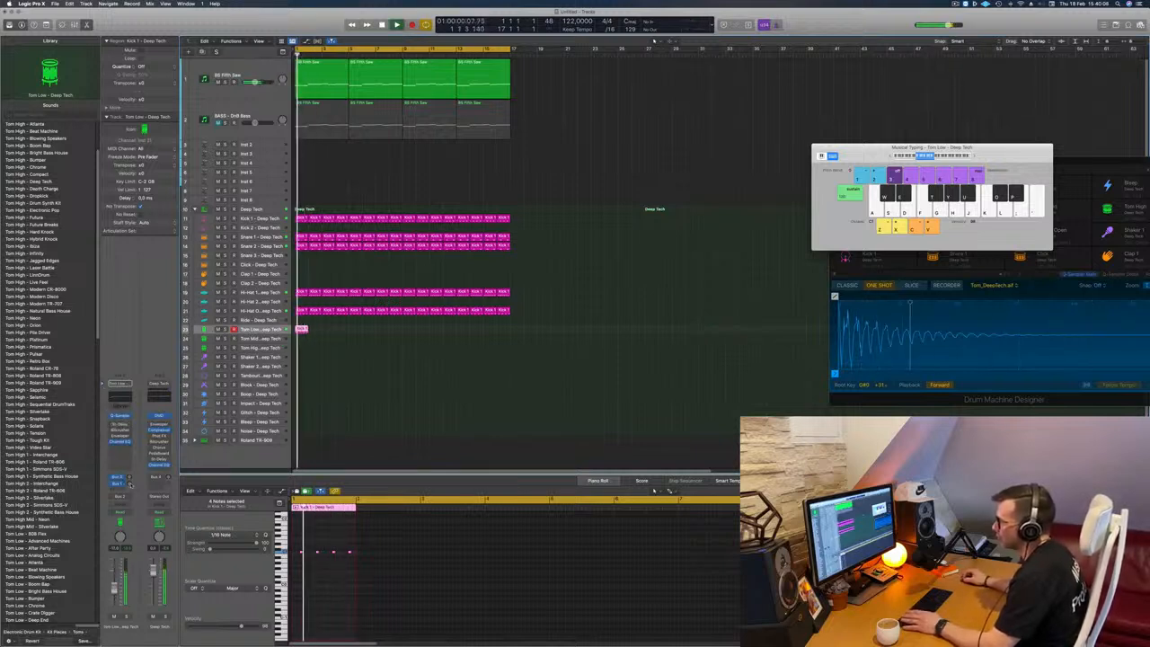
Step: Raise the Tom Low track's Bus 1 send and repeat its one-bar region across the full 16 bars
left_click_drag(130, 484, 134, 450)
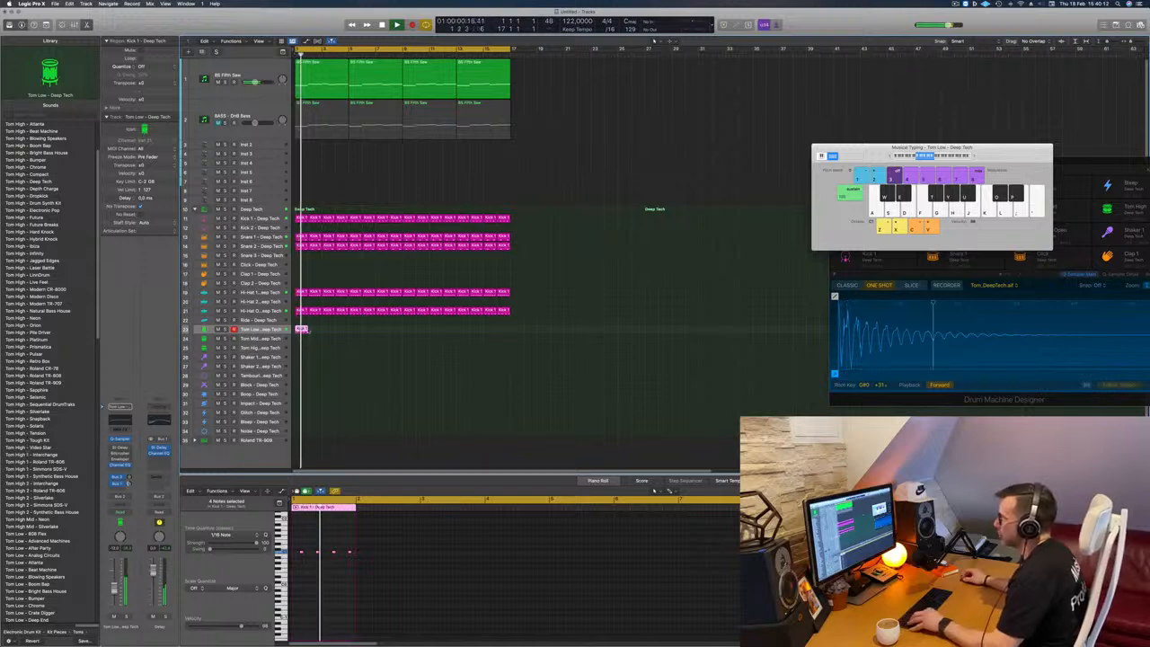
left_click_drag(304, 330, 317, 332)
left_click_drag(327, 335, 506, 333)
key("super+z")
Step: Select the BS Fifth Saw track and play the loop from the start to hear it with the tom pattern
left_click(216, 91)
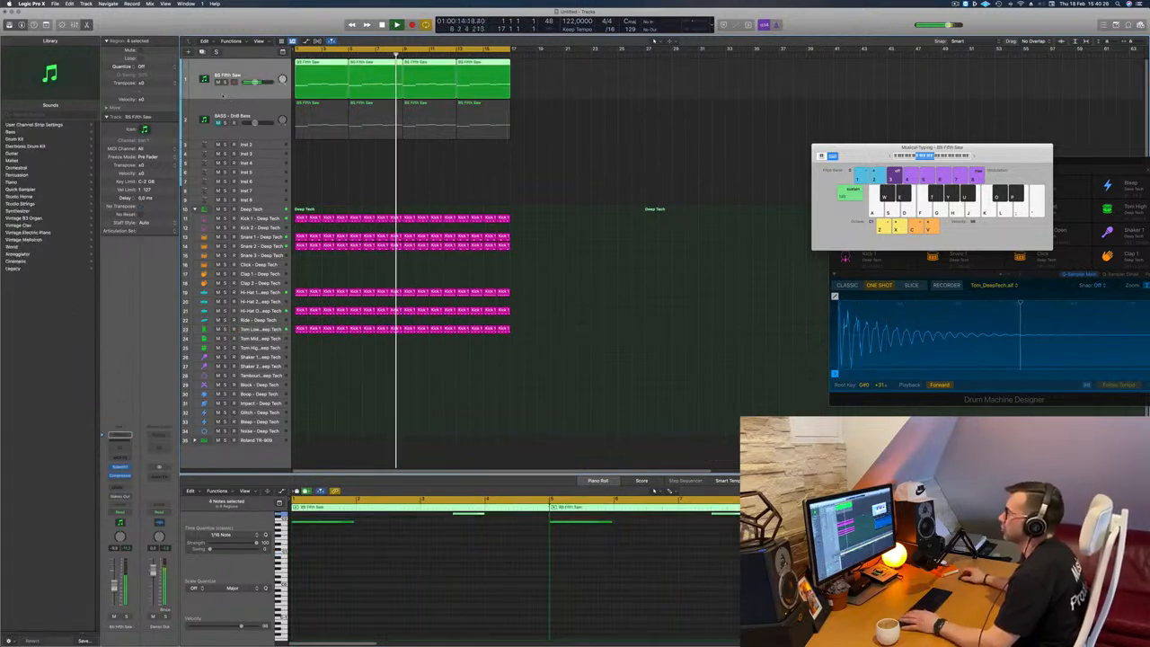
key("Return")
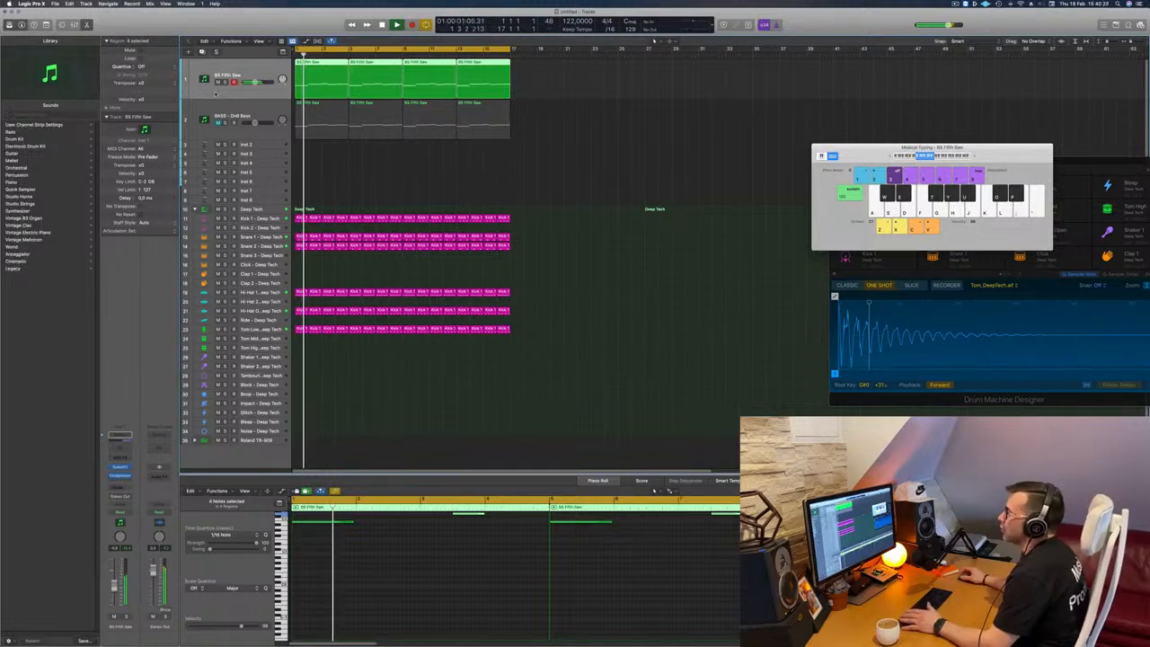
key("Return")
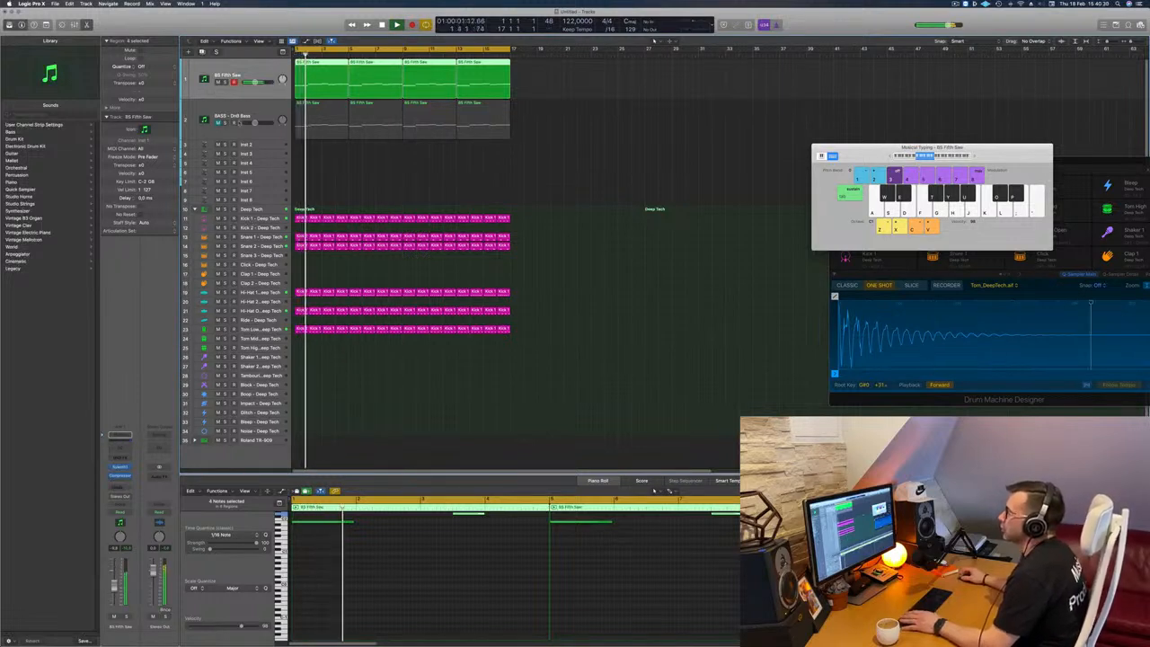
Step: Select the muted BASS - DnB Bass track, restart the loop, and open the track's Sylenth1
left_click(254, 113)
key("Return")
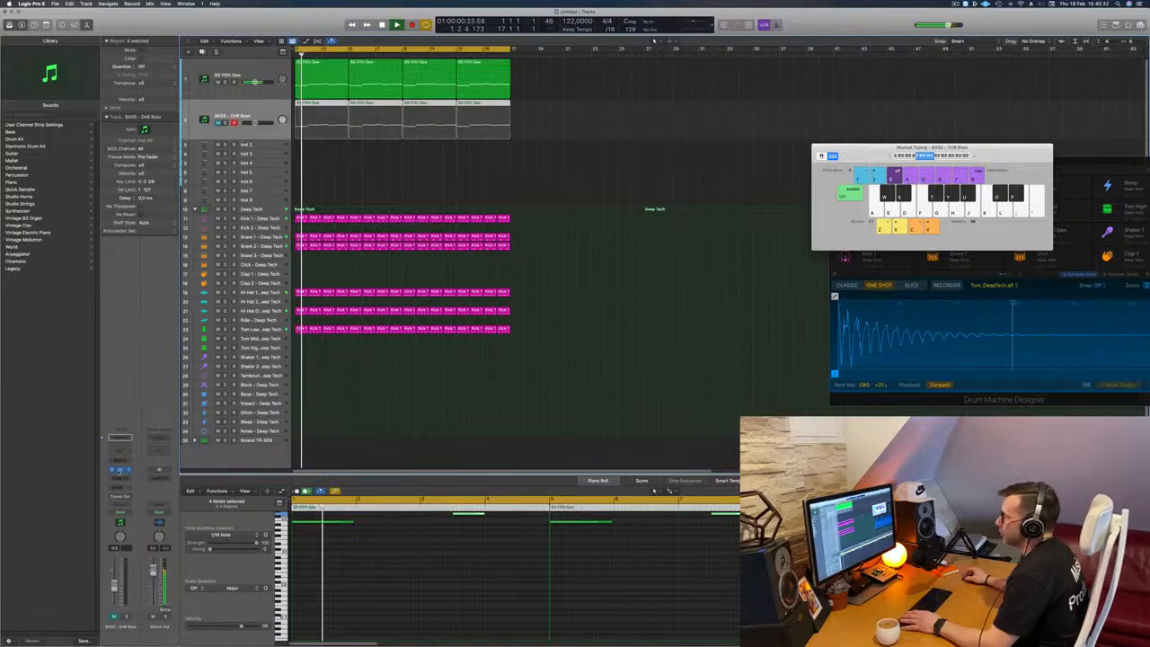
left_click(121, 470)
left_click_drag(626, 158, 613, 159)
left_click(496, 165)
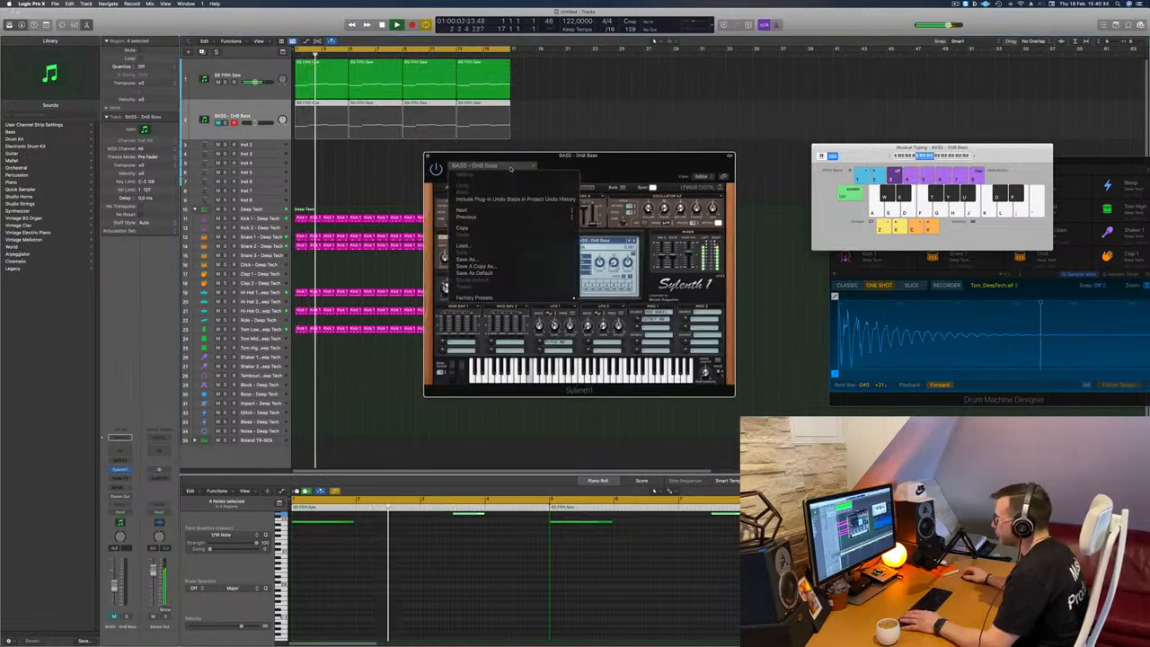
left_click(613, 159)
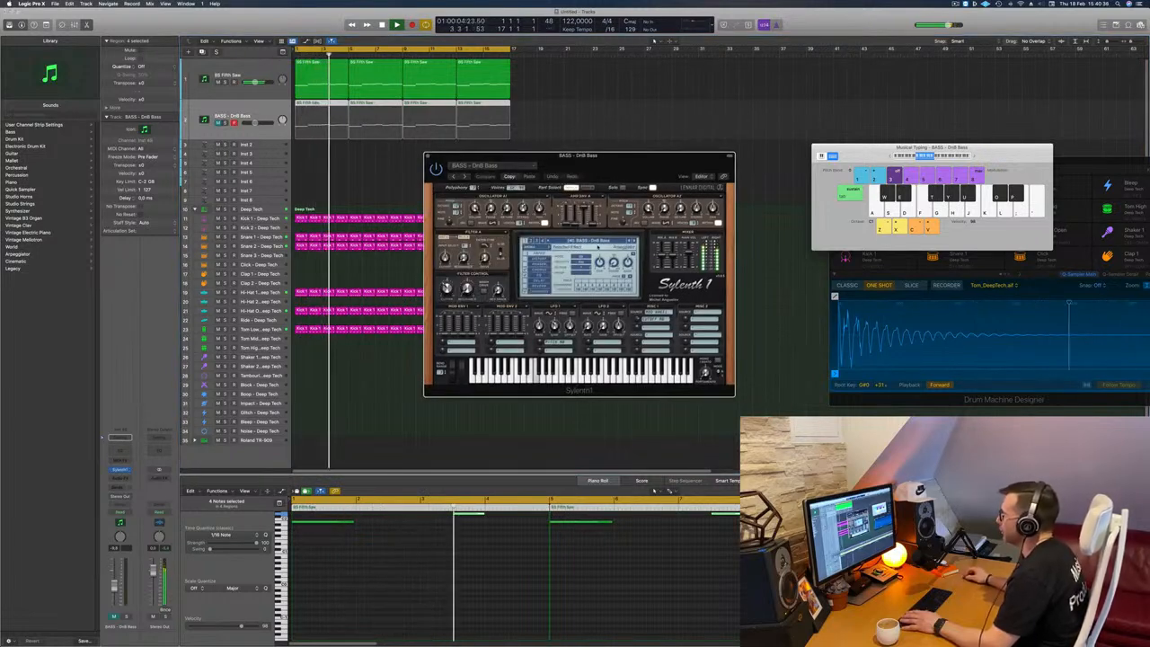
Step: Try BASS - Electro Addicted and LEAD - Growling in the second track's Sylenth1, and settle on the preset PAD - Anjuna Pad
left_click(600, 242)
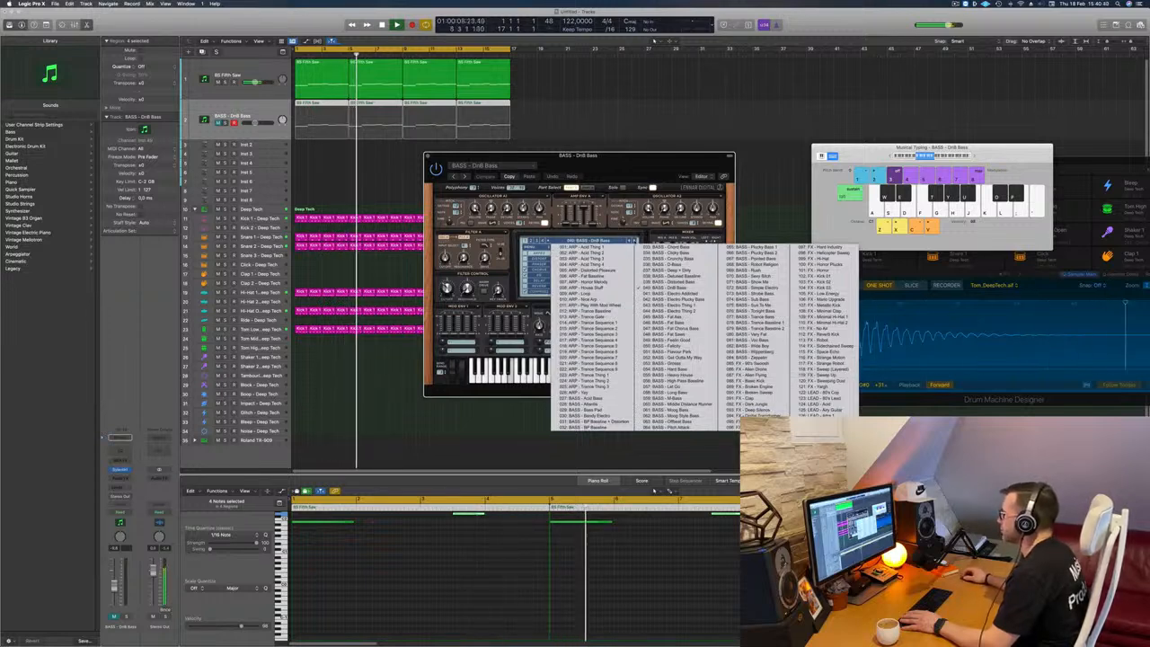
left_click(673, 293)
left_click(600, 242)
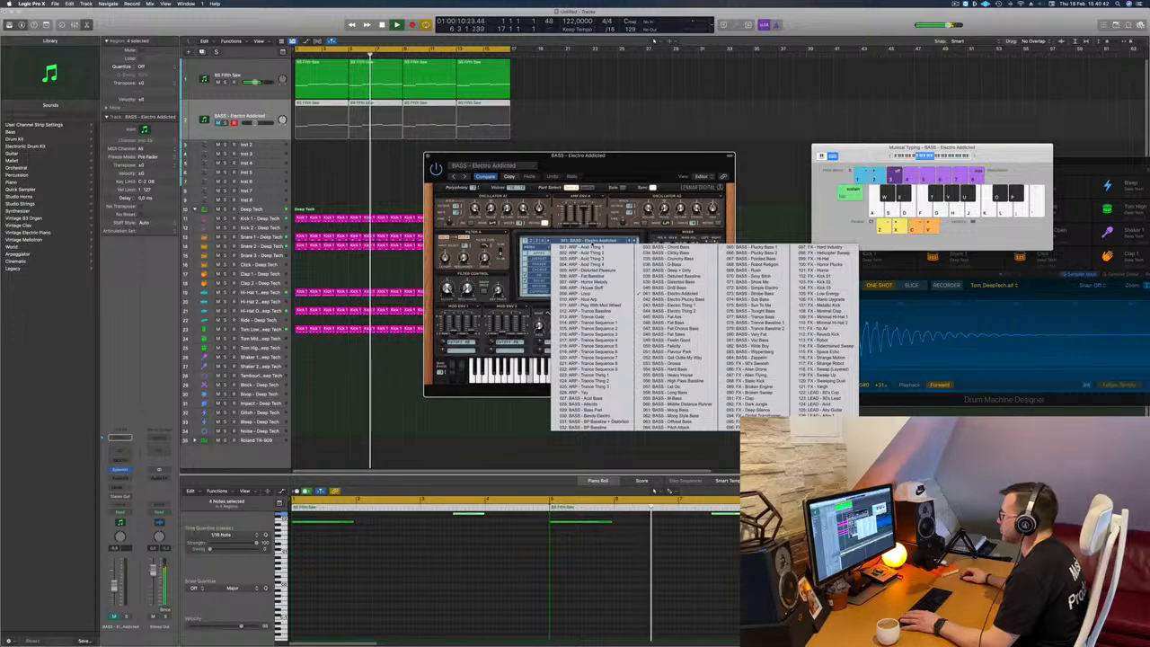
left_click(531, 240)
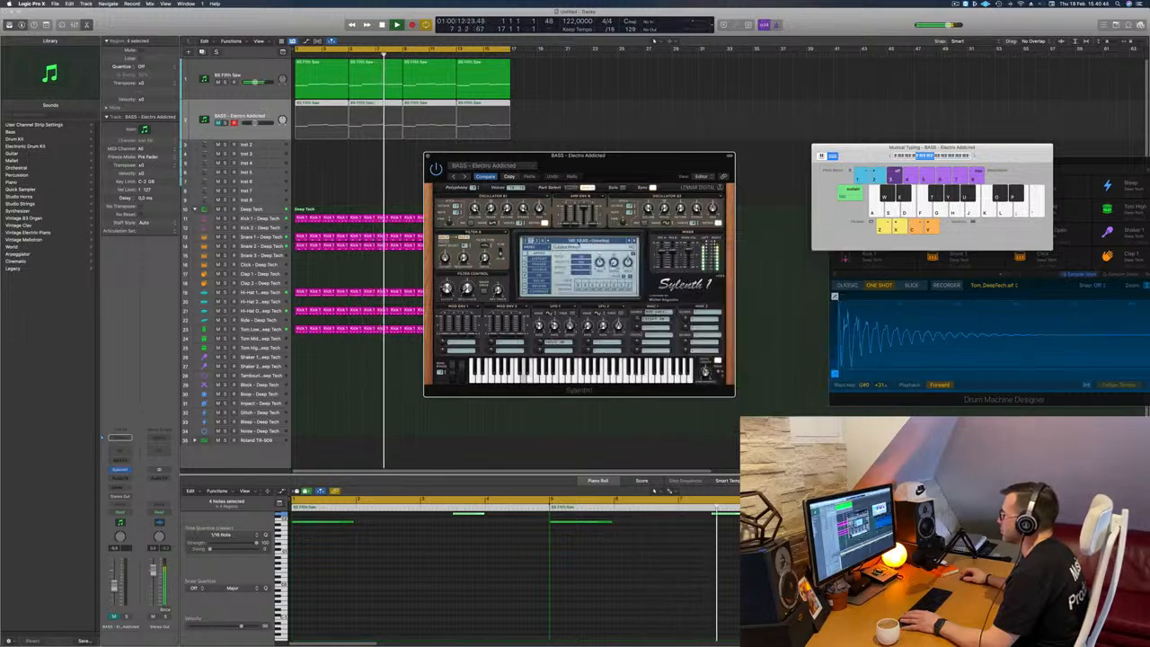
left_click(584, 241)
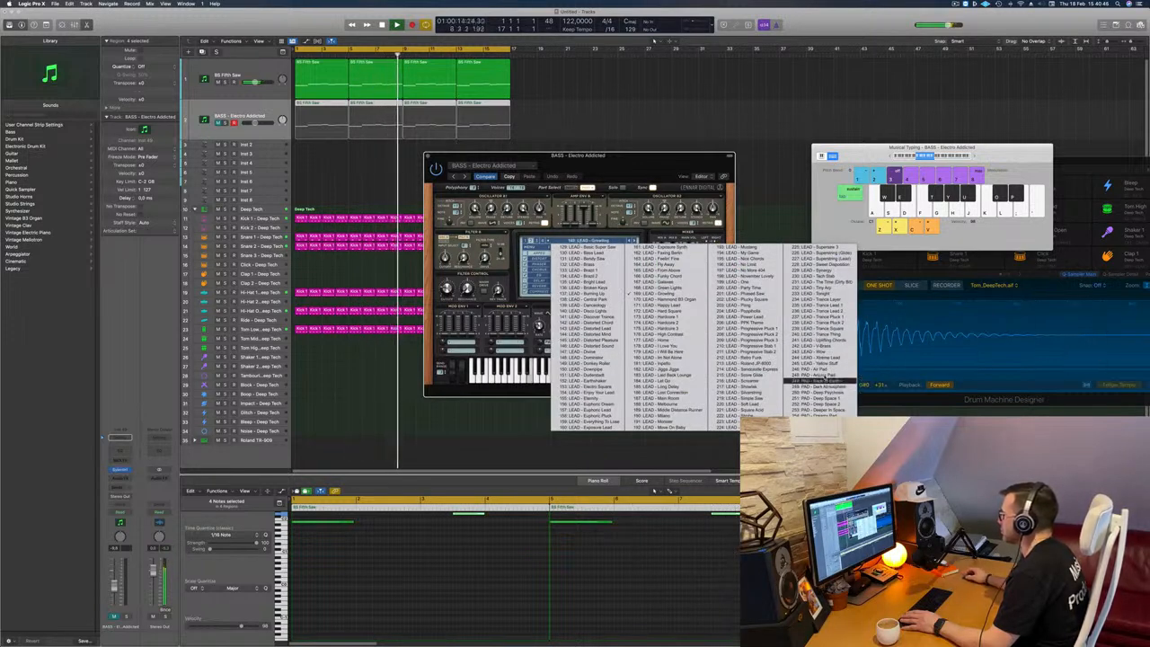
left_click(798, 373)
mouse_move(626, 156)
left_mouse_down()
mouse_move(705, 142)
mouse_move(629, 163)
left_mouse_up()
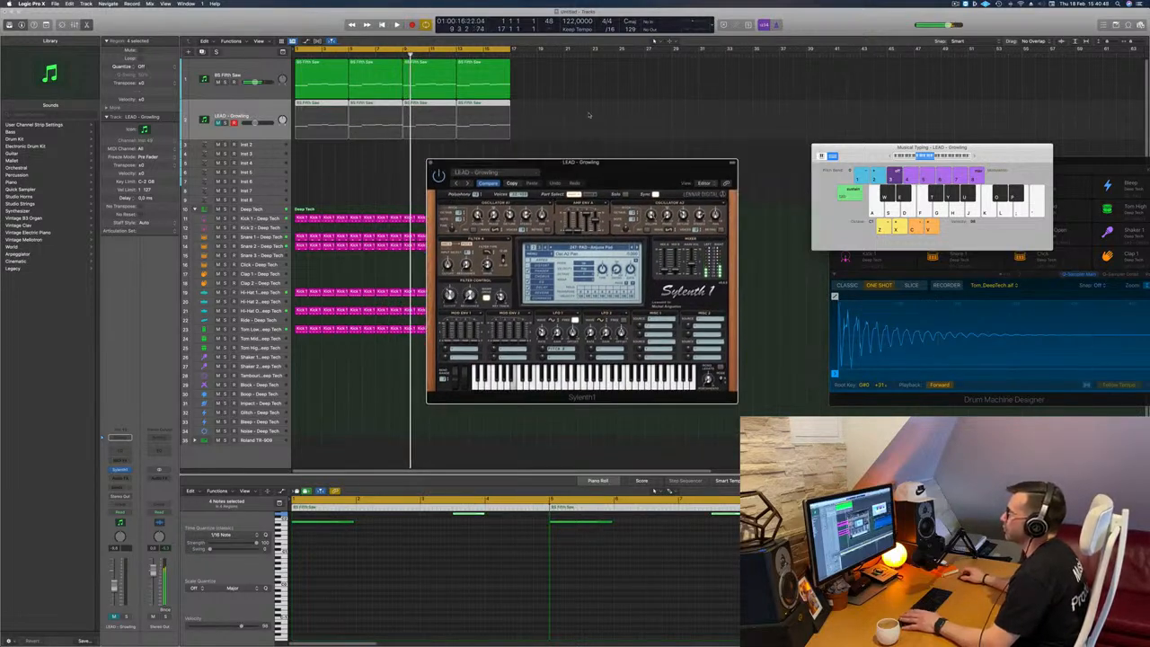
Step: Delete the four copied bass regions from the second track and unmute the track to play the pad live
left_click_drag(562, 114, 309, 129)
key("Delete")
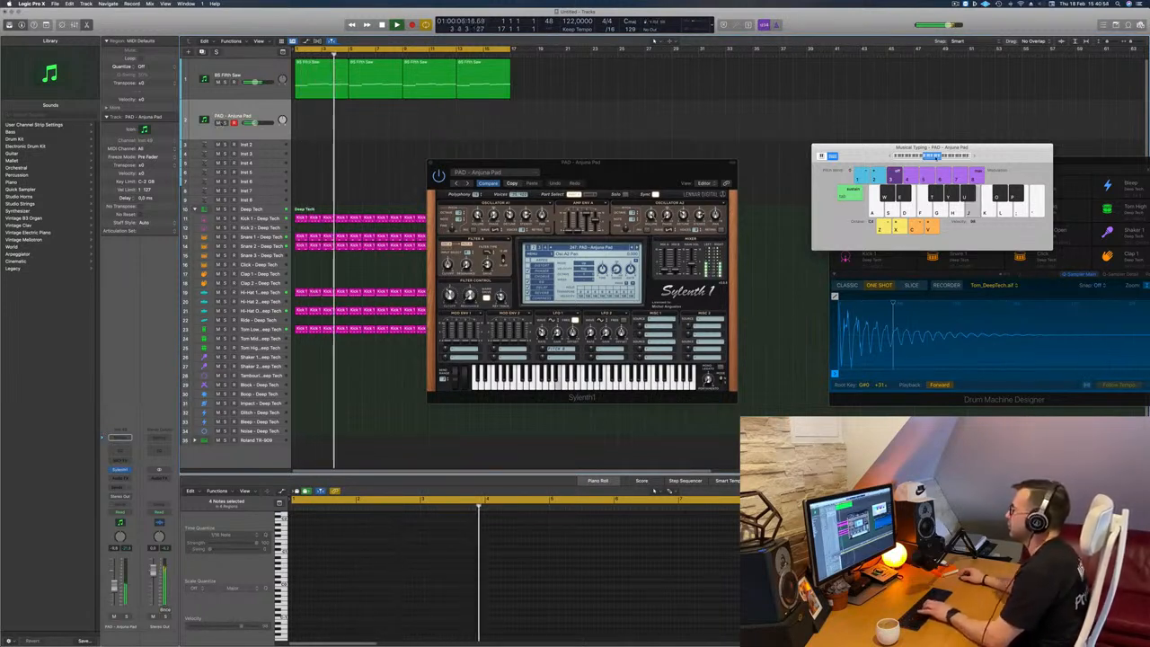
left_click_drag(615, 170, 559, 186)
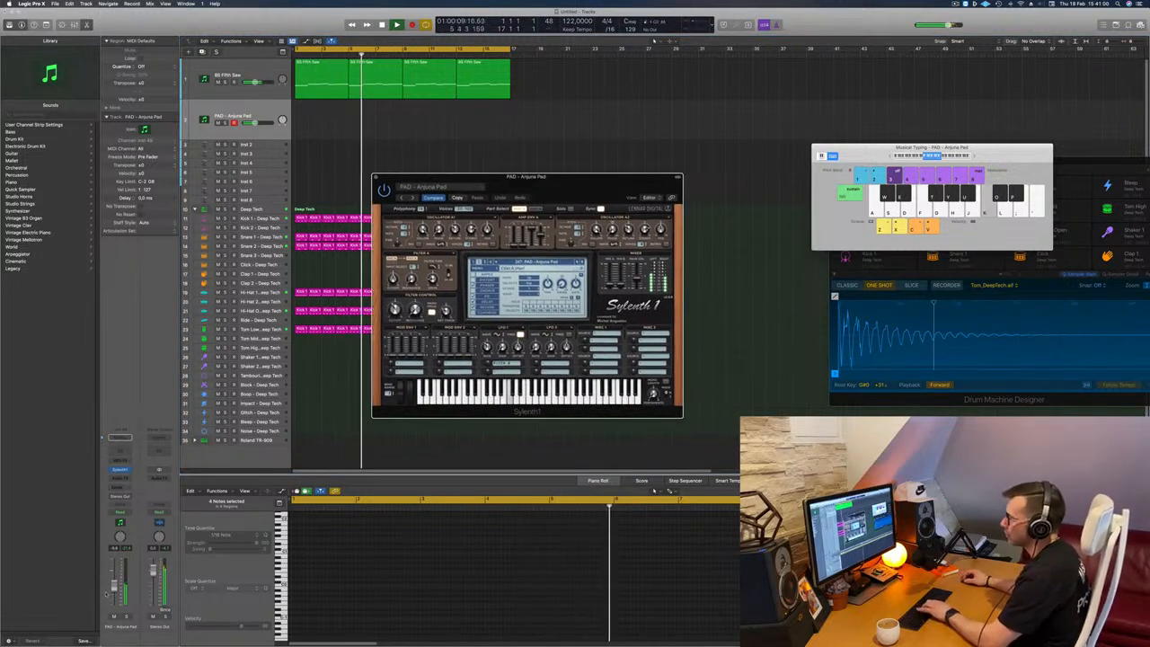
Step: Lower the pad track's volume slightly and record an improvised pad melody over about 11 bars from the start of the loop
left_click_drag(255, 124, 252, 123)
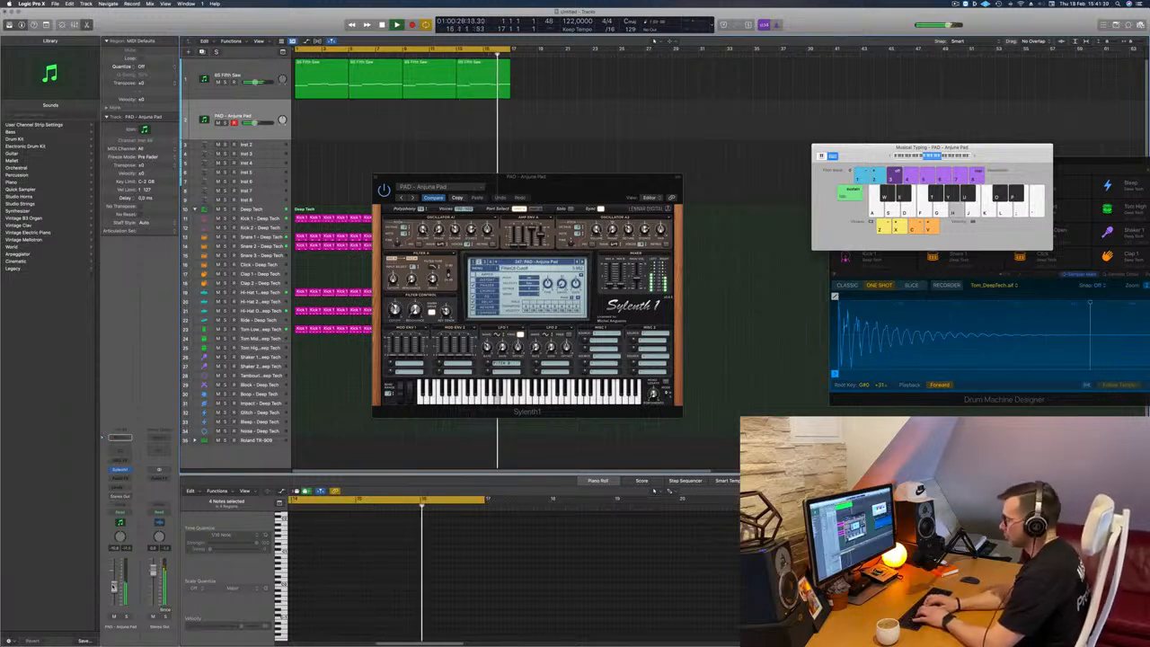
key("r")
key("l")
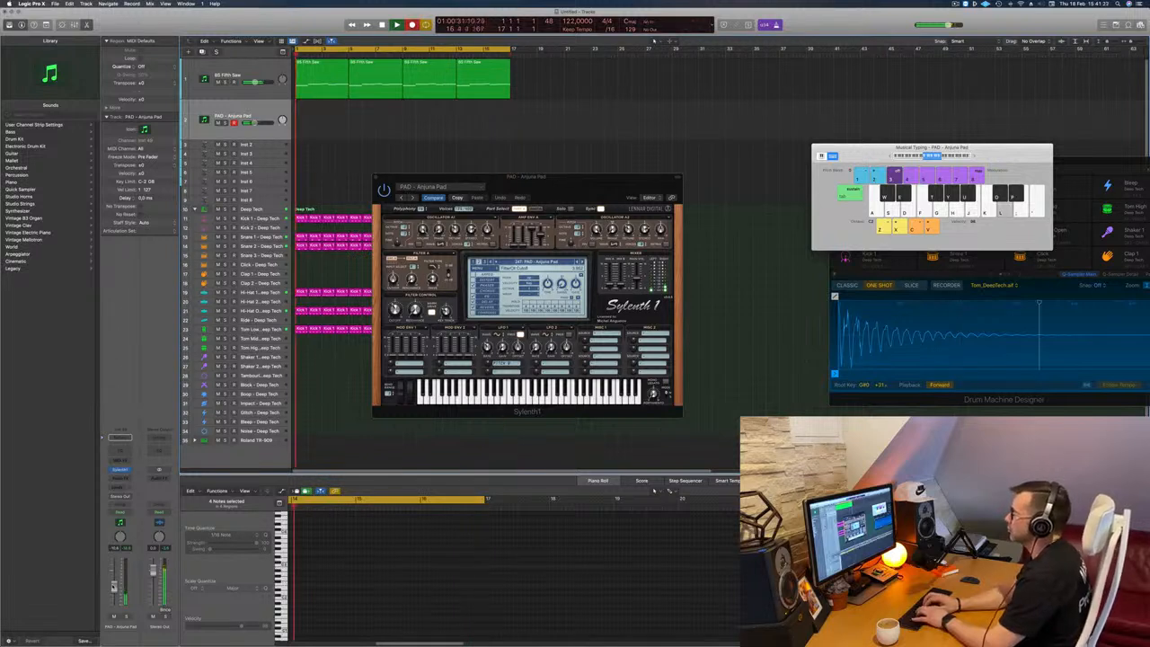
key("k")
key("j")
key("h")
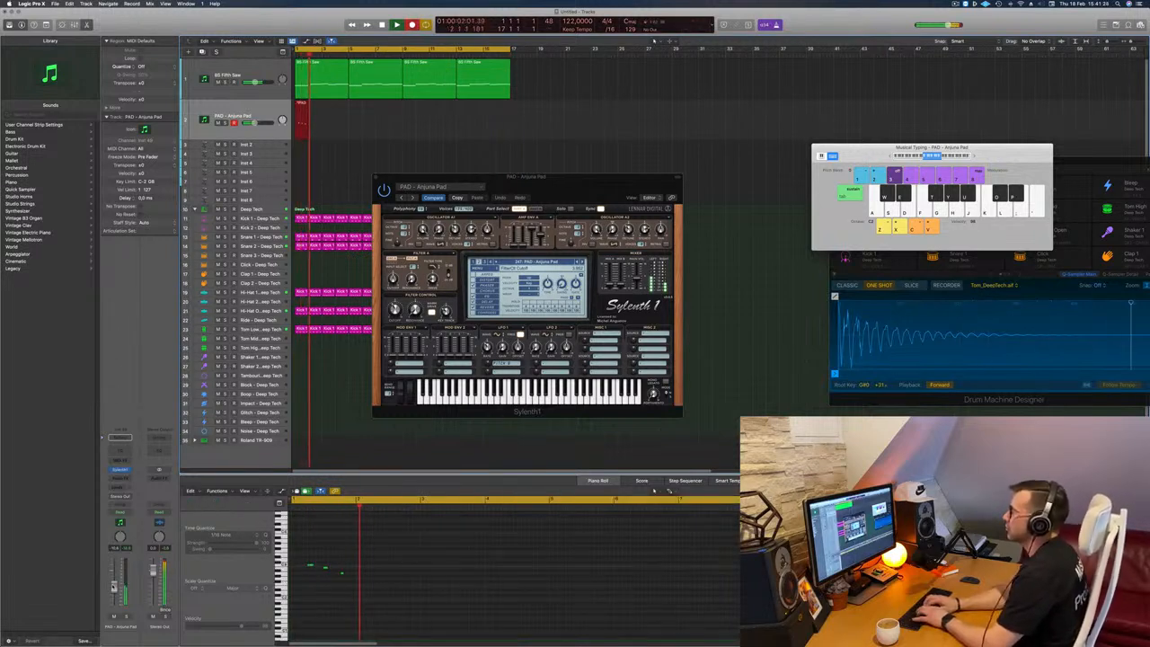
key("l")
key("k")
key("j")
key("h")
key("g")
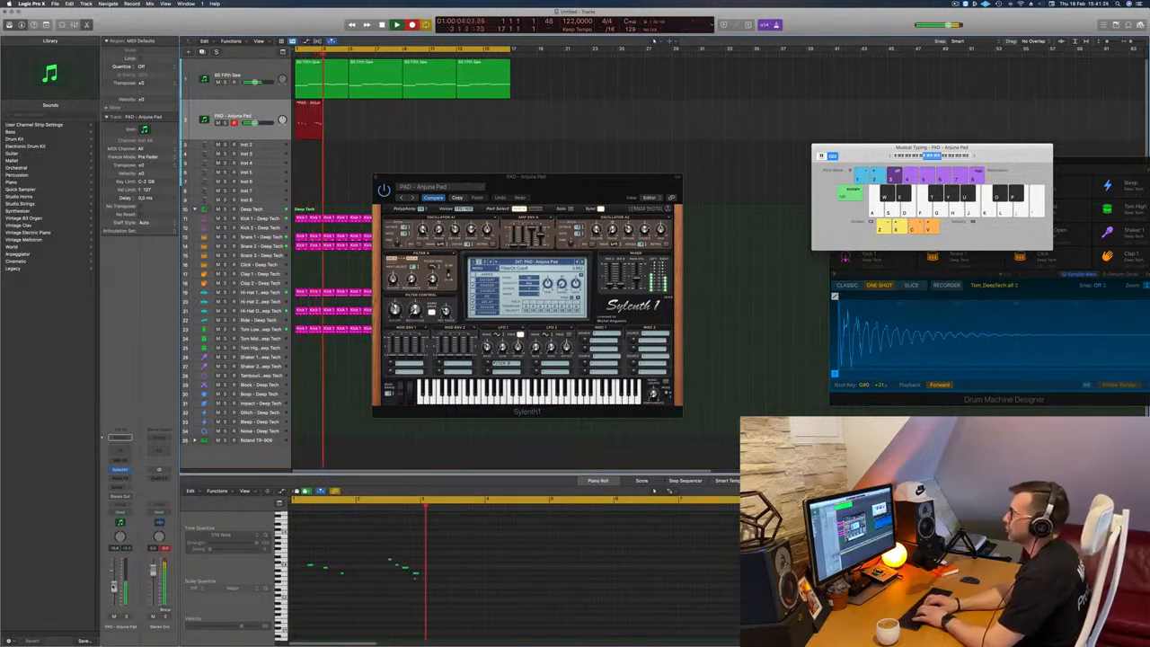
key("j")
key("k")
key("l")
key("f")
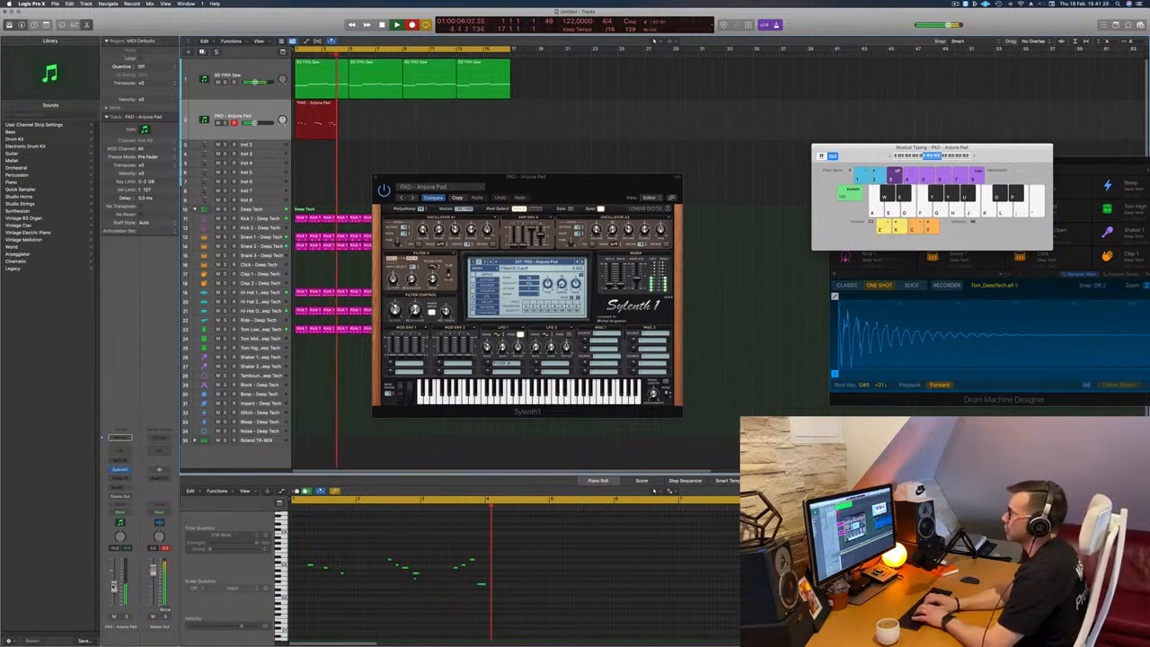
key("k")
key("f")
key("l")
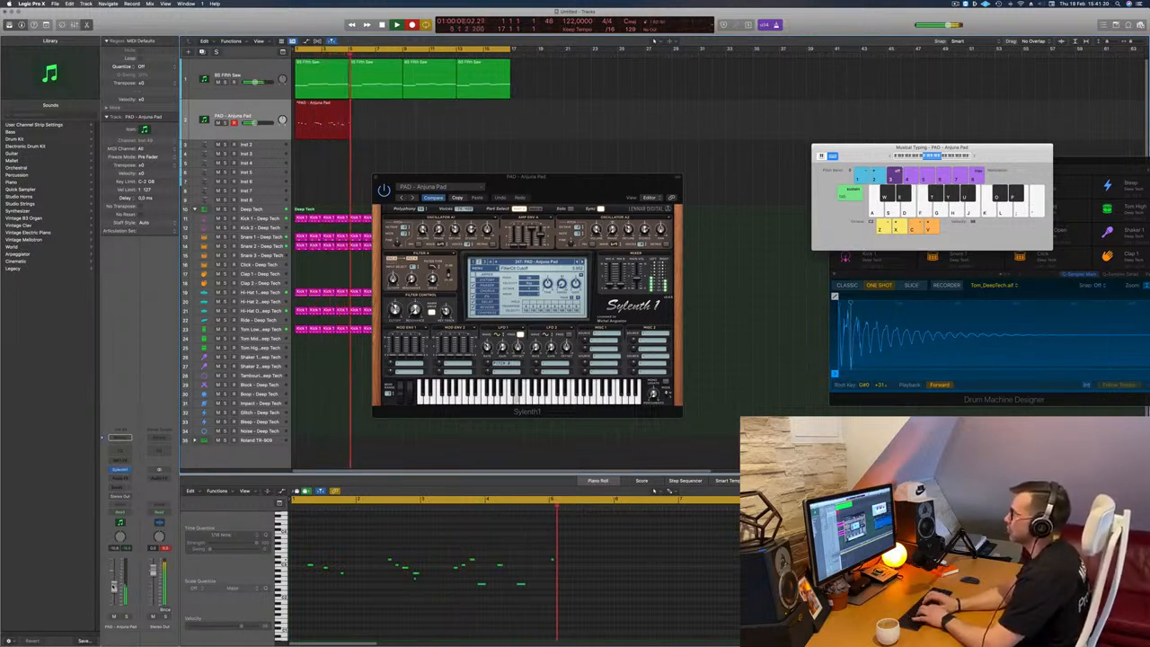
key("j")
key("h")
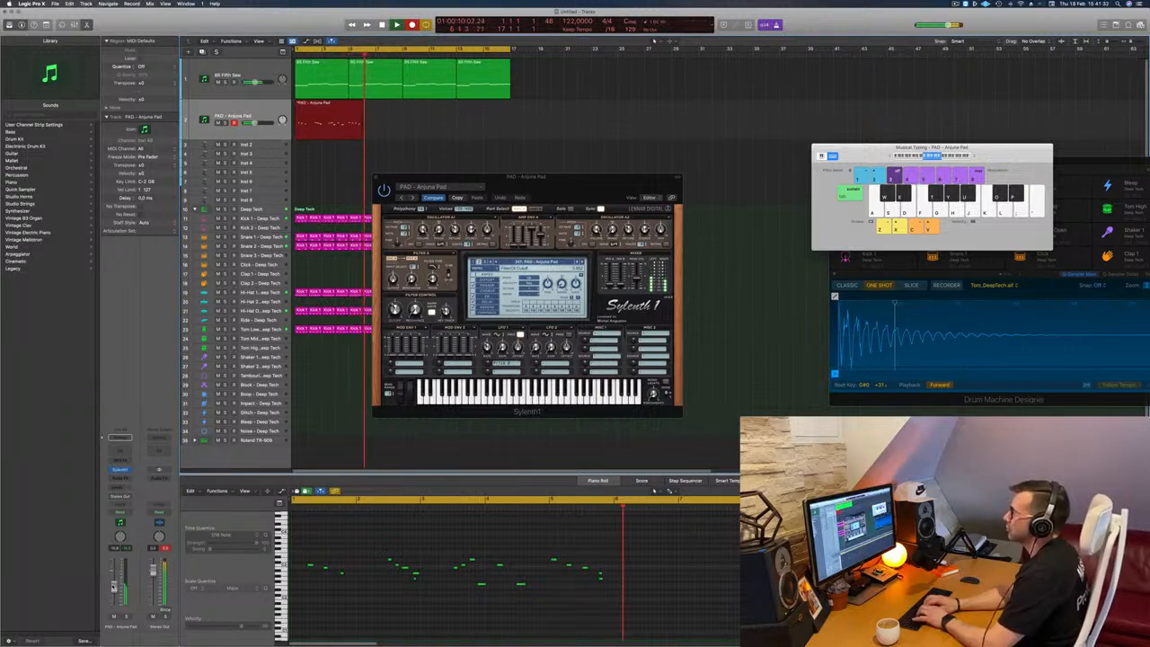
key("l")
key("j")
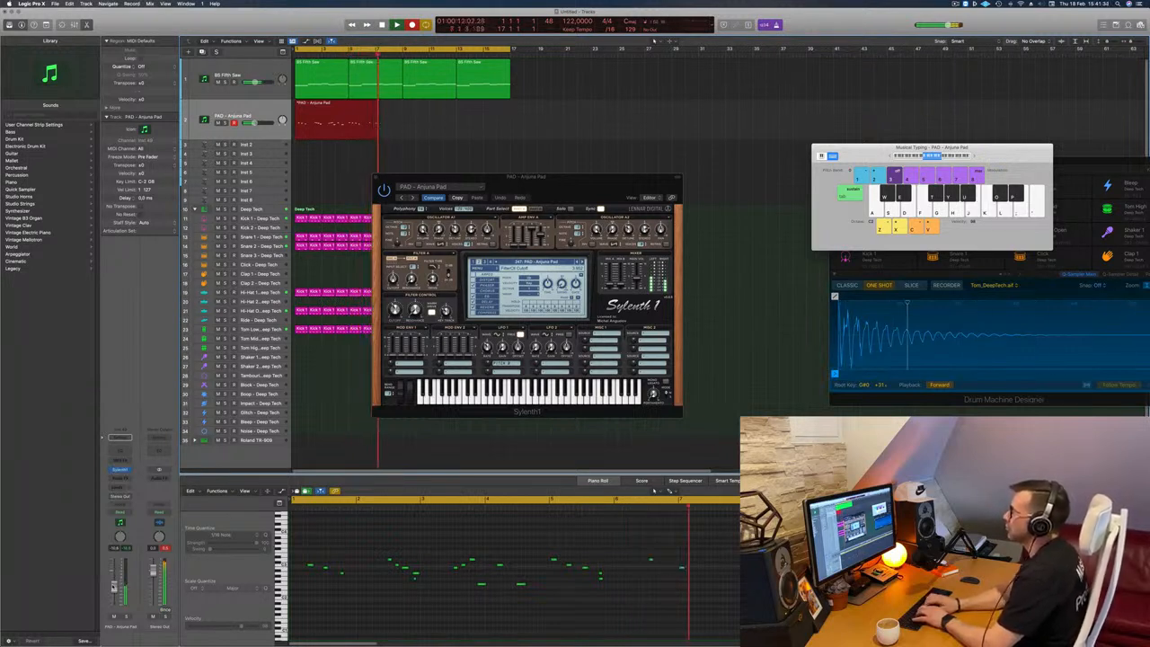
key("k")
key("l")
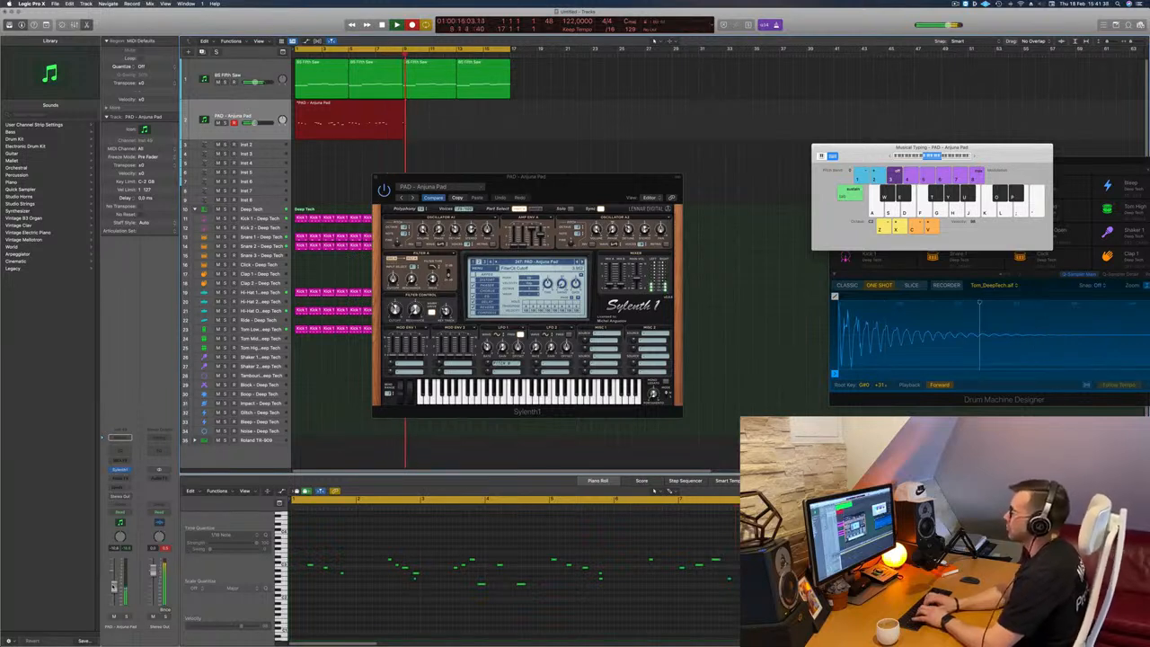
key("k")
key("j")
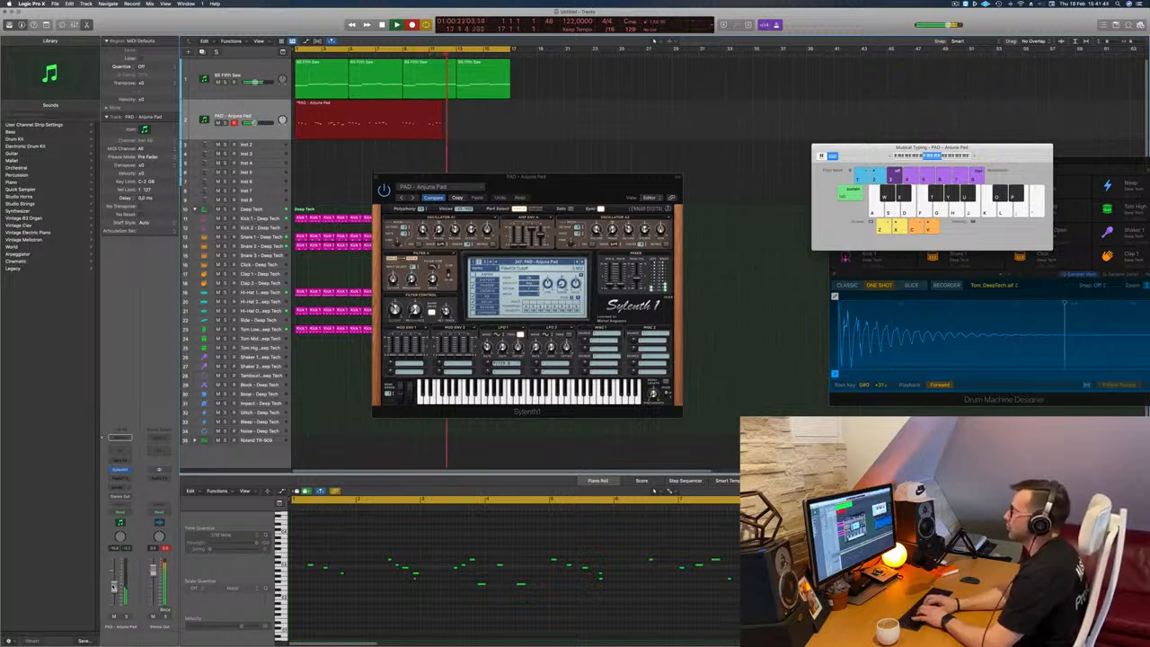
key("space")
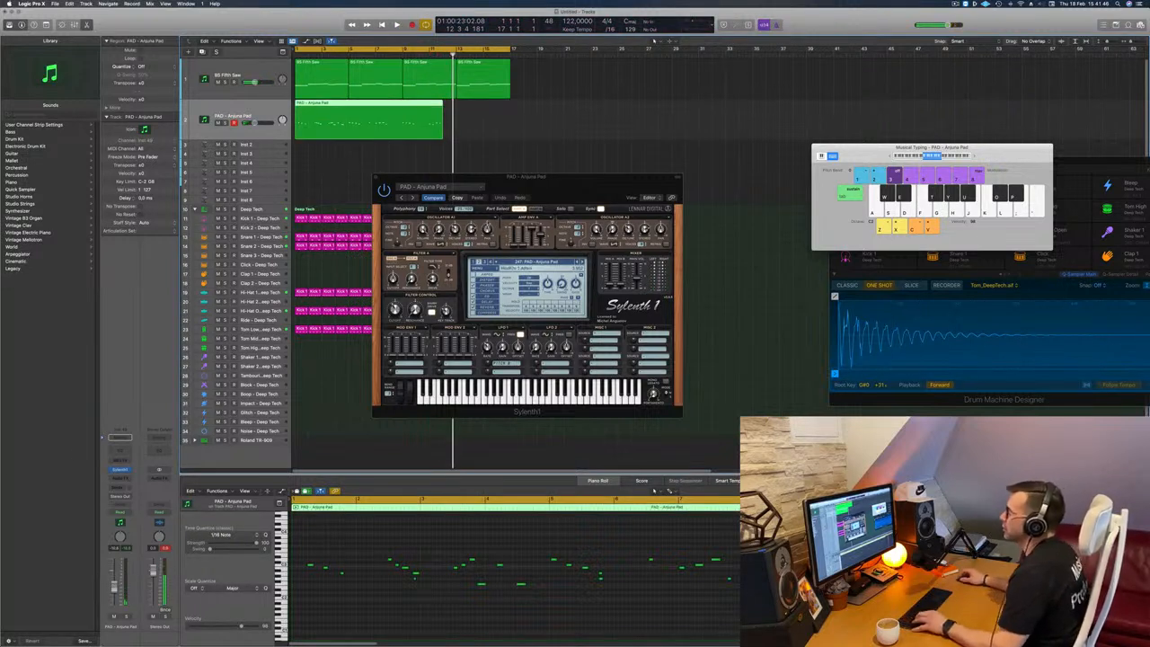
Step: Split the recorded pad region at bar 9, delete the first part, move the rest to bar 1 and play it
left_click(402, 106, "super")
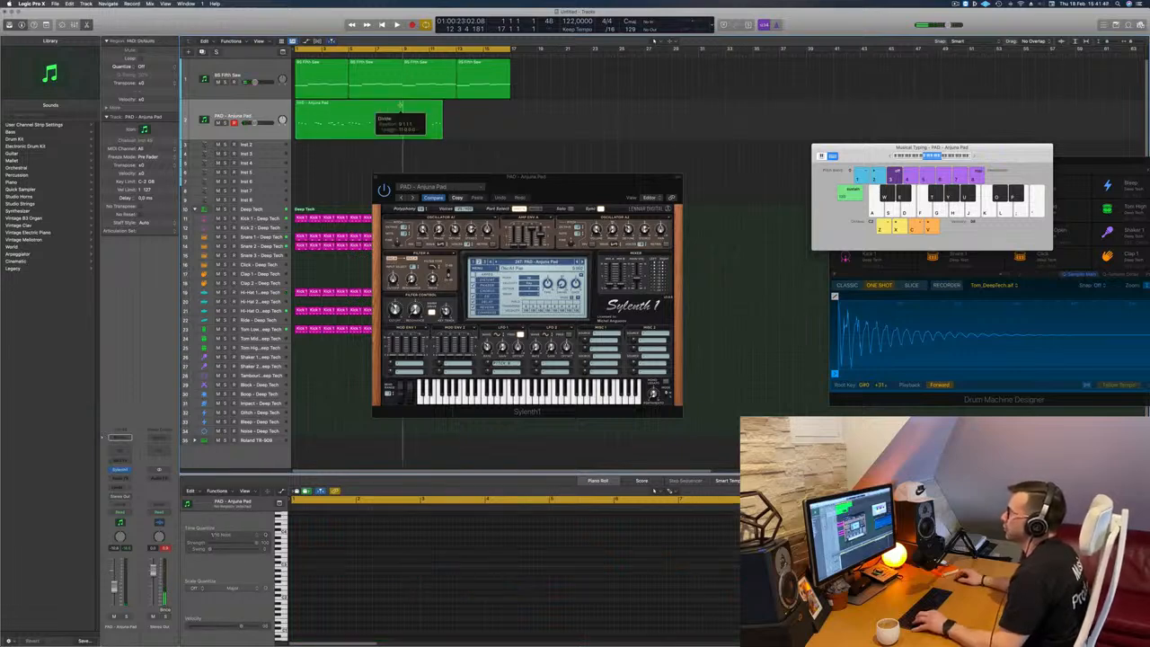
left_click(380, 109)
key("Delete")
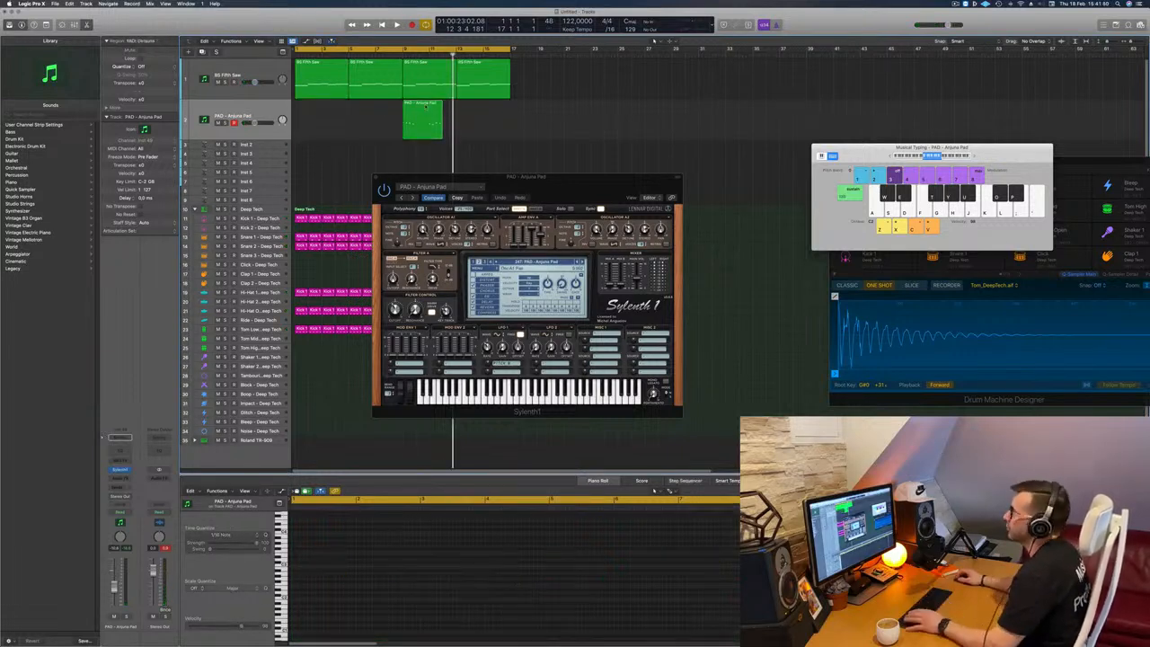
left_click_drag(426, 106, 318, 110)
key("Return")
key("space")
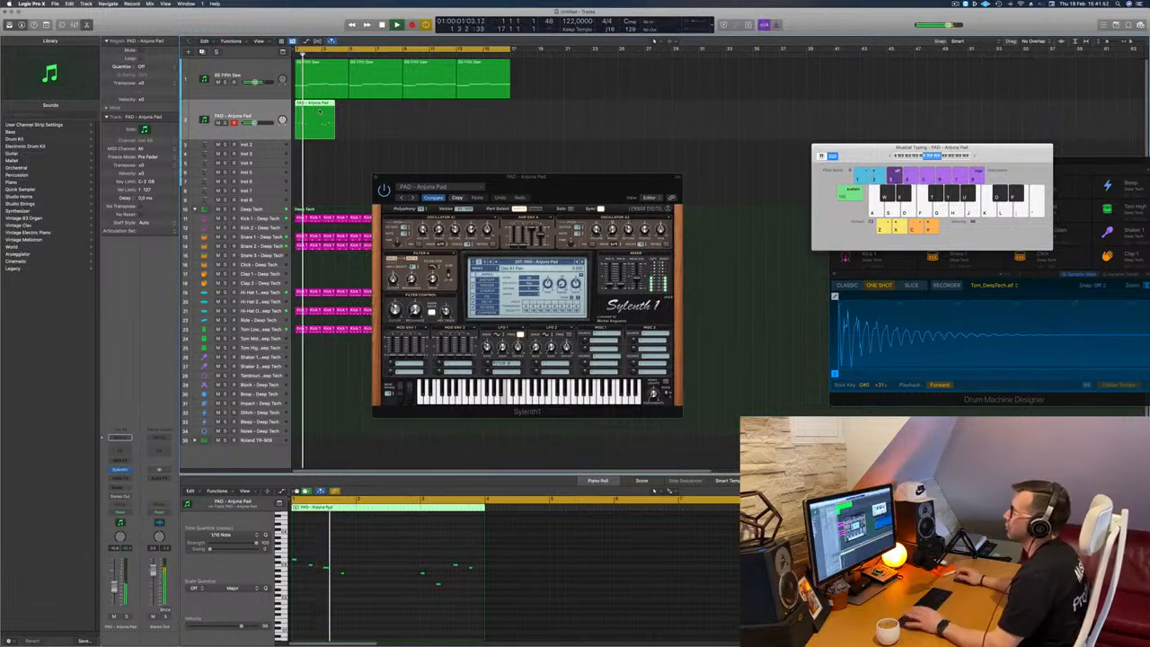
Step: Select the notes of the pad region and replay the loop from the start, moving Sylenth1 clear of the playback area
left_click(376, 128)
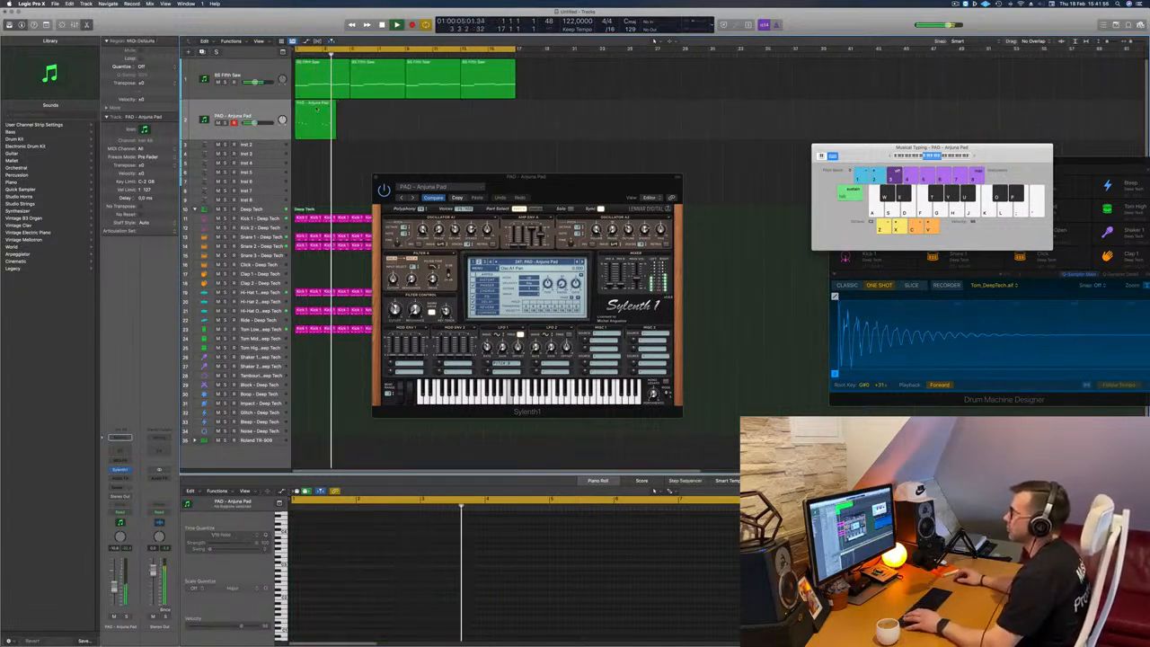
left_click(316, 109)
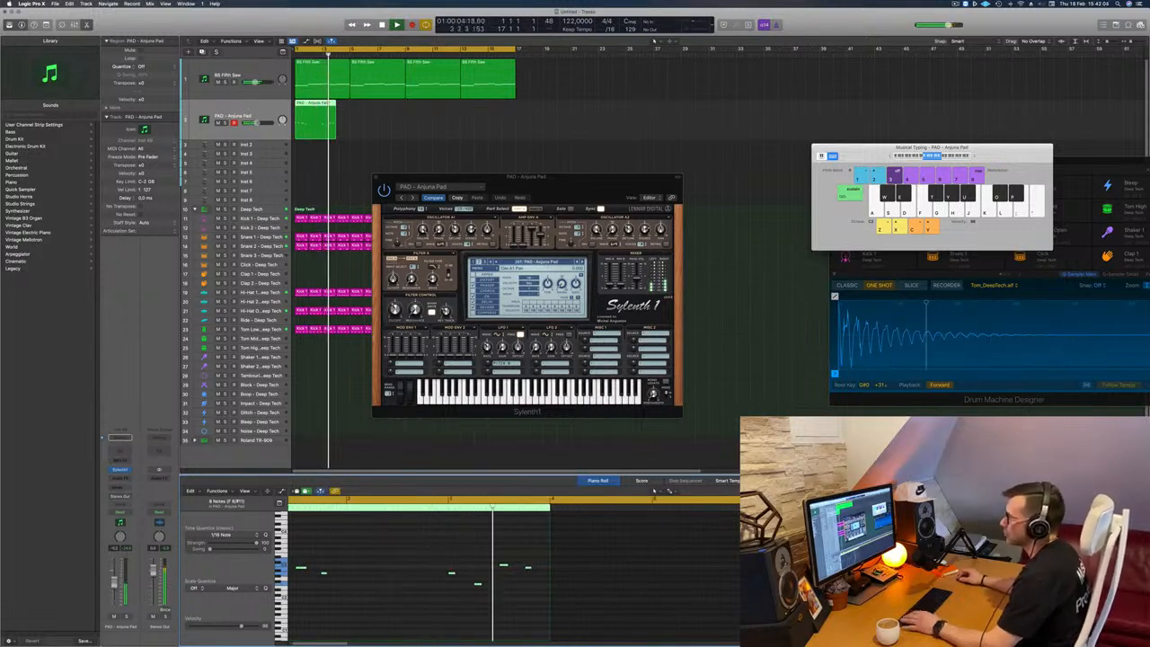
key("Return")
left_click_drag(570, 177, 521, 142)
key("Return")
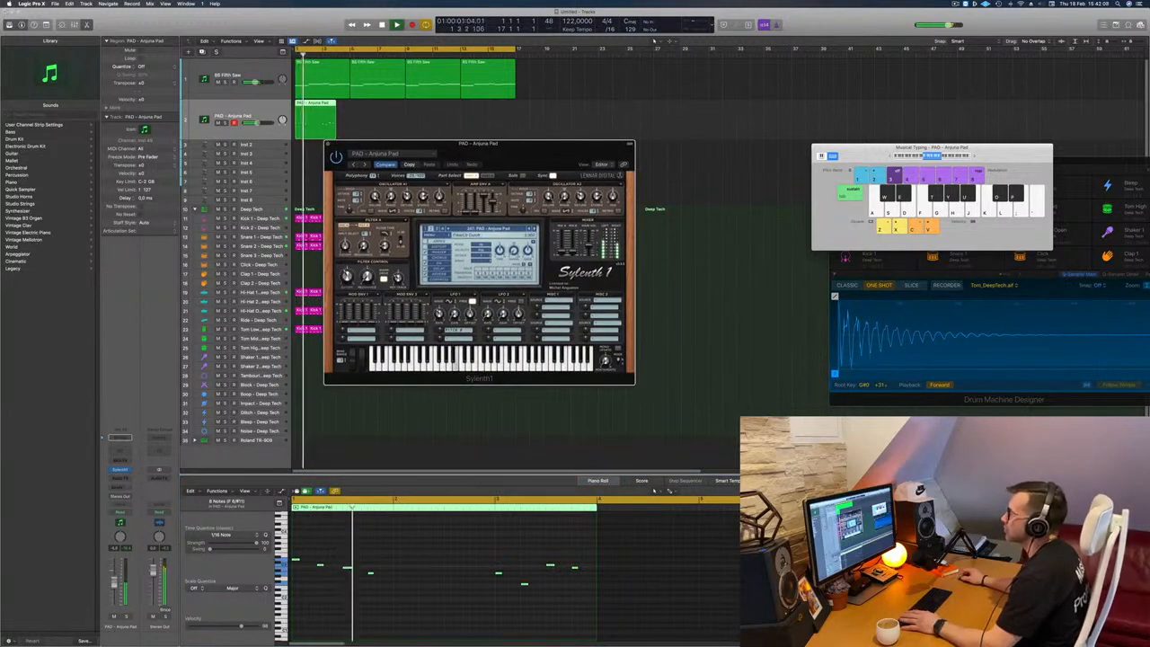
Step: Restart the loop and adjust the filter cutoff in the pad's Sylenth1 while listening
left_click(436, 240)
left_click(565, 136)
key("Return")
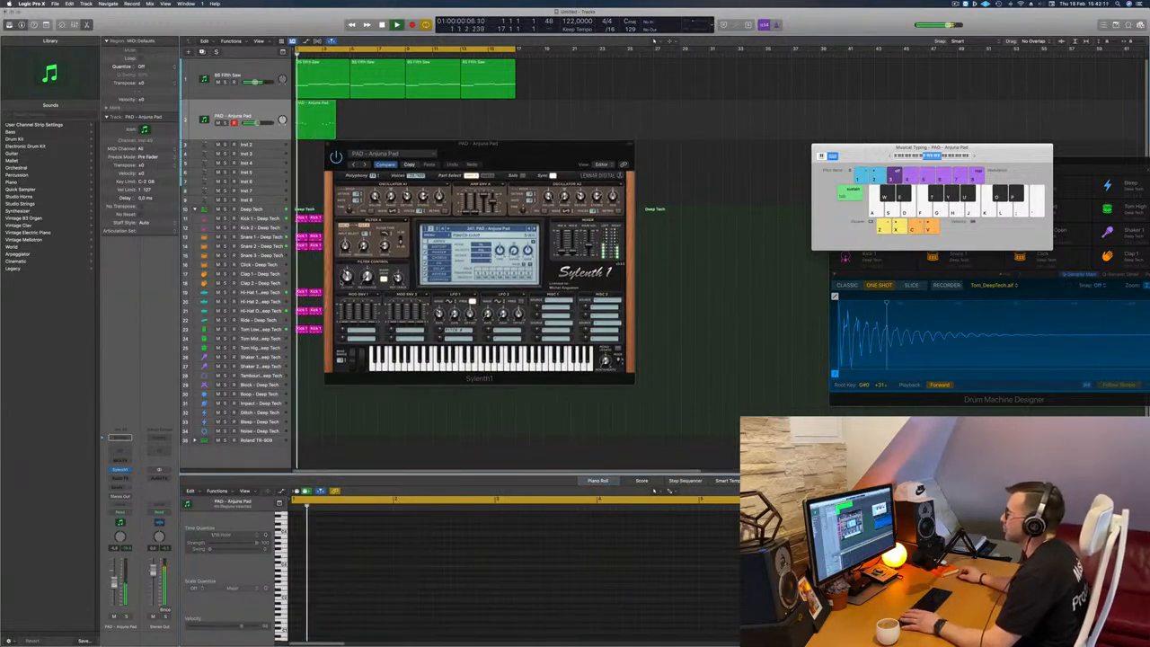
left_click(348, 277)
left_click_drag(490, 173, 568, 238)
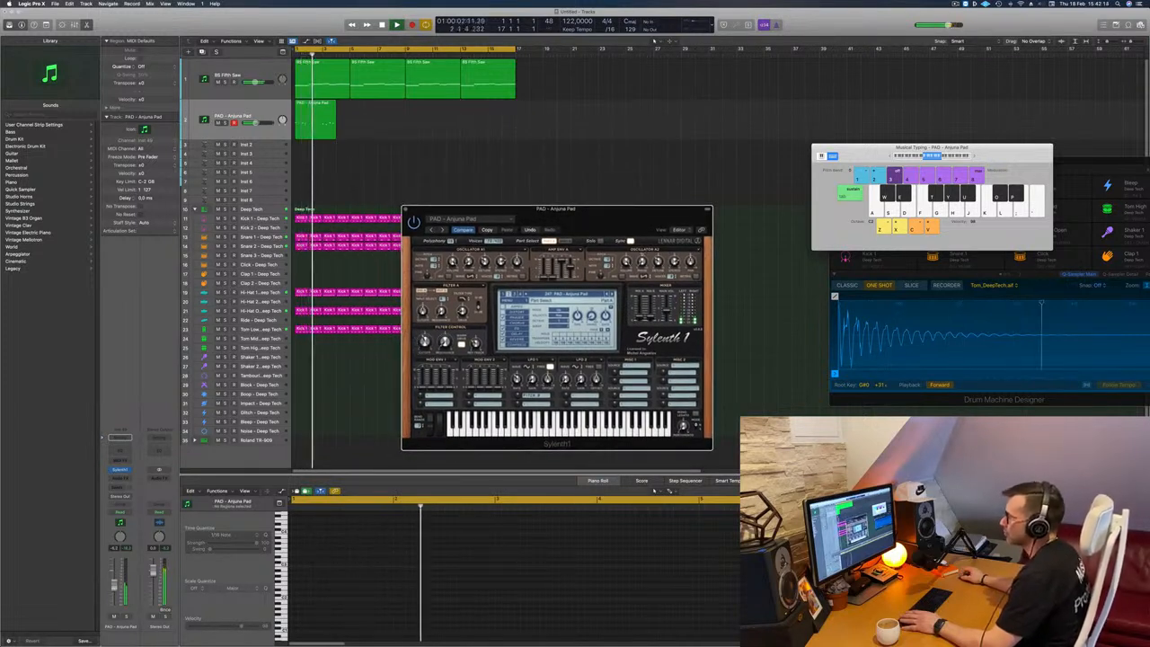
left_click(149, 532)
Step: Copy the pad region to bars 5, 9 and 13 so that it repeats every four bars
left_click(327, 125)
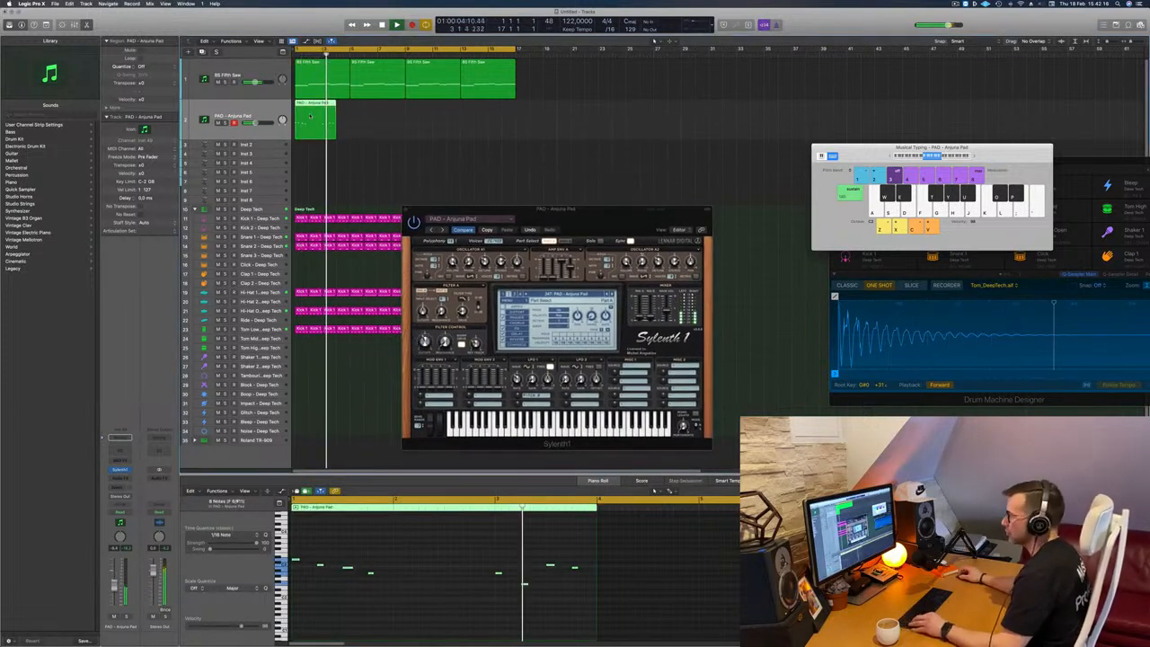
left_click_drag(326, 125, 380, 124)
left_click_drag(473, 122, 418, 112)
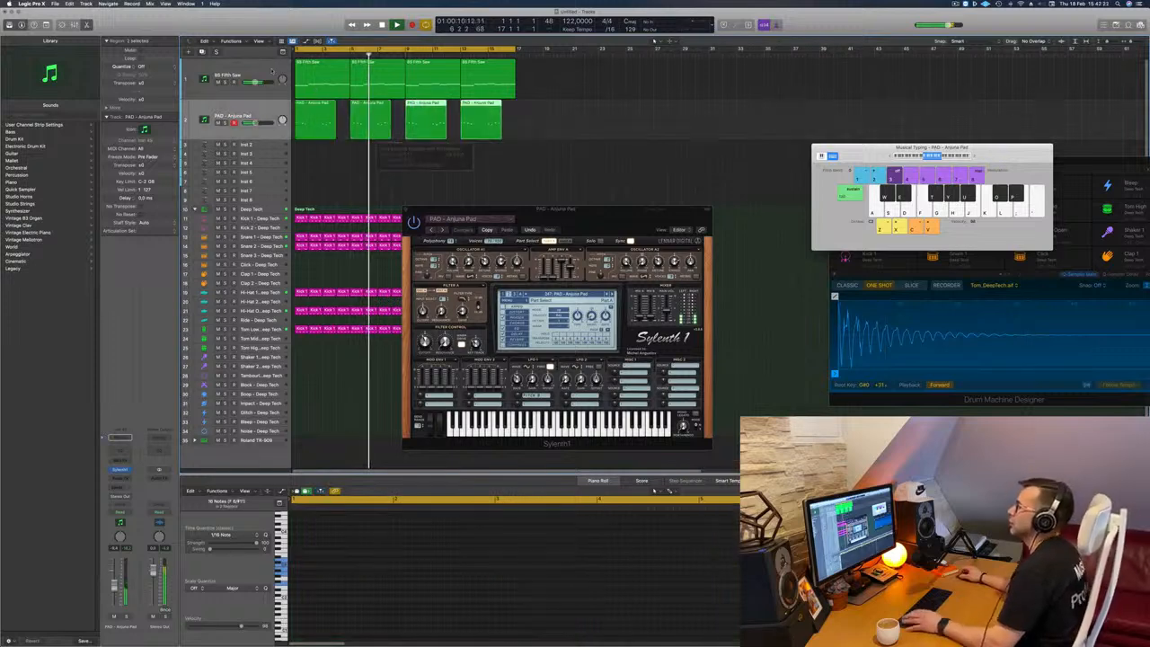
Step: Duplicate the BS Fifth Saw track and copy its first four-bar region onto the new track
left_click(249, 72)
key("Return")
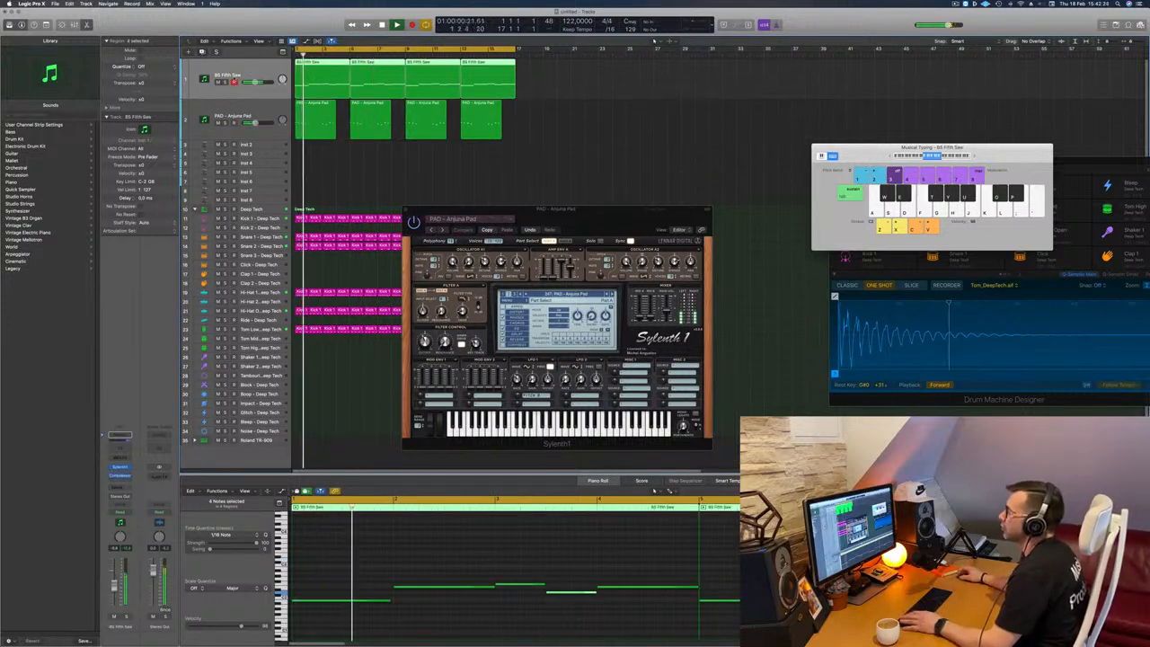
key("super+d")
left_click_drag(319, 82, 324, 117)
key("space")
Step: In the copied region, duplicate the second note above the first, delete the remaining notes and stretch both across four bars
scroll(344, 521, "down", 1)
left_click(363, 570)
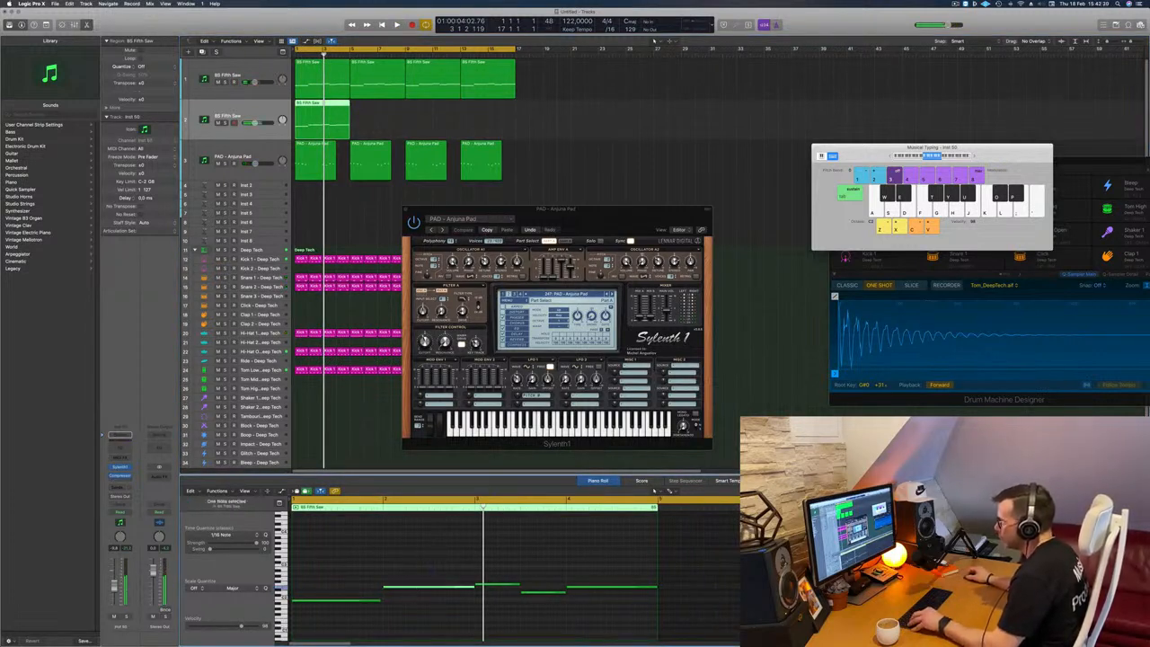
left_click_drag(413, 587, 325, 592)
scroll(467, 570, "down", 2)
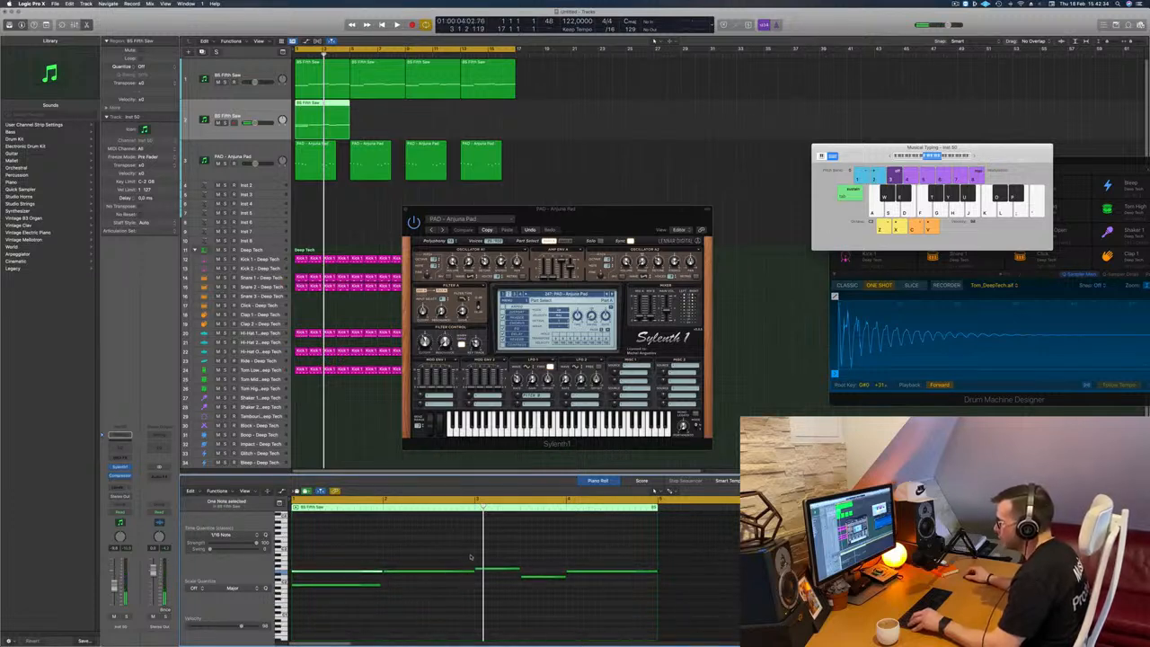
left_click_drag(436, 558, 614, 612)
key("Delete")
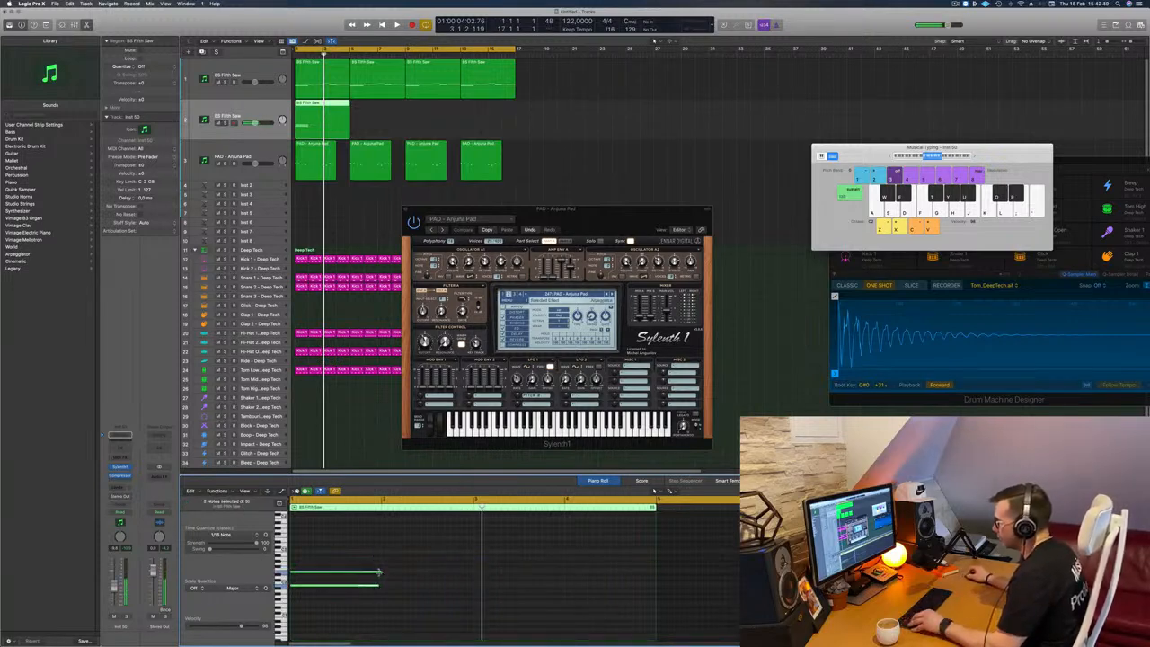
left_click_drag(378, 572, 653, 573)
key("space")
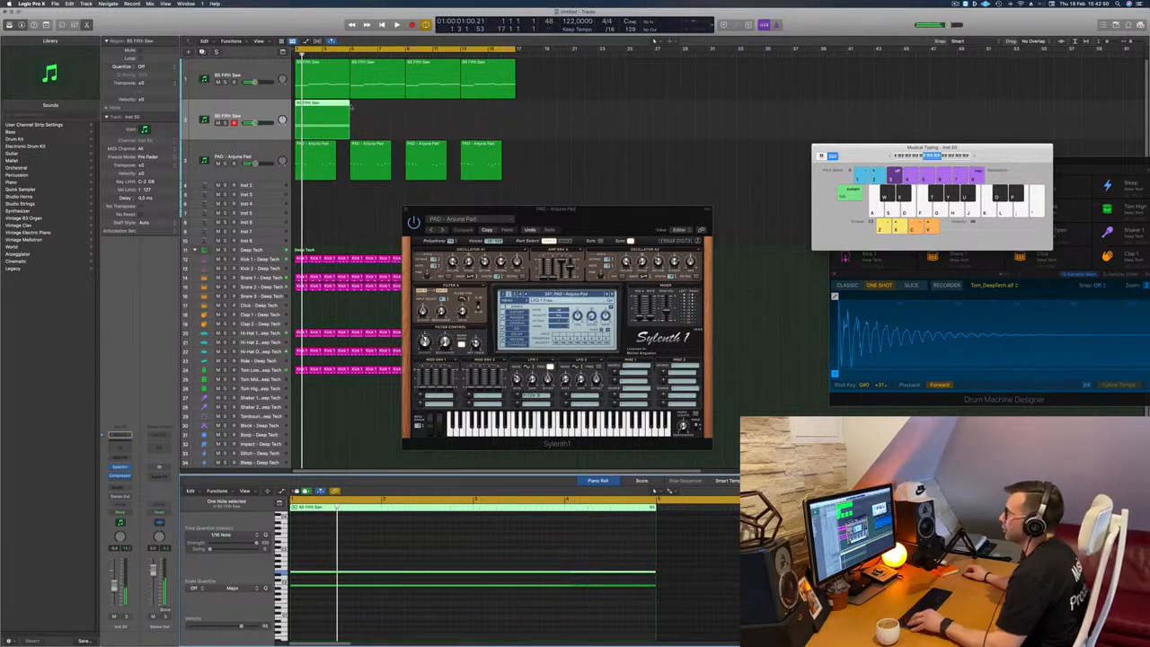
Step: Replace the duplicated track's Sylenth1 with a stereo Retro Synth and play the held notes
left_click(130, 467)
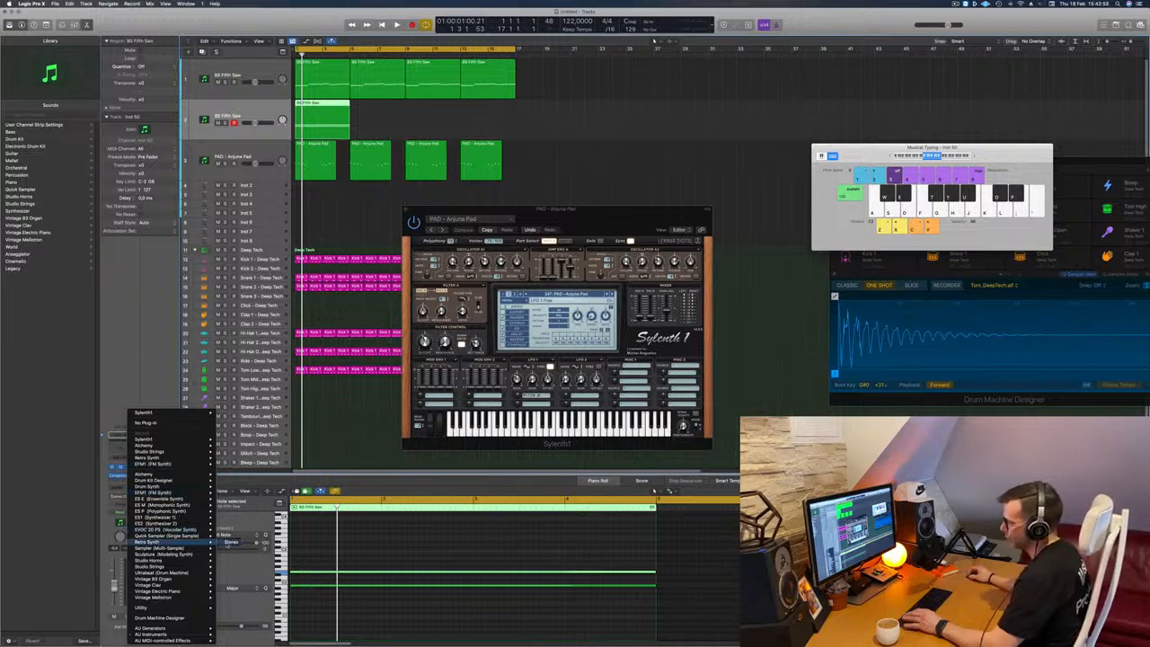
left_click(231, 542)
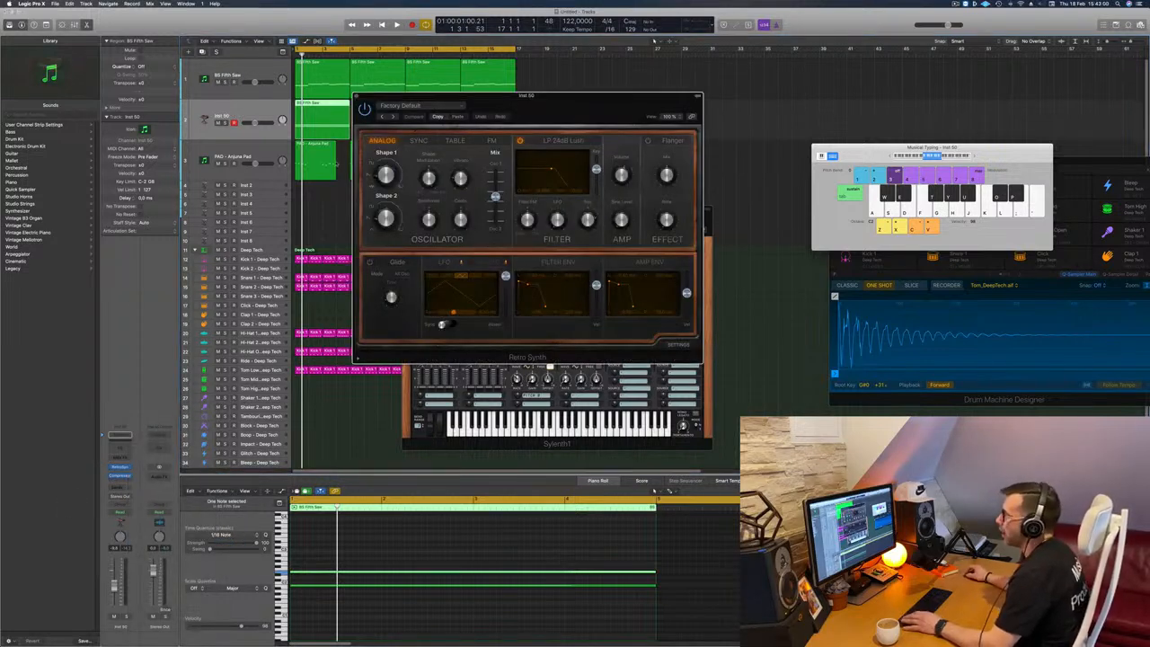
key("space")
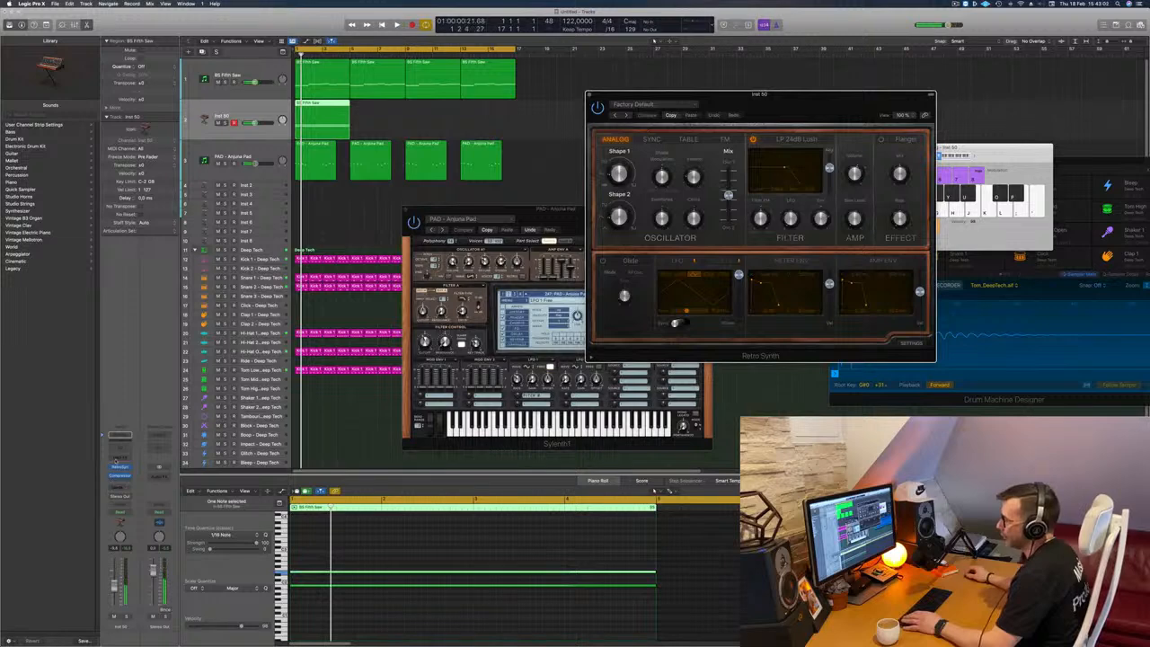
Step: Insert an Arpeggiator on the Retro Synth track and play the loop to hear the arpeggiated notes
left_click(120, 457)
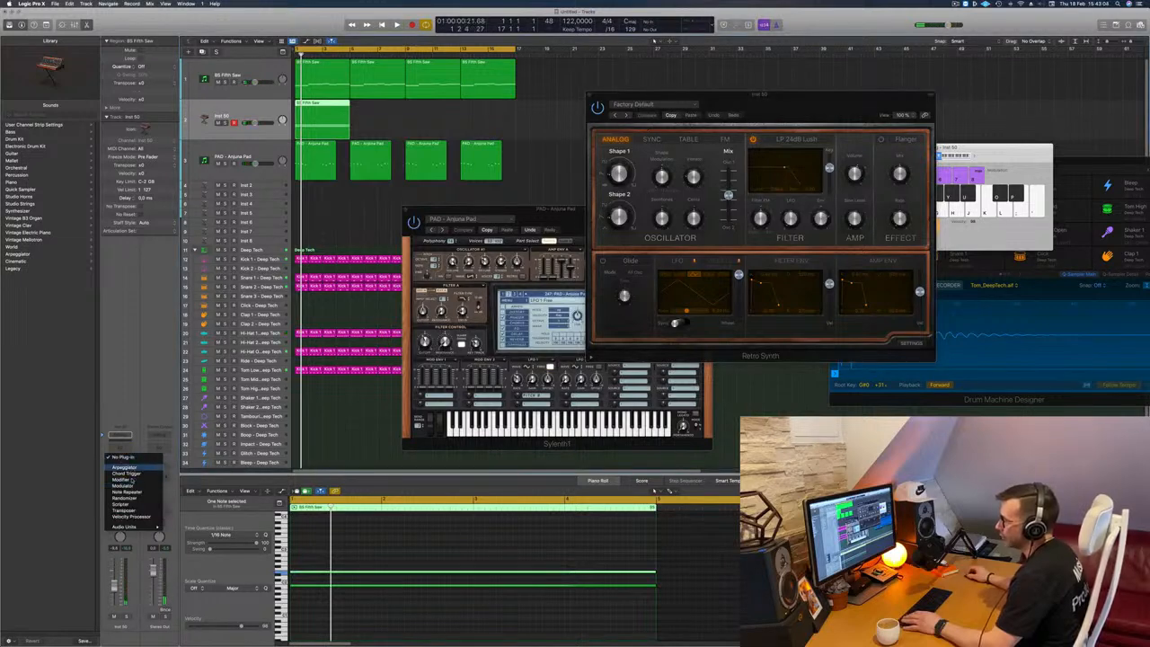
left_click(140, 469)
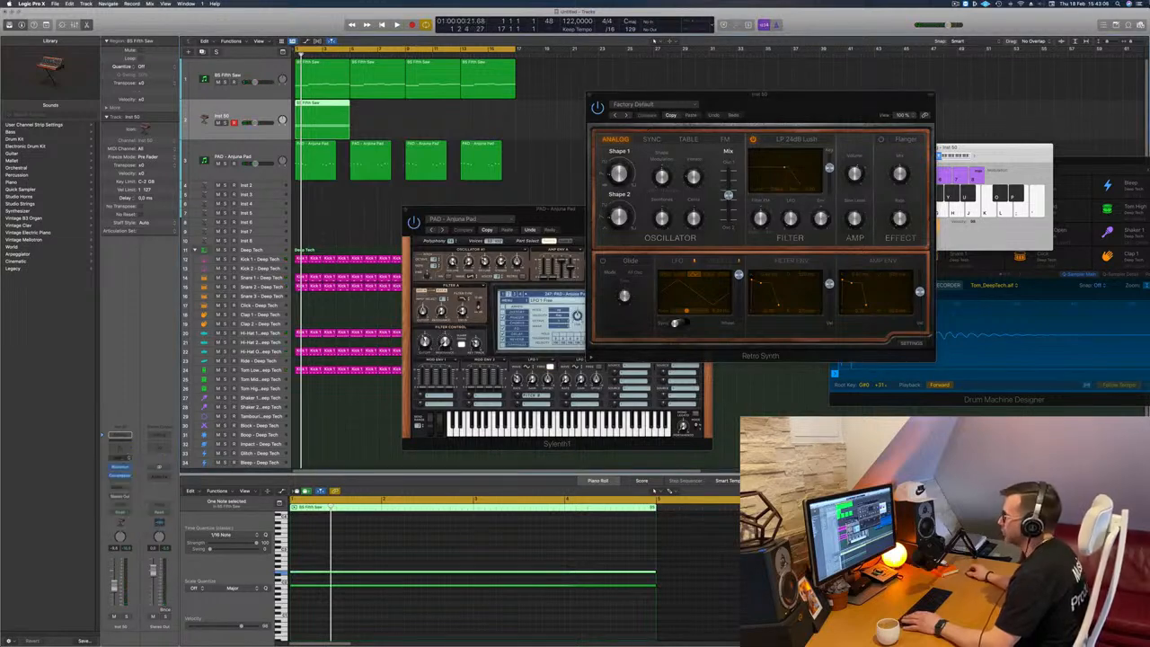
left_click_drag(579, 106, 721, 94)
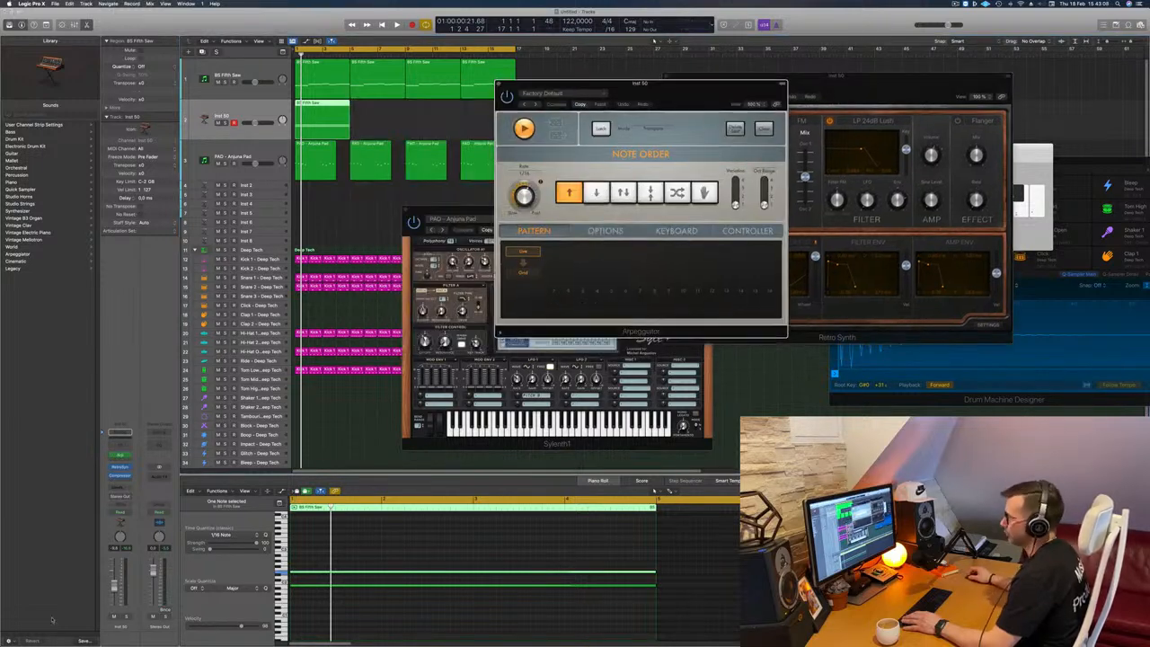
key("space")
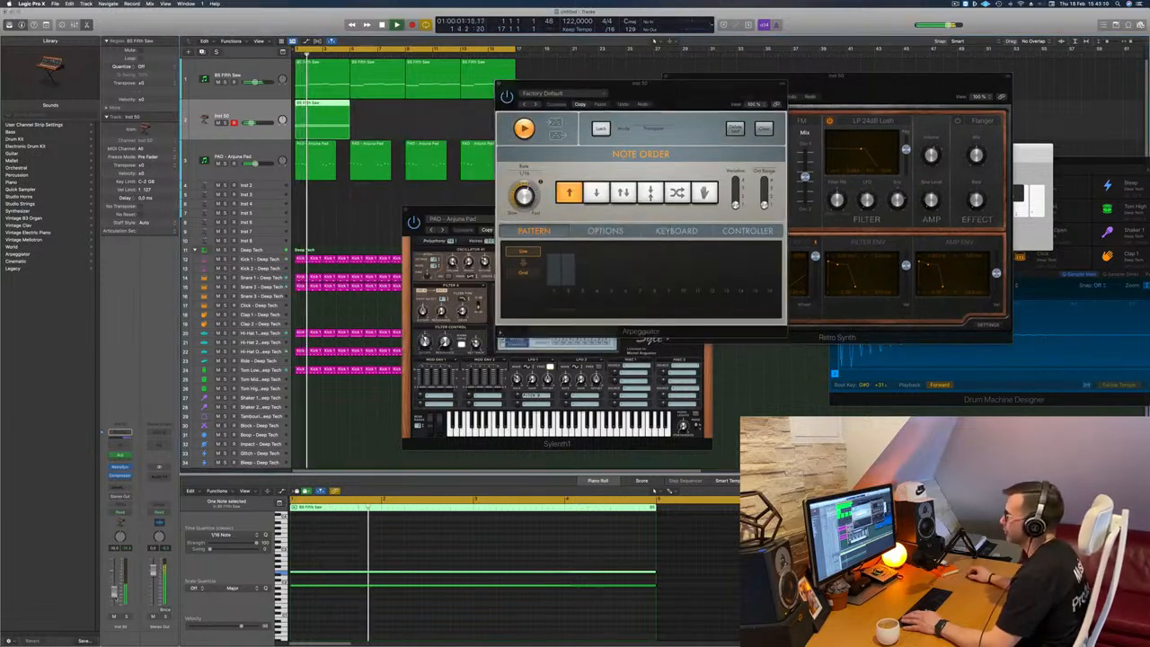
key("space")
key("space")
left_click_drag(679, 92, 875, 151)
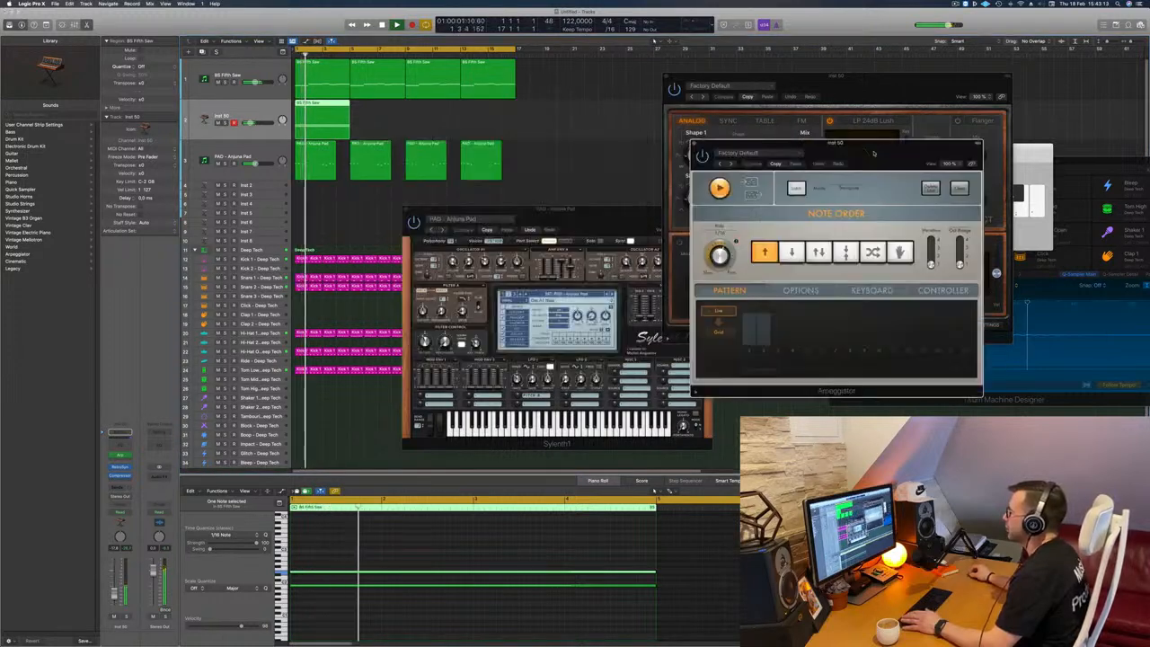
Step: Add a Channel EQ to the Retro Synth track with a high cut at 865 Hz, 48 dB/Oct, and a low cut at 304 Hz, 12 dB/Oct
left_click(128, 441)
left_click(882, 312)
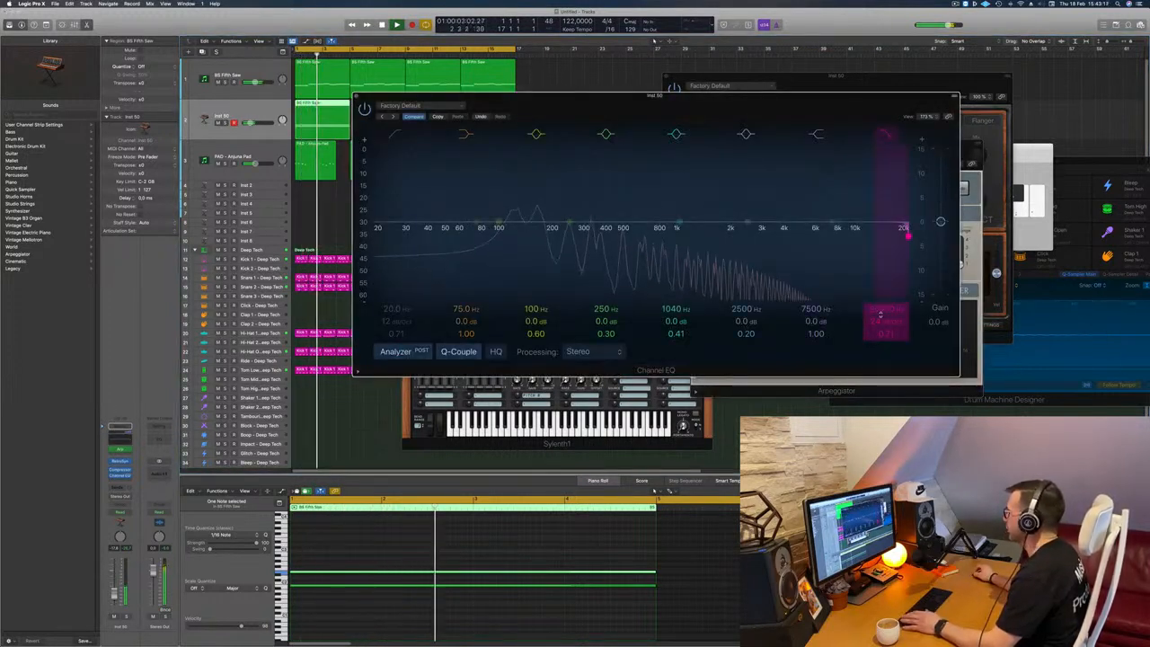
left_click_drag(907, 235, 663, 230)
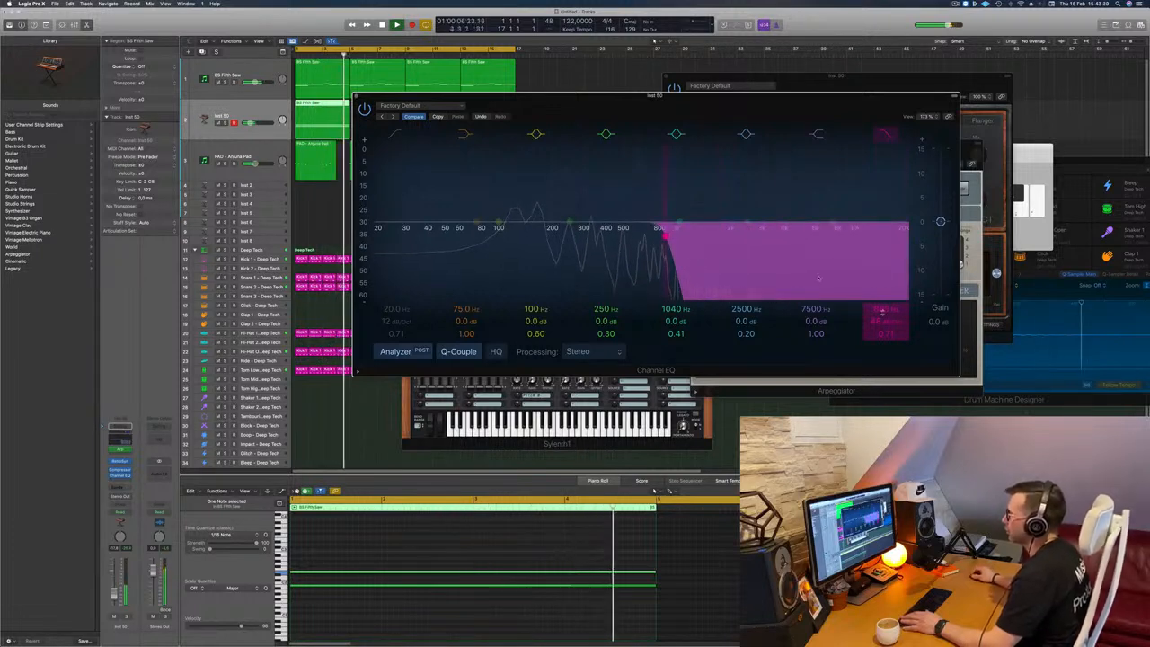
left_click_drag(386, 191, 596, 165)
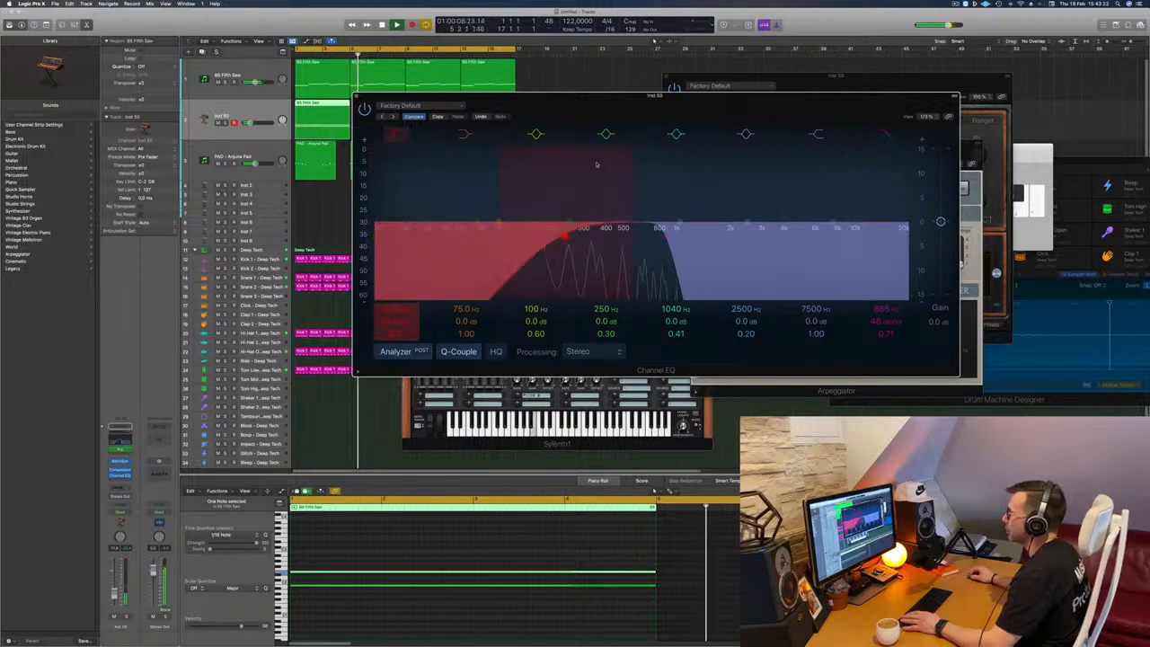
left_click_drag(651, 96, 1015, 129)
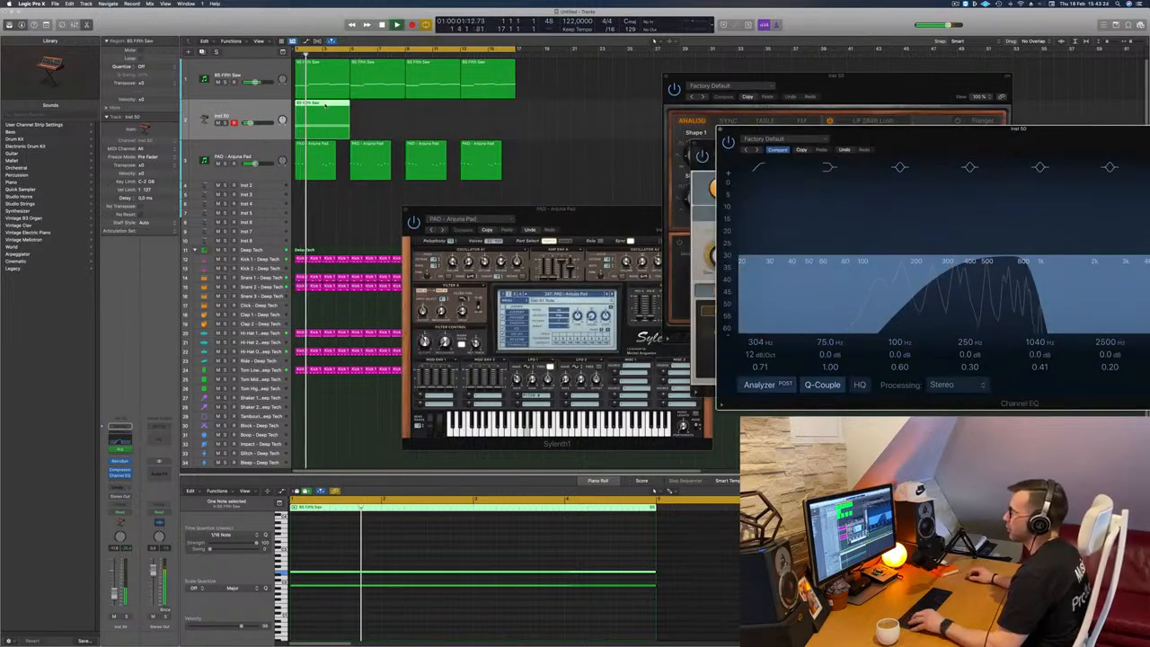
Step: Copy the Retro Synth track's four-bar region three times to fill all 16 bars
left_click_drag(330, 111, 381, 111)
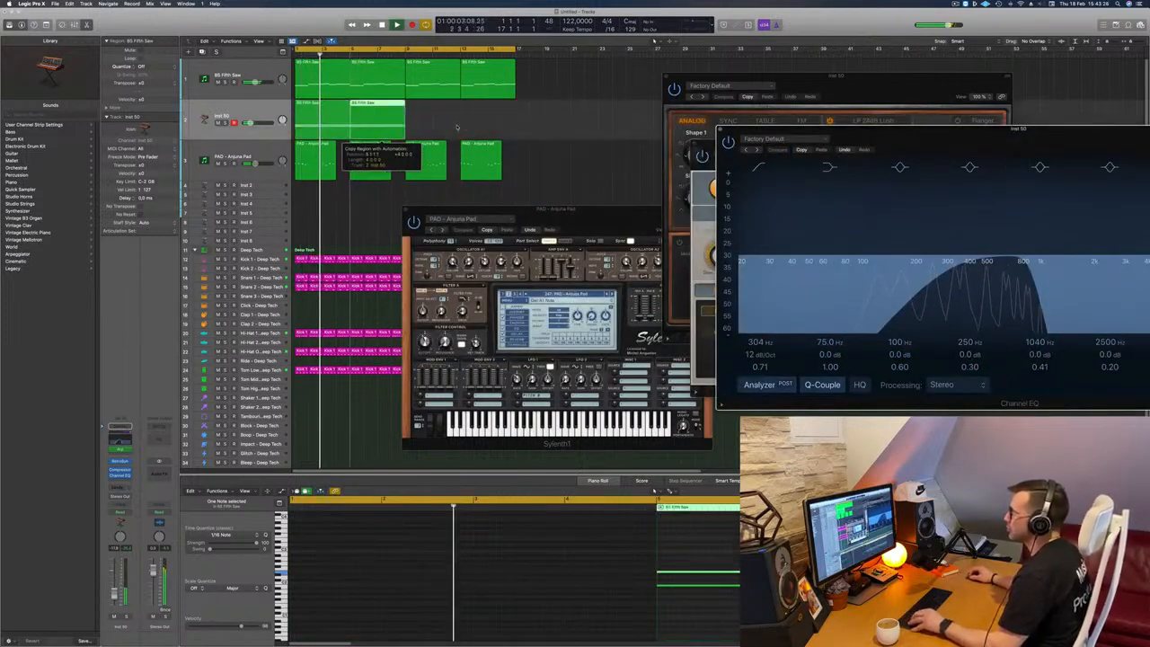
left_click_drag(456, 127, 439, 112)
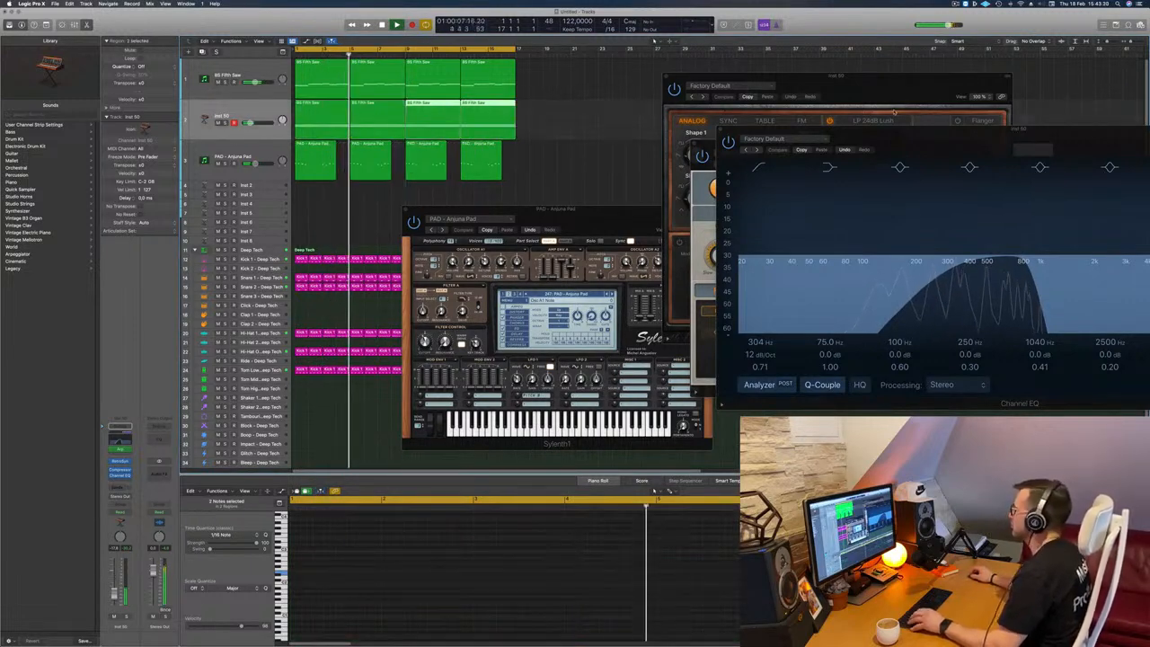
left_click_drag(887, 134, 759, 110)
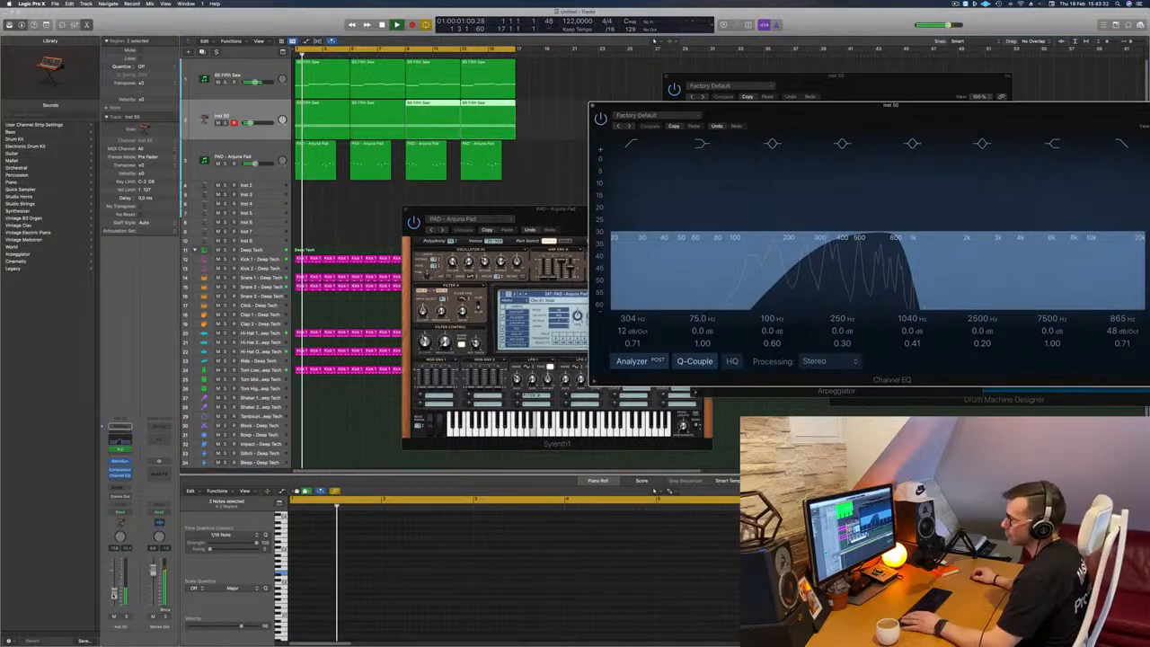
left_click(550, 170)
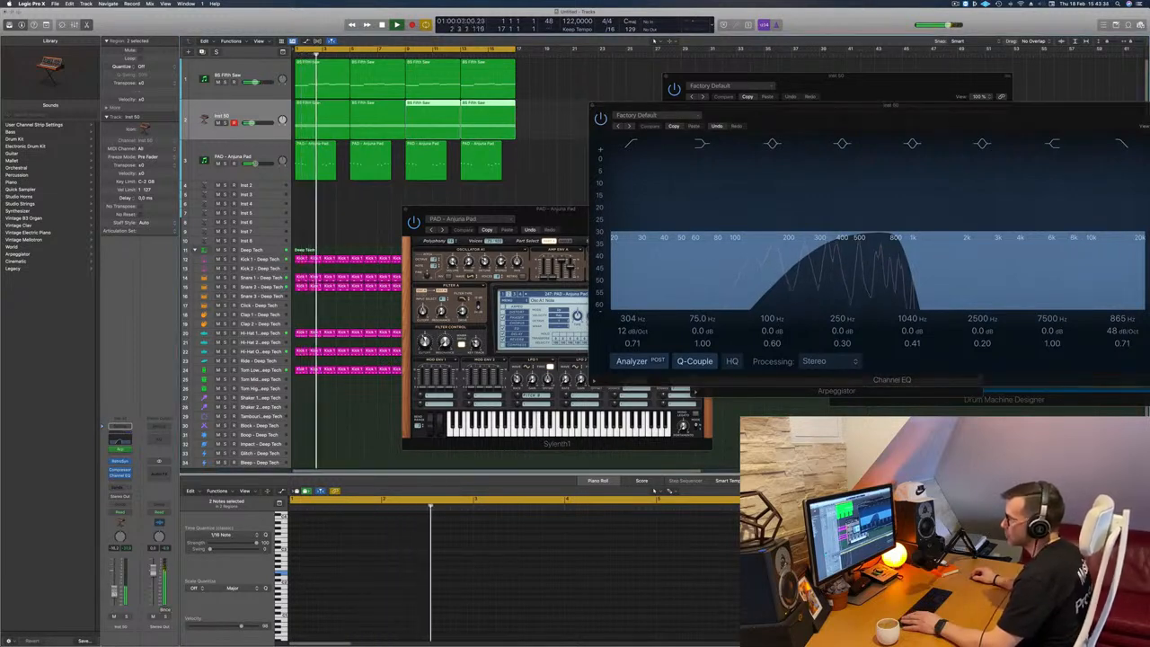
Step: Replay the loop from the start and close the Channel EQ and the pad's Sylenth1 windows
left_click_drag(715, 107, 581, 142)
key("space")
key("Return")
key("space")
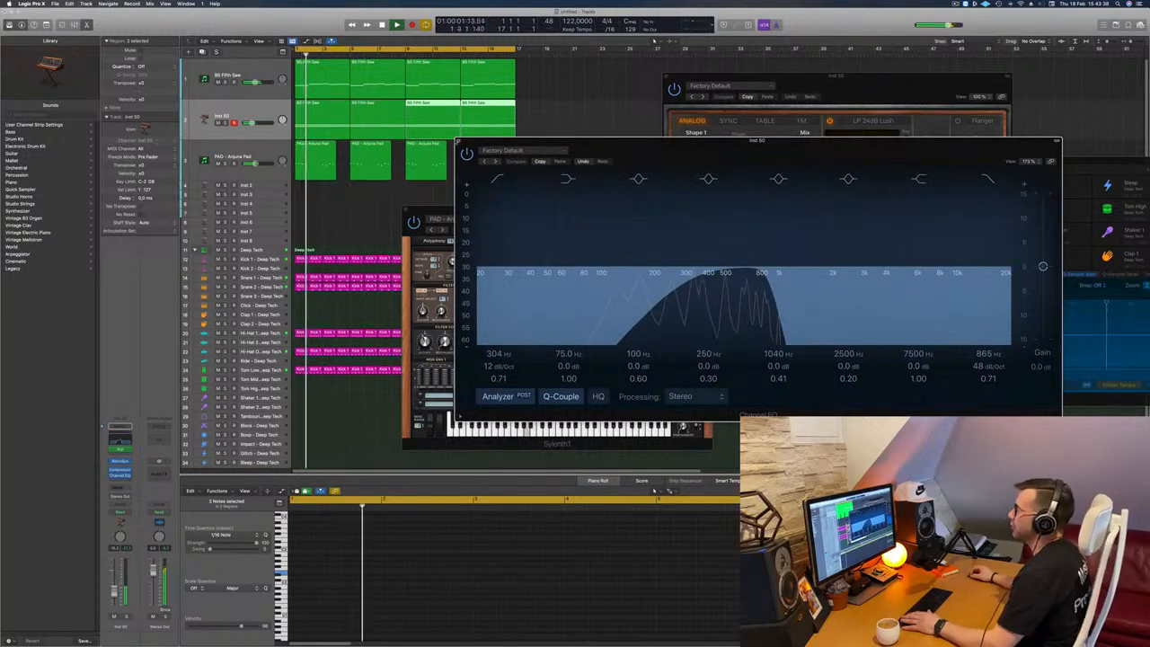
left_click(458, 141)
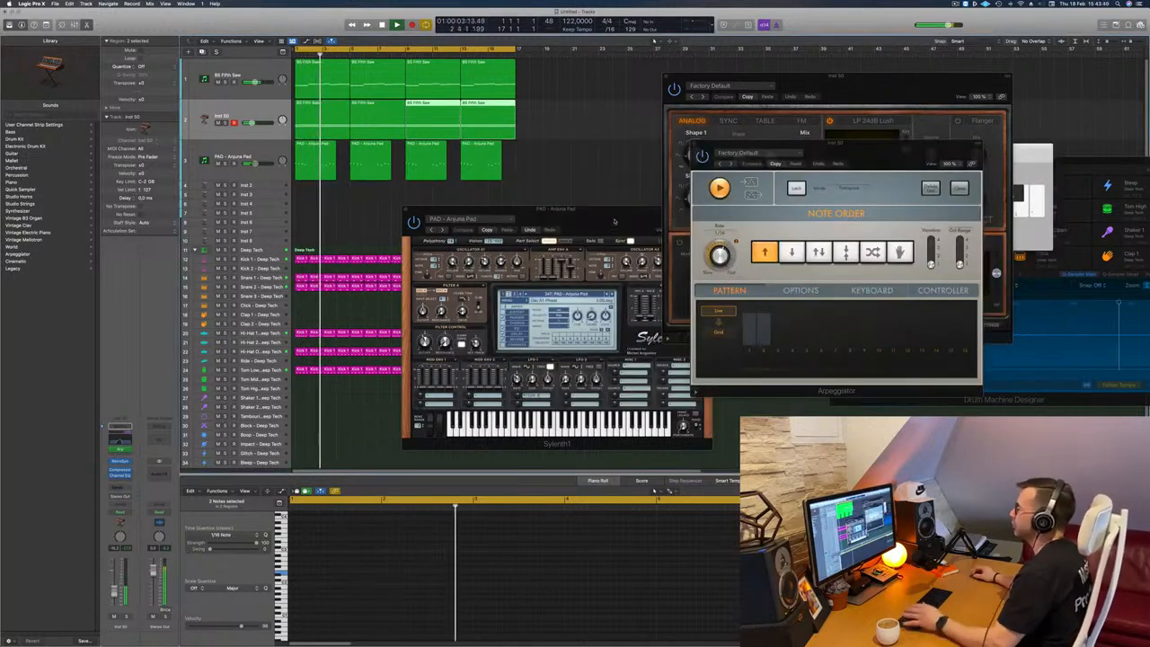
left_click_drag(437, 209, 416, 213)
left_click(384, 212)
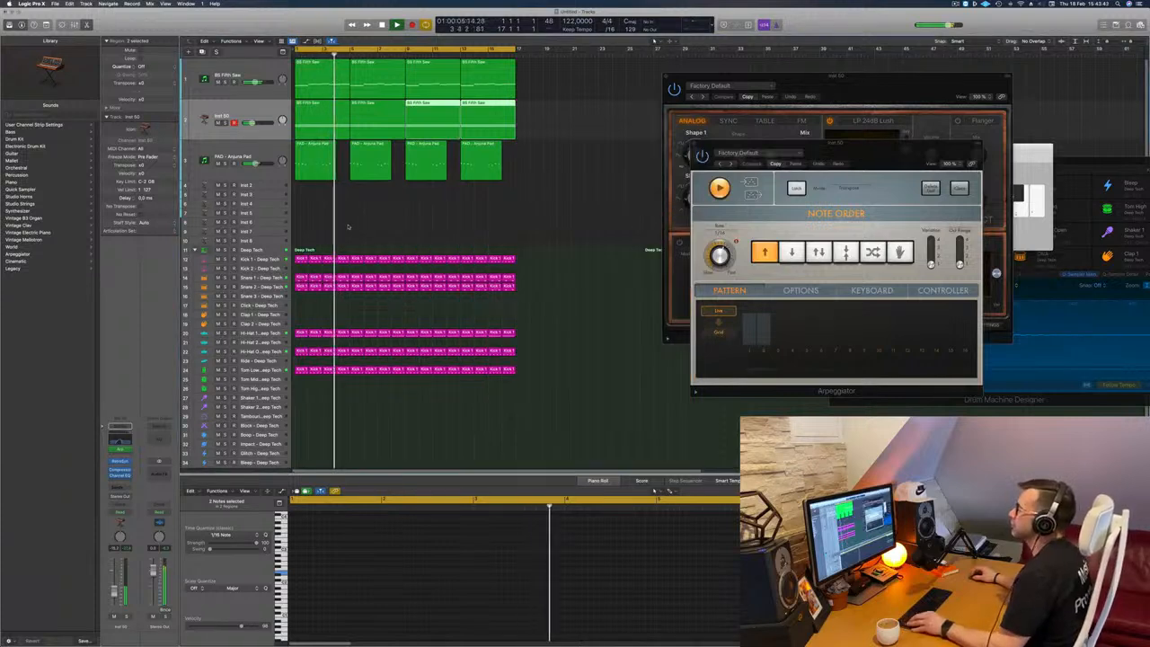
Step: Play the loop and review the BS Fifth Saw, Arjuna Pad, empty instrument and Tom Low tracks
scroll(356, 230, "down", 1)
scroll(358, 211, "up", 2)
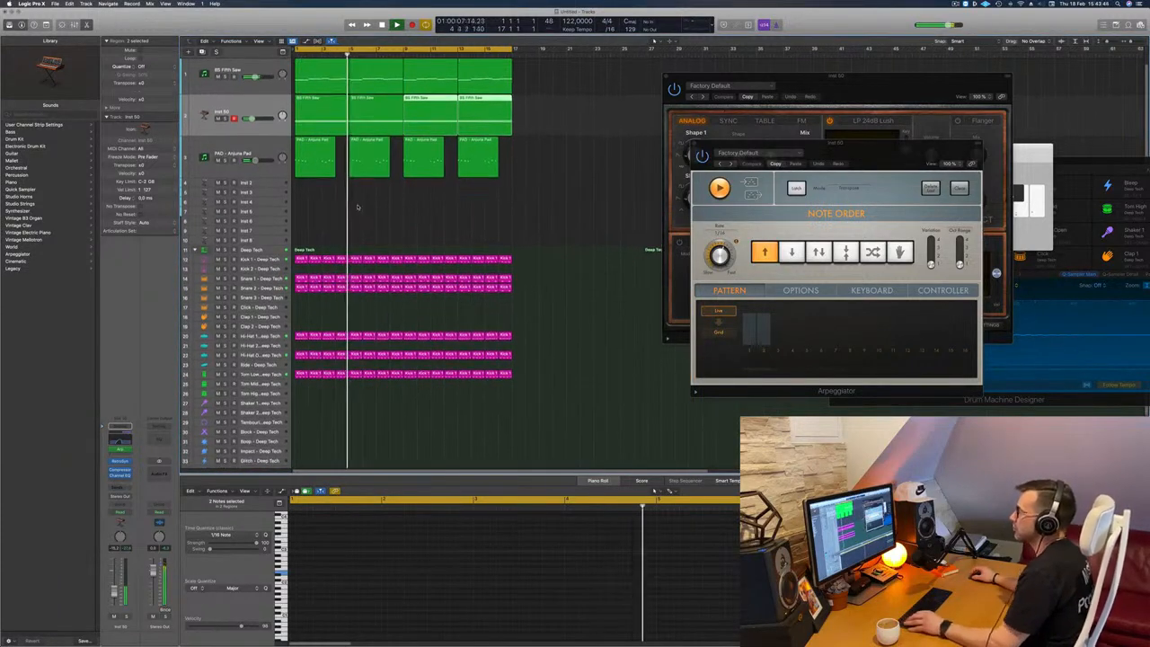
left_click(256, 74)
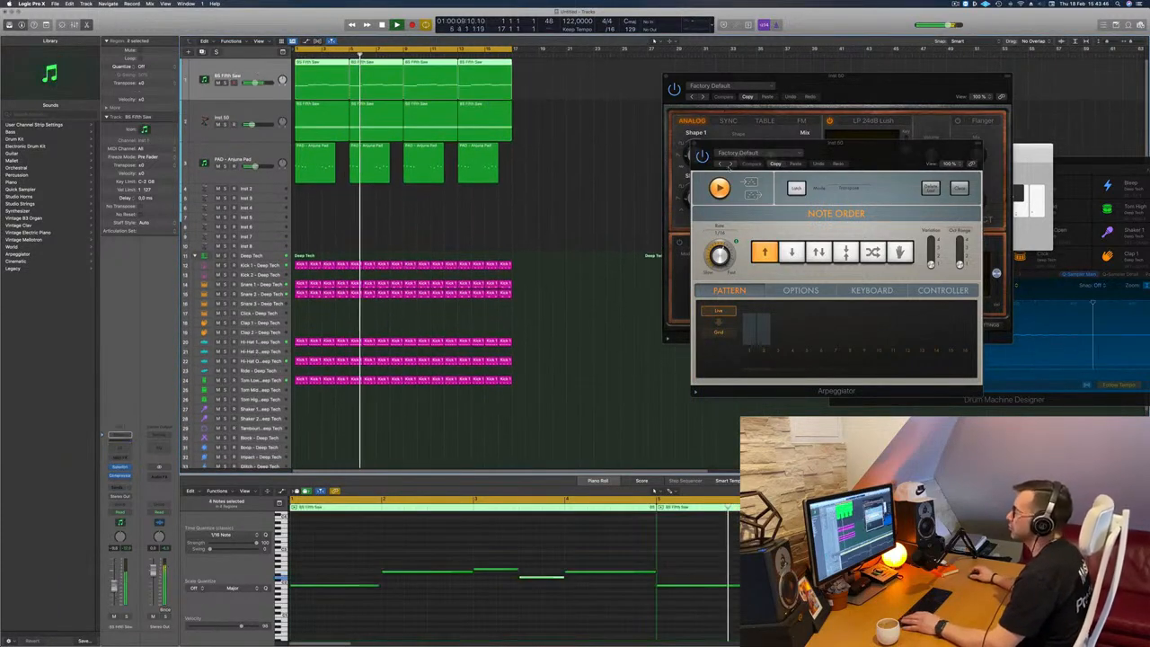
left_click(475, 210)
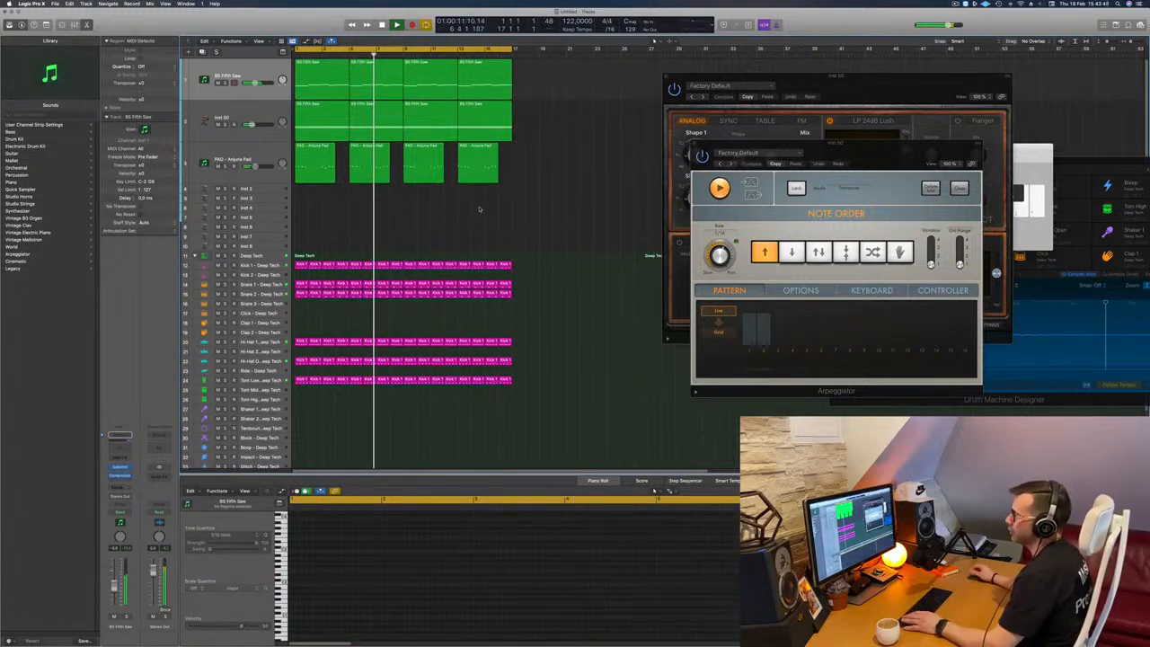
scroll(475, 210, "down", 2)
scroll(370, 202, "down", 2)
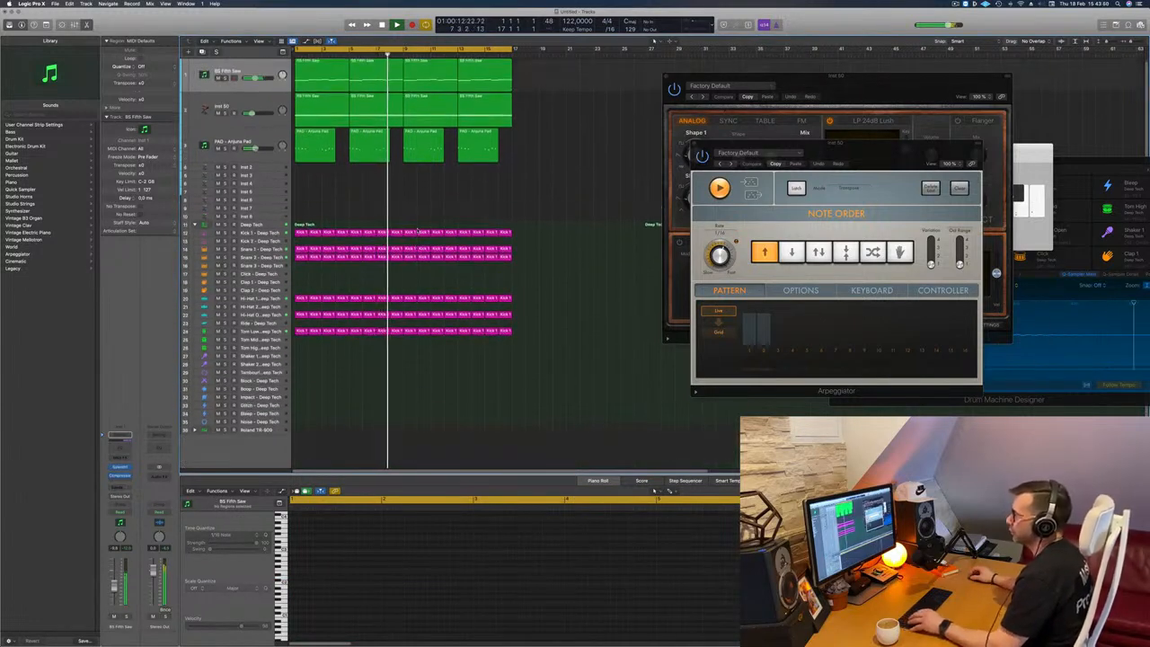
key("space")
key("space")
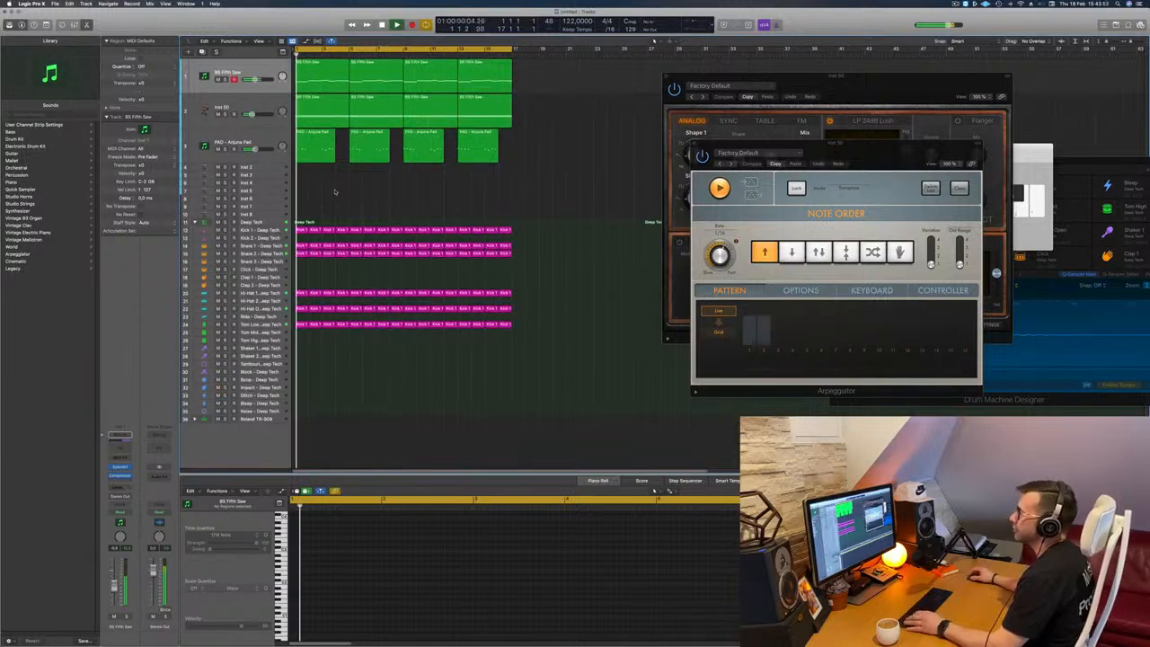
left_click(235, 142)
key("space")
key("space")
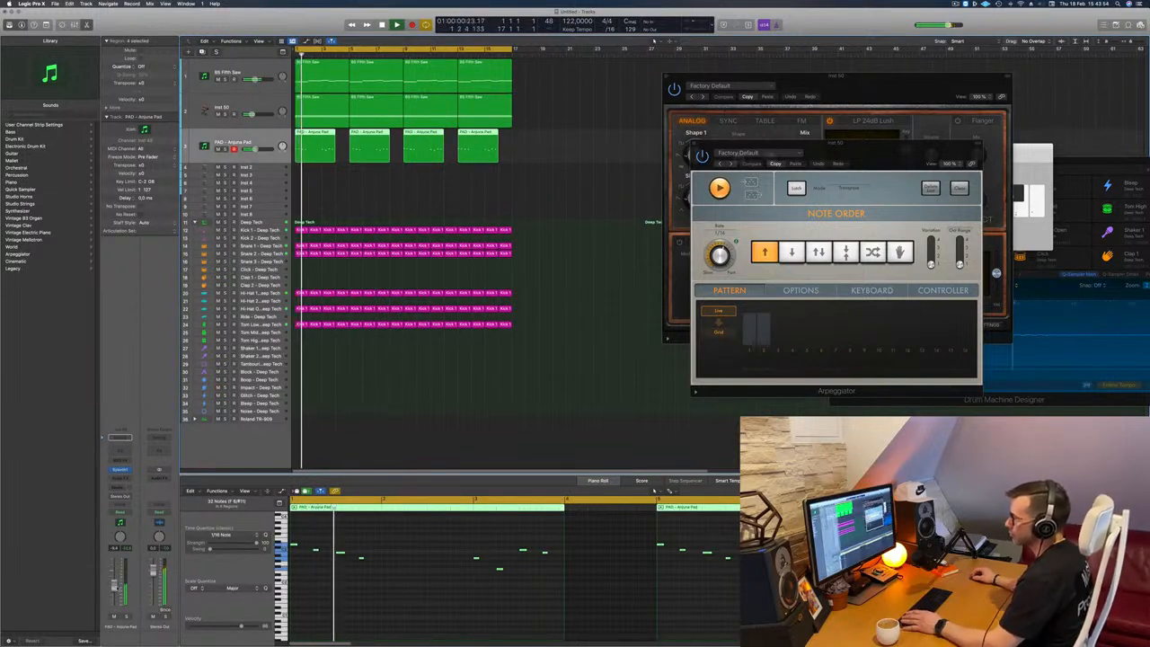
left_click(345, 197)
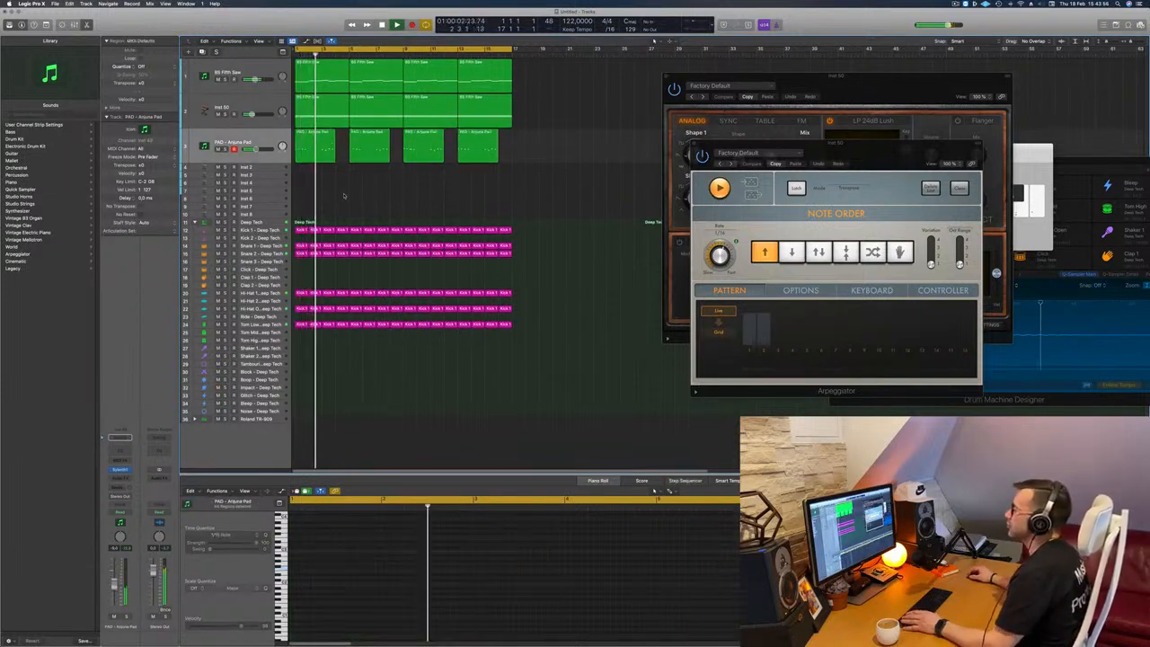
left_click(271, 170)
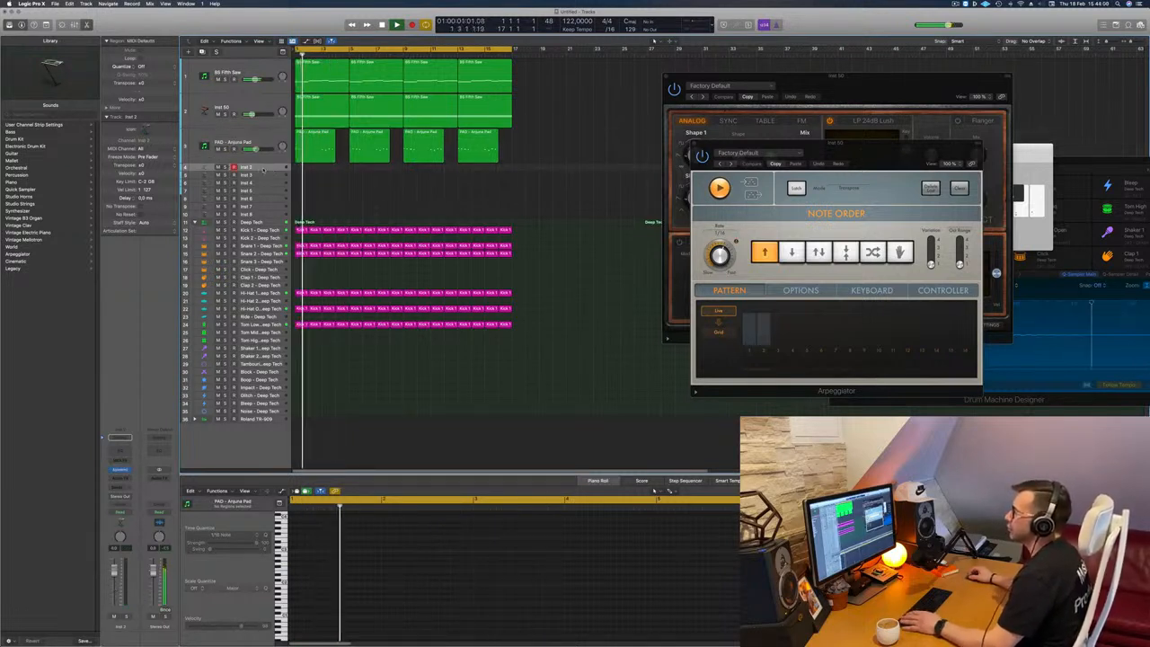
left_click(279, 327)
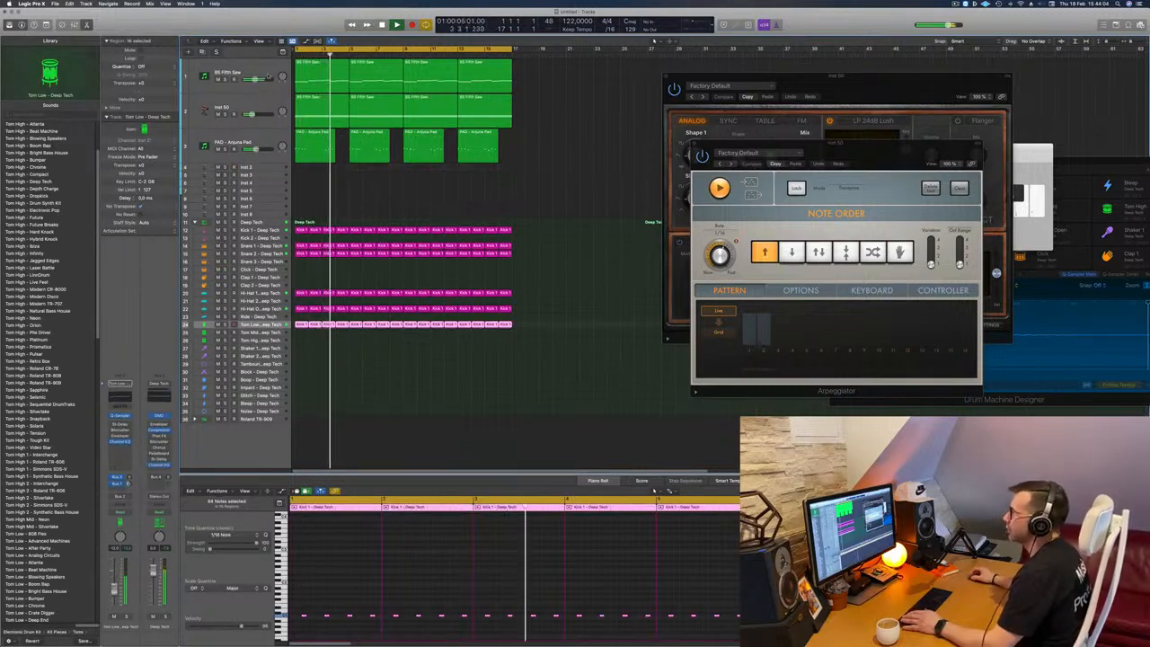
Step: Duplicate the BS Fifth Saw track and copy its four regions onto the new track
left_click(263, 70)
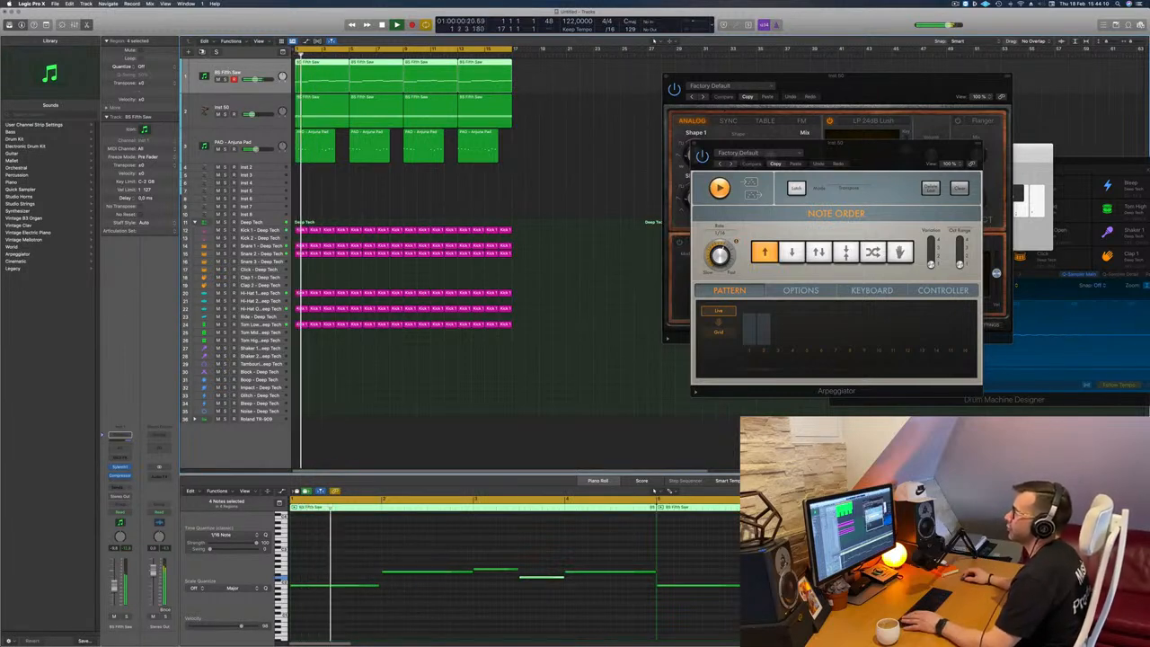
key("super+d")
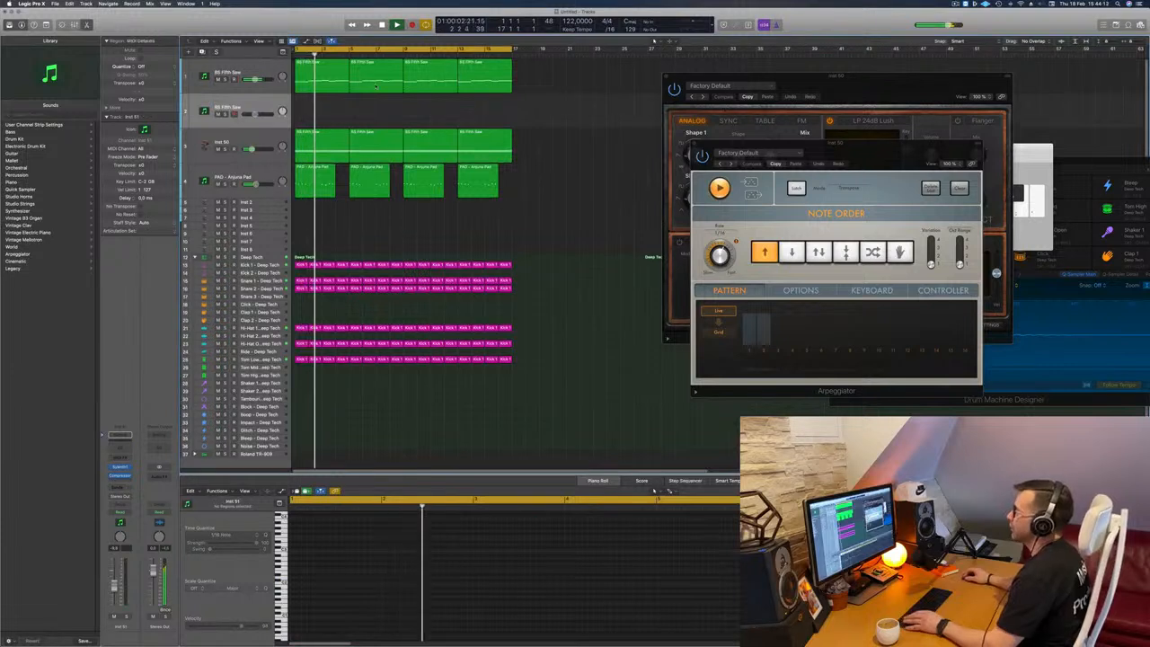
key("Return")
left_click_drag(328, 85, 335, 115)
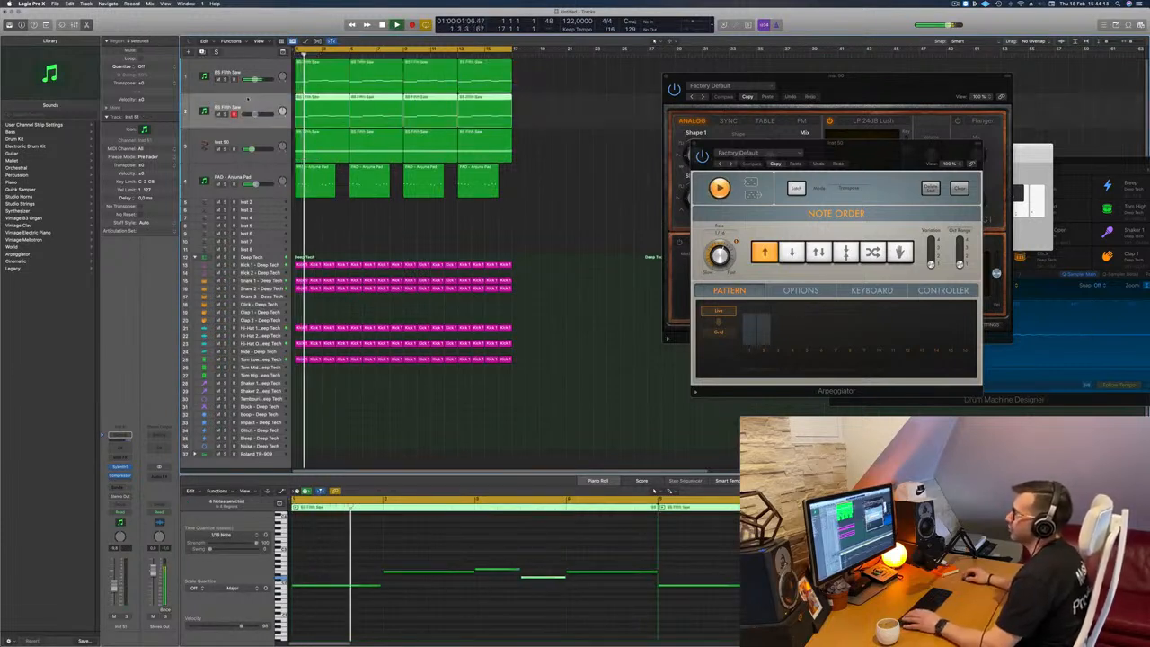
Step: Stop playback and delete the last three regions on the duplicated track, keeping only the first four-bar region
key("space")
scroll(298, 525, "down", 3)
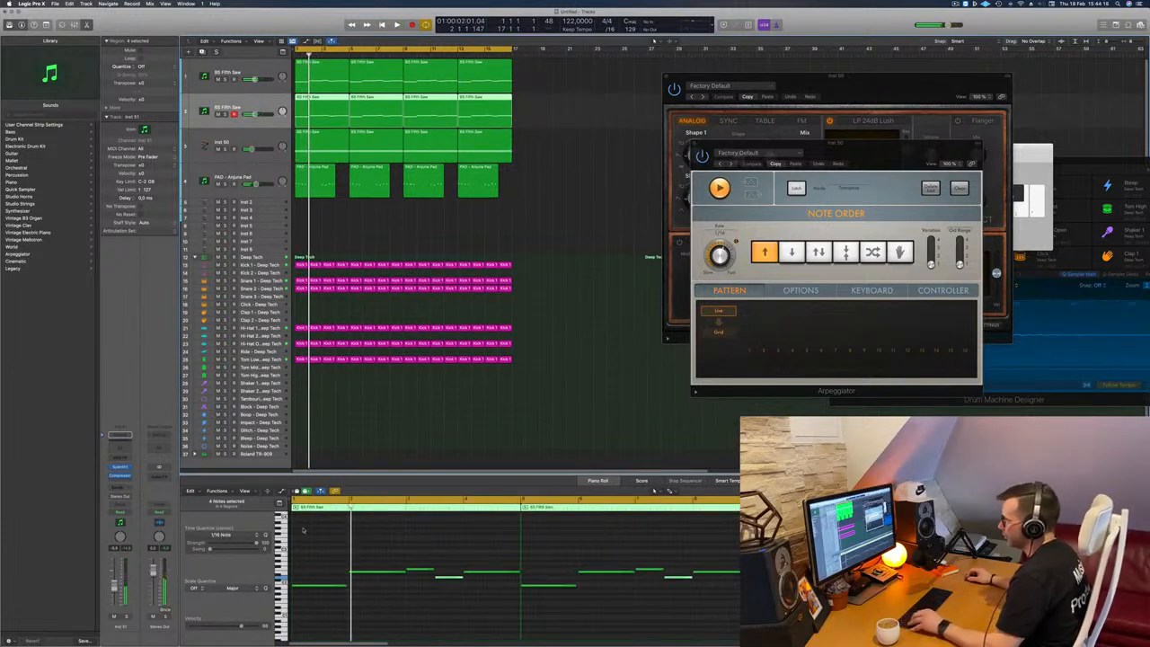
scroll(303, 530, "right", 1)
left_click_drag(569, 108, 379, 112)
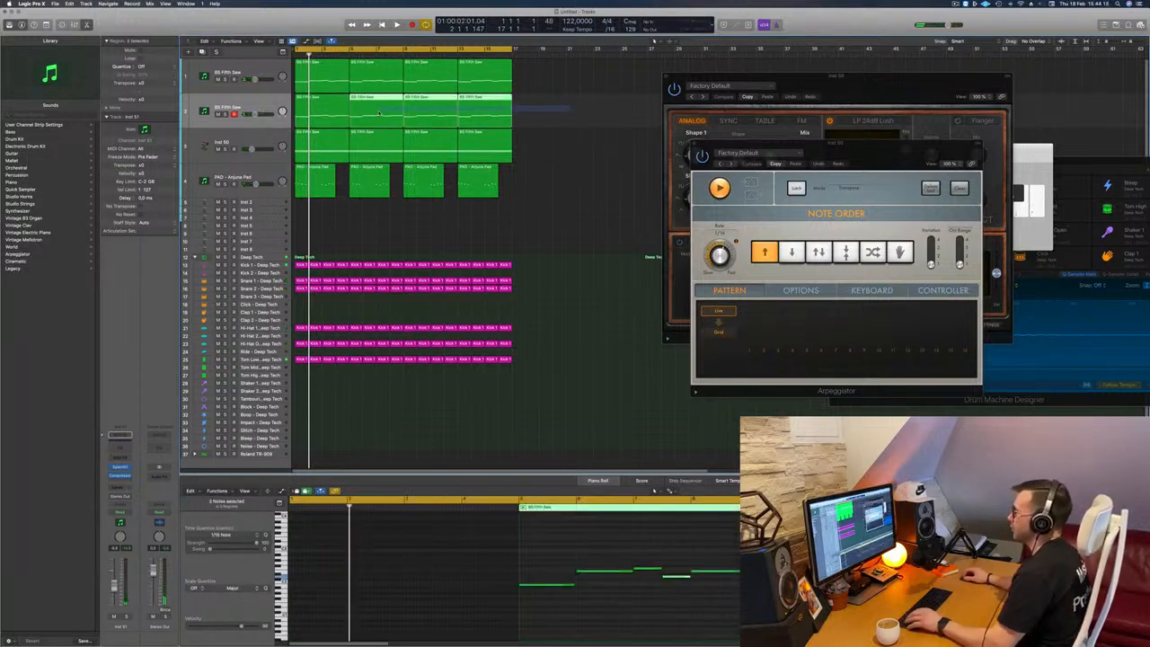
key("Delete")
left_click(321, 111)
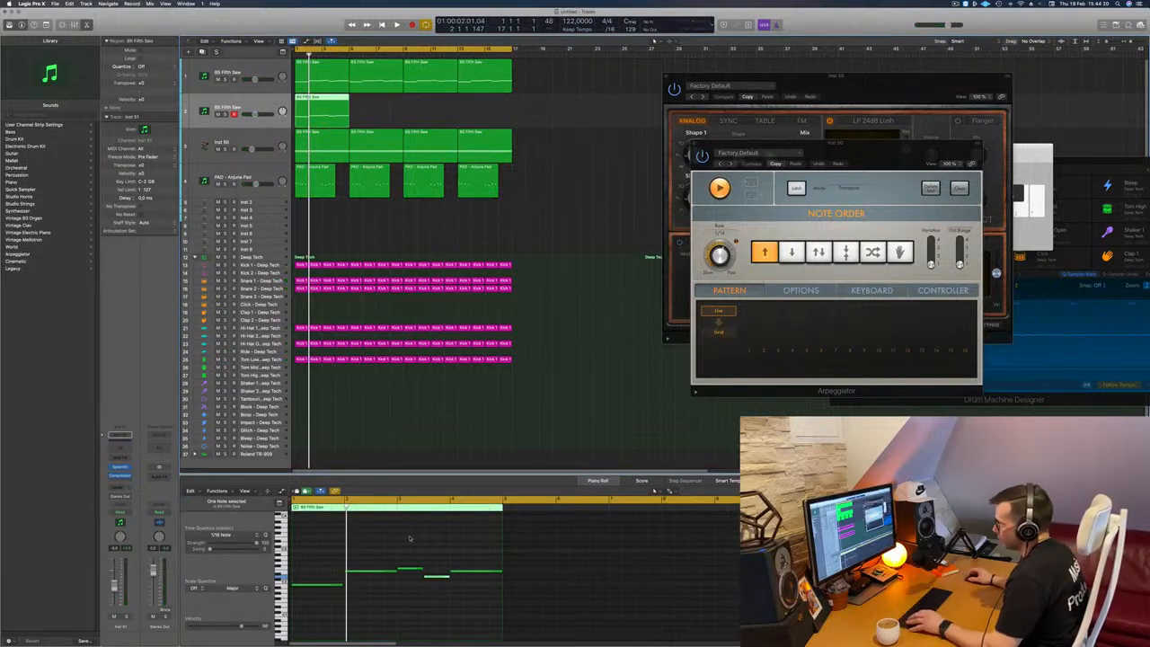
Step: Shorten all five notes in the duplicated track's region to brief stabs and play the loop to hear them
left_click_drag(305, 558, 352, 606)
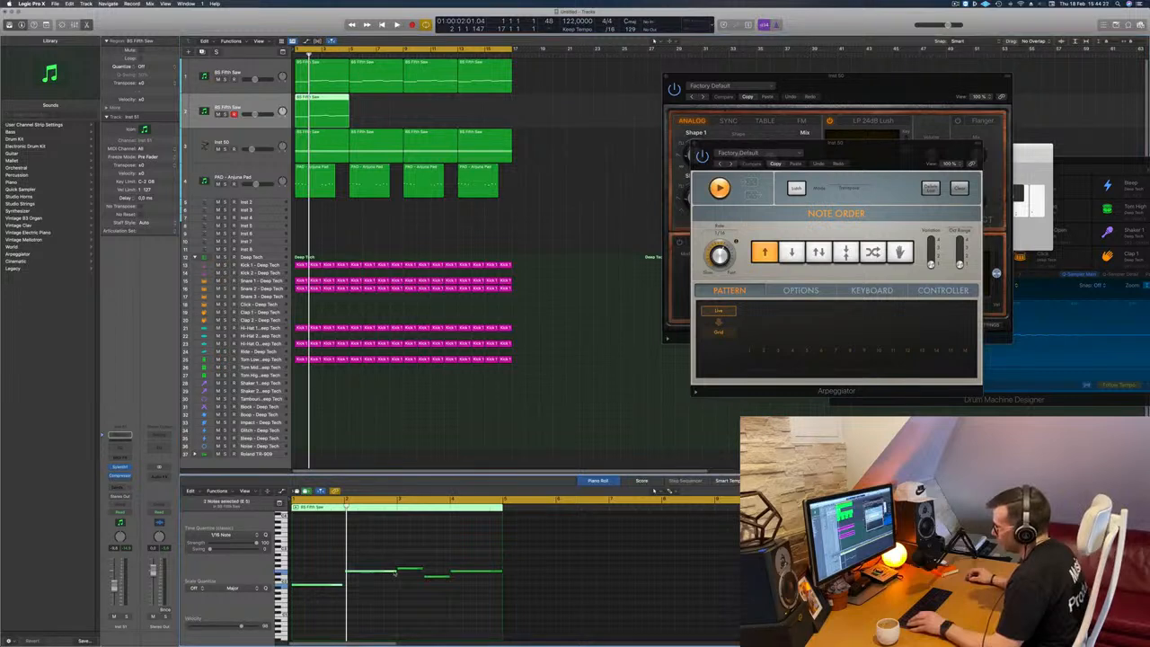
left_click_drag(394, 571, 351, 573)
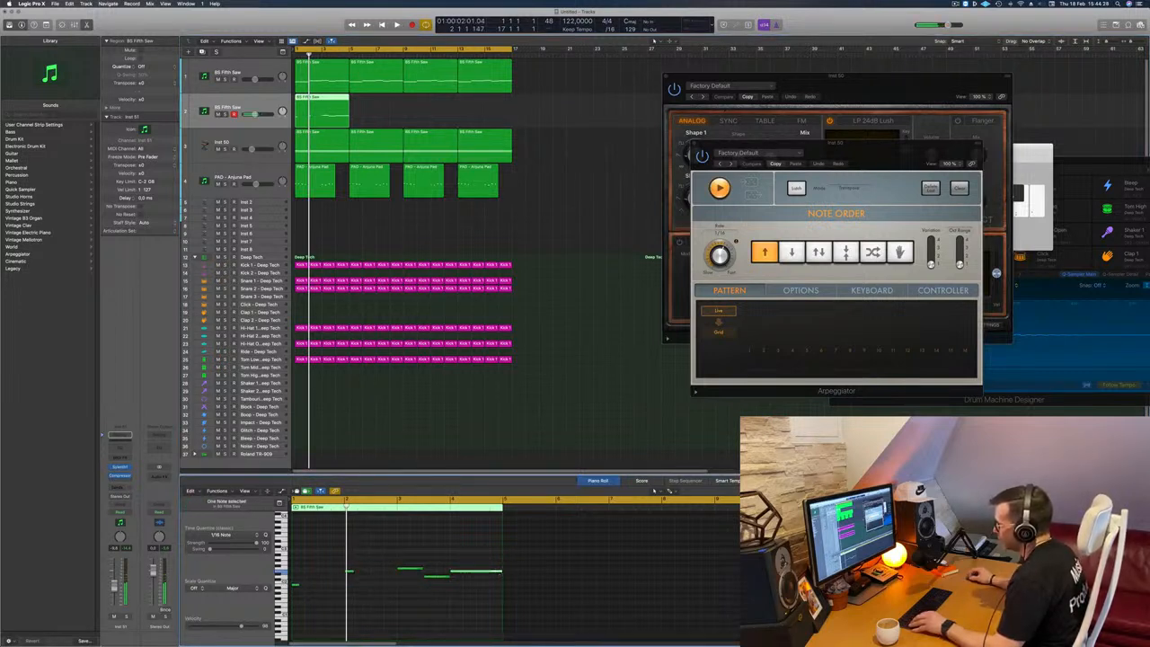
left_click_drag(501, 571, 456, 573)
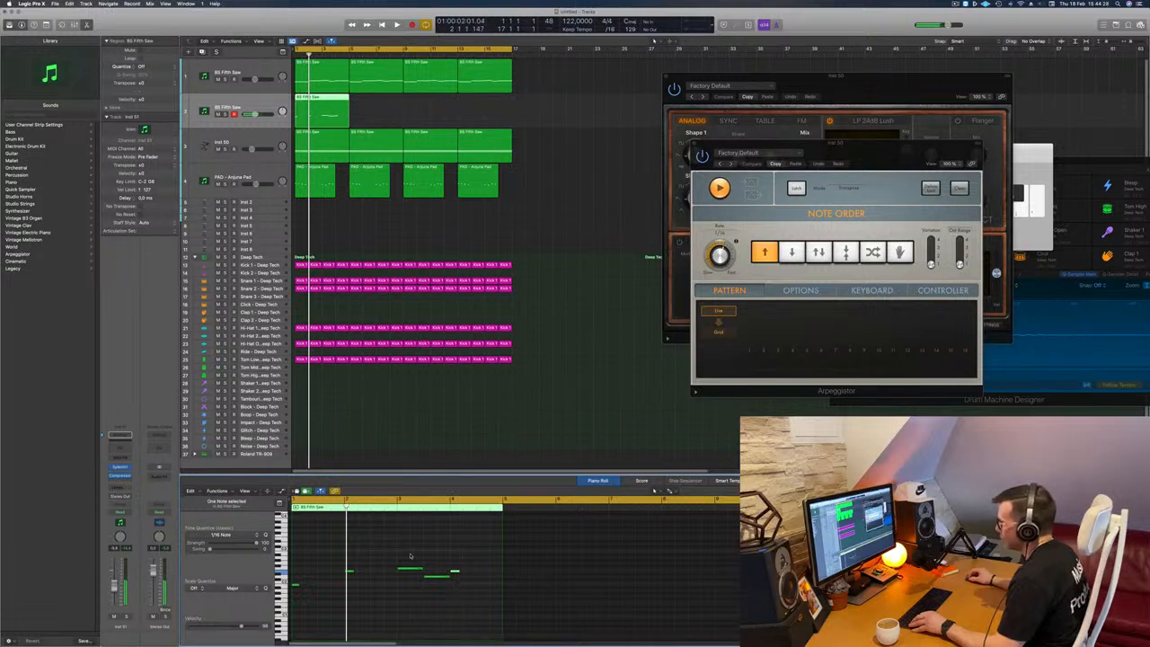
left_click_drag(449, 576, 428, 579)
key("space")
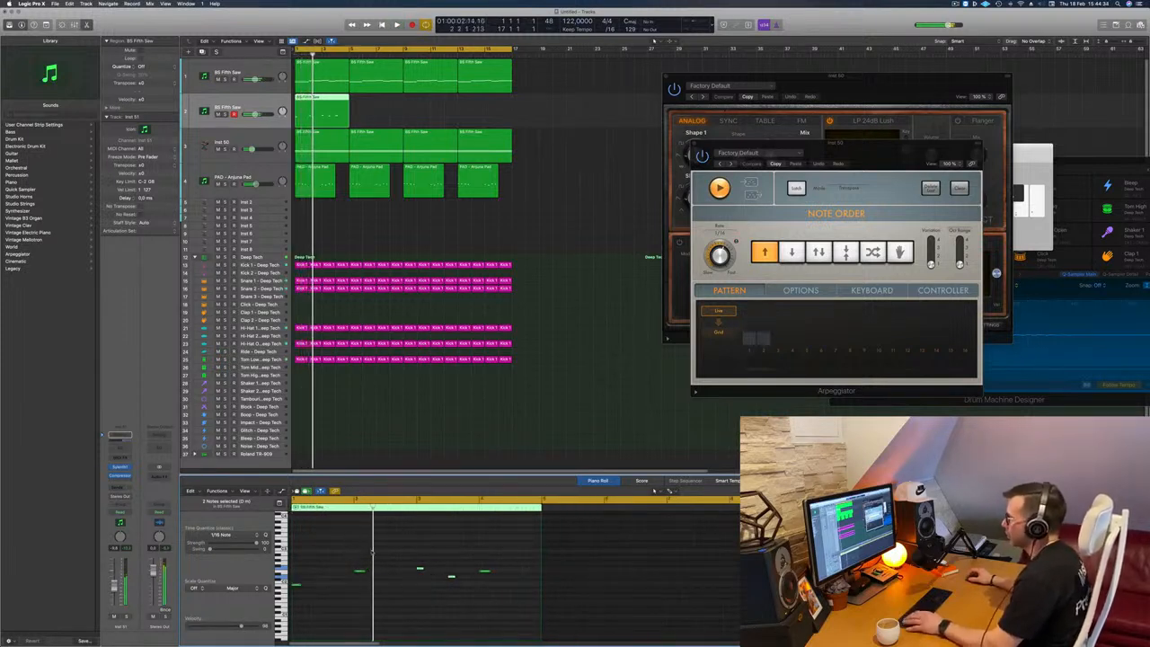
key("space")
key("space")
key("space")
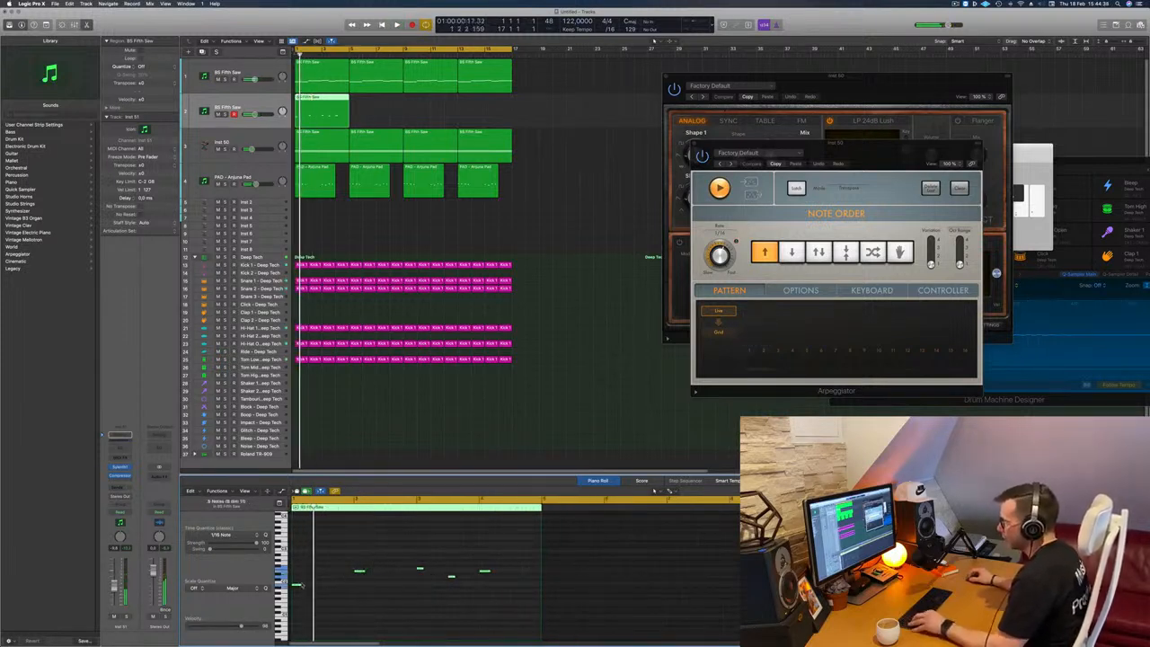
Step: Copy the shortened notes twice to follow the originals so that each pitch repeats three times
left_click_drag(303, 589, 312, 591)
key("super+Right")
key("super+Right")
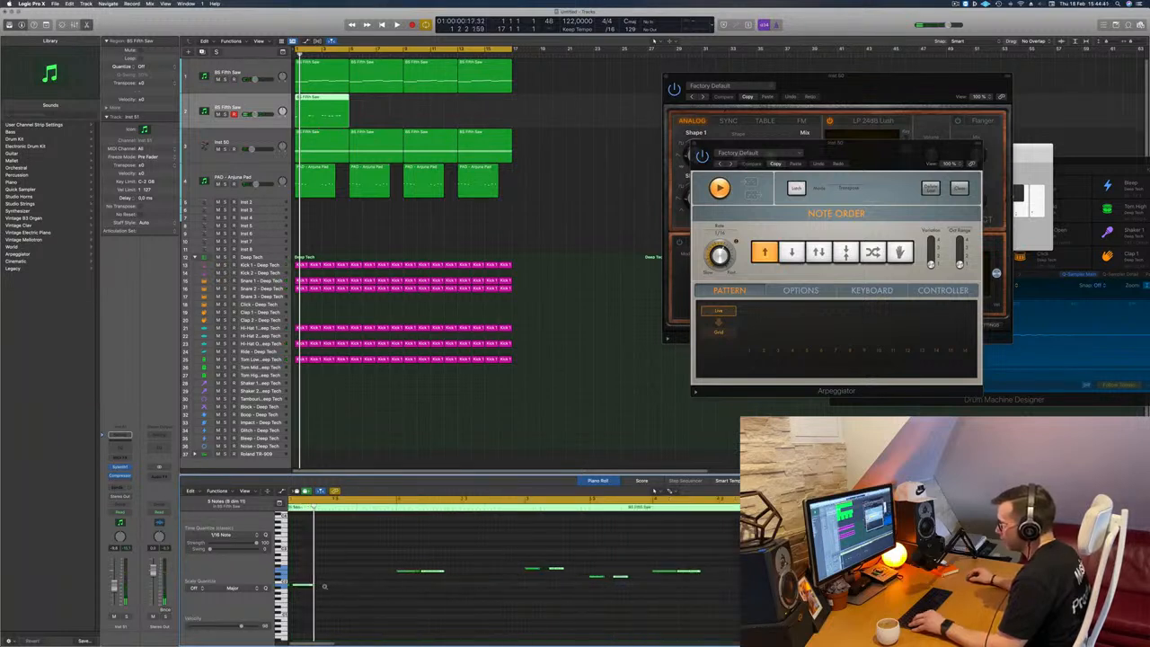
key("super+Left")
left_click_drag(311, 587, 336, 586)
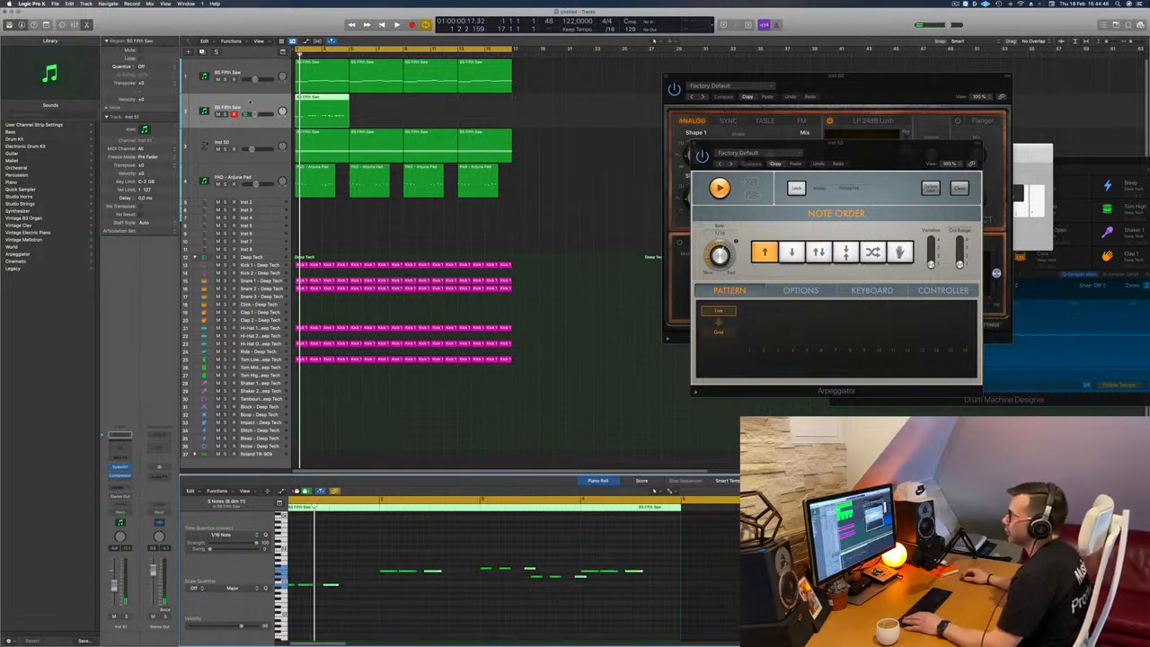
Step: Replace the duplicated track's instrument with the stereo version of Arturia's Modular V and play the loop
left_click(128, 468)
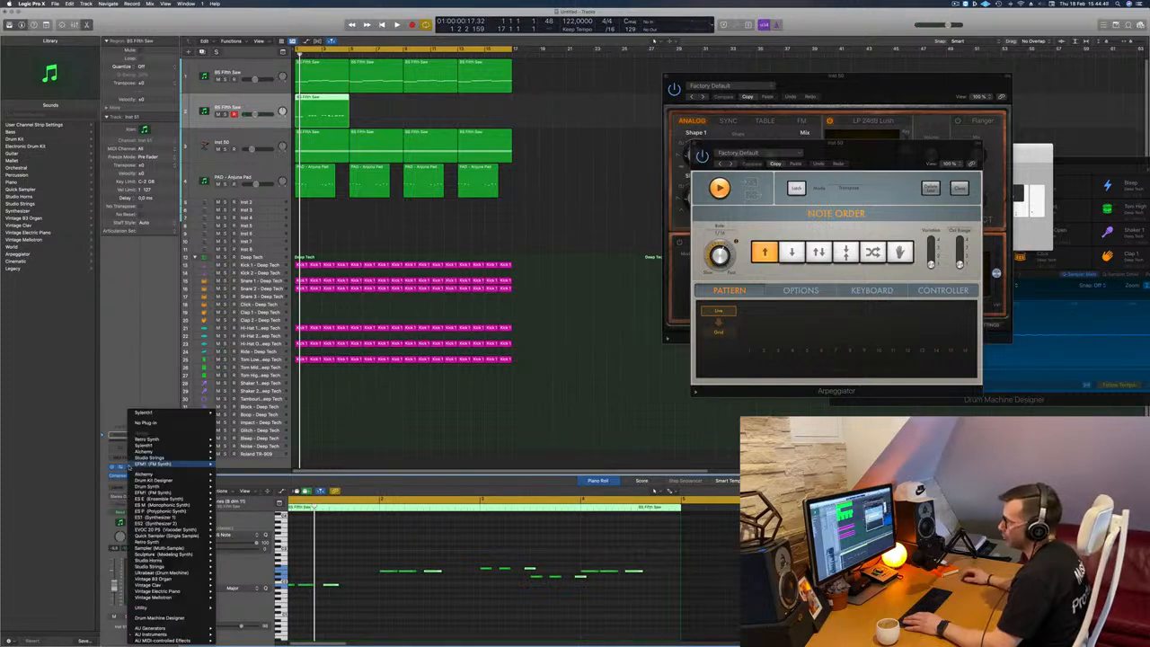
mouse_move(166, 635)
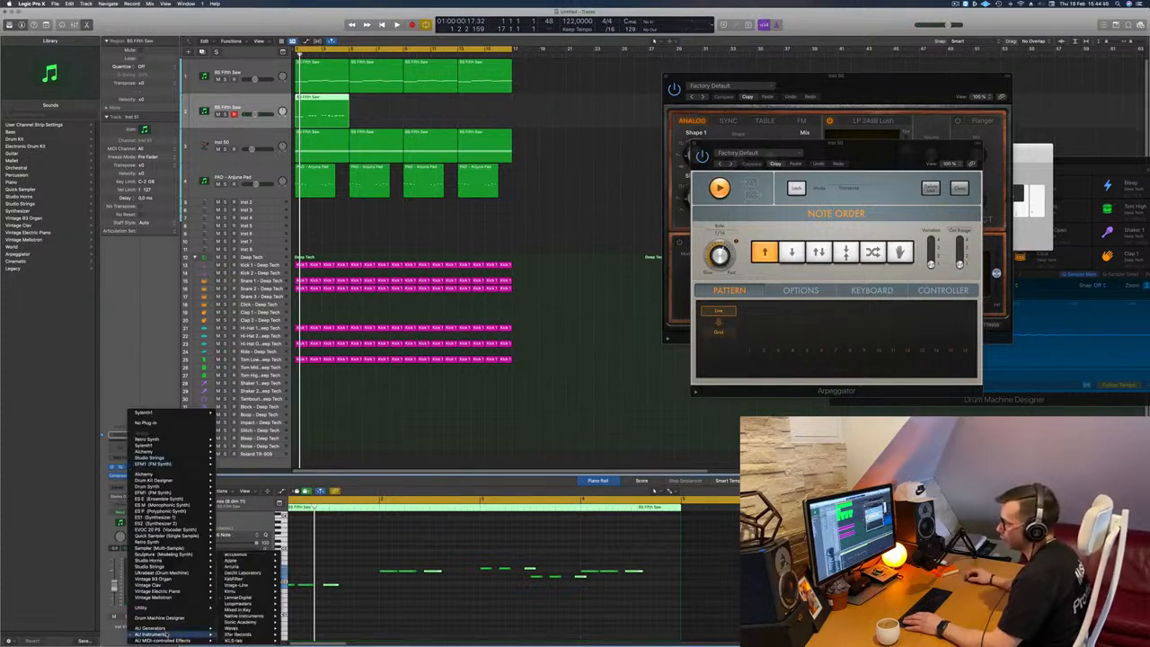
mouse_move(233, 569)
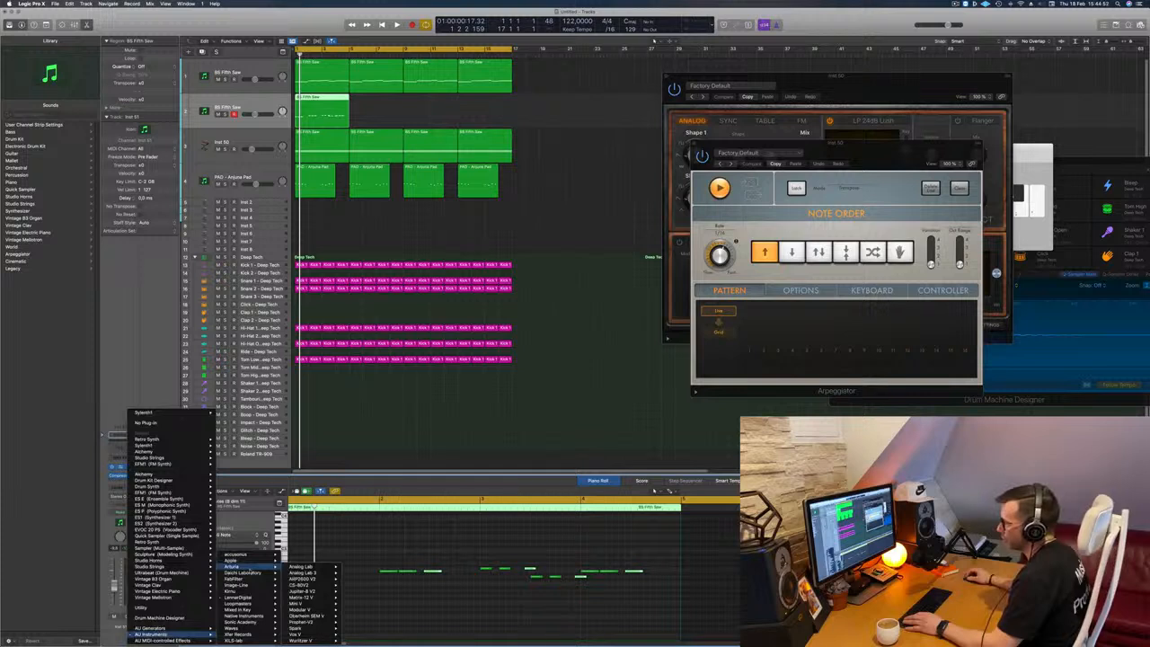
mouse_move(308, 585)
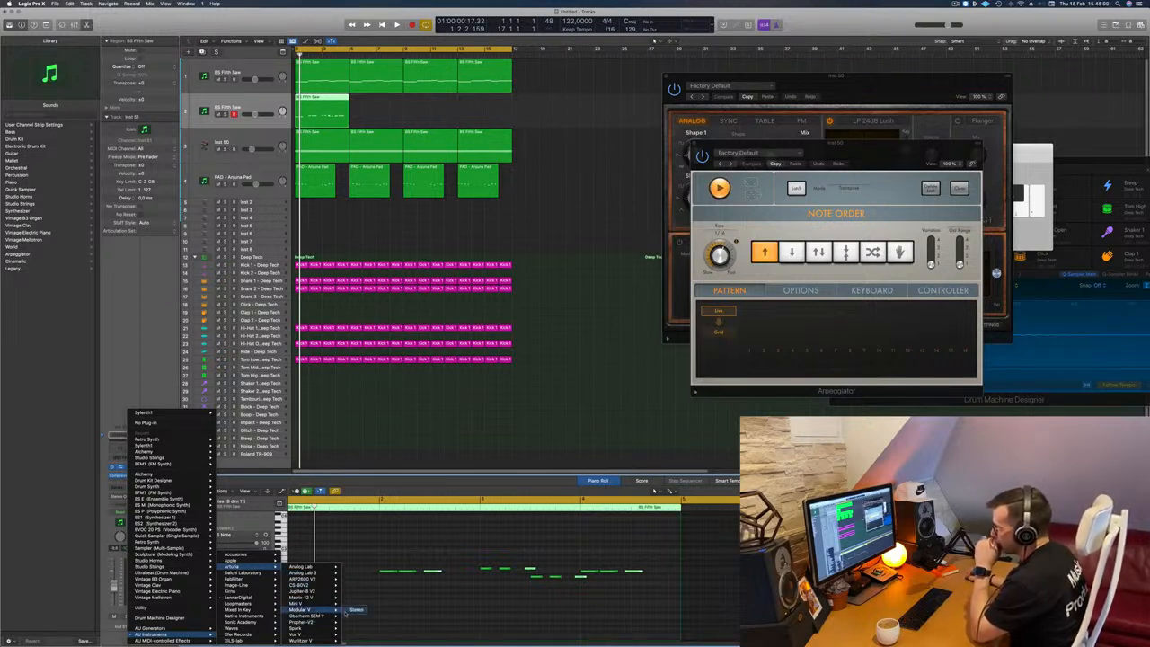
left_click(353, 611)
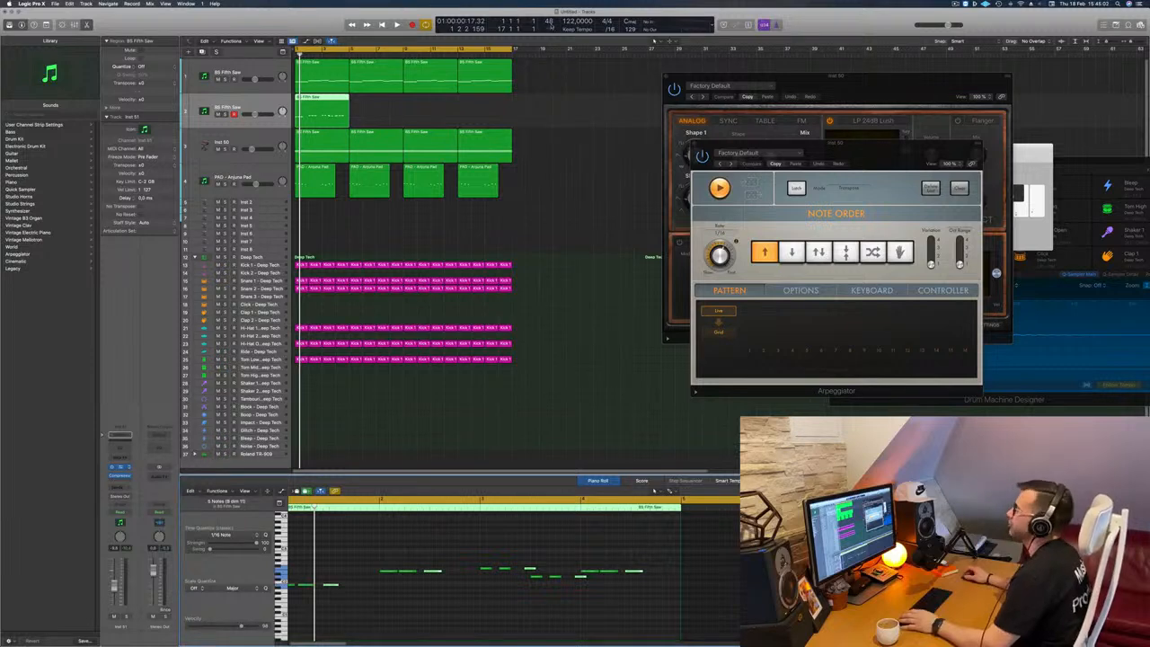
left_click_drag(550, 106, 706, 79)
key("space")
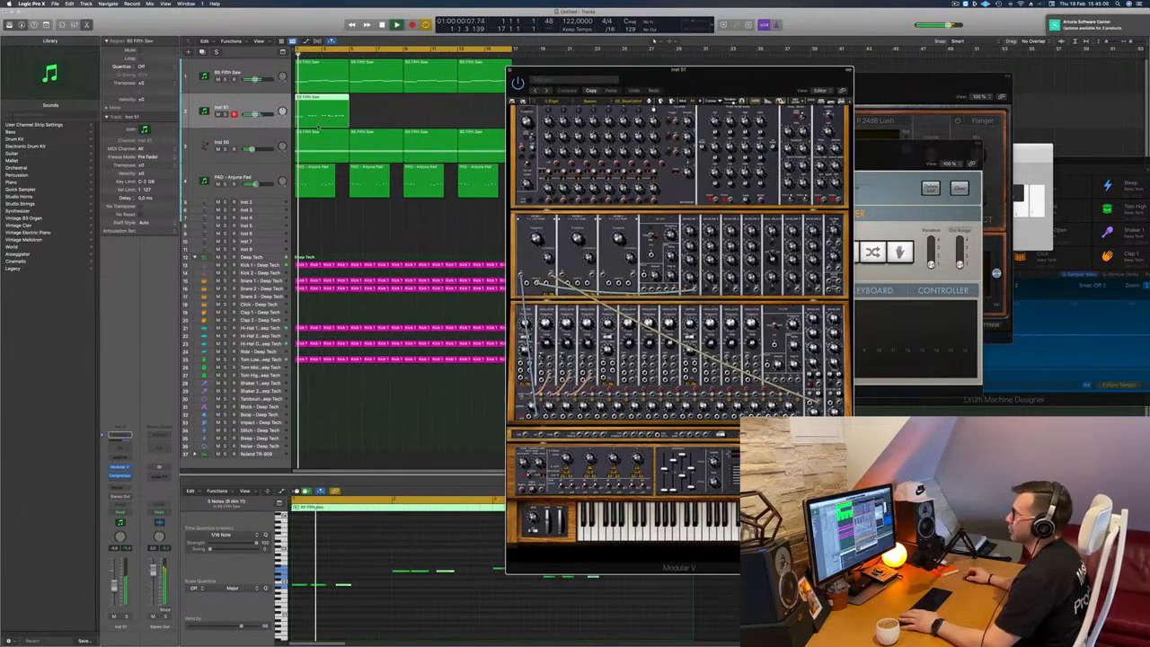
Step: Briefly solo the Modular V track, return to the full mix, and mute the original BS Fifth Saw track
left_click(125, 616)
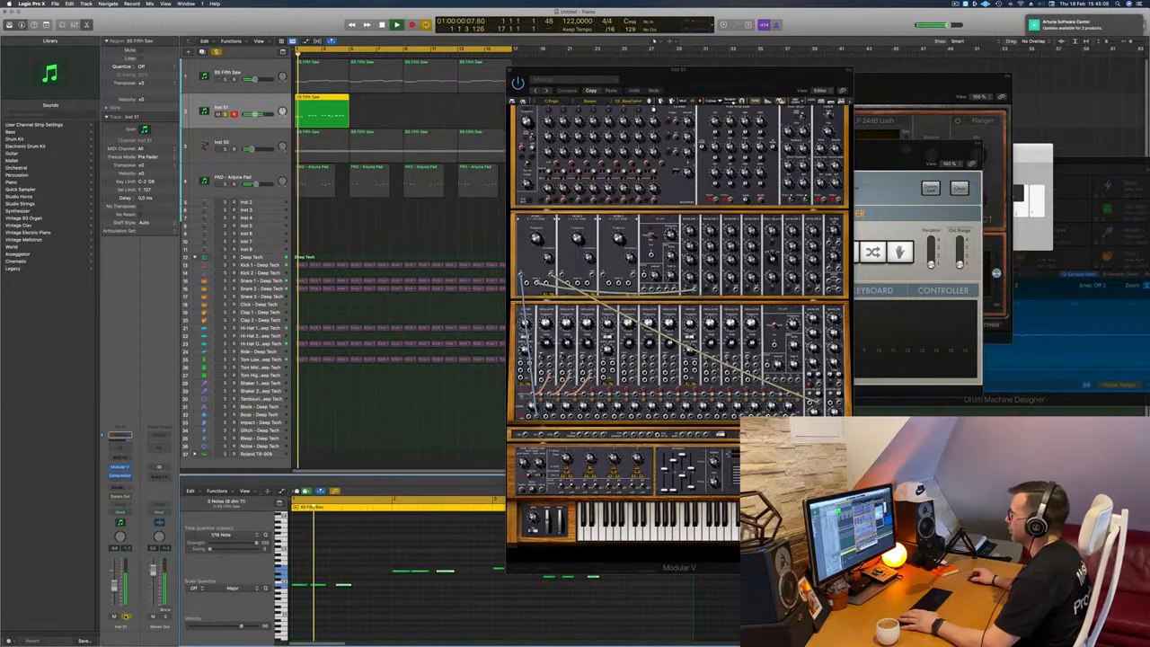
left_click(125, 617)
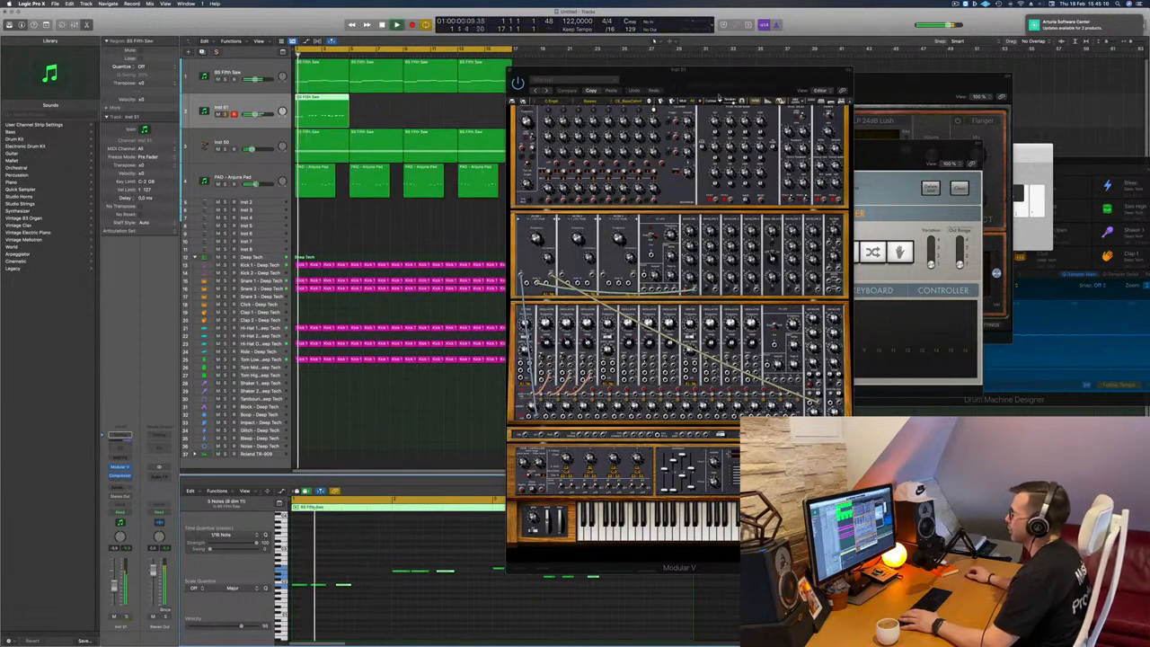
left_click_drag(728, 80, 708, 89)
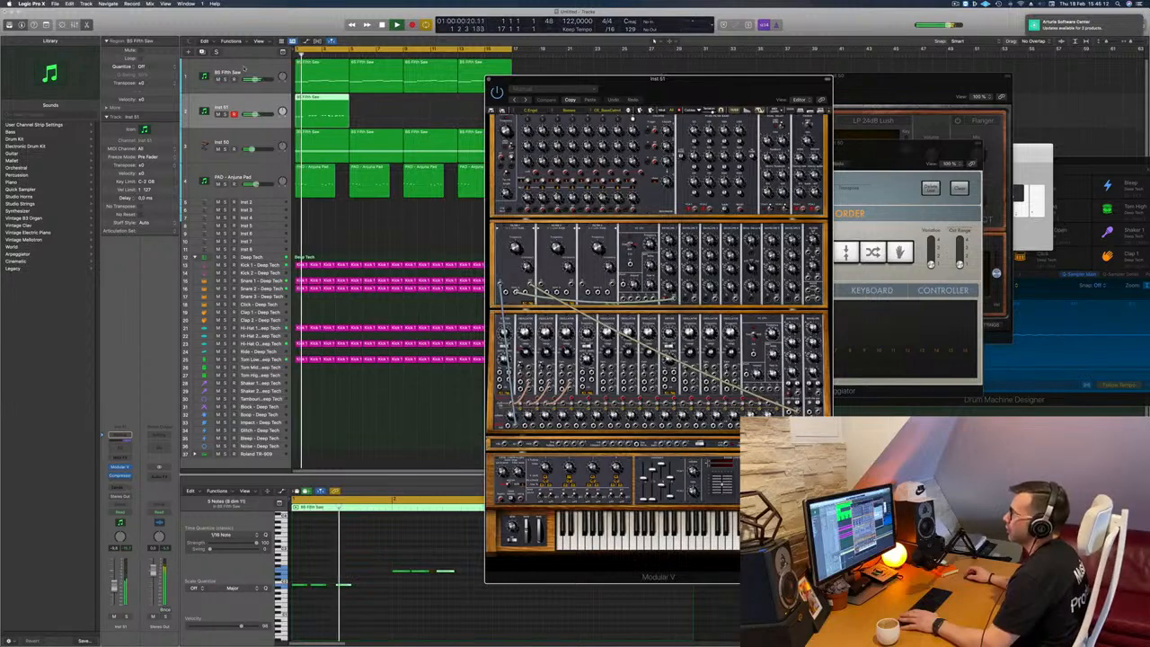
left_click(253, 66)
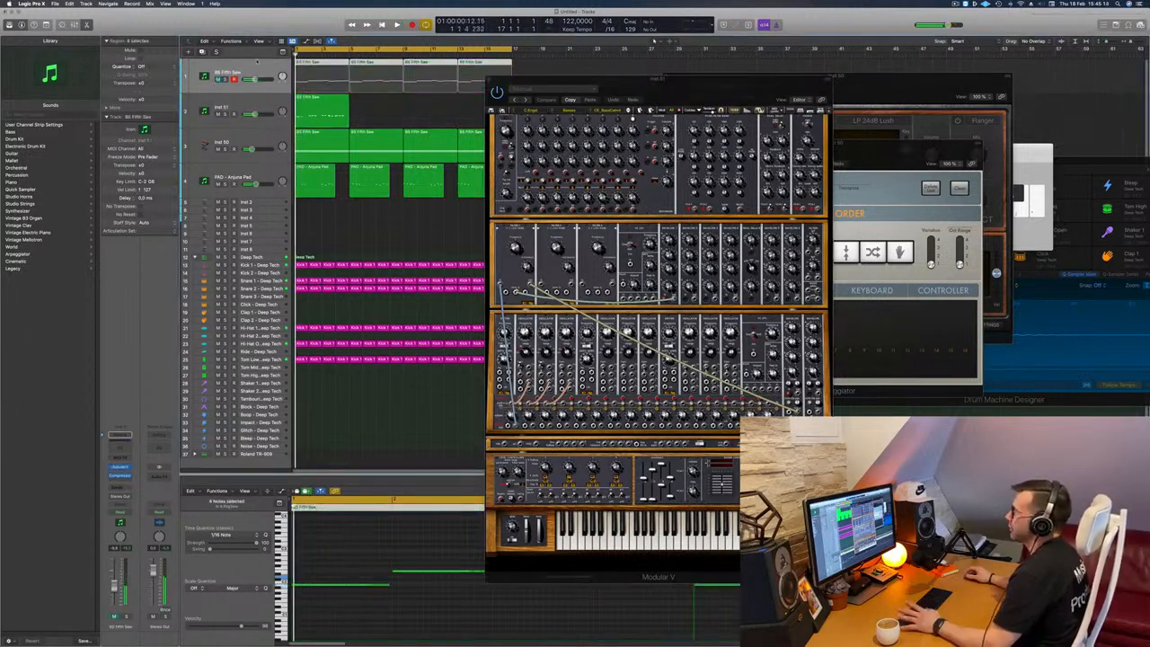
left_click_drag(591, 92, 548, 84)
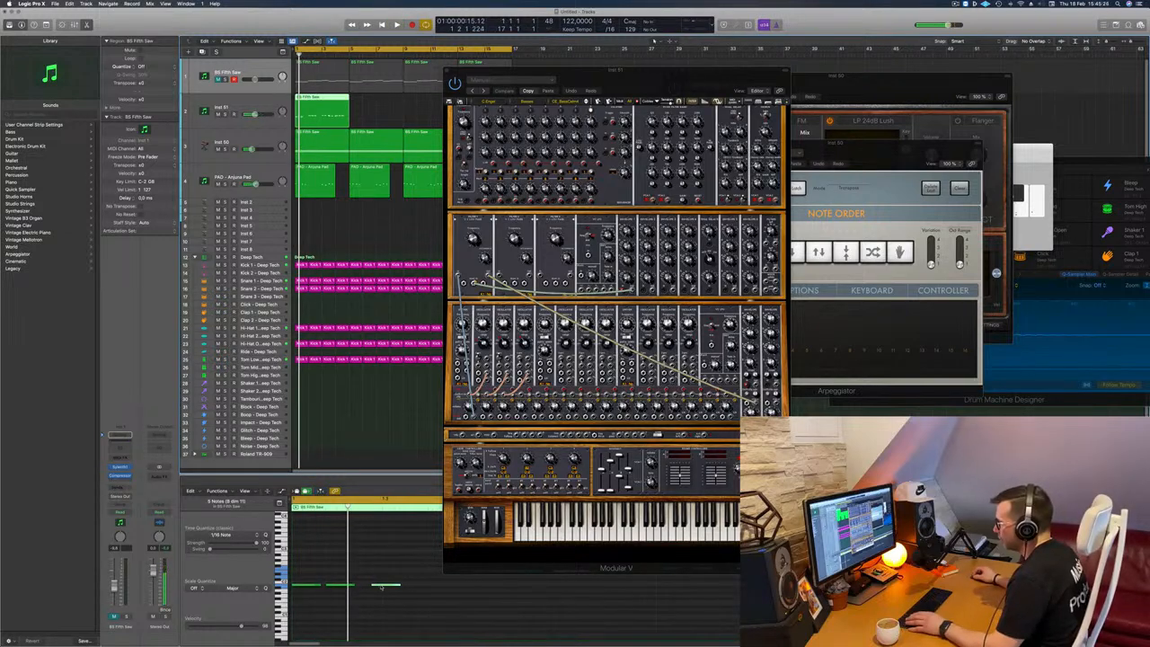
Step: Move the third note of each pitch closer to the second, and copy all three-note groups right after the originals
left_click_drag(382, 586, 372, 588)
key("space")
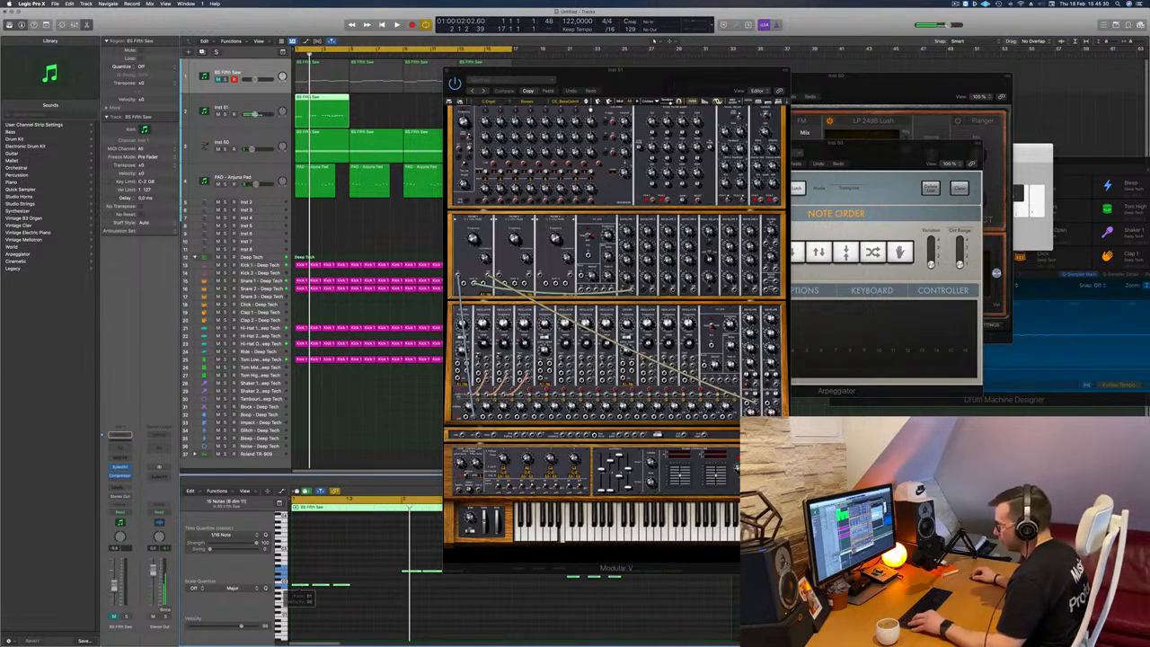
left_click_drag(345, 590, 368, 590)
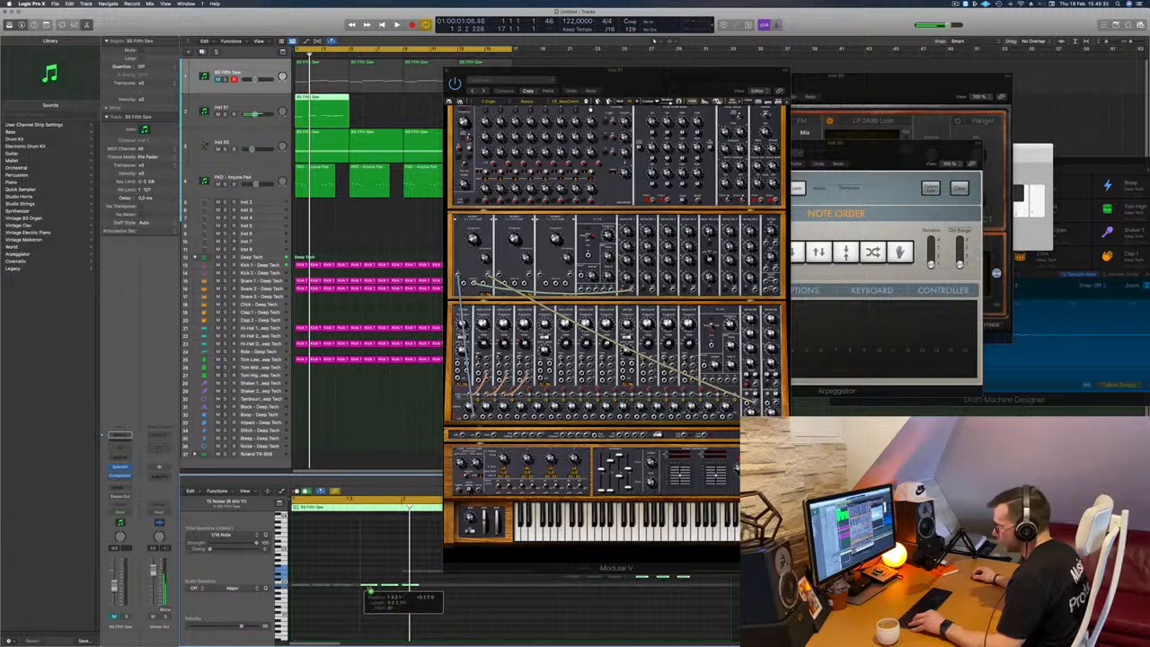
key("space")
key("super+Left")
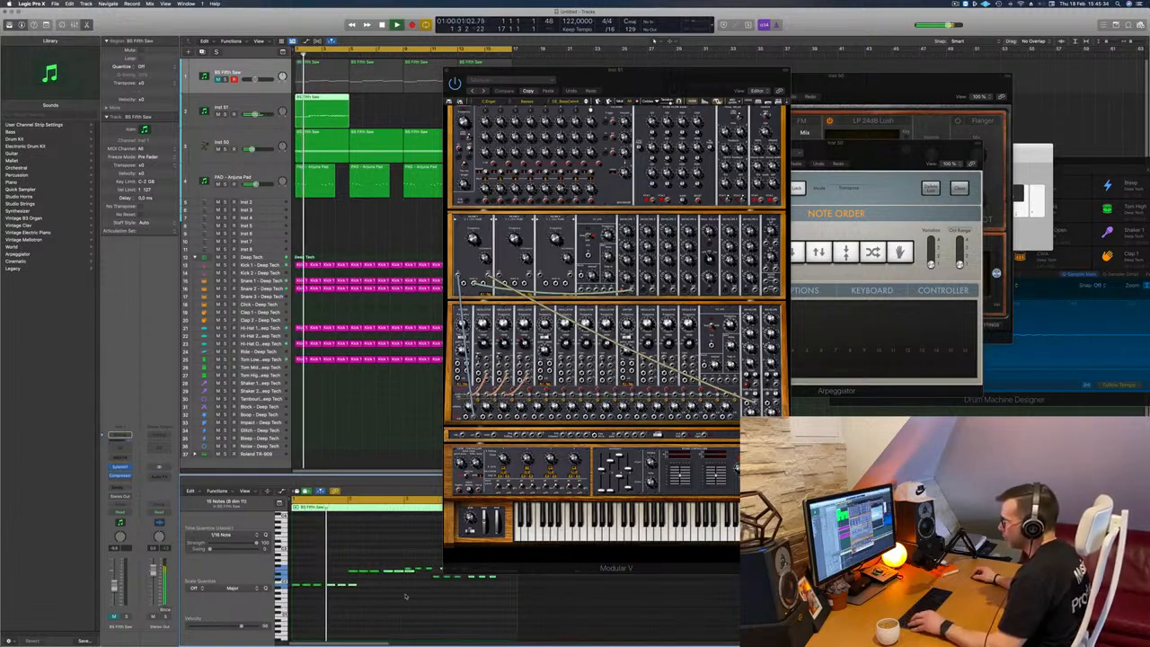
Step: Shift the copied notes earlier to close the gap, so each pitch repeats at an even spacing, and play the result
key("space")
key("space")
key("super+Right")
key("super+Right")
key("super+Right")
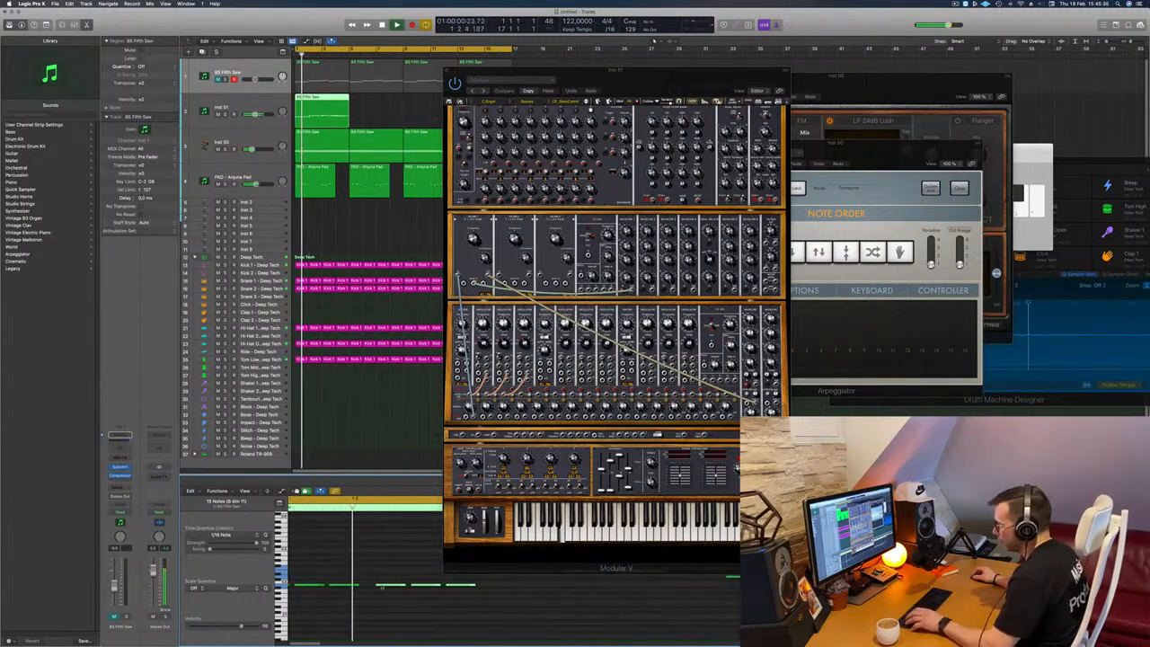
key("space")
left_click_drag(383, 583, 318, 569)
key("space")
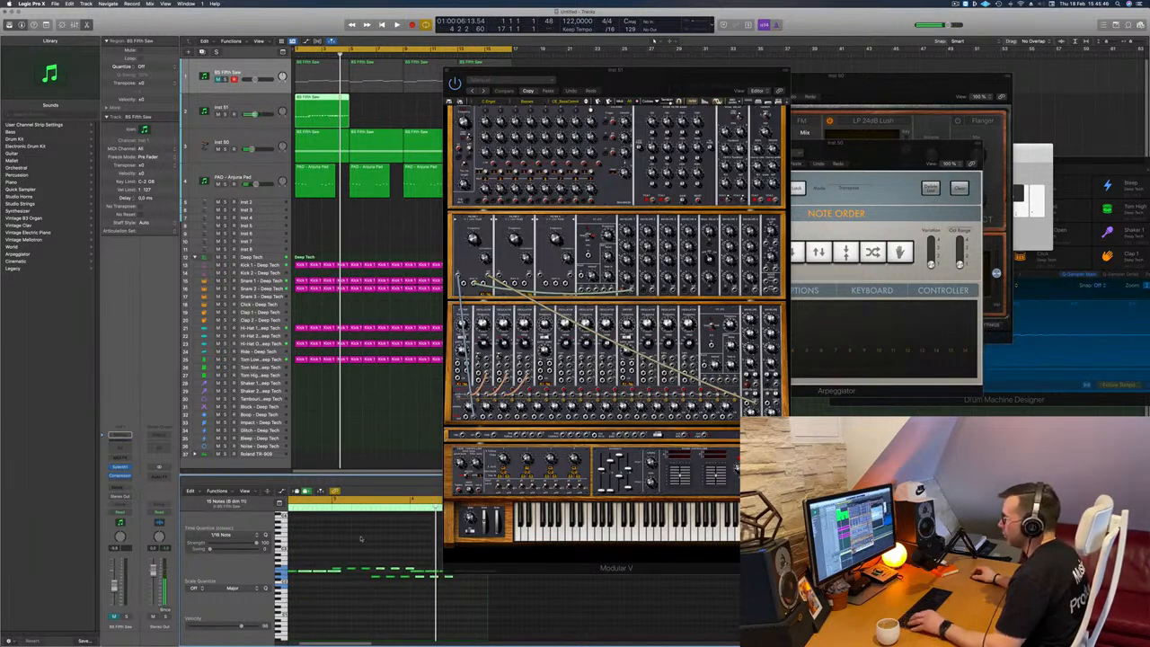
left_click_drag(658, 81, 919, 26)
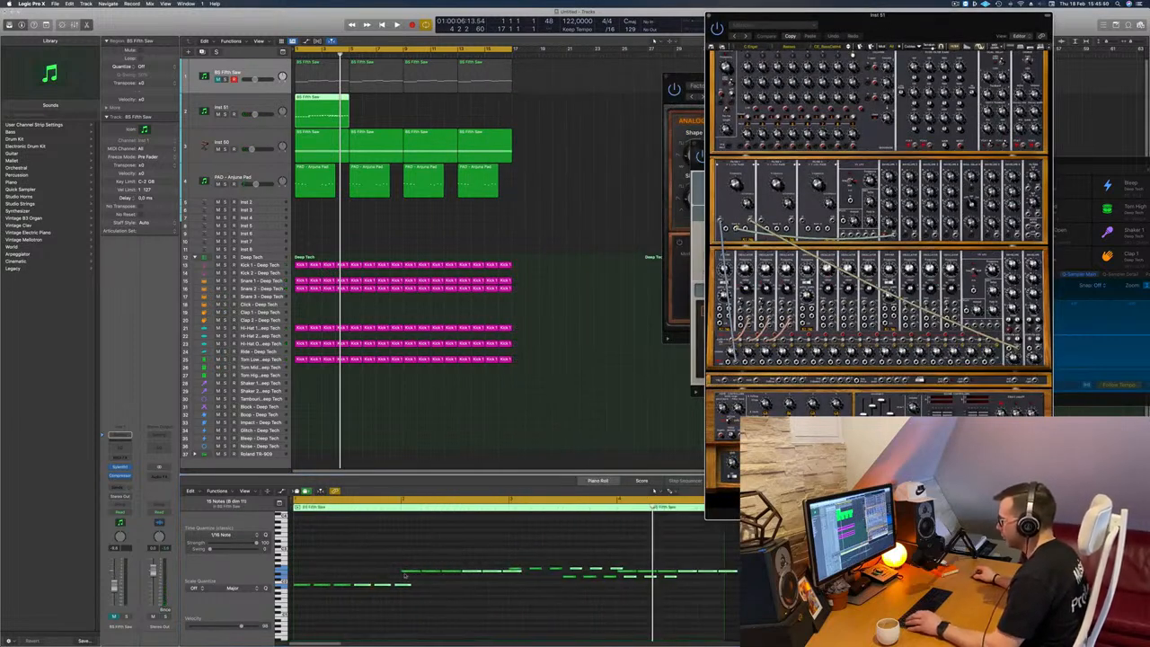
Step: Delete the surplus copied notes that overlap the next pitch, and shorten the final six notes of the region to brief stabs
left_click(400, 585)
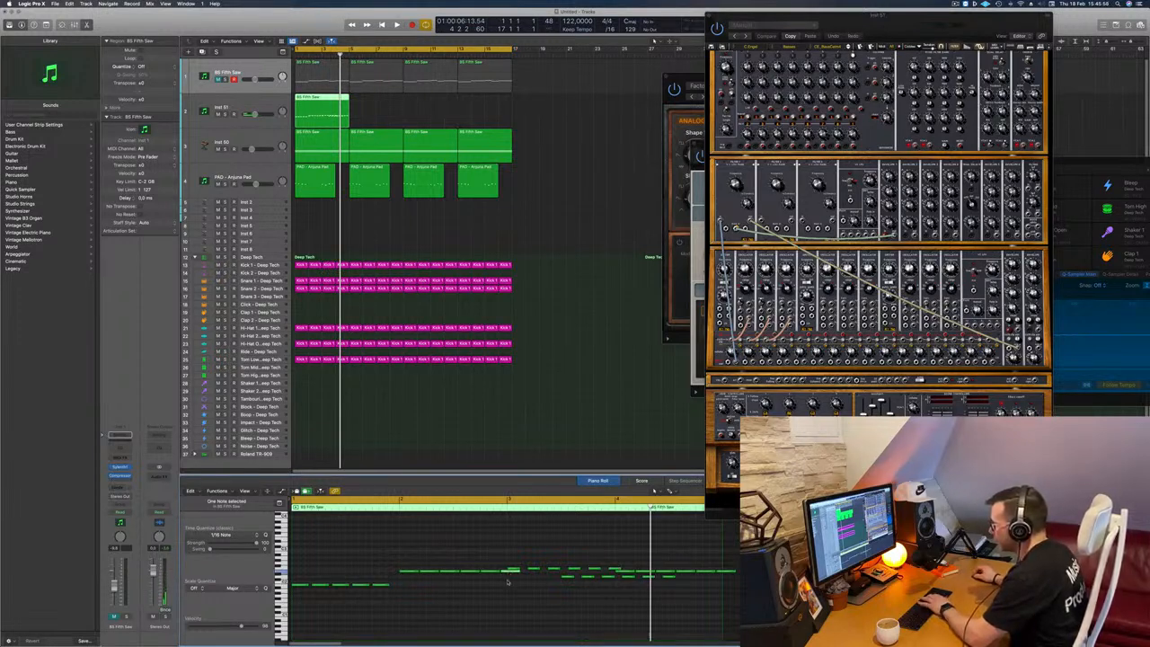
left_click_drag(398, 556, 493, 573)
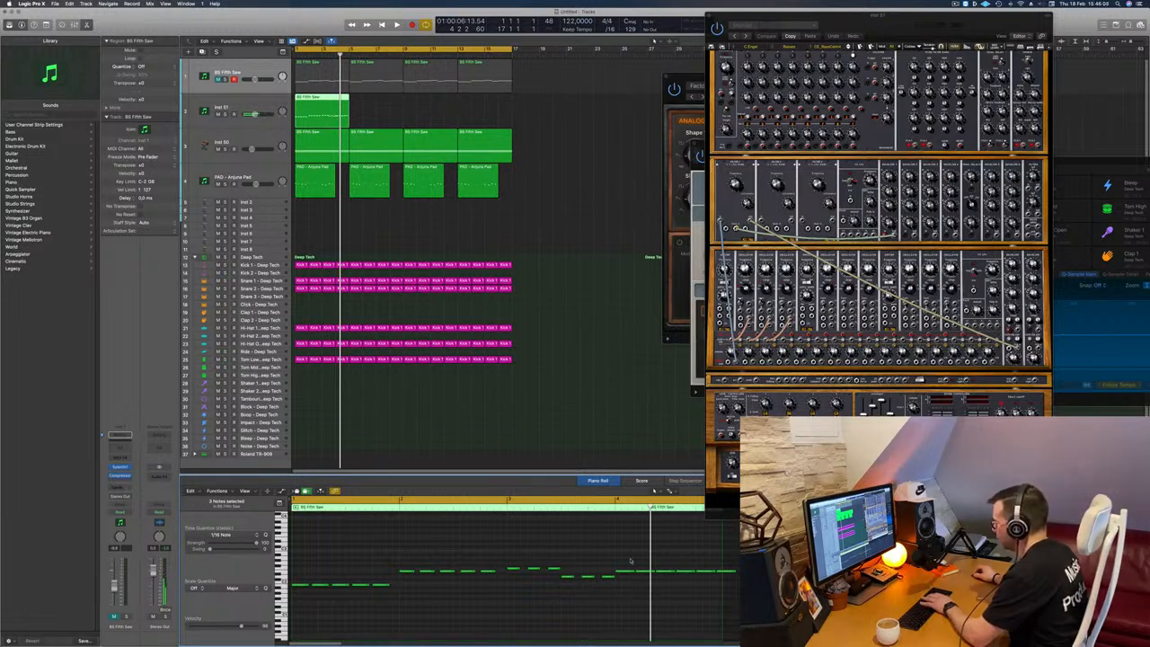
left_click_drag(629, 560, 733, 579)
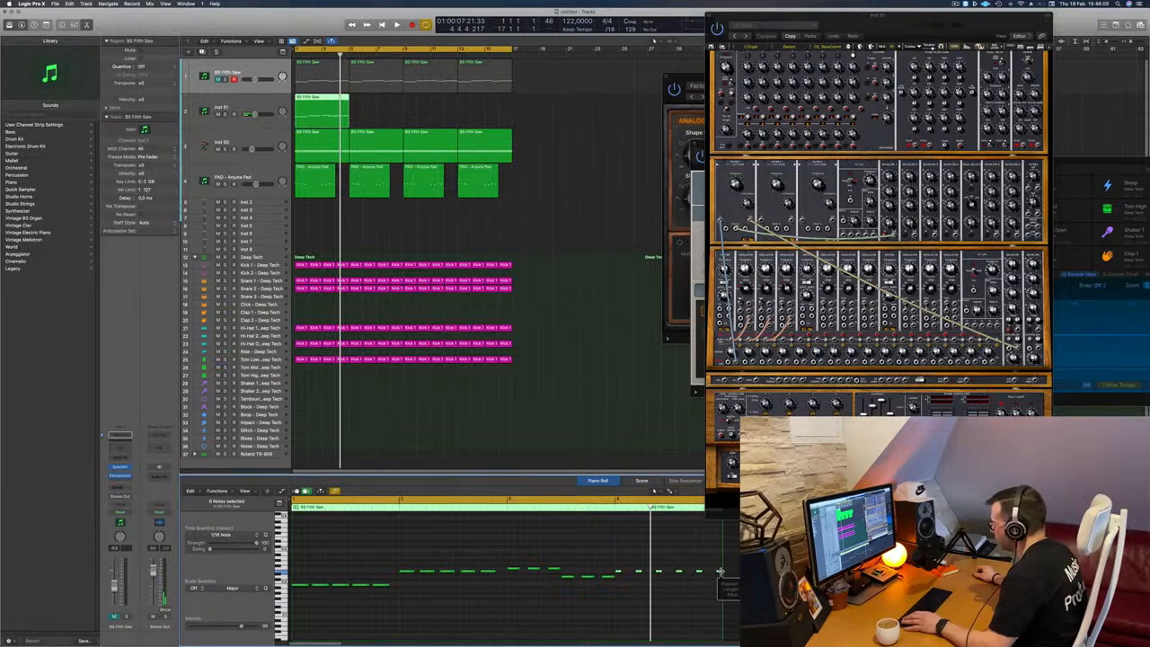
key("space")
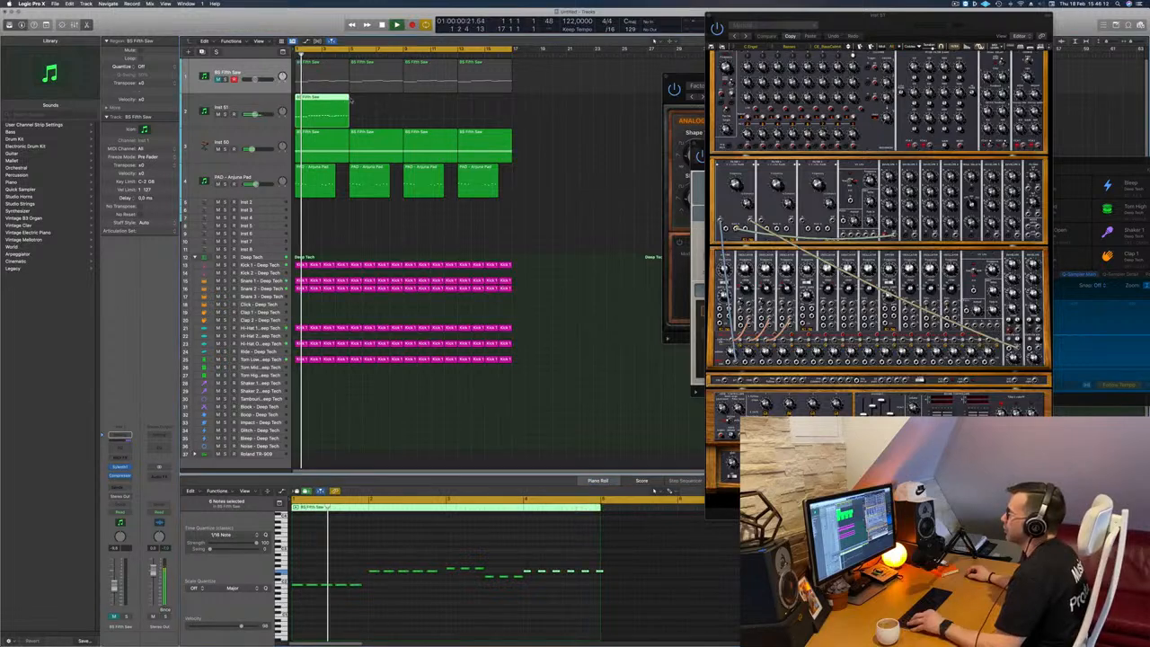
Step: Copy the four-bar Modular V region until it fills all 16 bars, and mute the Inst 50 track during playback
left_click_drag(332, 106, 444, 105)
key("space")
left_click(217, 149)
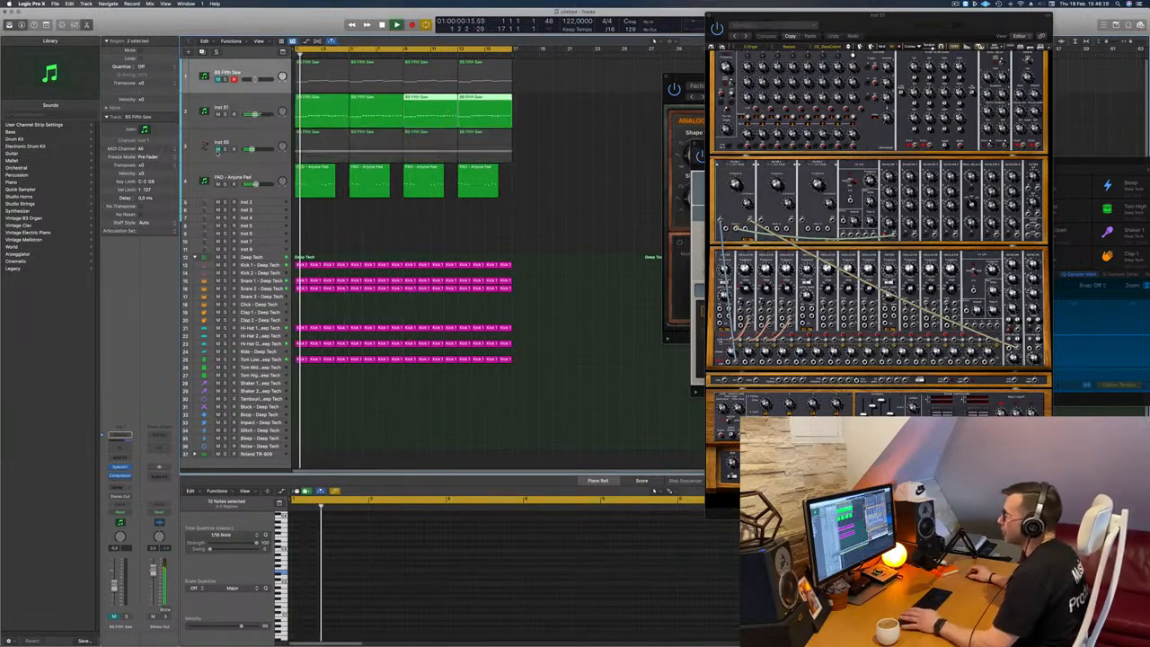
key("space")
key("space")
Step: Load the first Basses preset from the All bank in Modular V and restart playback
left_click_drag(677, 212, 711, 133)
key("space")
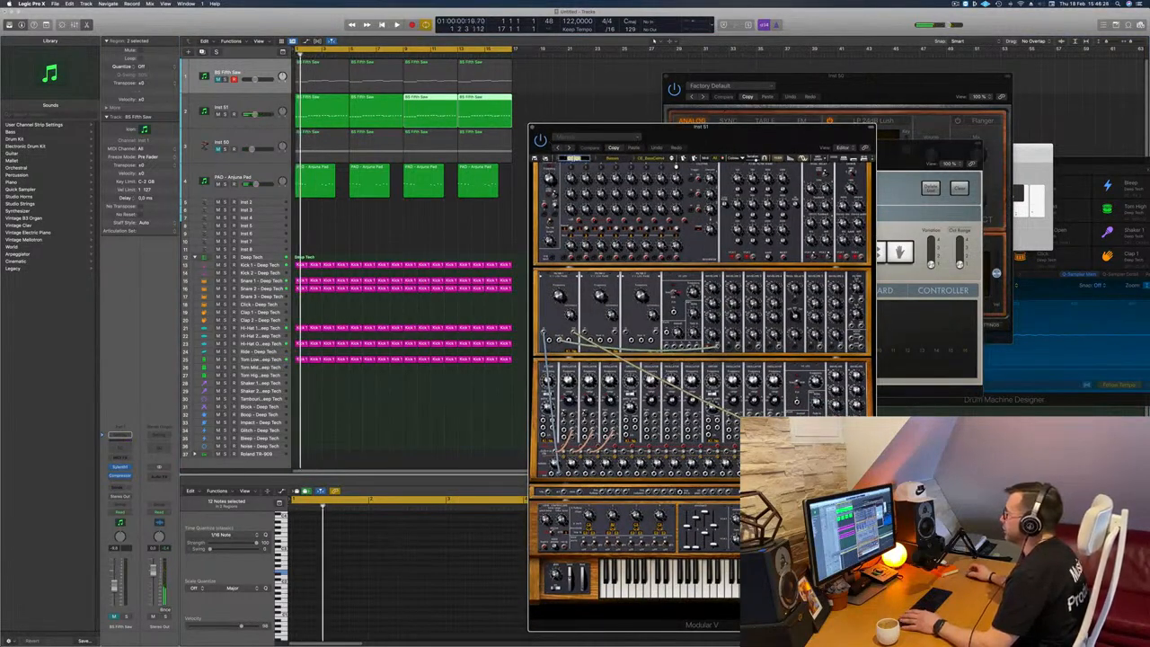
left_click(573, 158)
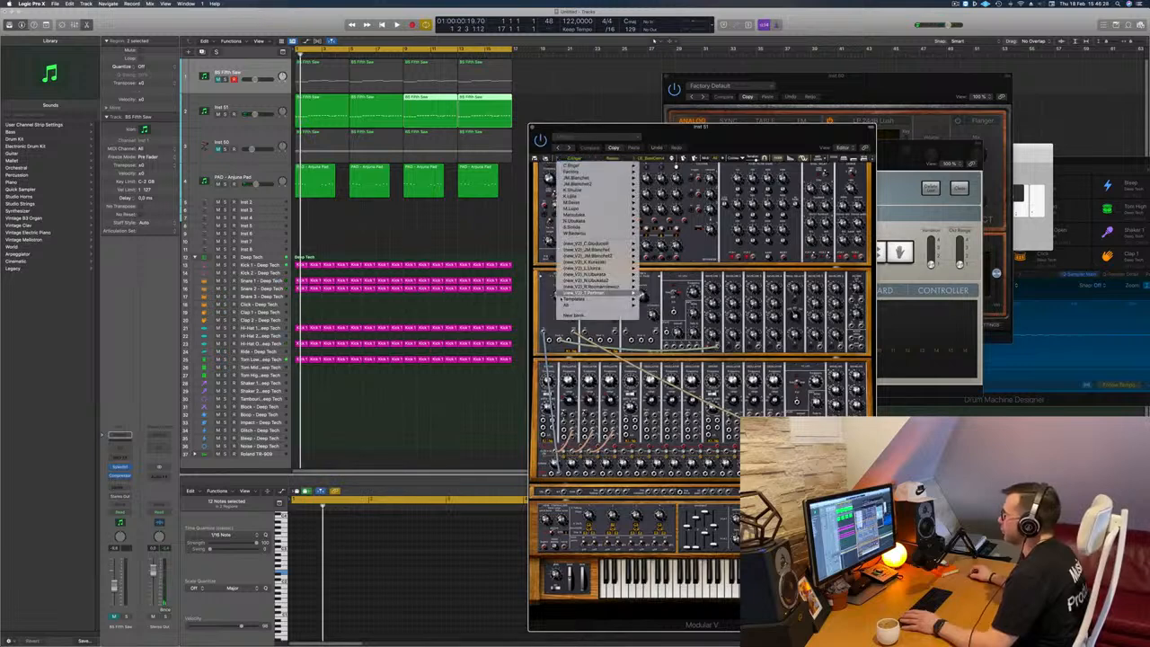
mouse_move(568, 306)
mouse_move(666, 307)
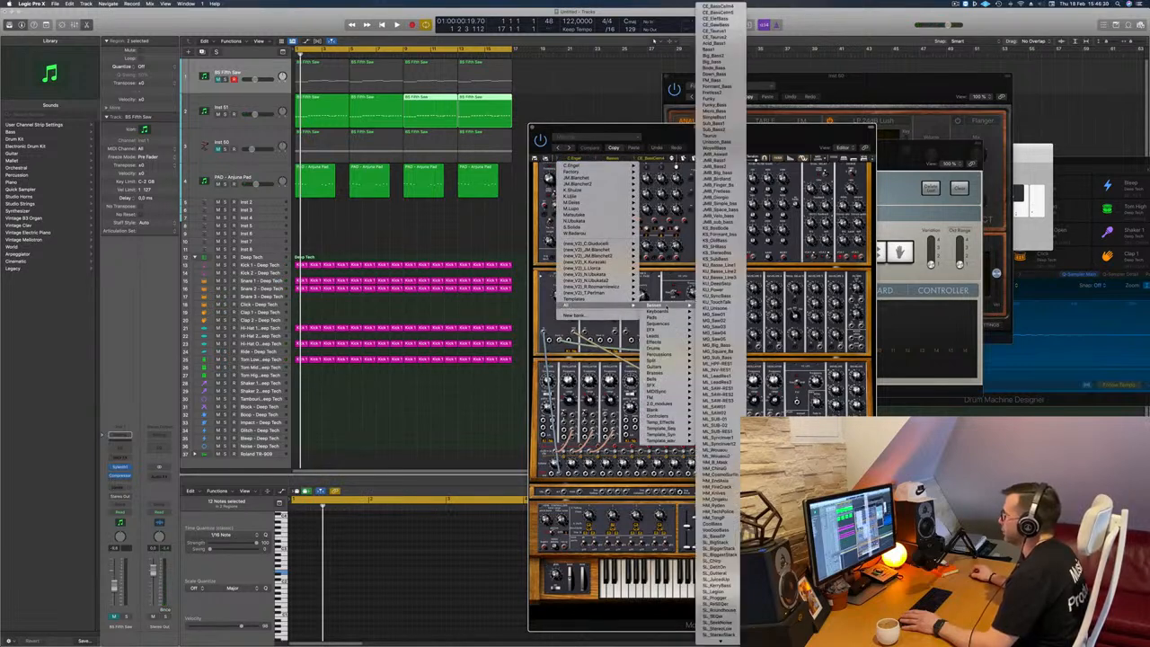
left_click(730, 7)
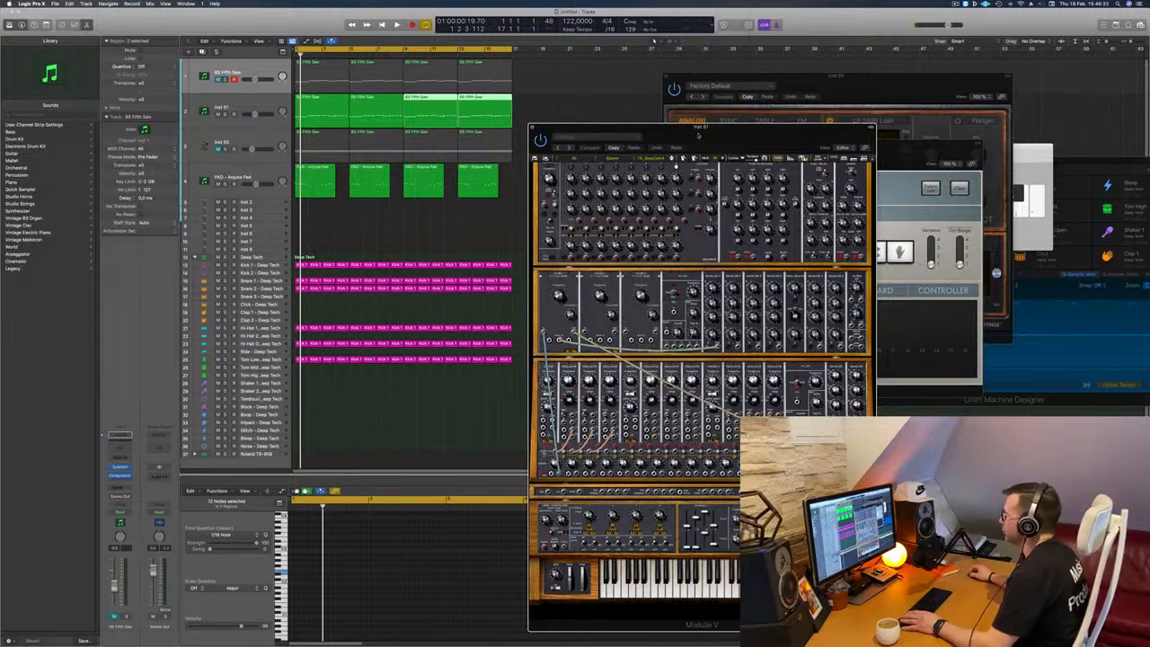
left_click_drag(712, 137, 721, 57)
key("space")
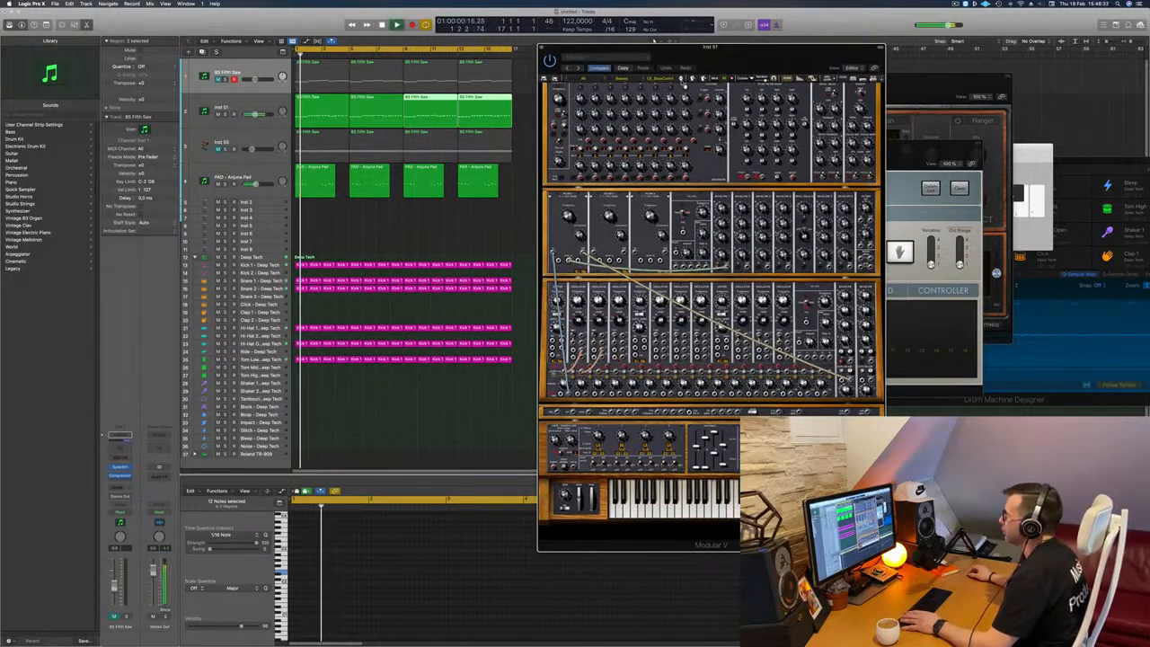
Step: Step through successive Modular V presets of the Basses type on Inst 51 during playback and keep the Big_bass preset
left_click(682, 82)
key("Return")
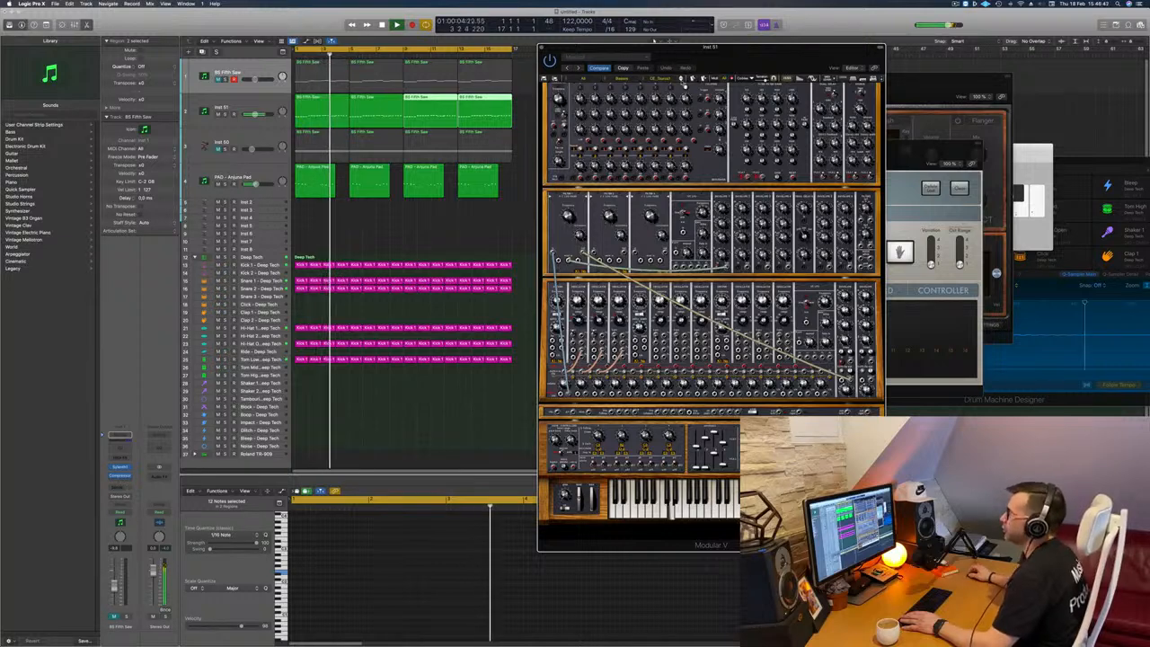
key("Return")
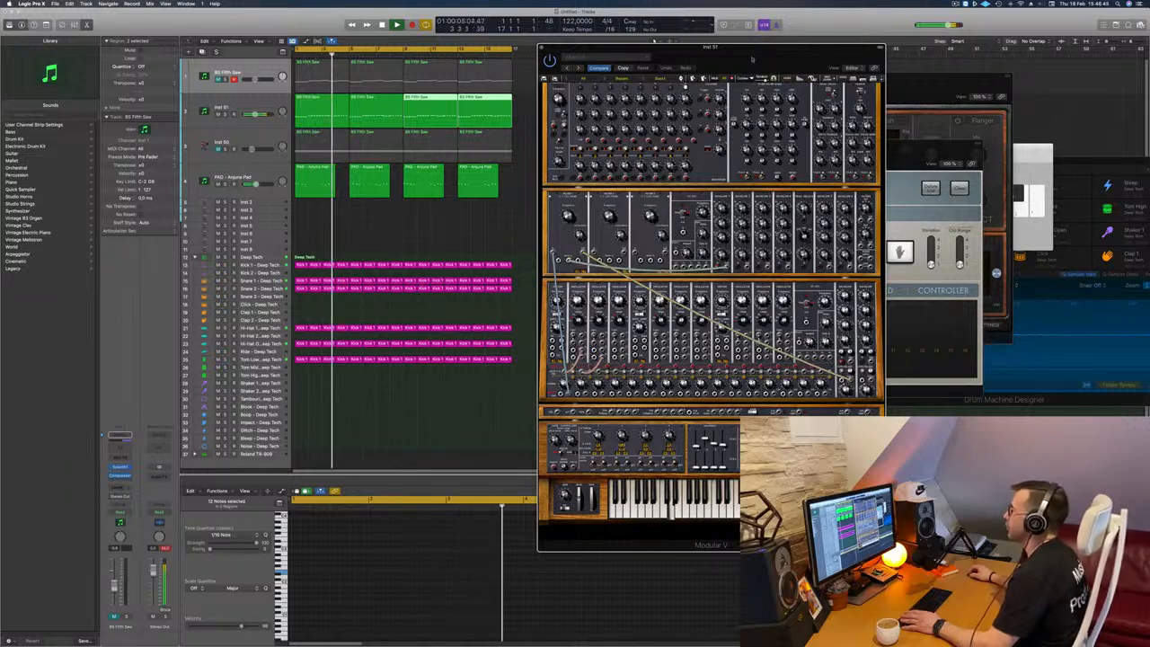
left_click_drag(752, 59, 807, 76)
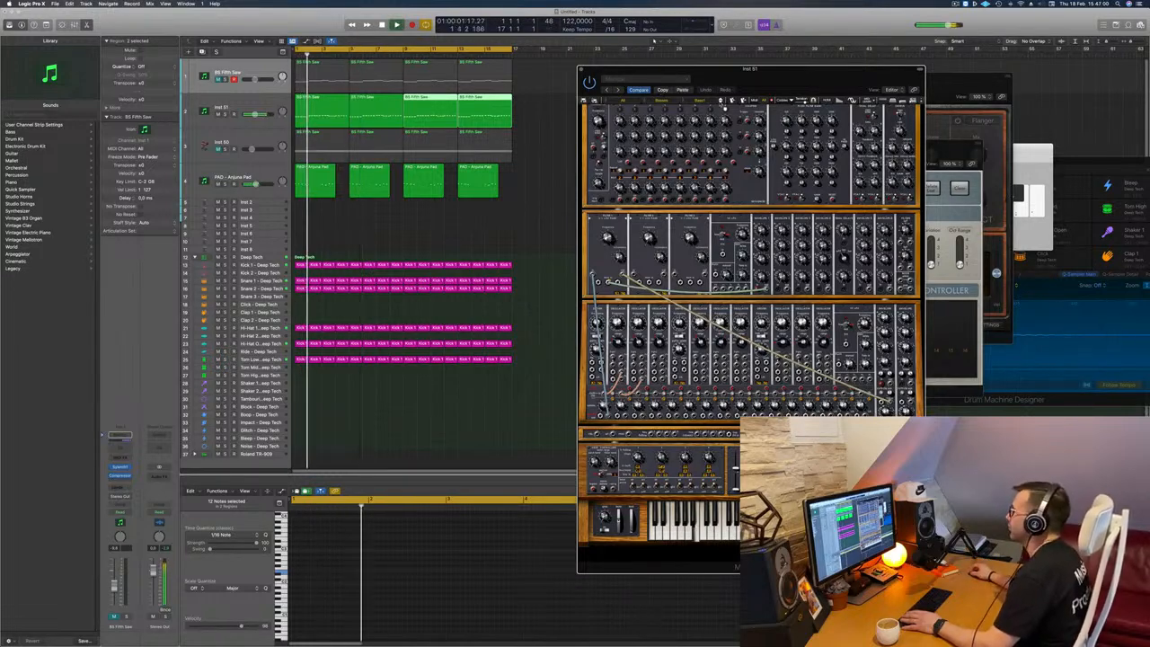
left_click(721, 102)
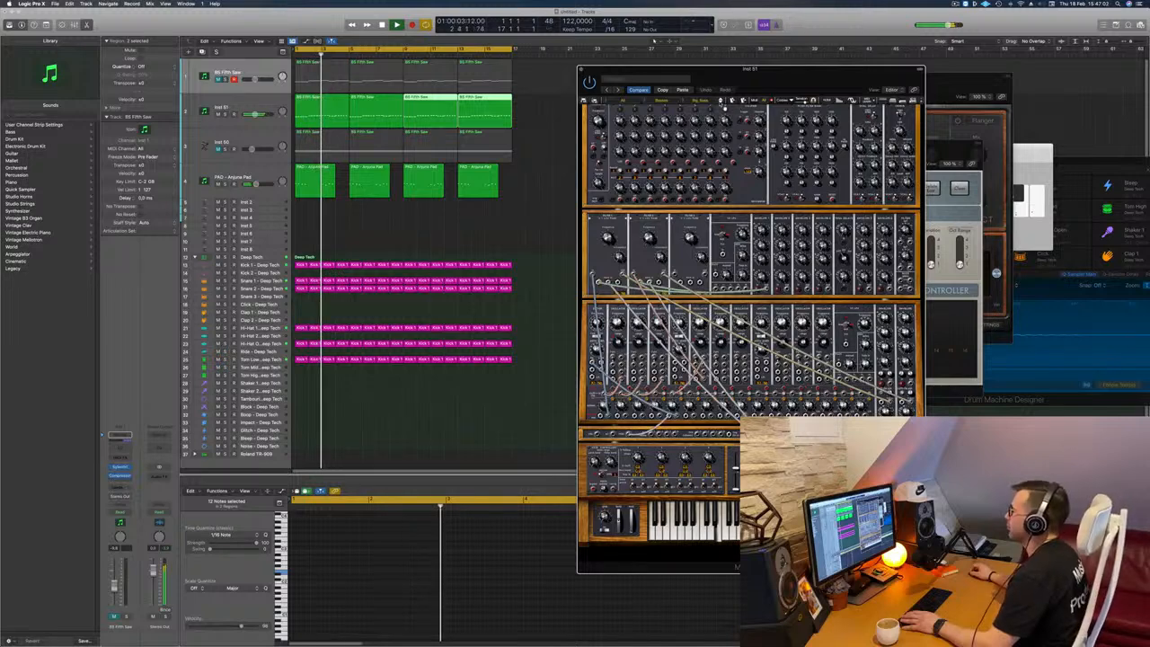
left_click(721, 103)
left_click(721, 102)
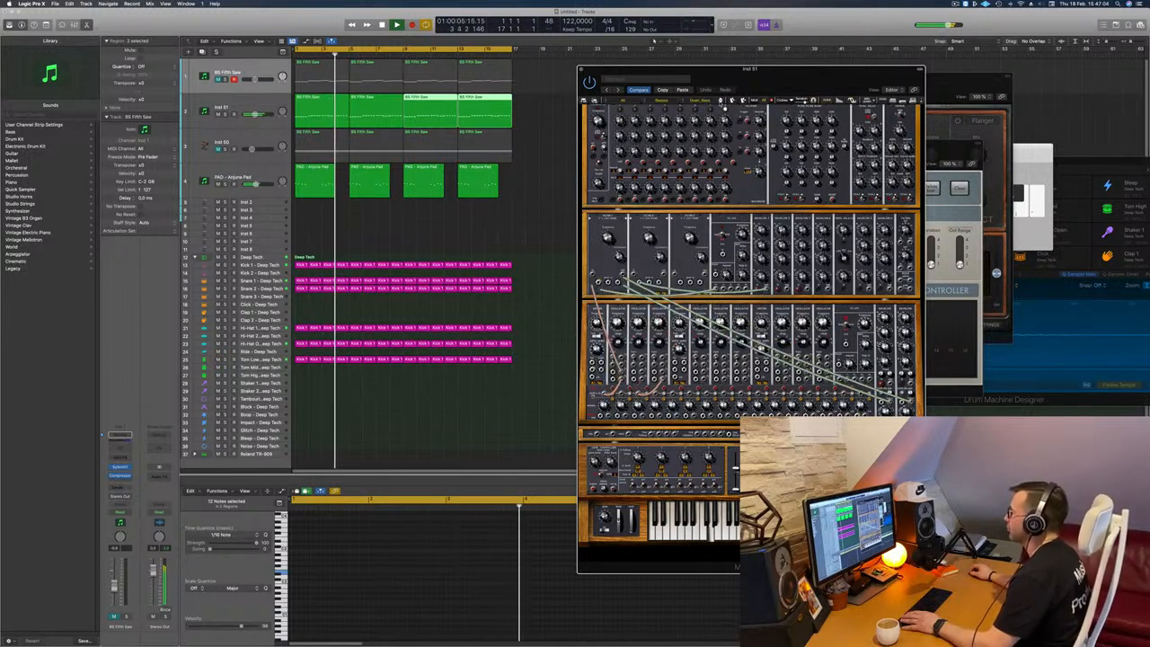
left_click(721, 102)
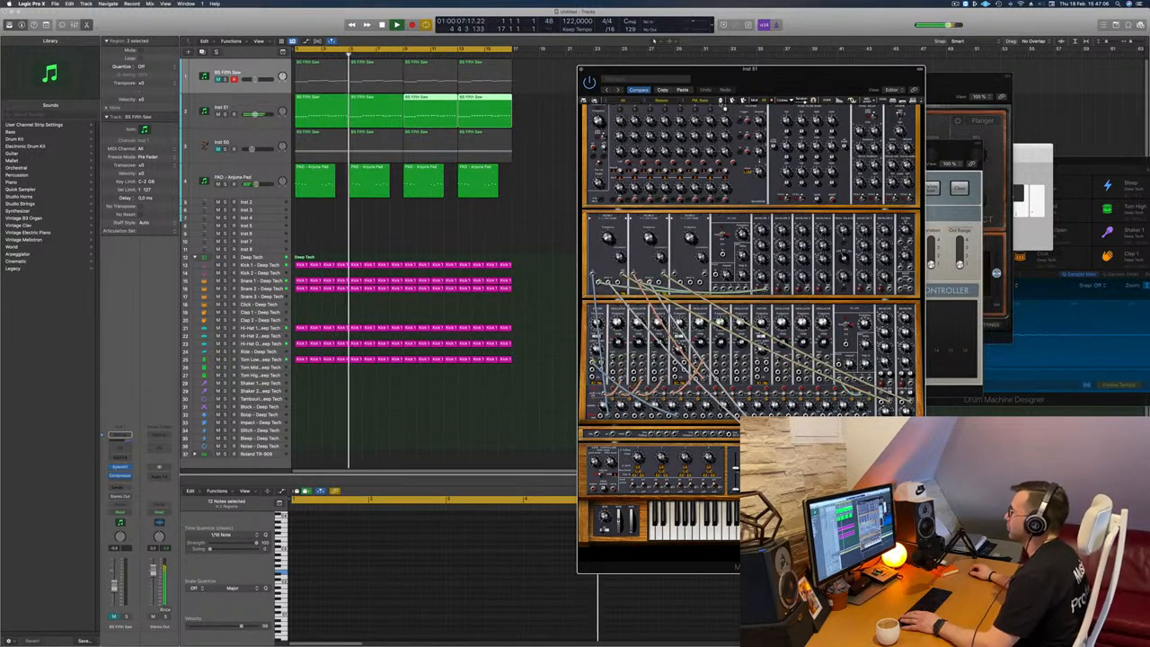
left_click(721, 103)
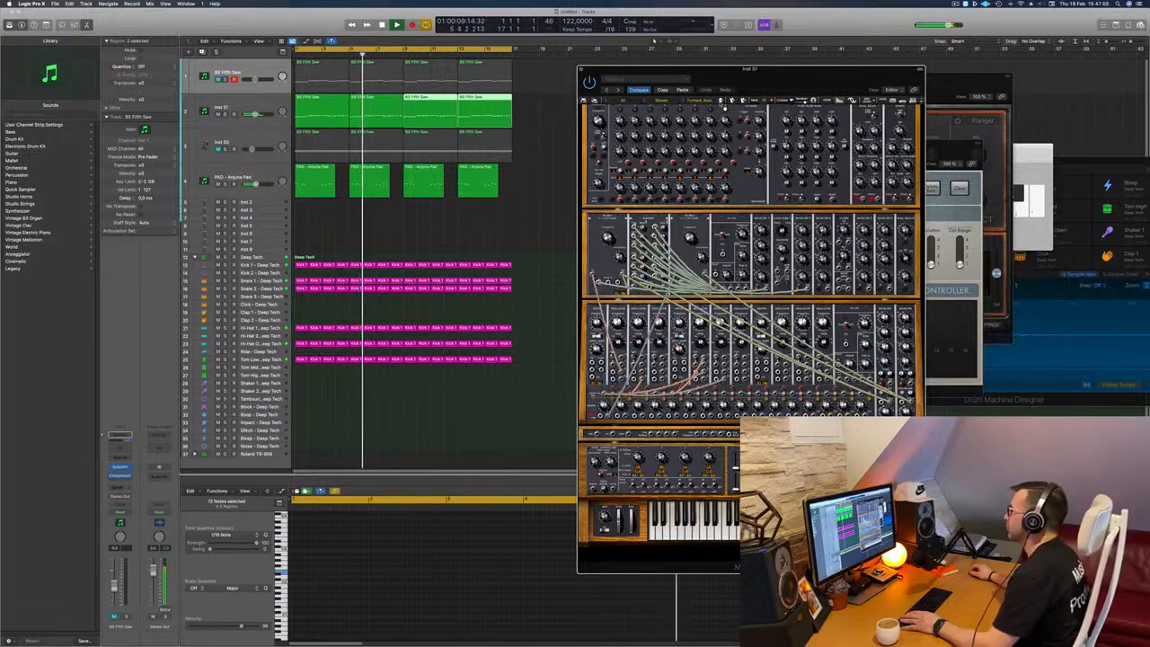
left_click(721, 103)
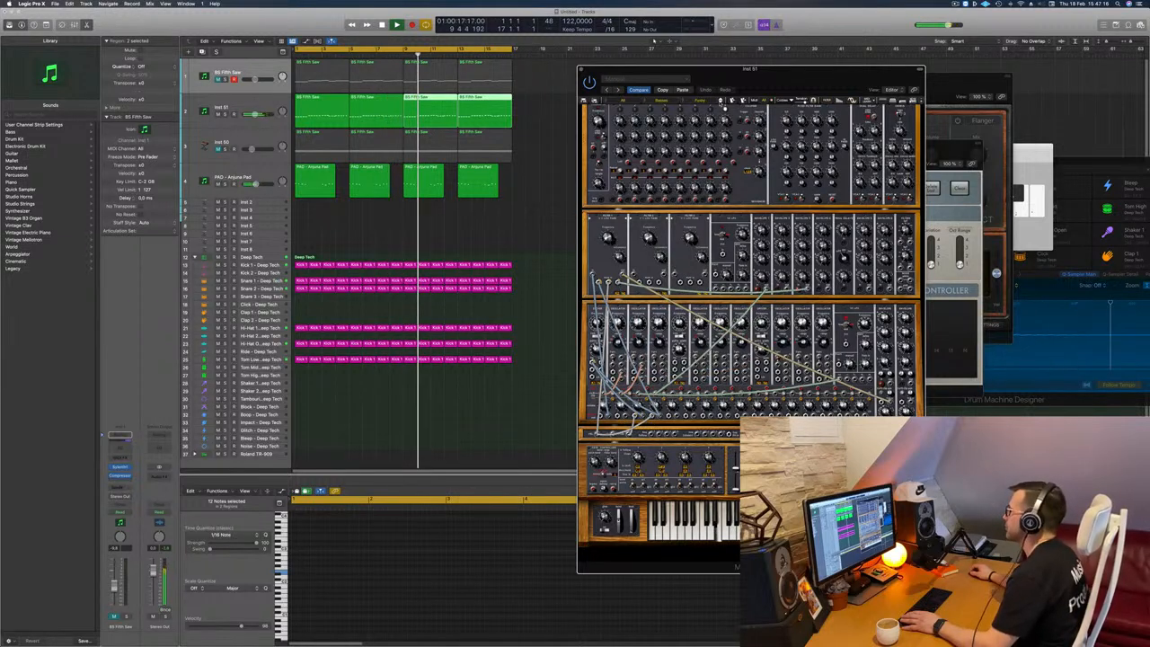
left_click(722, 101)
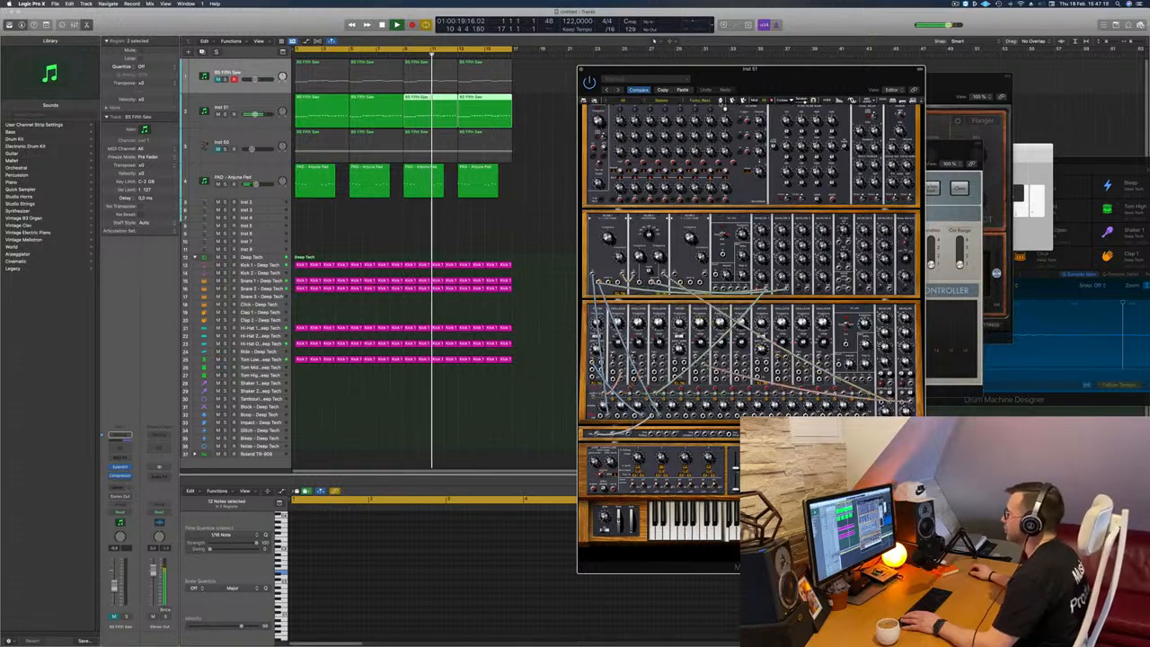
left_click(721, 102)
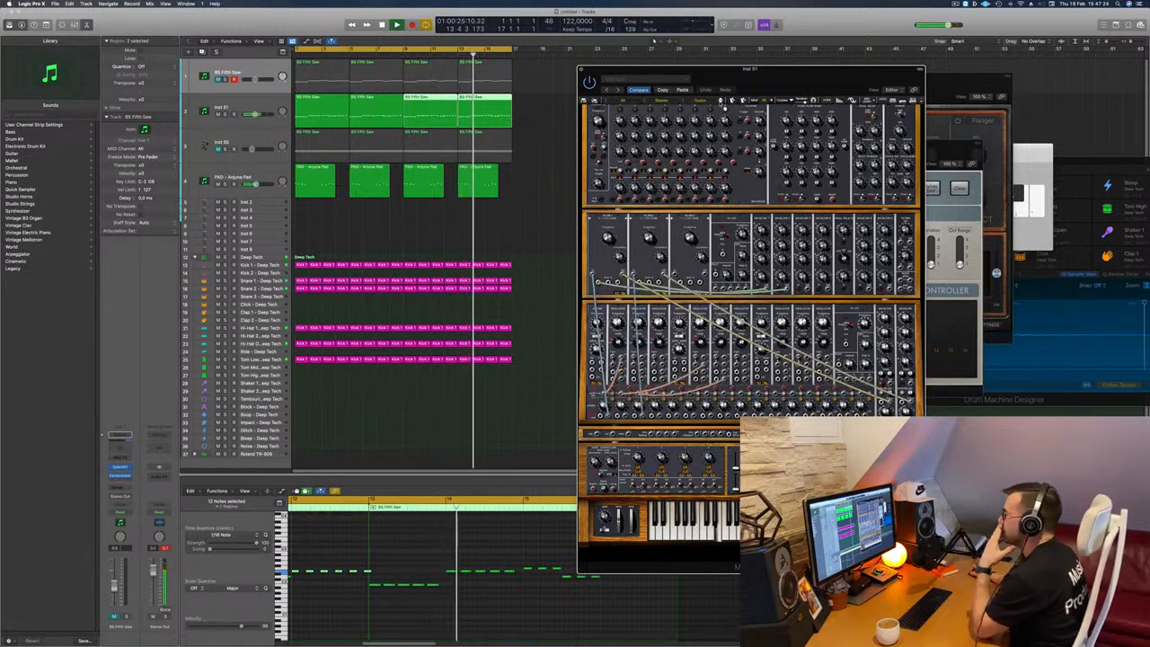
left_click(723, 103)
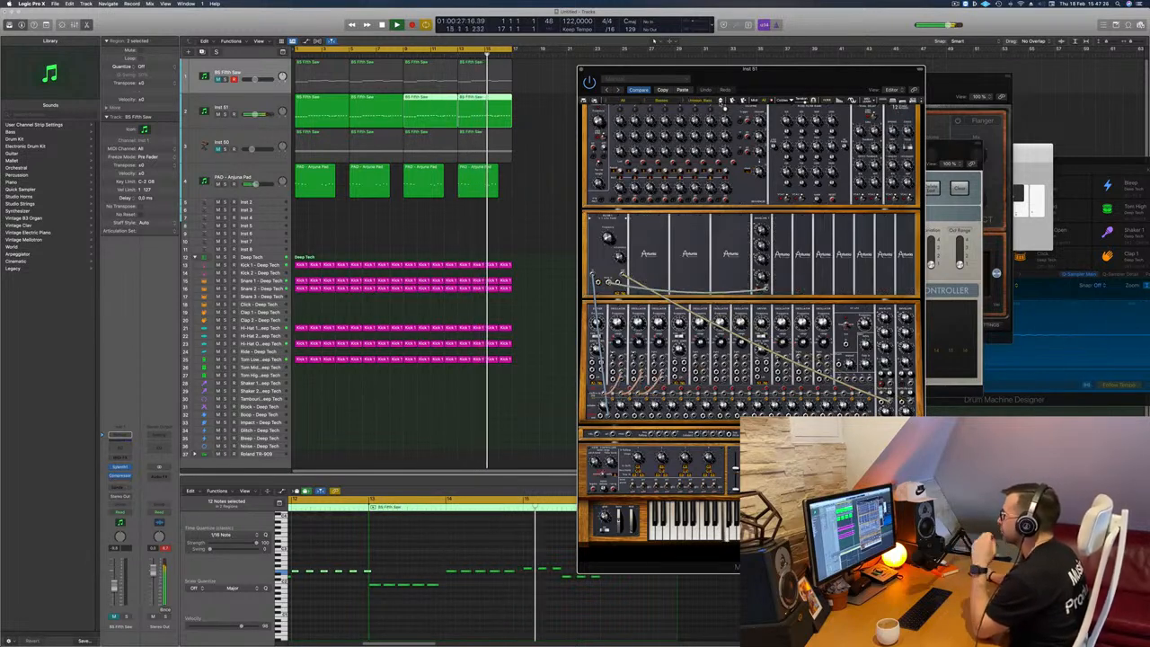
left_click(724, 104)
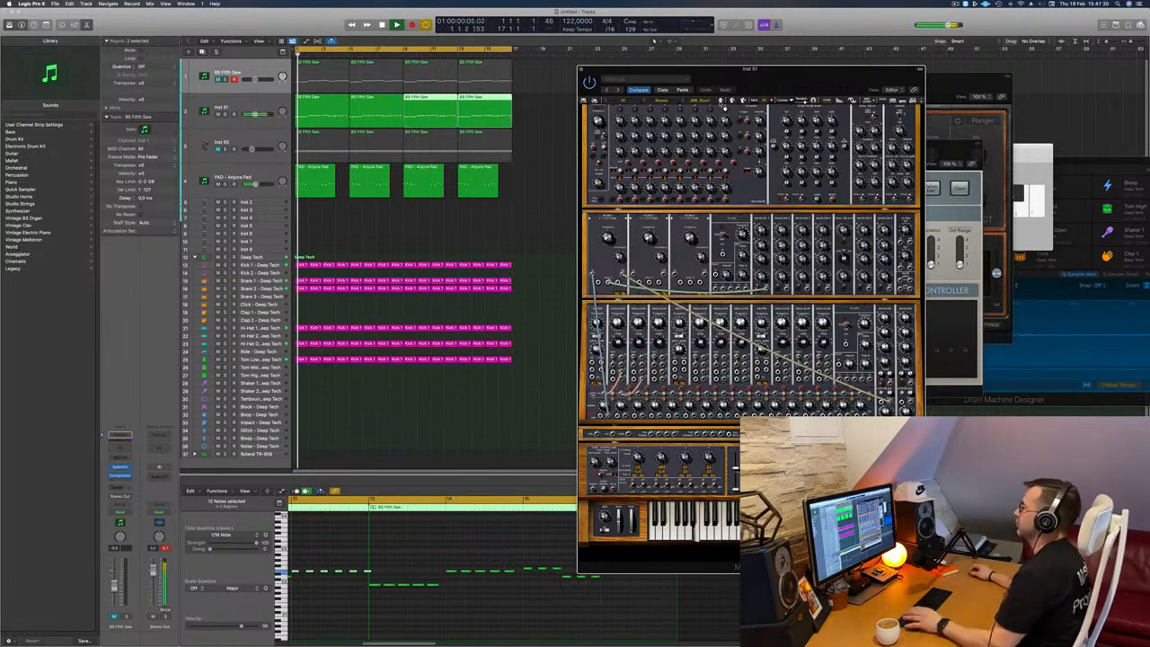
left_click(723, 105)
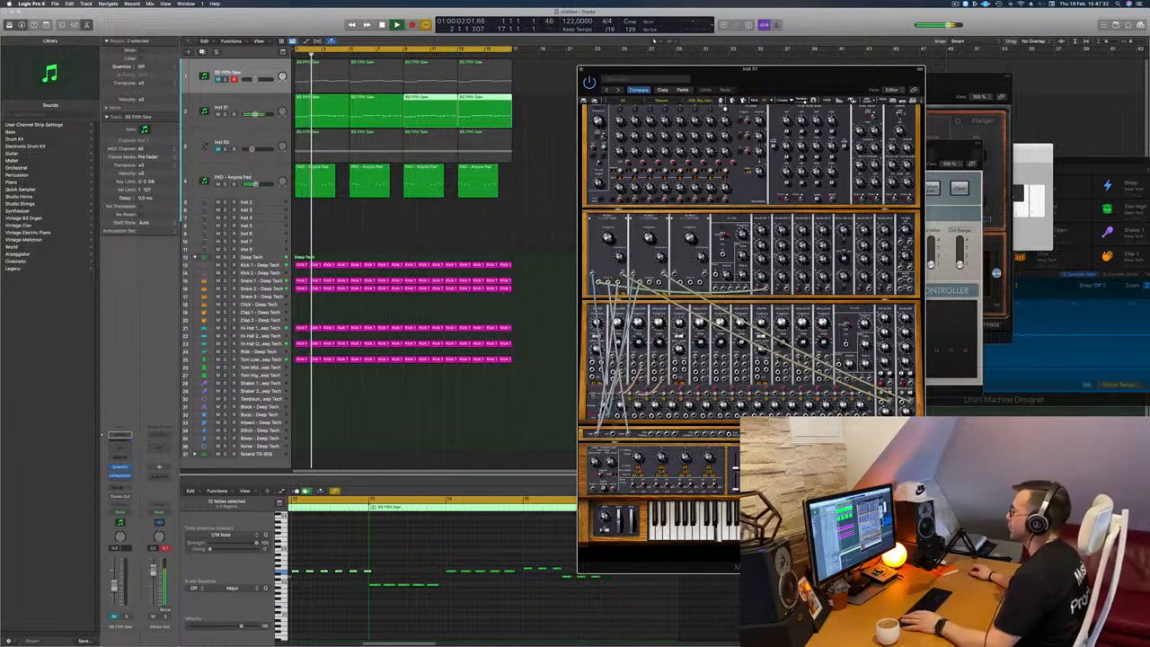
left_click(724, 104)
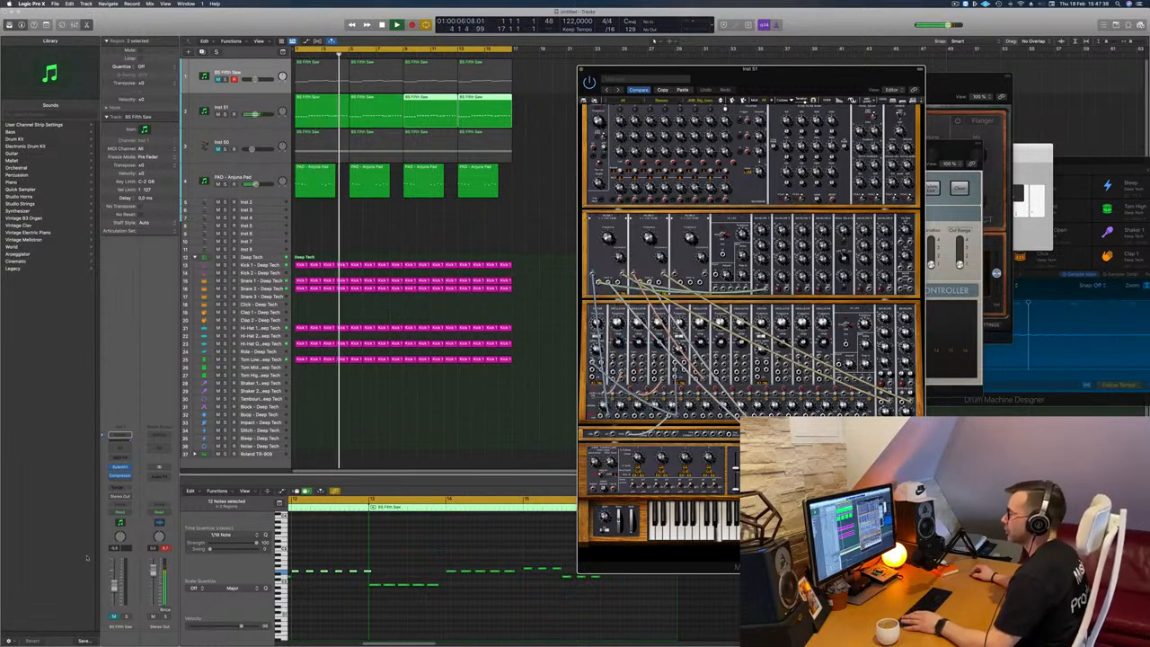
Step: Select the Inst 51 track and mute the Tom Low drum track, restarting playback to hear the mix
left_click(252, 107)
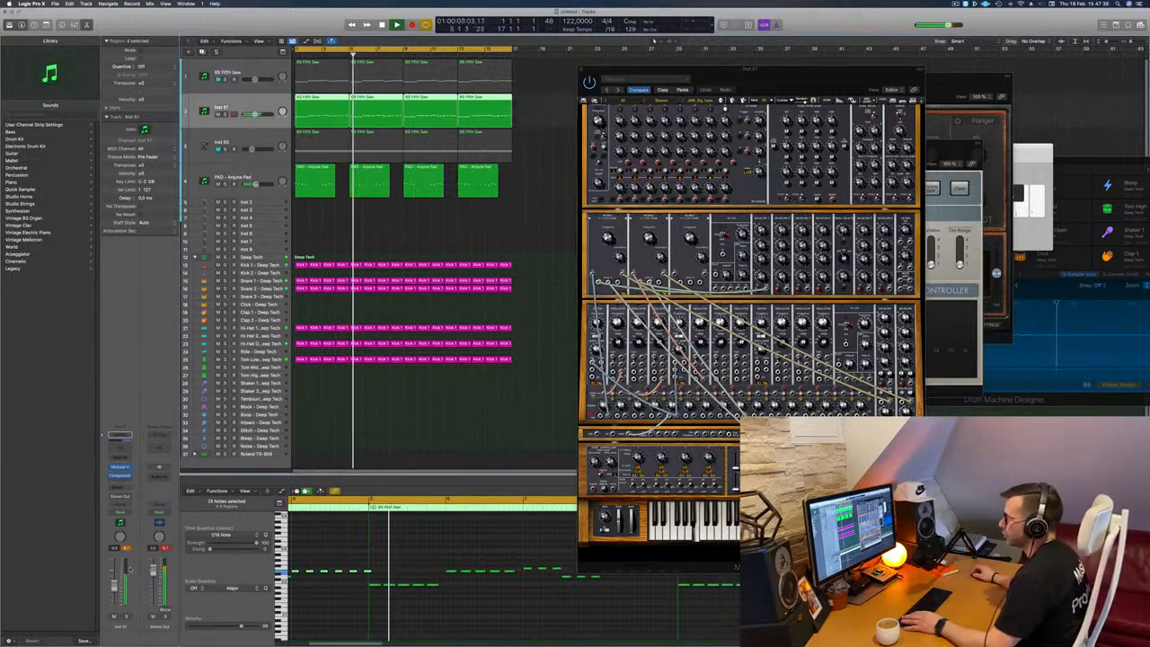
key("space")
key("space")
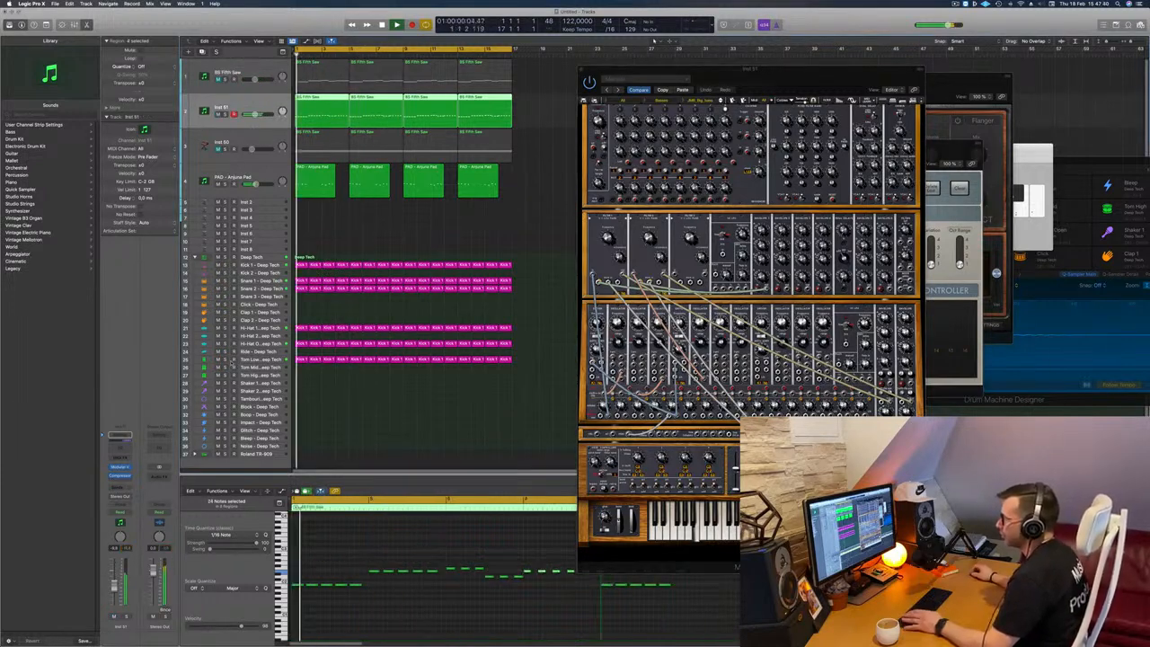
left_click(218, 359)
key("space")
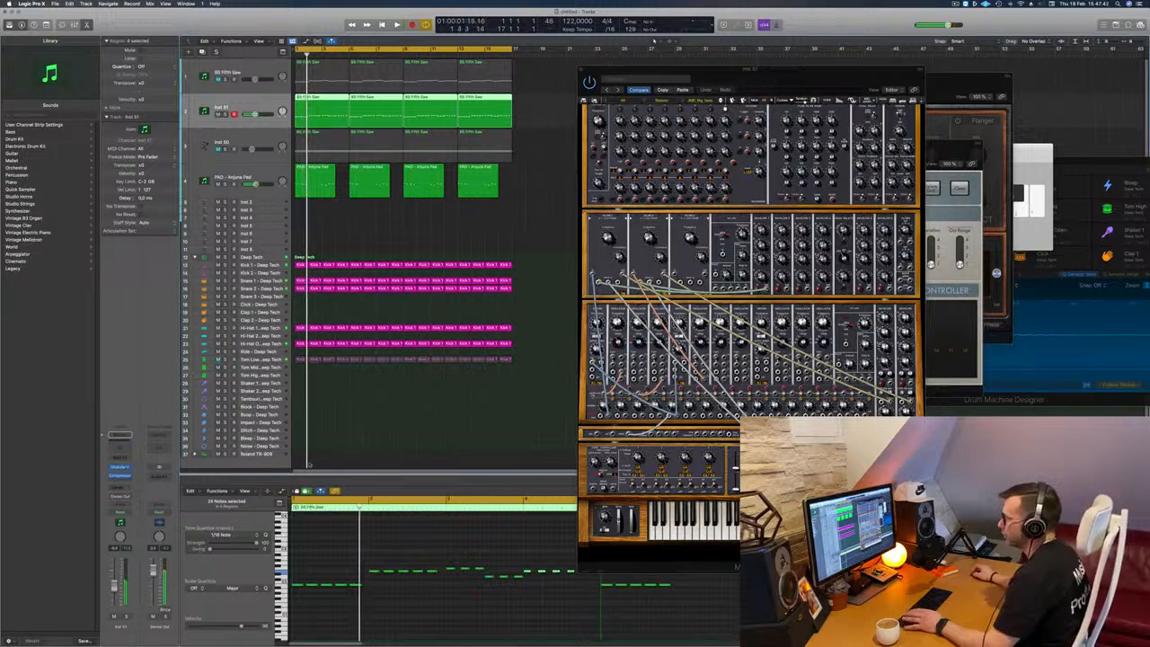
key("space")
Step: Open the first Inst 51 region's notes in the piano roll, check them collapsed, and show the note velocity automation lane
left_click(375, 235)
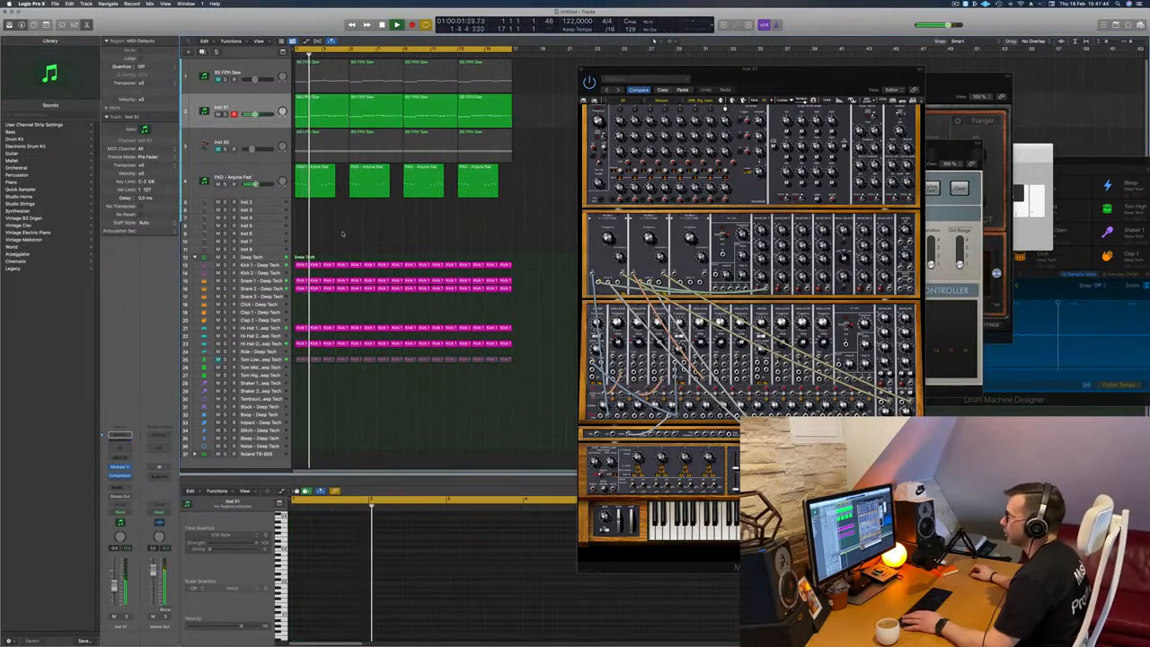
left_click(327, 115)
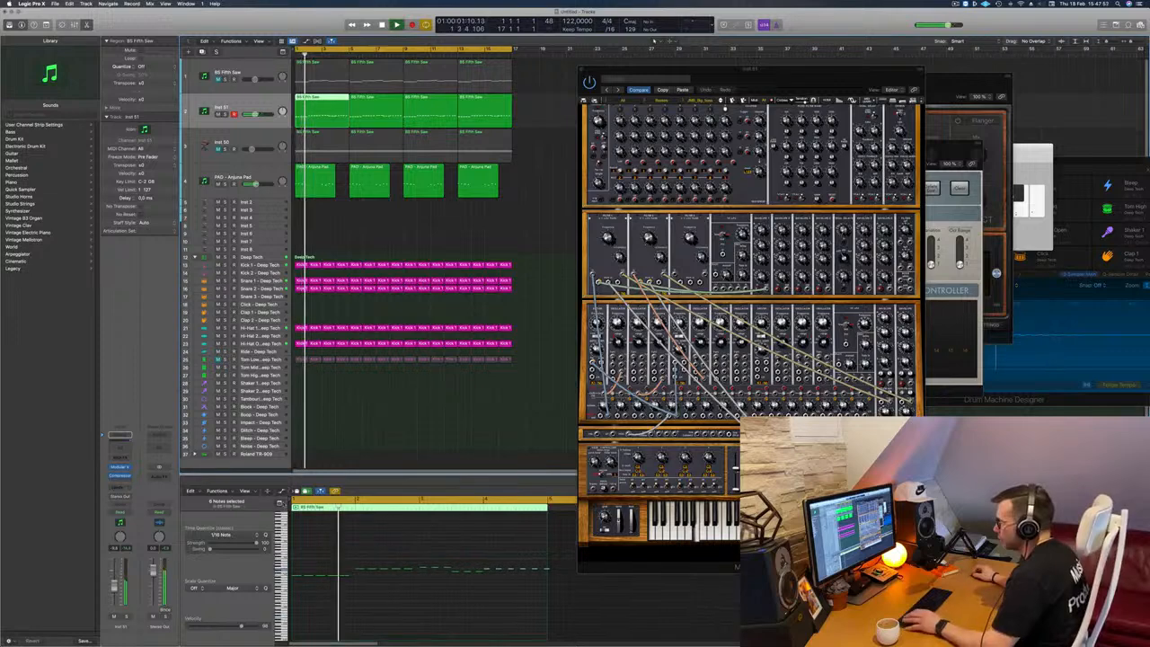
left_click(267, 491)
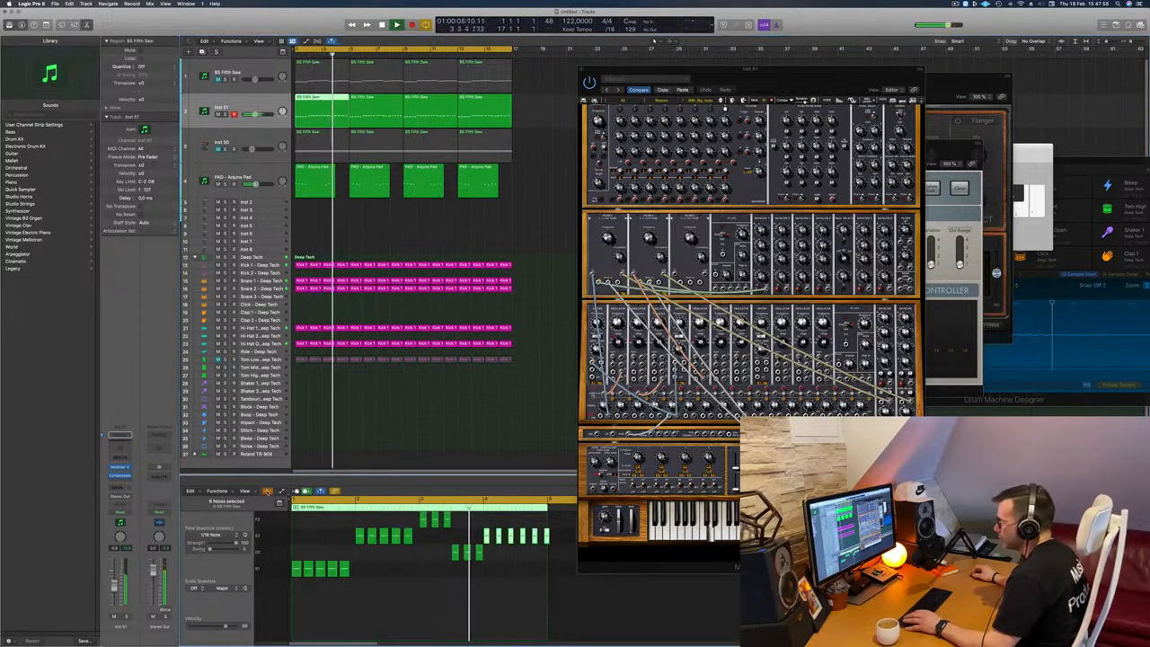
left_click(268, 492)
left_click(281, 491)
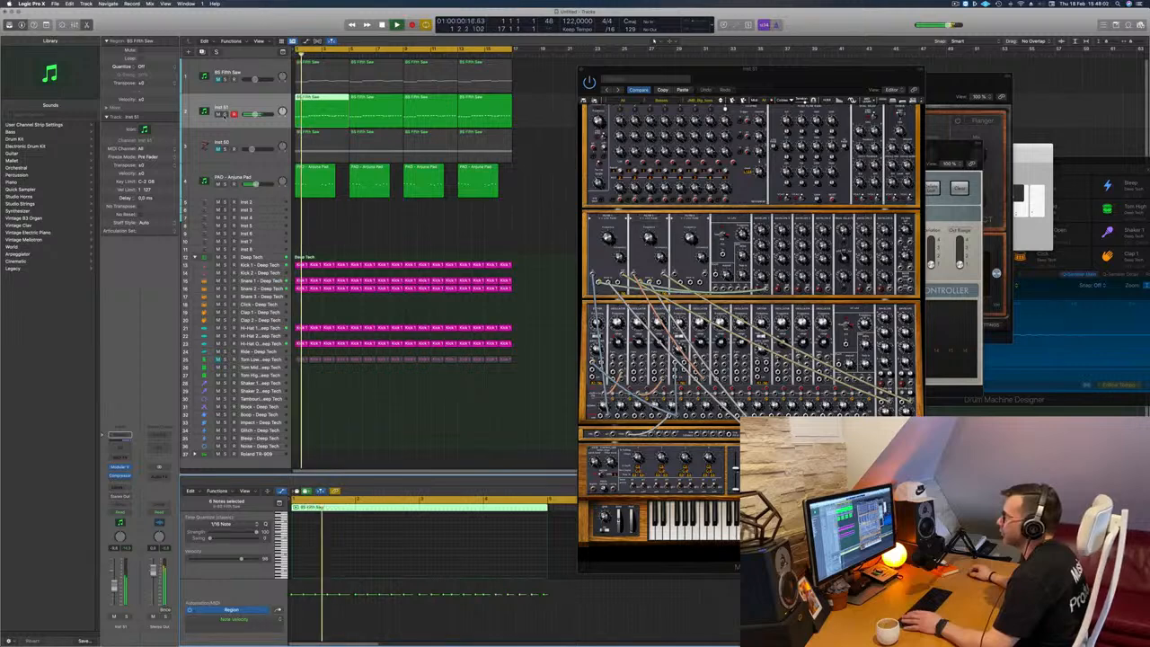
Step: Listen to Inst 51 soloed, release the solo, and unmute the BS Fifth Saw track during playback
key("s")
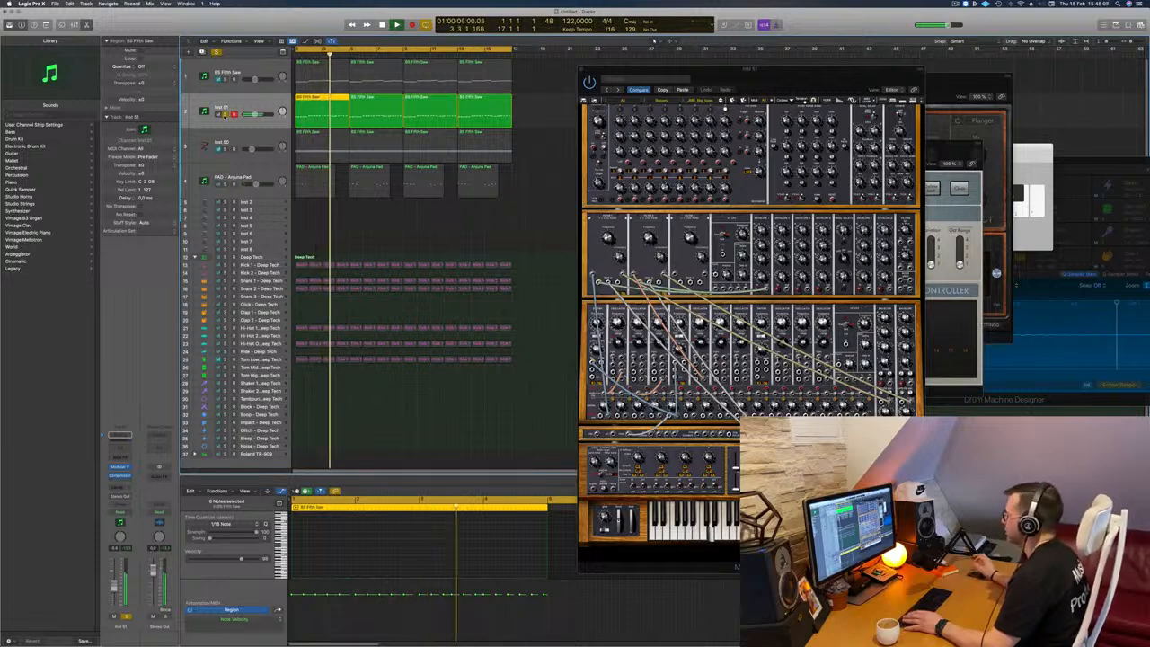
key("s")
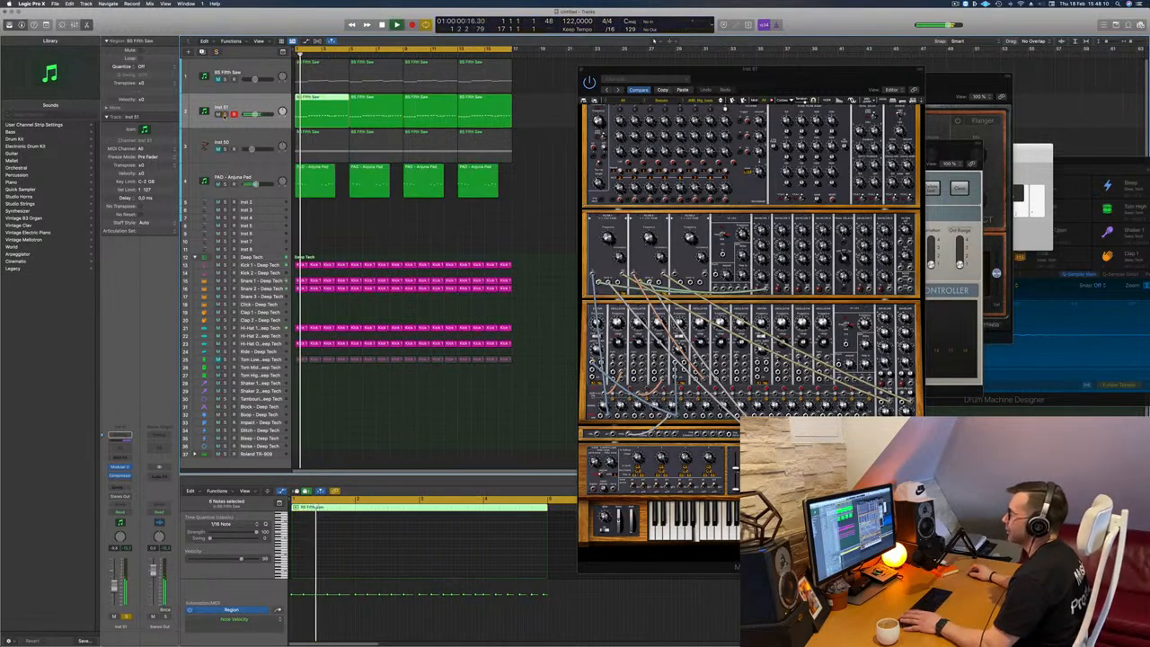
key("super+Left")
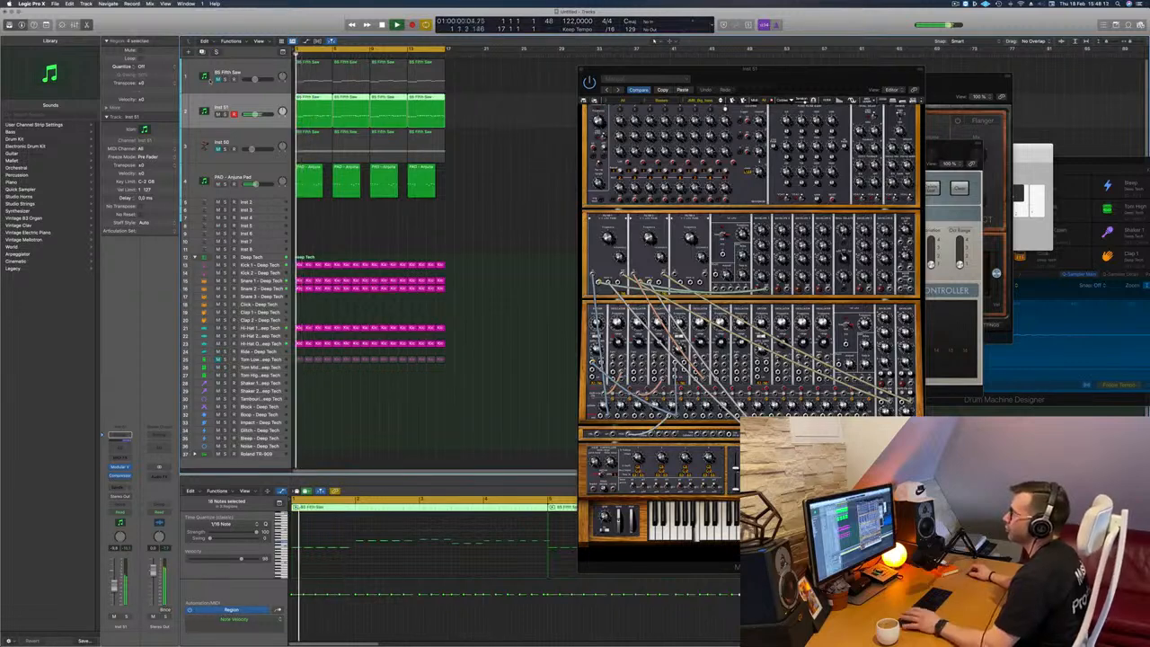
left_click(216, 80)
key("space")
key("super+Left")
key("super+Left")
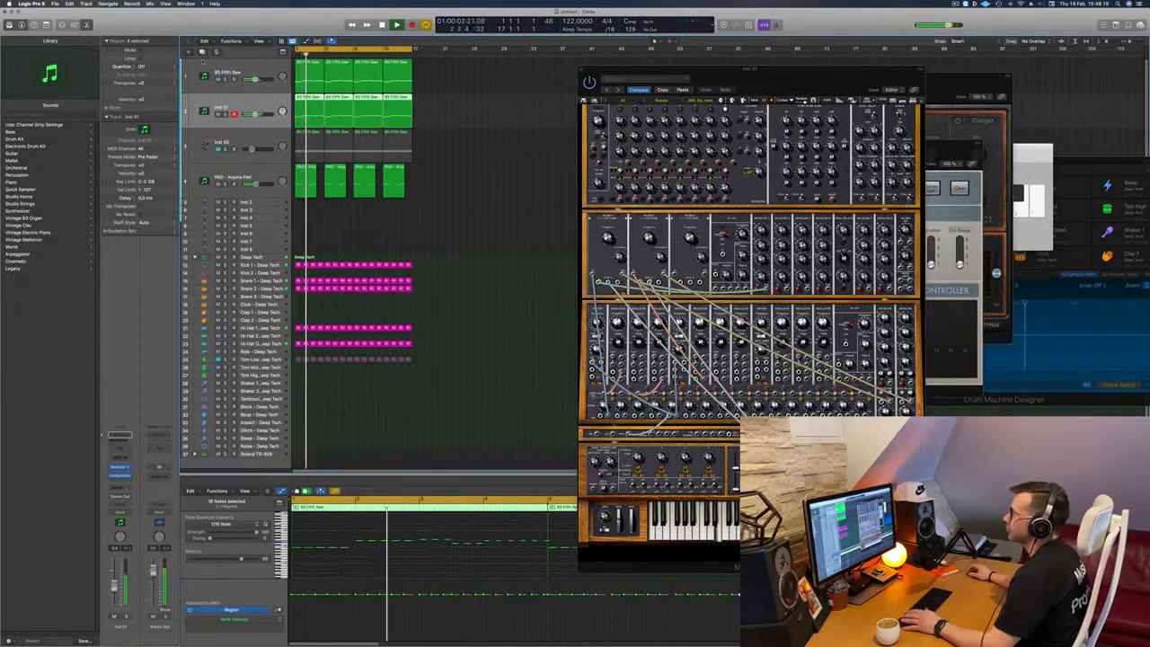
Step: Add a Channel EQ to the BS Fifth Saw track with a low cut at about 150 Hz and lower the track's volume slightly
key("Up")
double_click(120, 435)
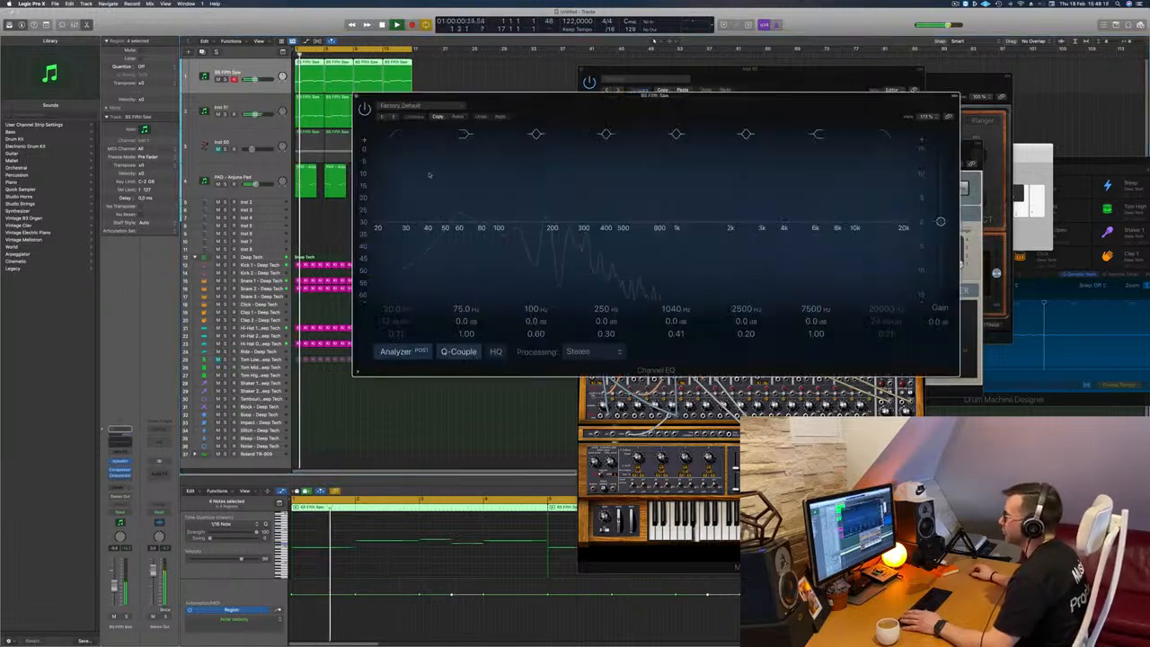
left_click_drag(441, 204, 539, 184)
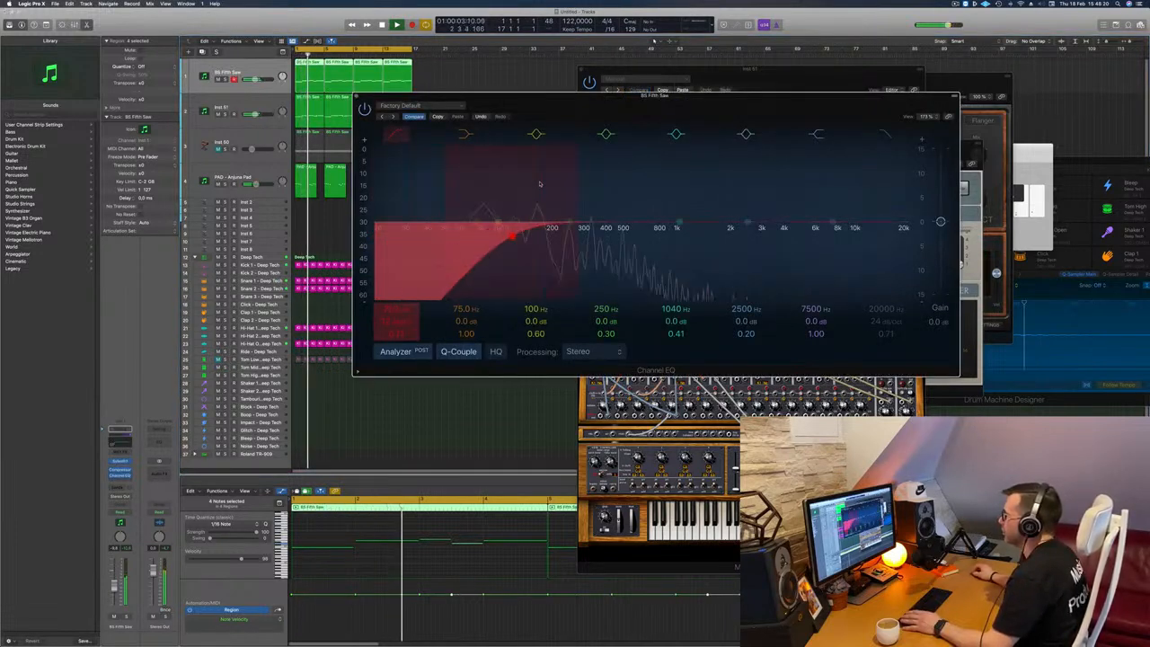
left_click_drag(515, 236, 529, 232)
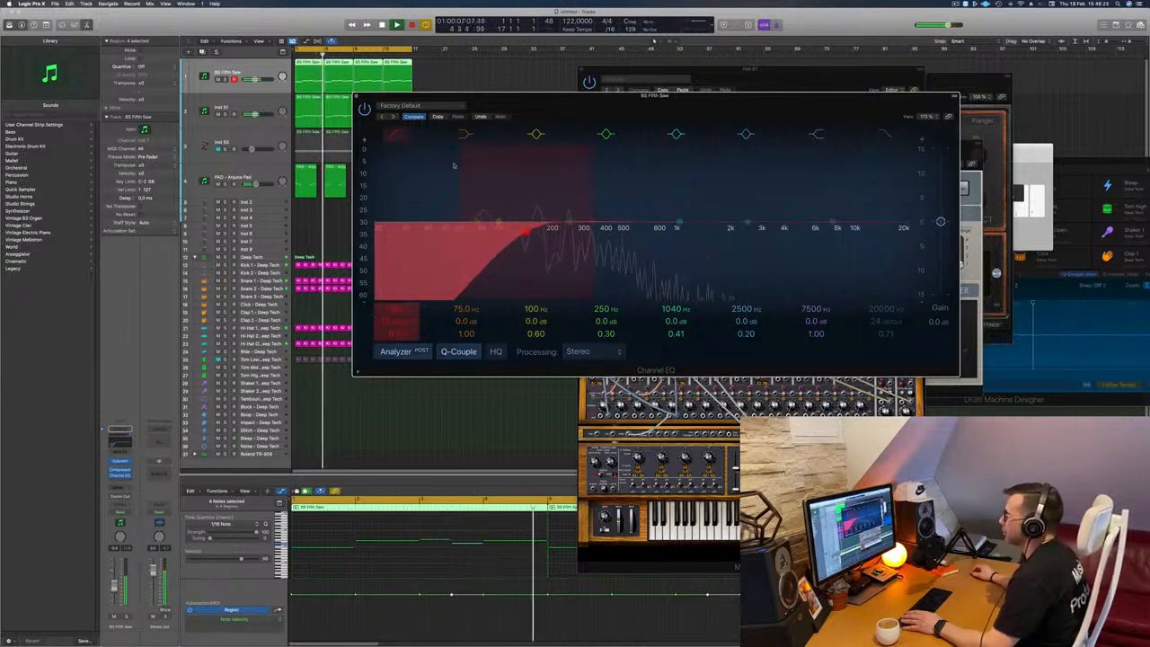
left_click(357, 96)
key("space")
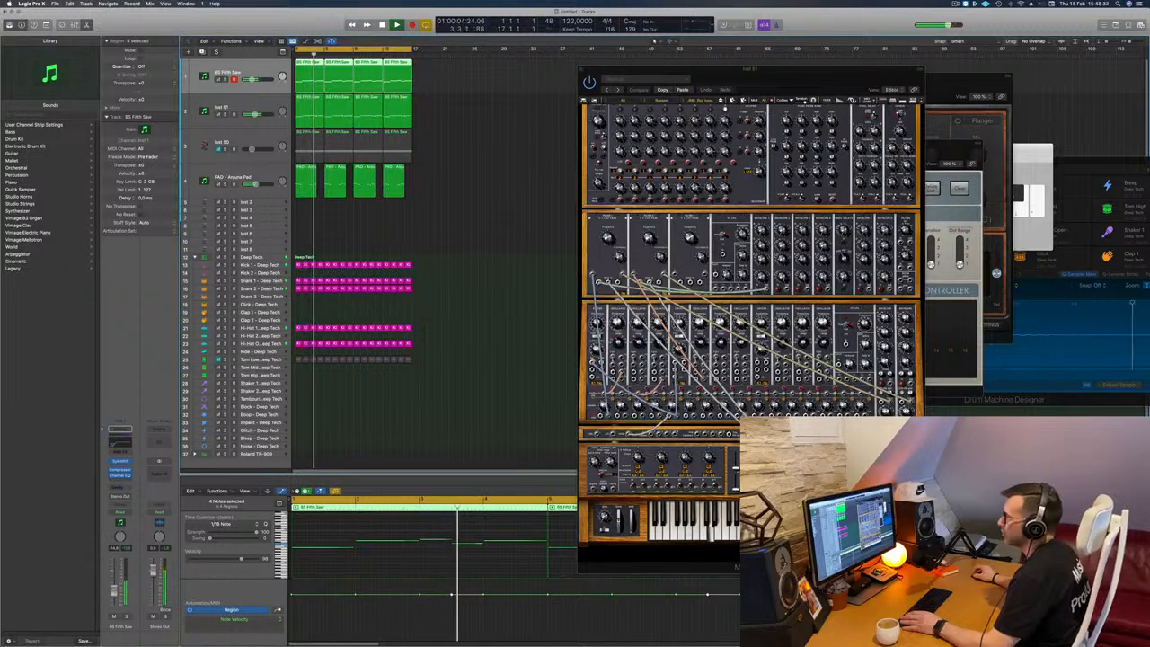
Step: Close the Modular V plug-in window, then select and unmute the Inst 50 track
left_click_drag(580, 71, 488, 81)
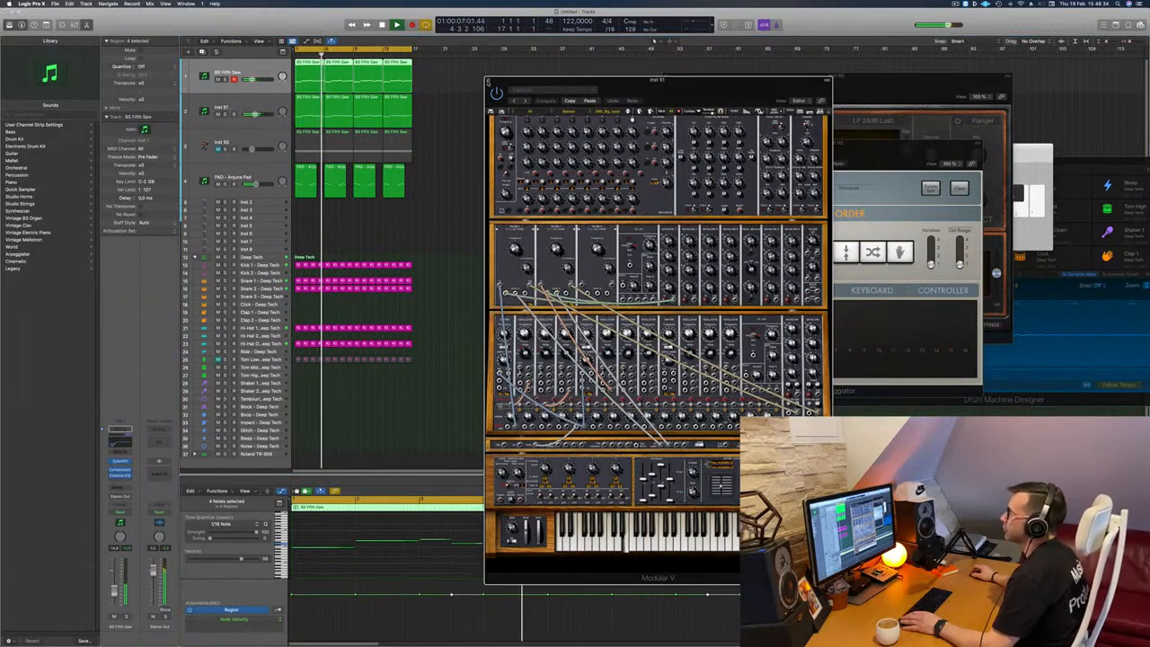
left_click(489, 80)
left_click(255, 142)
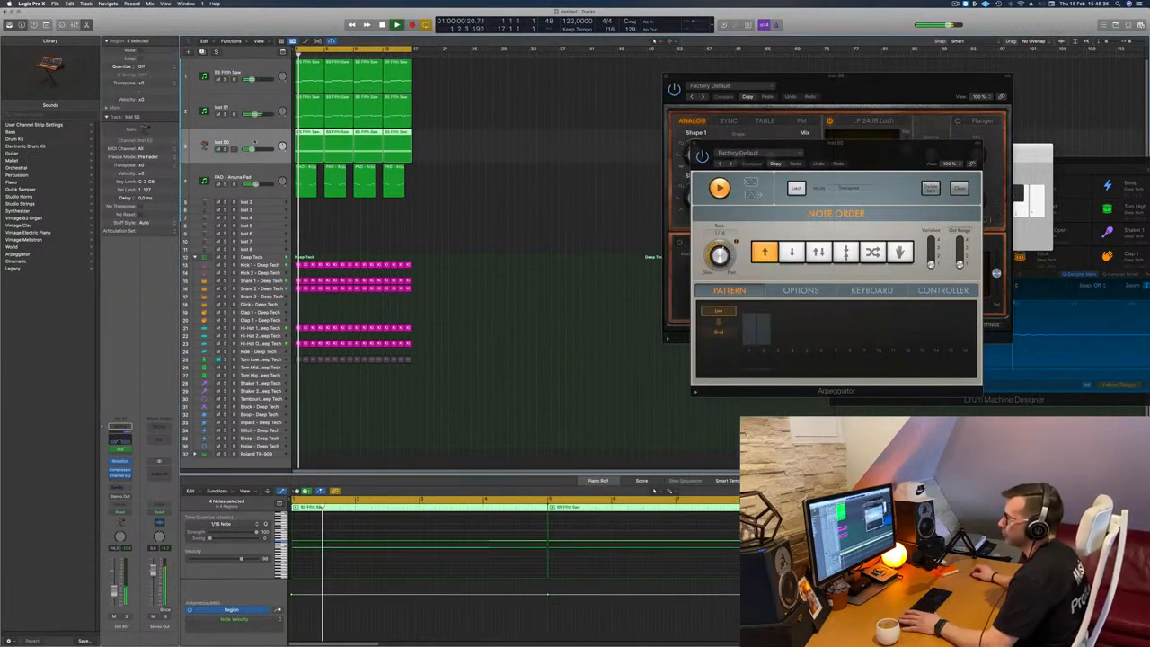
Step: Set the low cut in Inst 50's Channel EQ to 200 Hz at 12 dB/Oct and slightly adjust the track's volume
left_click(119, 475)
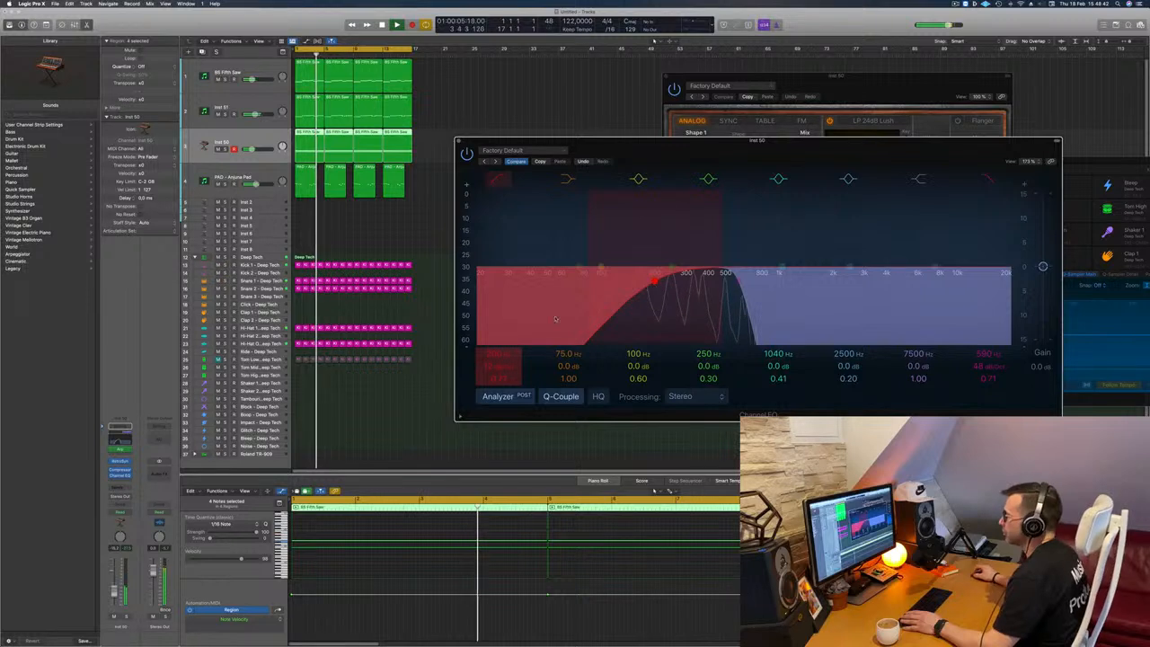
left_click_drag(115, 592, 115, 589)
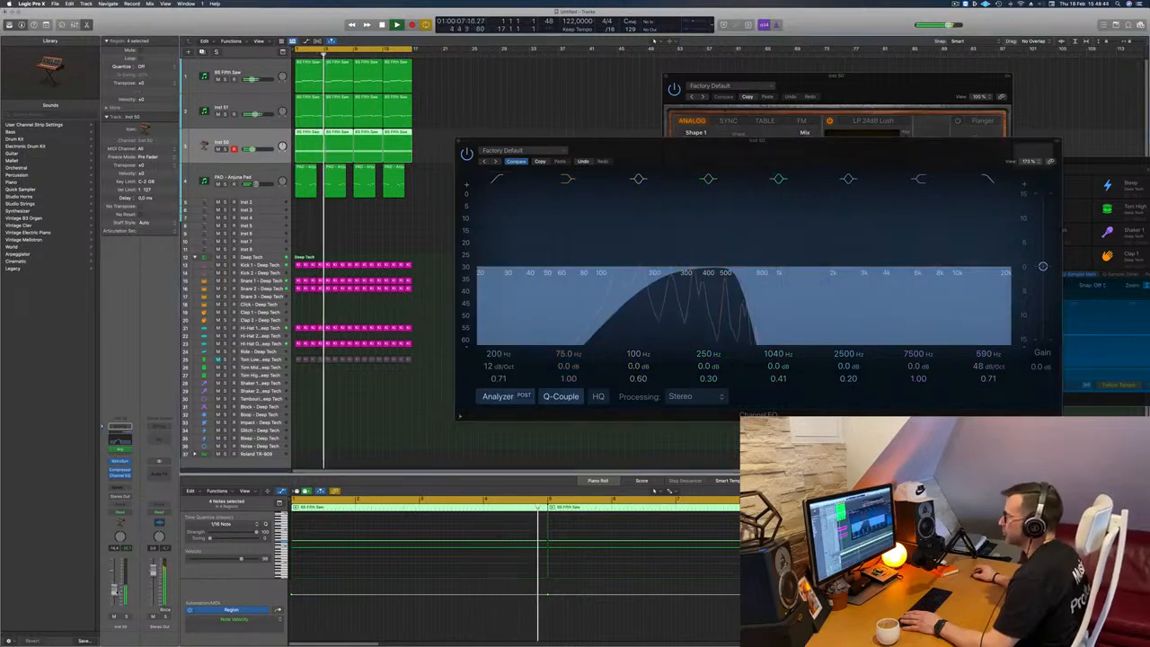
left_click(459, 141)
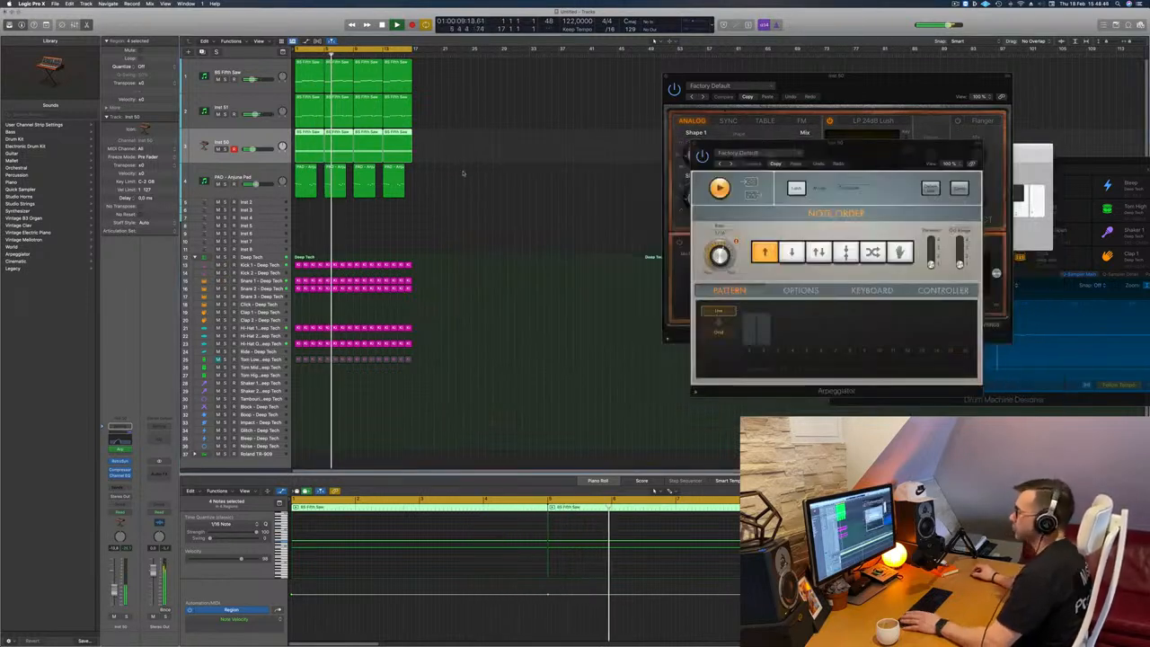
Step: Restart playback and repeat all regions of the 16-bar arrangement twice, extending every track to 48 bars
key("Return")
key("super+r")
Step: Repeat the selected 16-bar regions once more to fill 64 bars, move the Retro Synth window aside and close the Arpeggiator window
key("super+r")
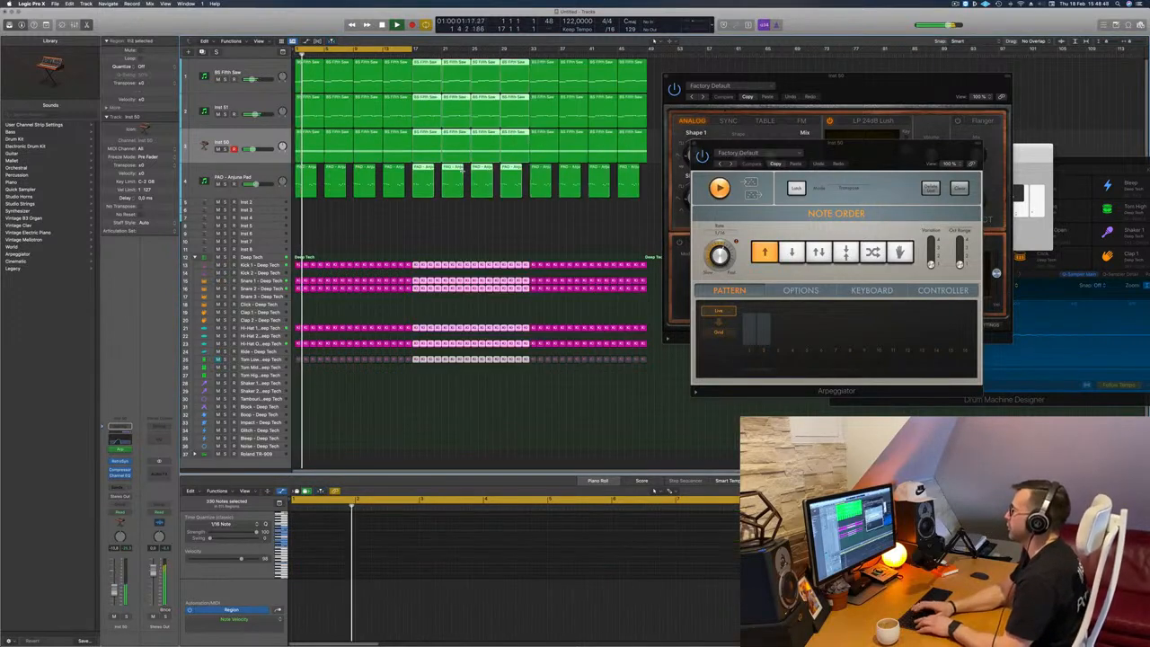
key("super+r")
key("super+Left")
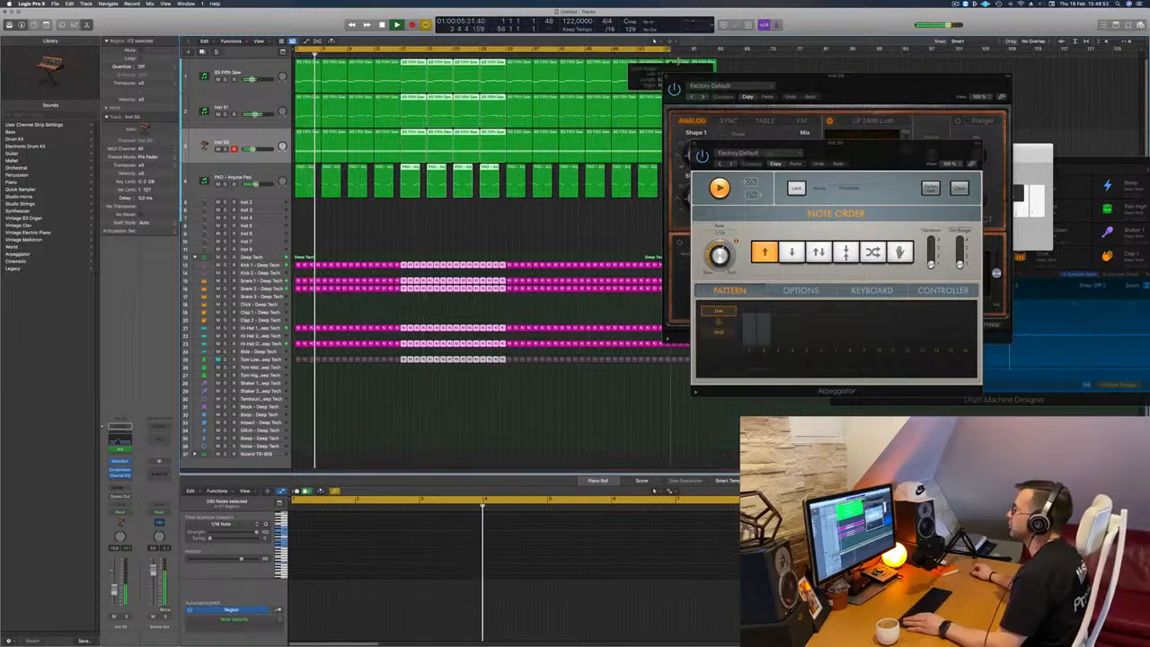
left_click_drag(805, 85, 880, 144)
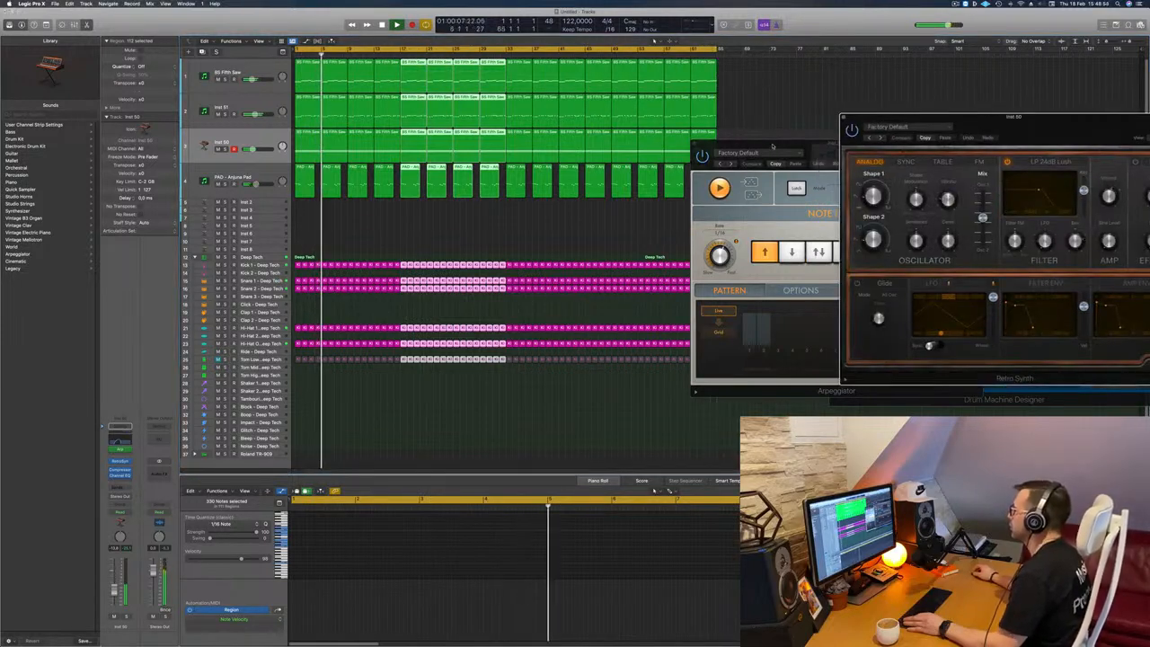
left_click_drag(772, 146, 638, 151)
key("super+w")
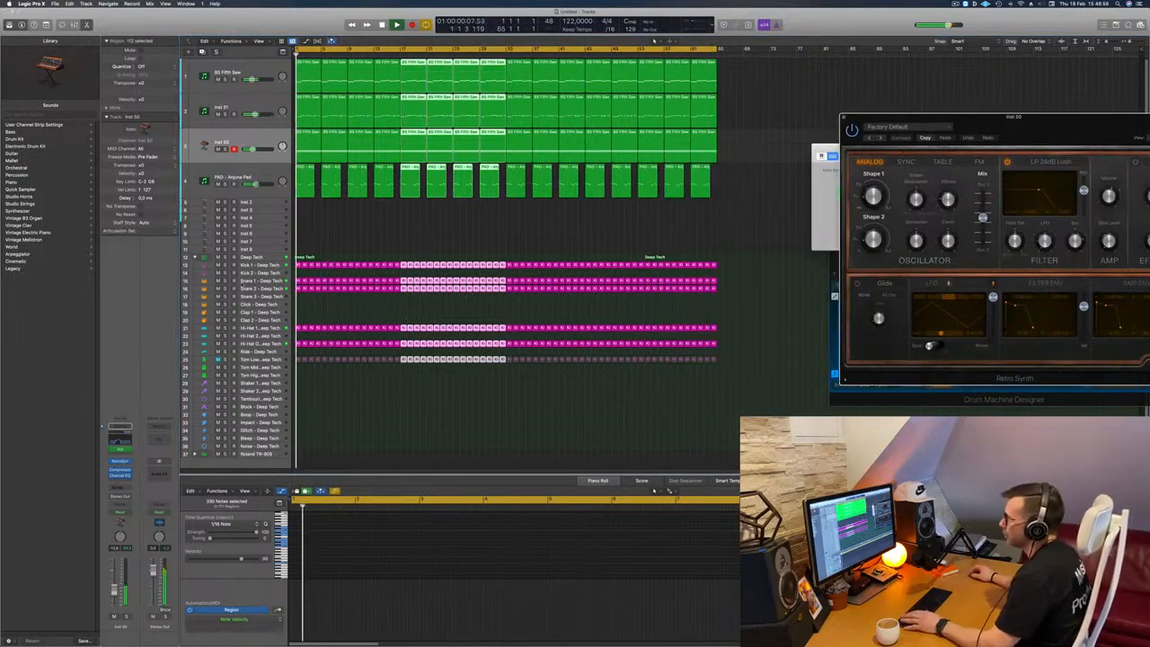
Step: Mute the Snare 2 track in the Deep Tech drum kit
left_click(248, 281)
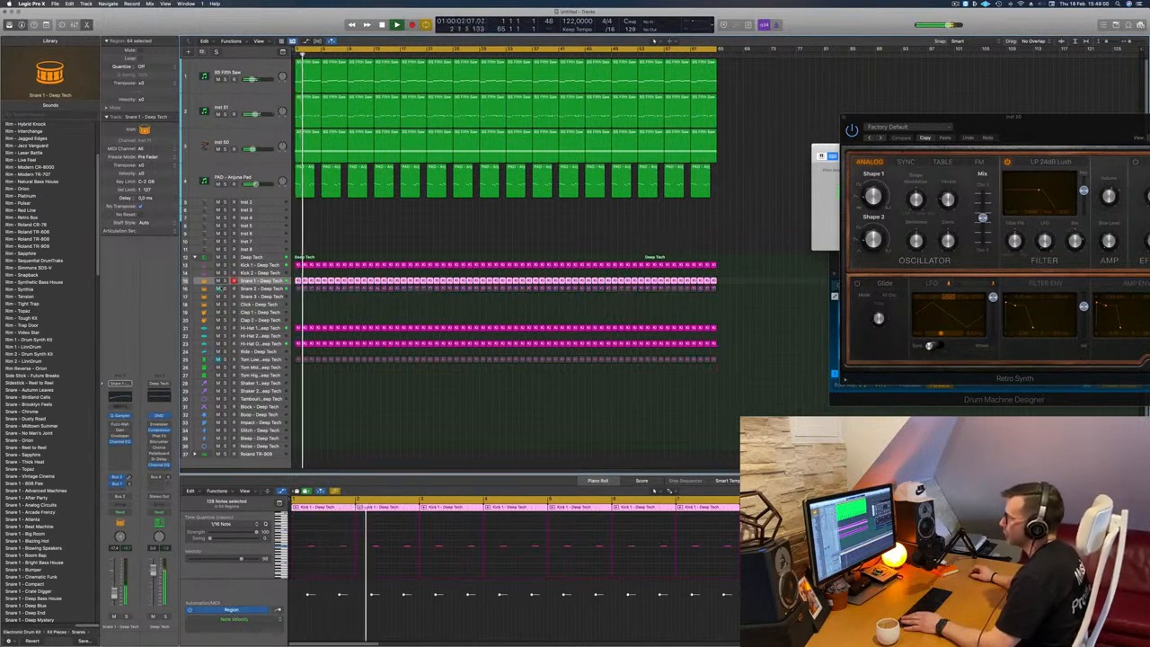
left_click(305, 302)
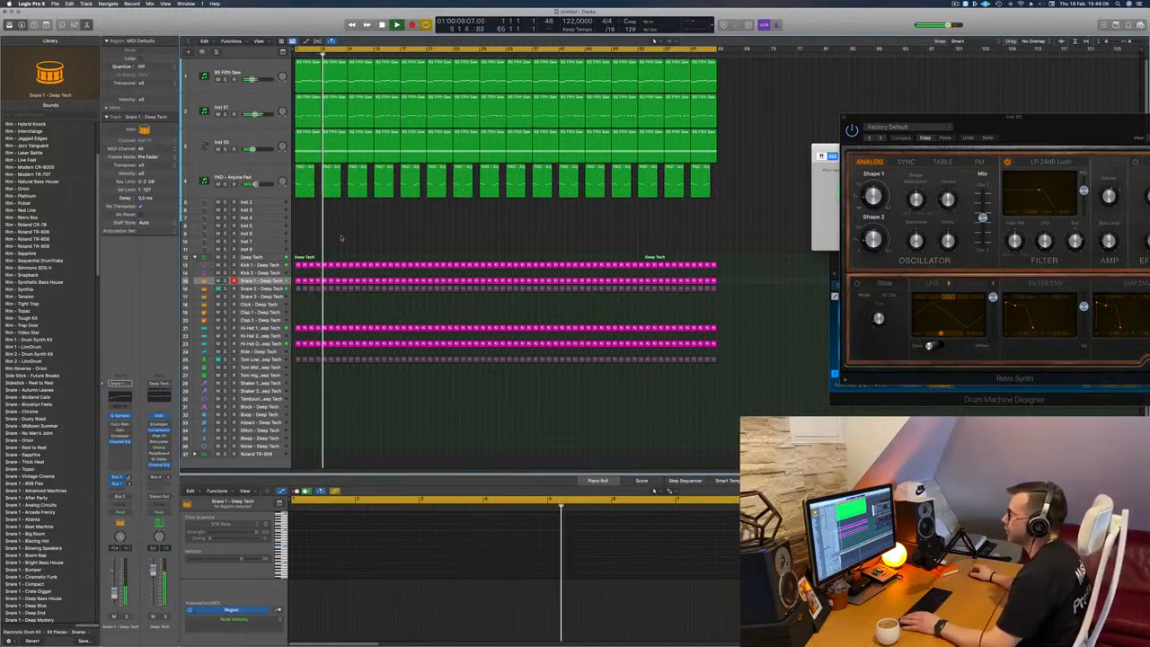
Step: Unmute the Tom Low track and set its Channel EQ low cut to 93.5 Hz at 24 dB/Oct
left_click(262, 360)
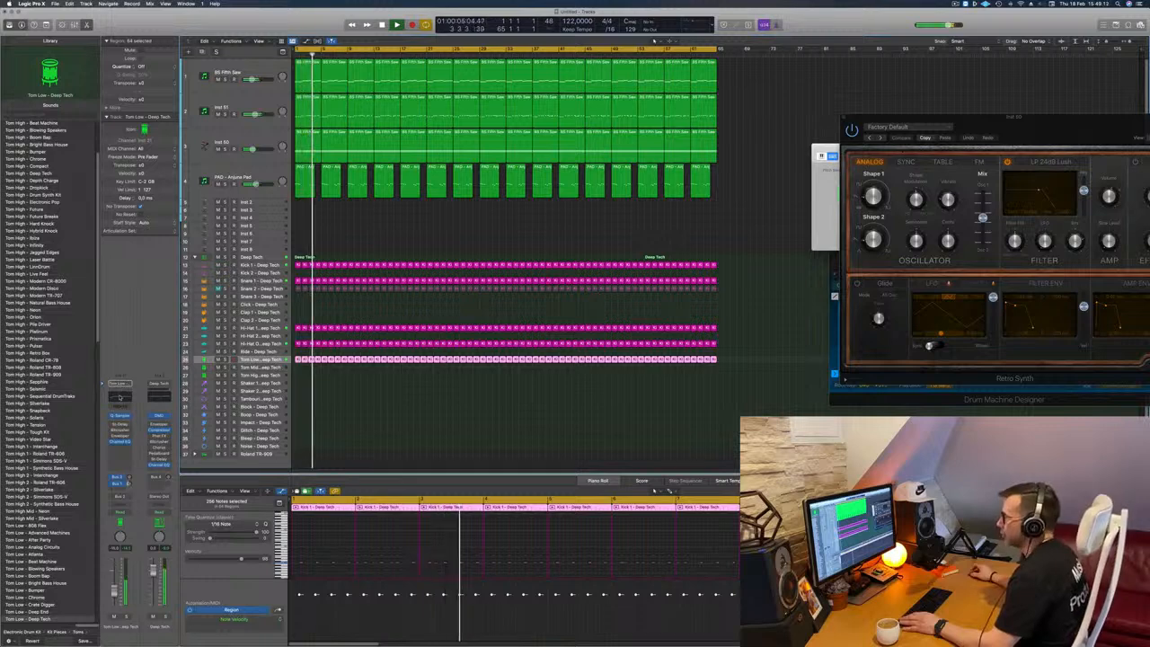
left_click(119, 397)
left_click_drag(385, 322, 385, 321)
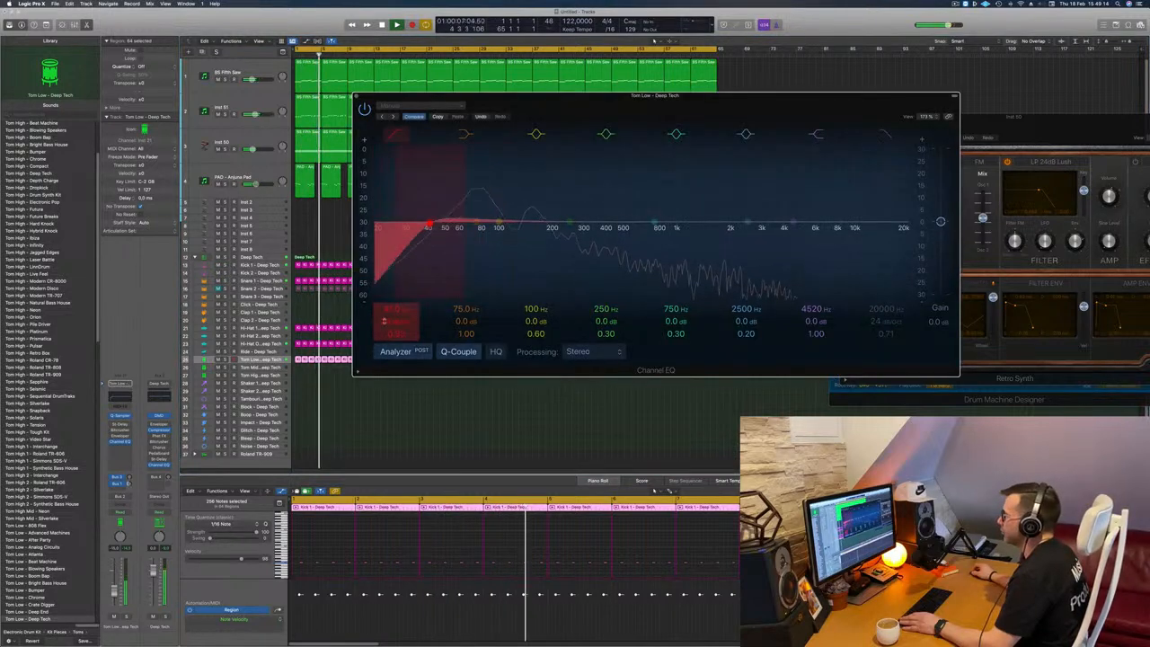
left_click_drag(428, 224, 486, 223)
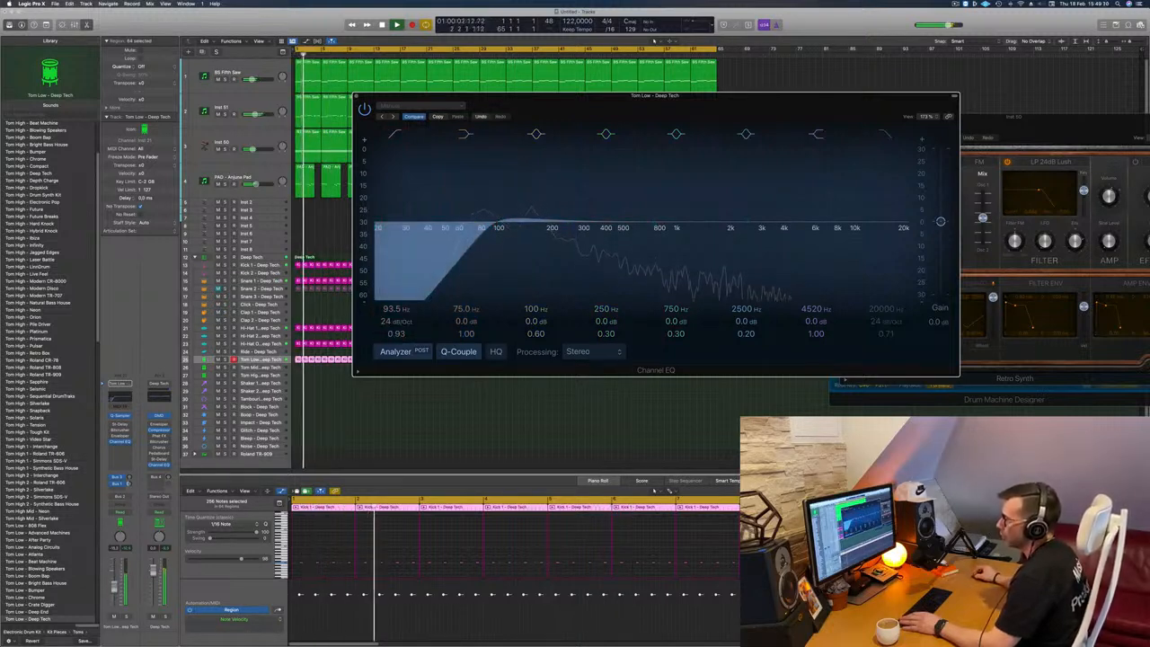
left_click(255, 359)
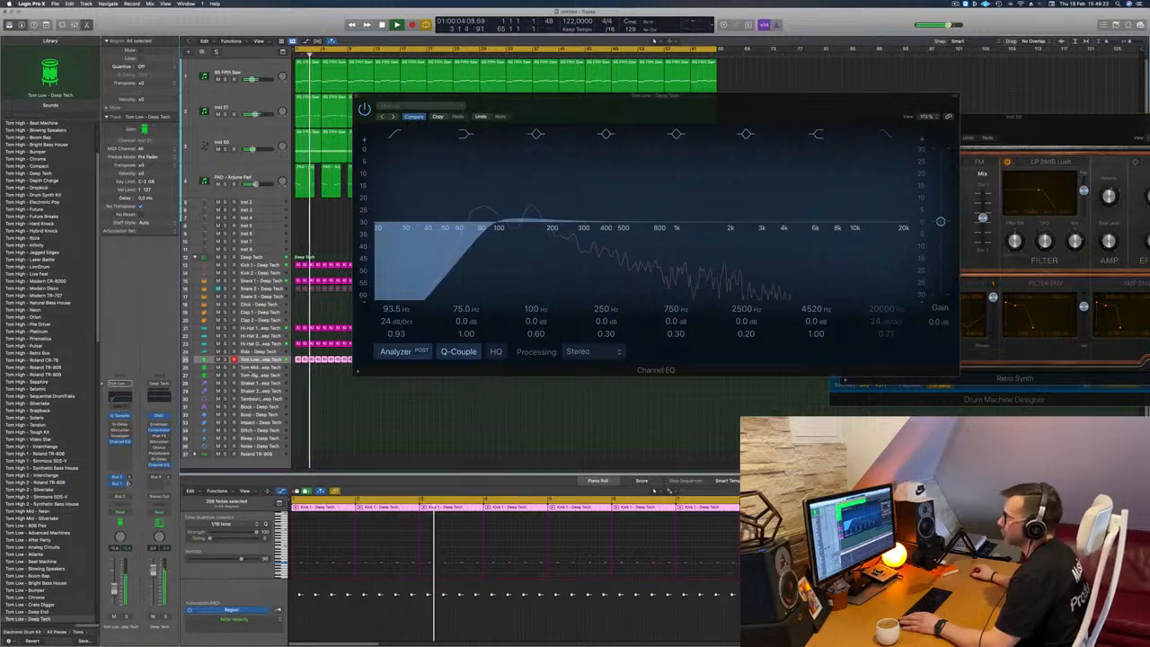
left_click(359, 99)
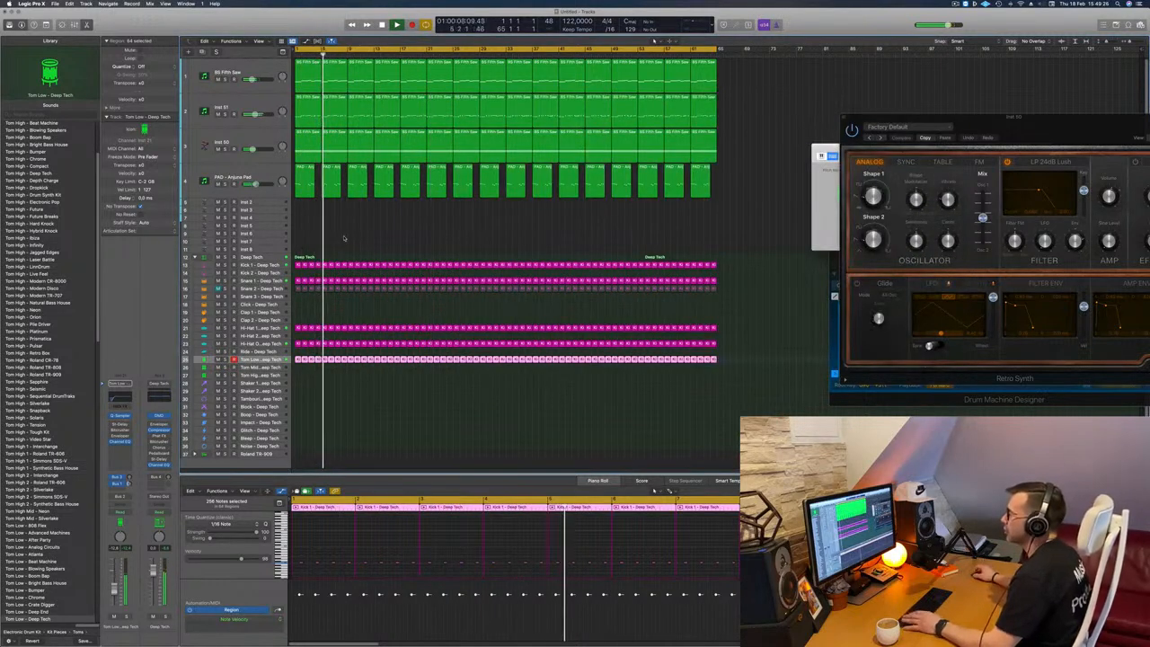
Step: Open the Sylenth1 instrument on the PAD - Anjuna Pad track and adjust its filter cutoff
left_click(343, 237)
left_click(235, 177)
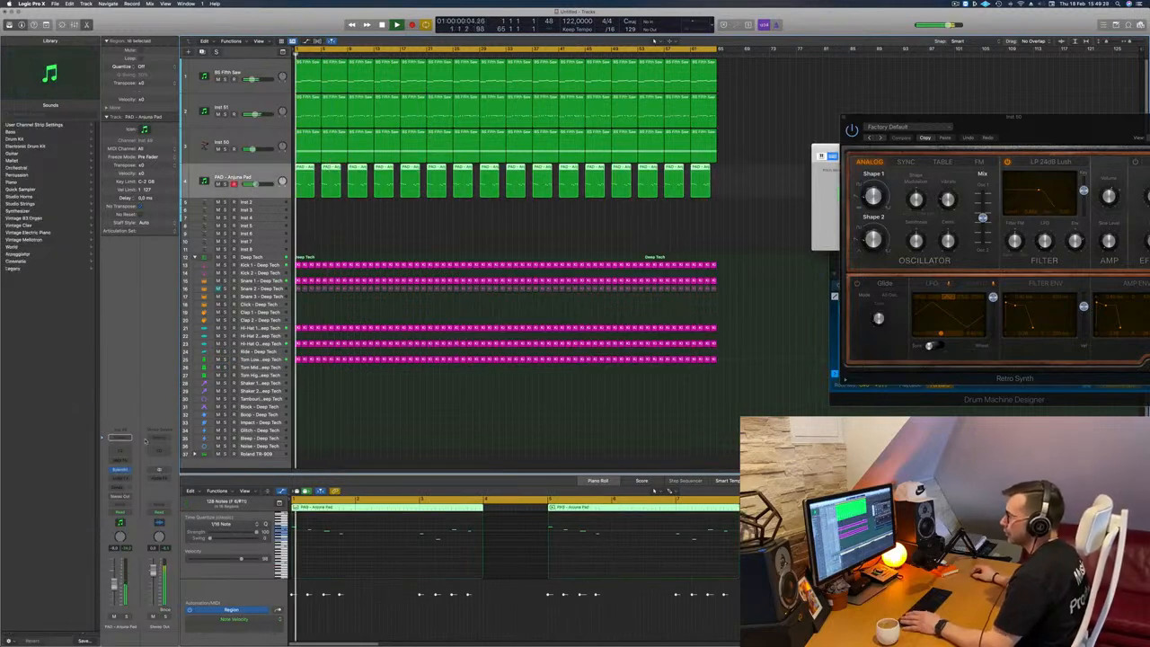
left_click(122, 469)
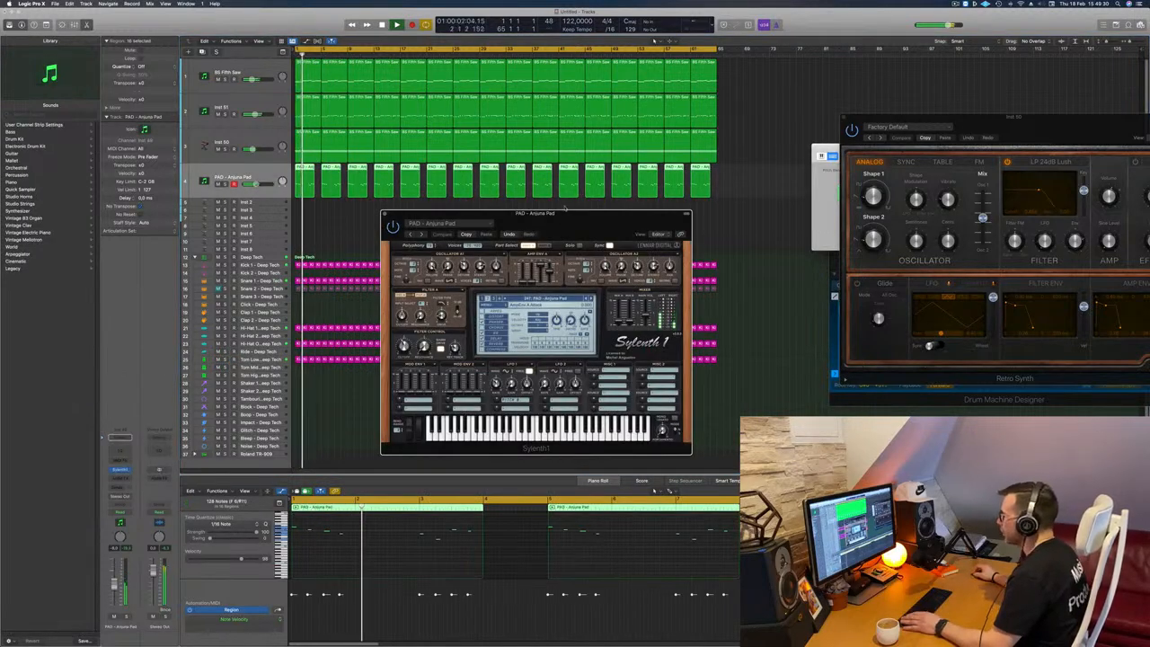
left_click_drag(565, 207, 561, 172)
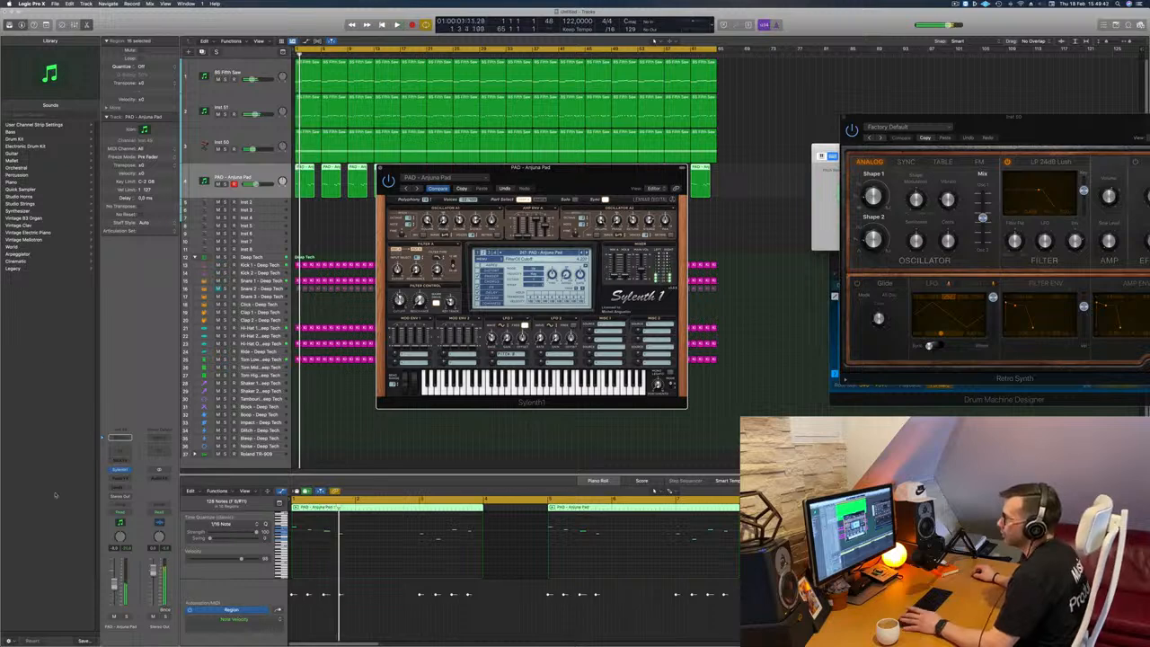
Step: Add a Bus 7 send to the pad track and insert a stereo SilverVerb on the bus's aux channel
left_click(120, 488)
mouse_move(120, 496)
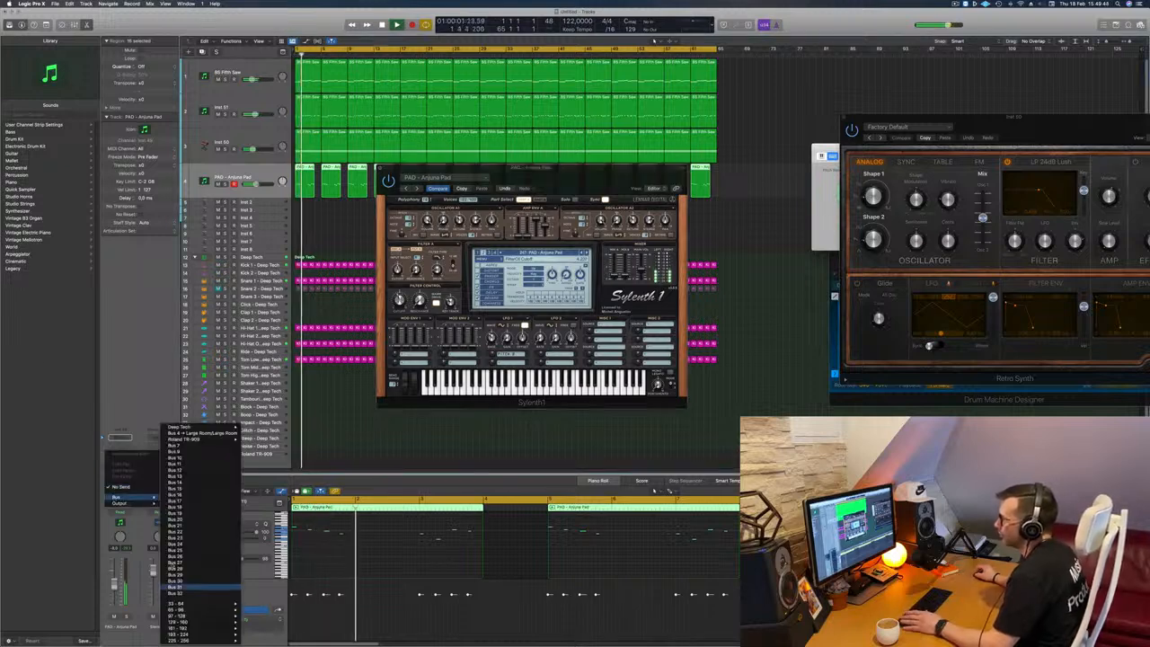
left_click(90, 393)
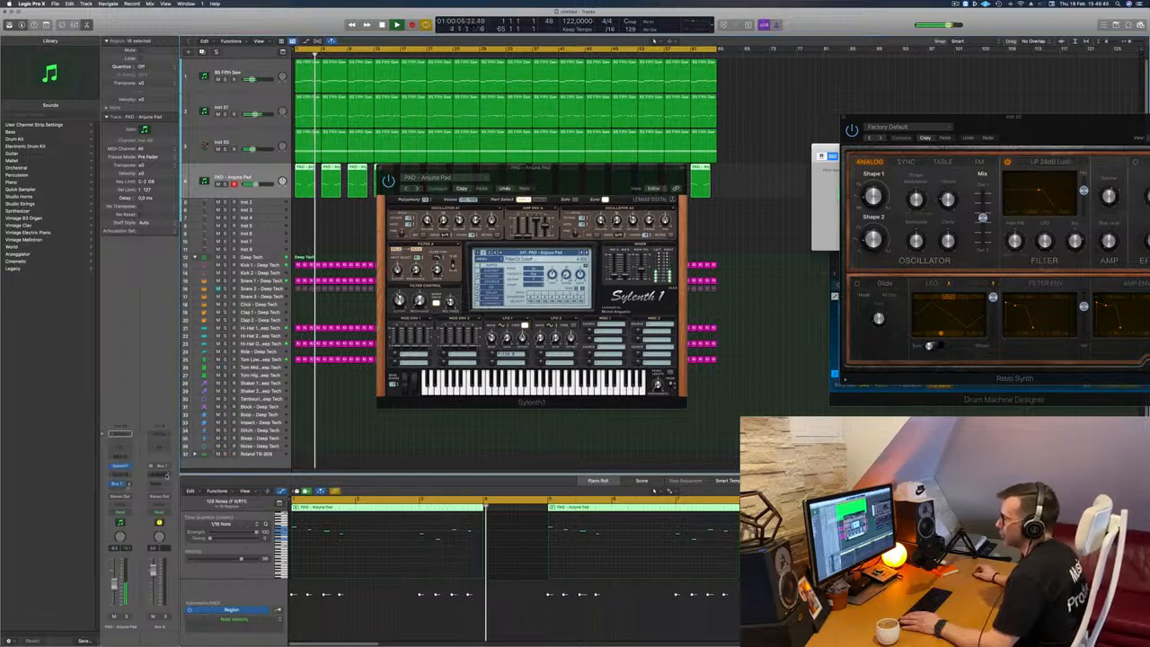
left_click(170, 471)
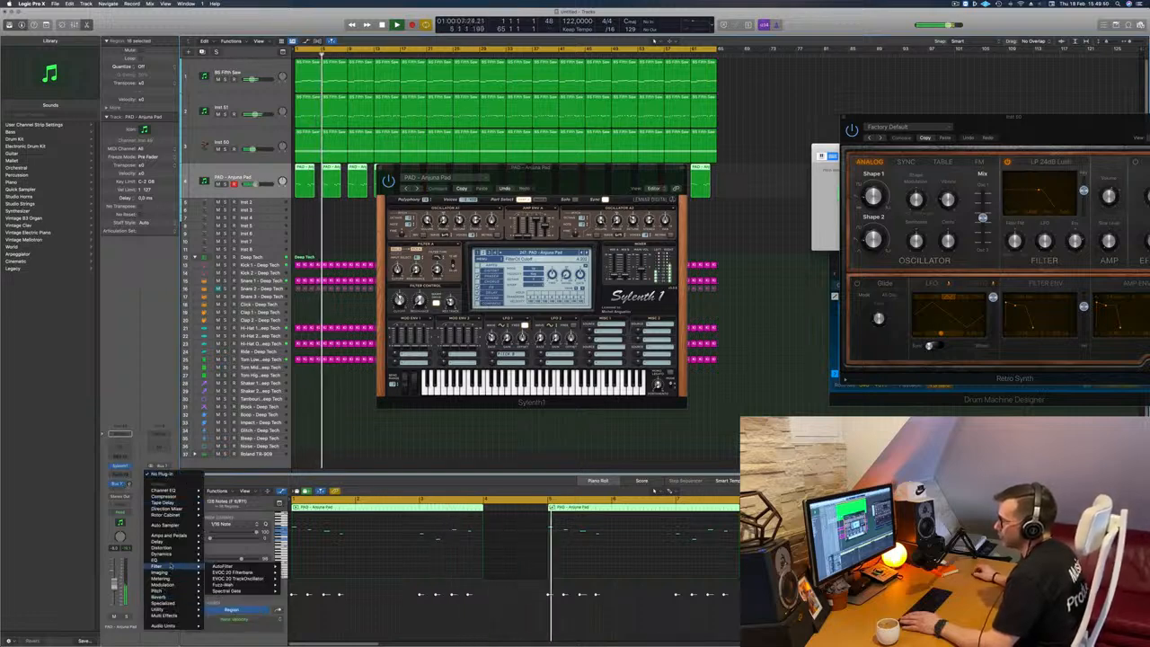
mouse_move(178, 597)
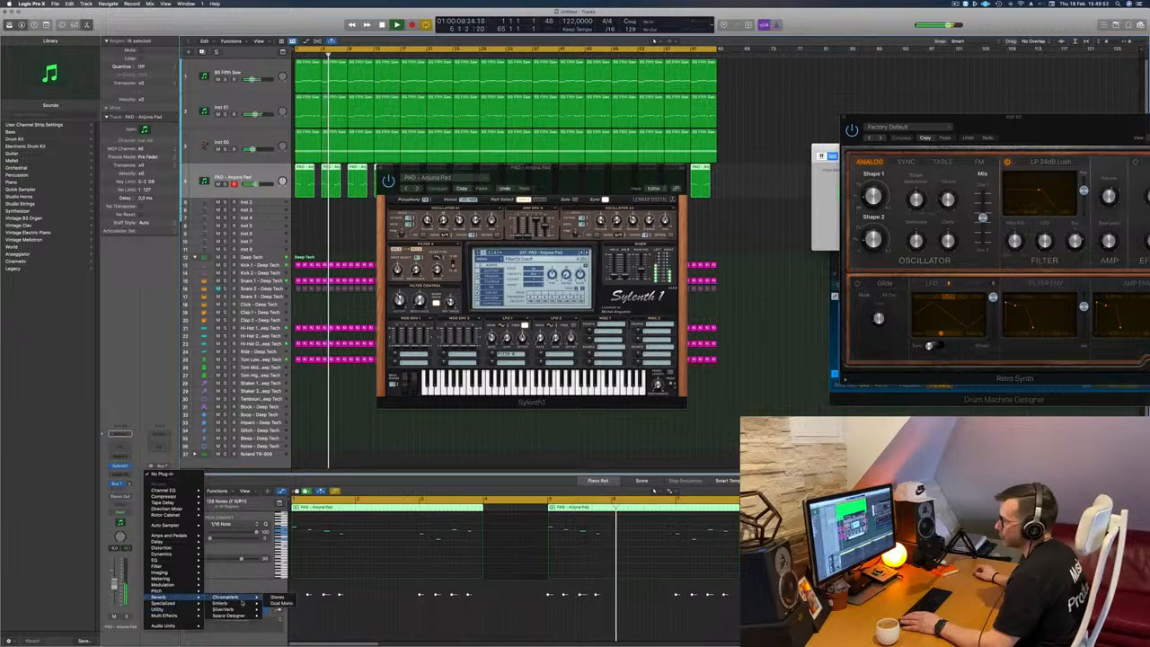
mouse_move(229, 609)
left_click(278, 609)
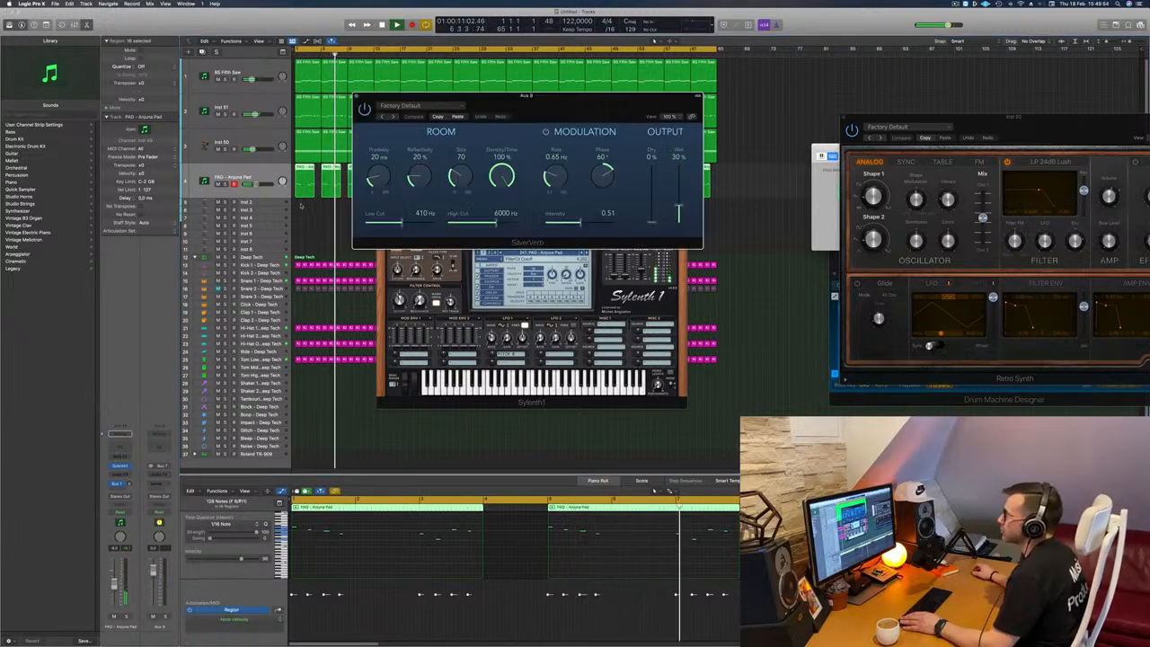
Step: Load the saved user preset in SilverVerb, close its window and restart playback while raising the pad's Bus 7 send
left_click(400, 105)
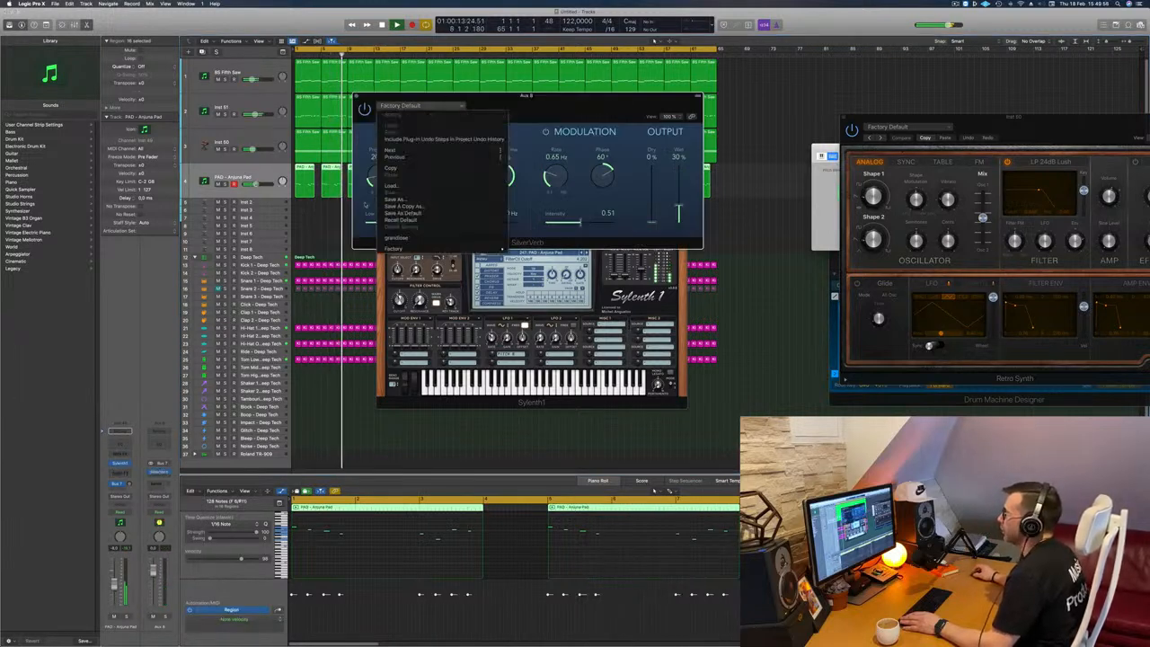
left_click(396, 237)
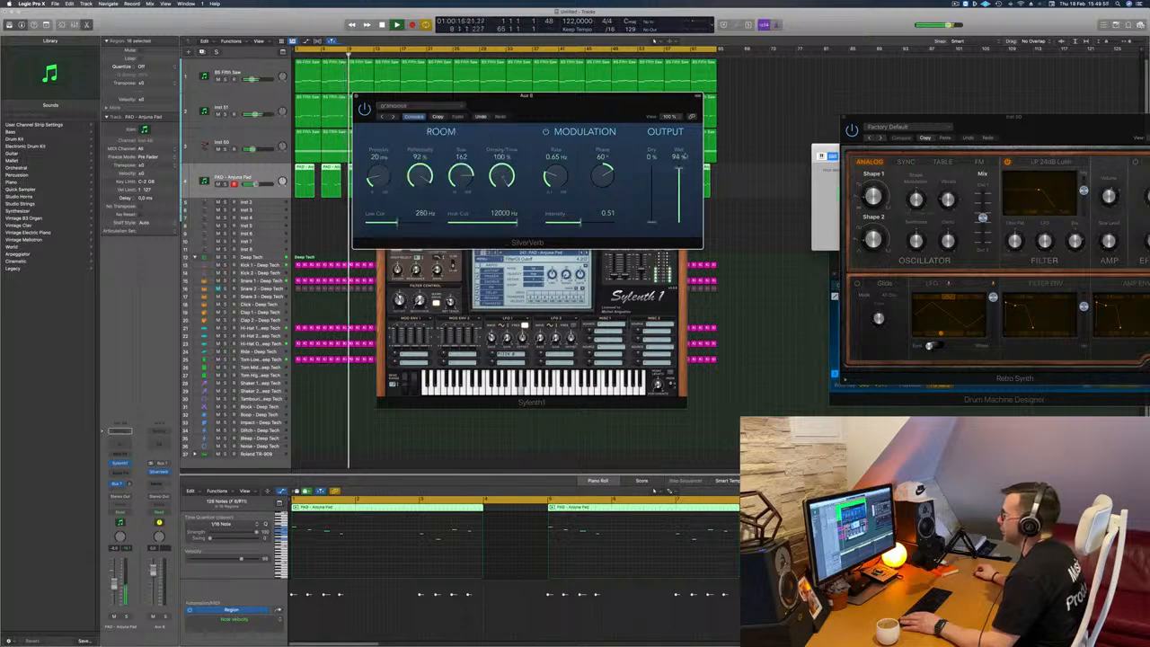
left_click(356, 97)
key("space")
key("space")
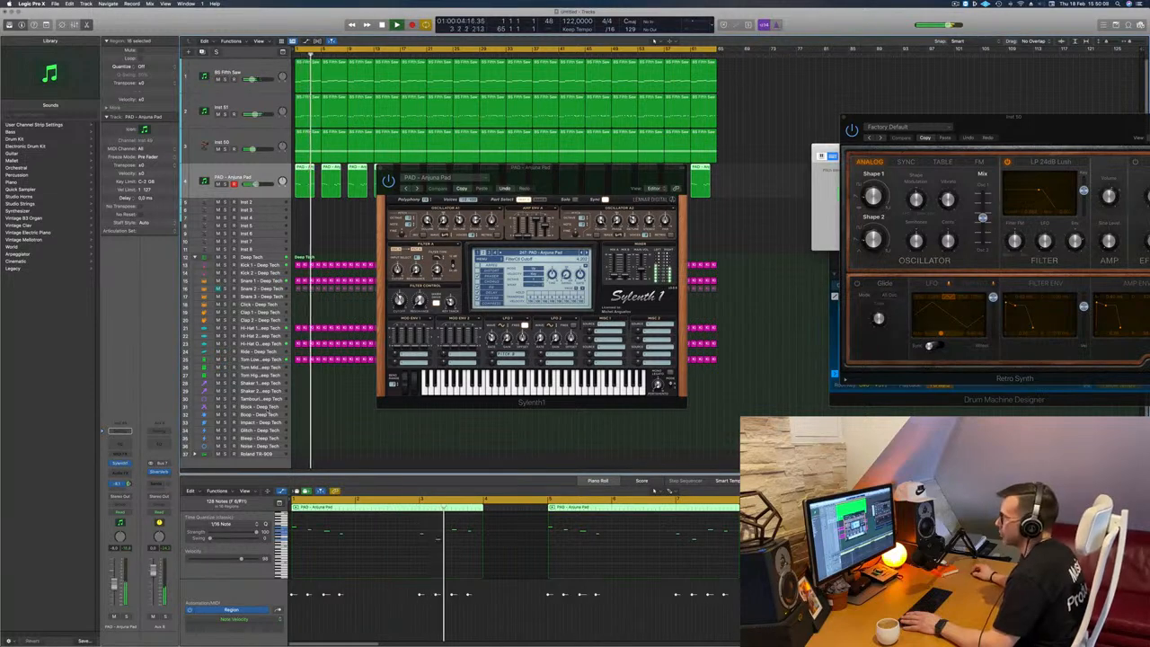
Step: Close the Sylenth1 window, then select the Inst 50 track and lower its volume slightly
left_click_drag(560, 173, 532, 271)
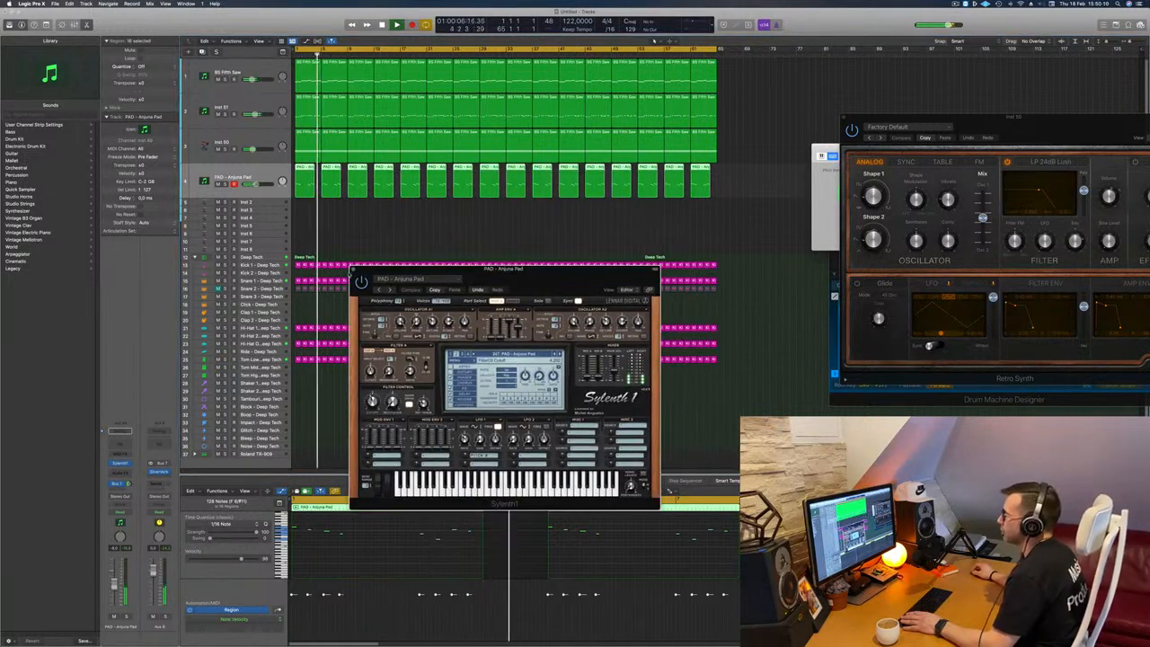
left_click(353, 267)
left_click(351, 232)
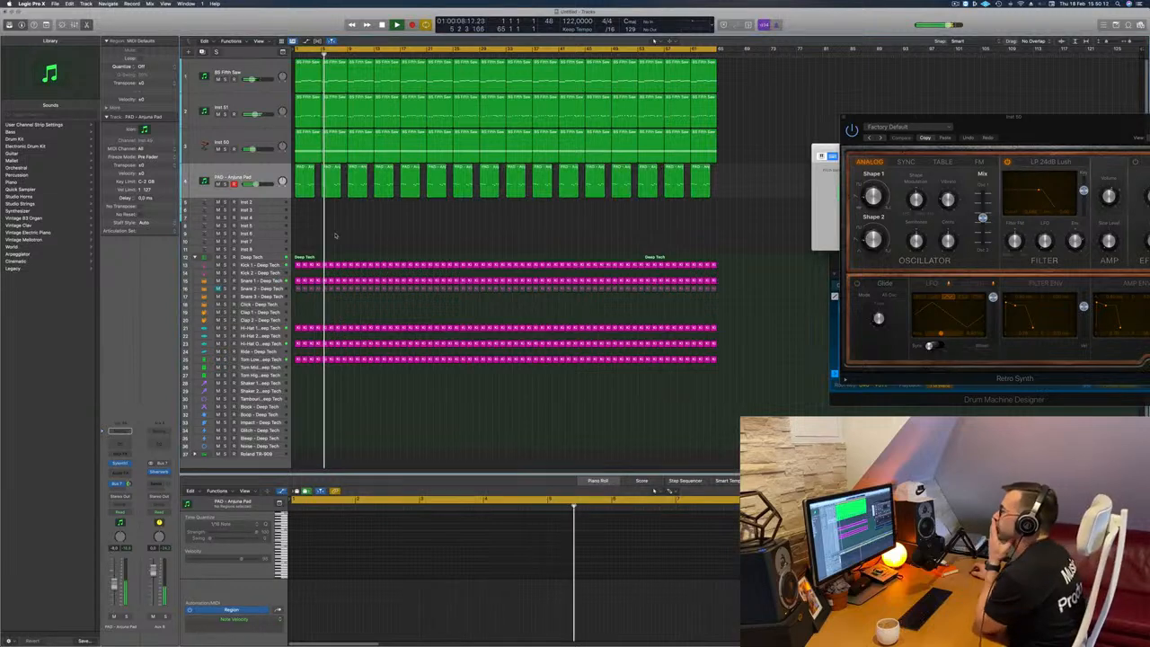
left_click(263, 137)
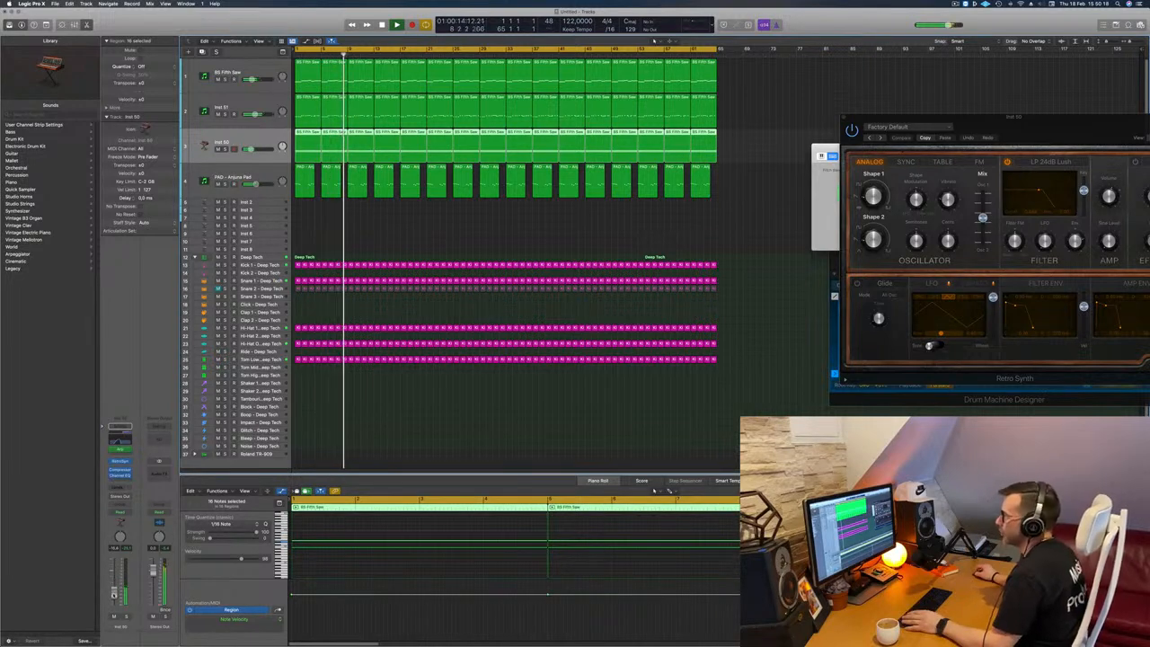
left_click(378, 240)
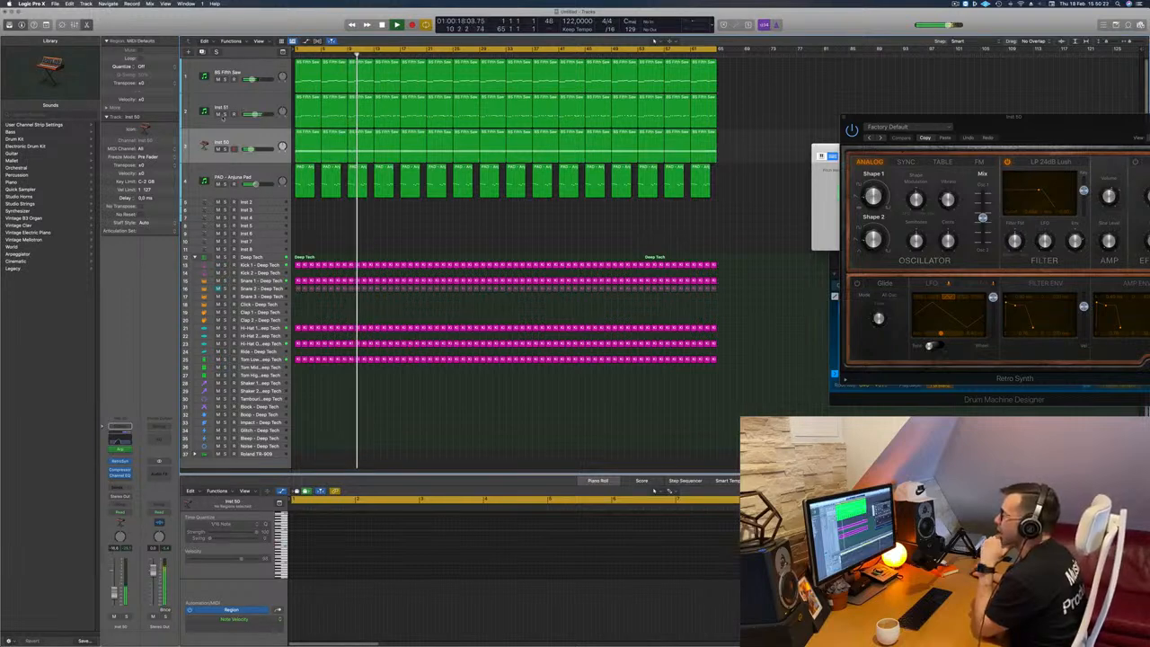
Step: Briefly solo the Inst 51 track, then open its Modular V instrument and move the plug-in window fully into view
left_click(231, 109)
left_click(227, 114)
left_click(226, 114)
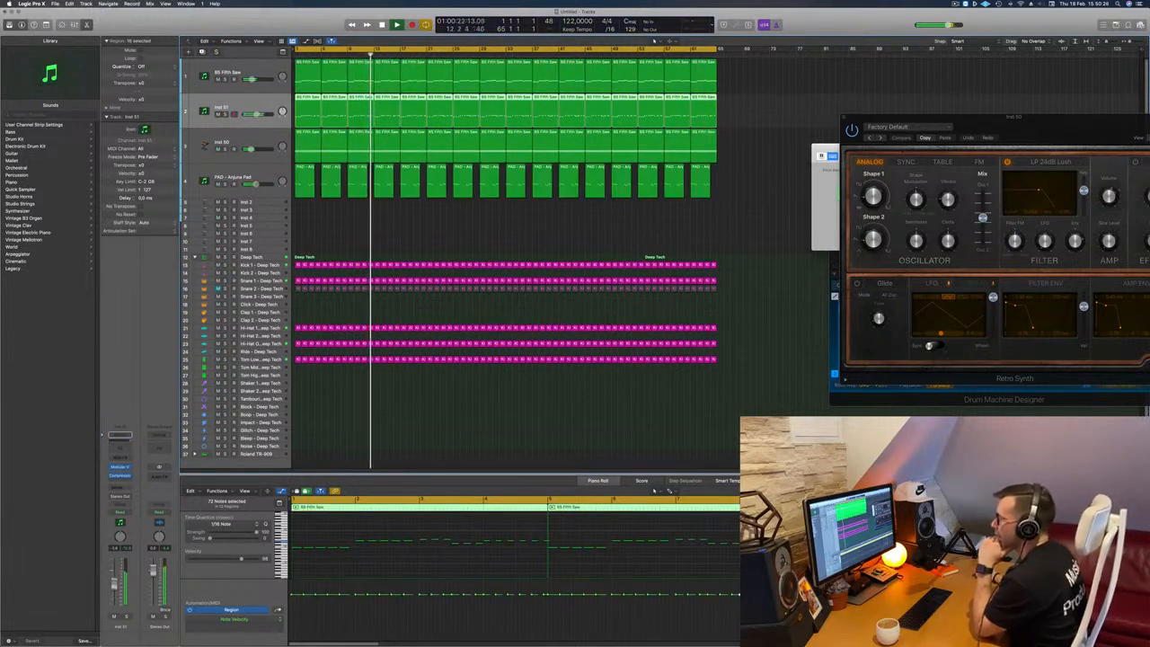
left_click(124, 468)
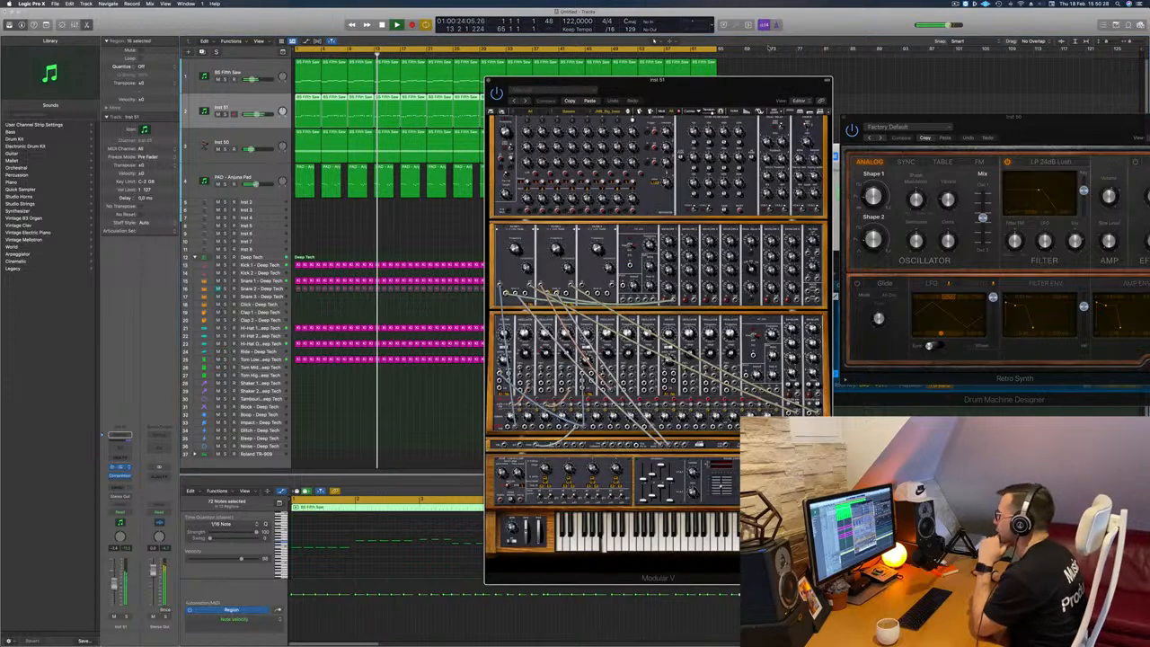
left_click_drag(748, 93, 615, 44)
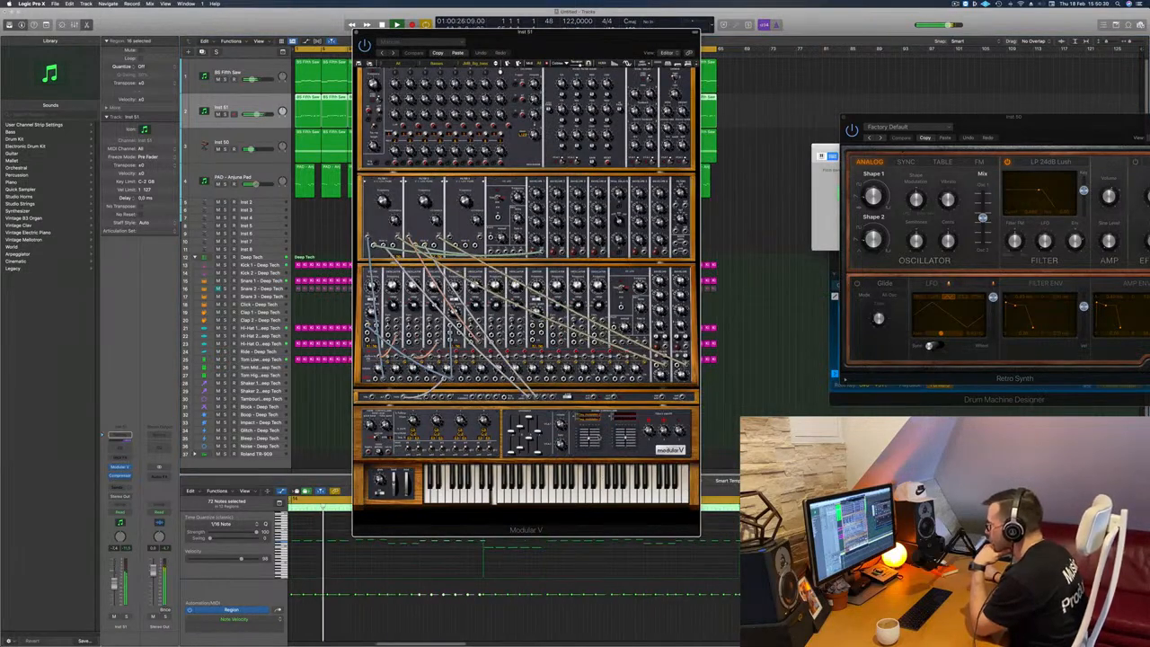
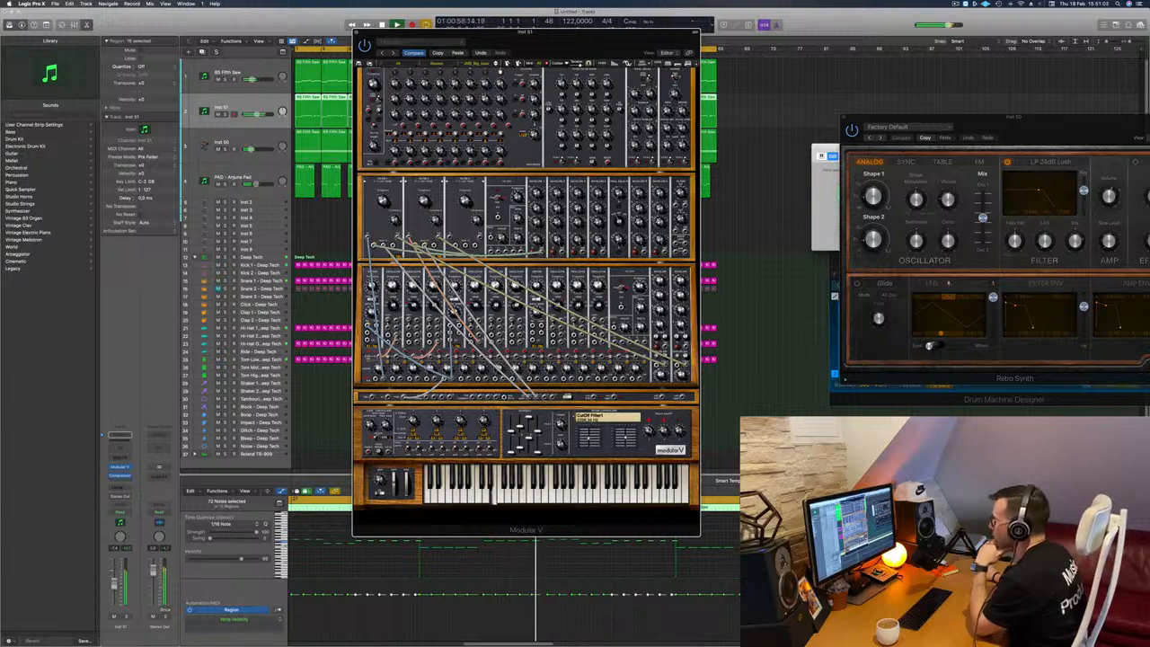
Step: Move the Modular V window aside and briefly solo the Inst 51 track to check its sound
left_click_drag(551, 42, 689, 38)
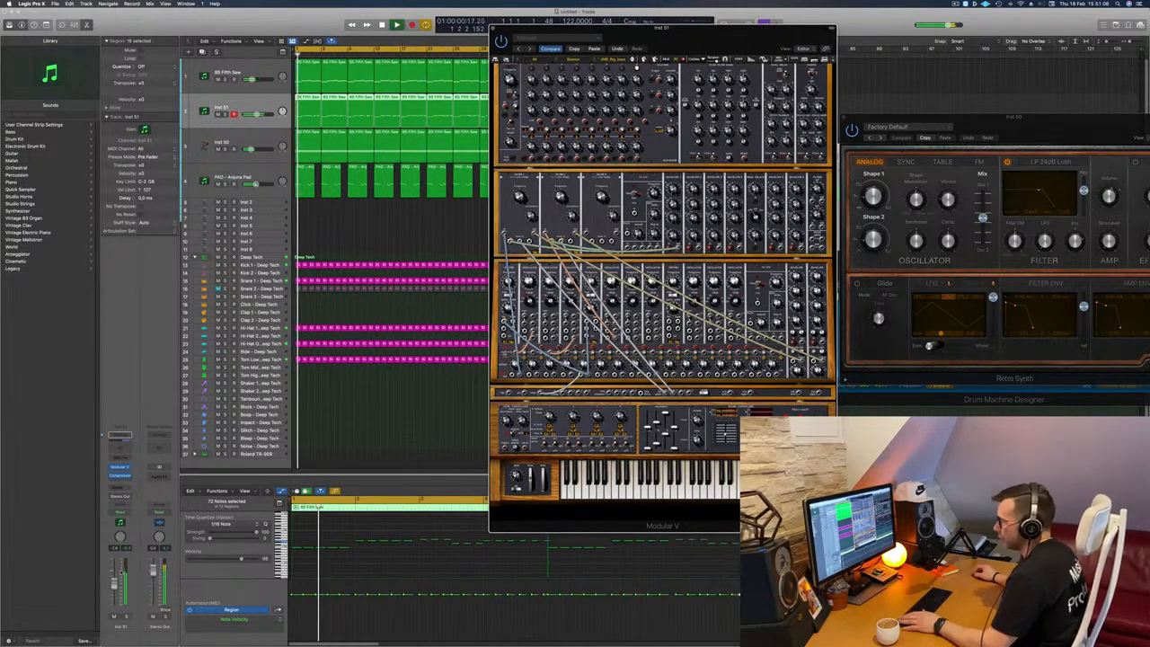
key("s")
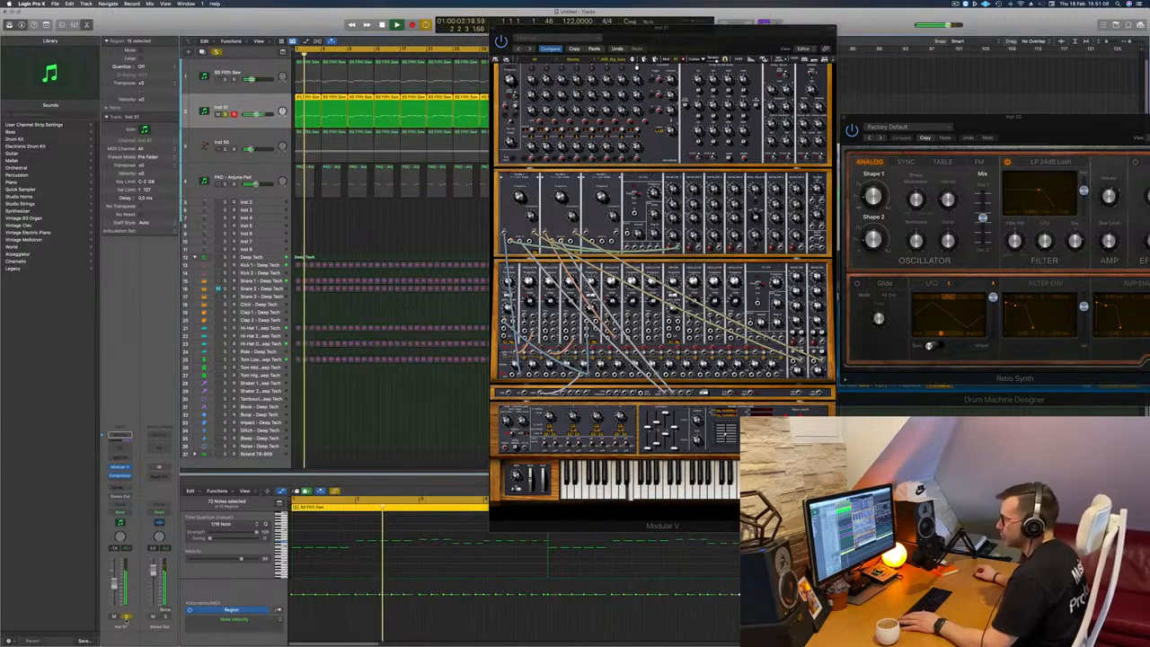
key("s")
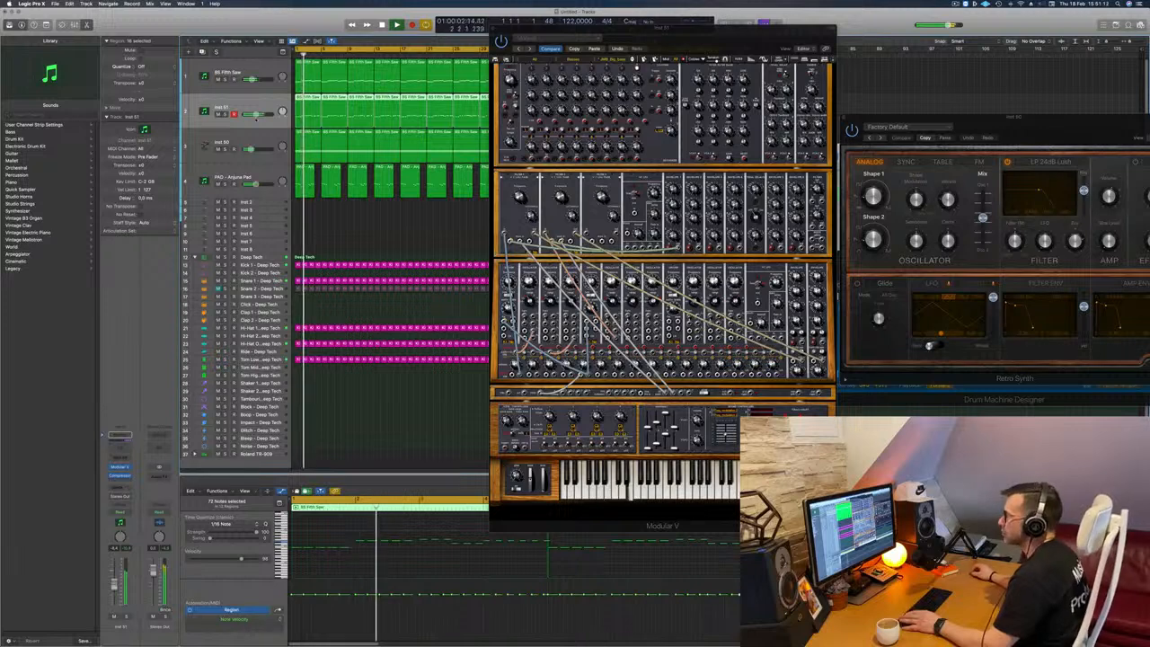
Step: Mute the pad and Inst 50 tracks, then move the Modular V window away from the arrangement and clear the region selection
left_click(216, 183)
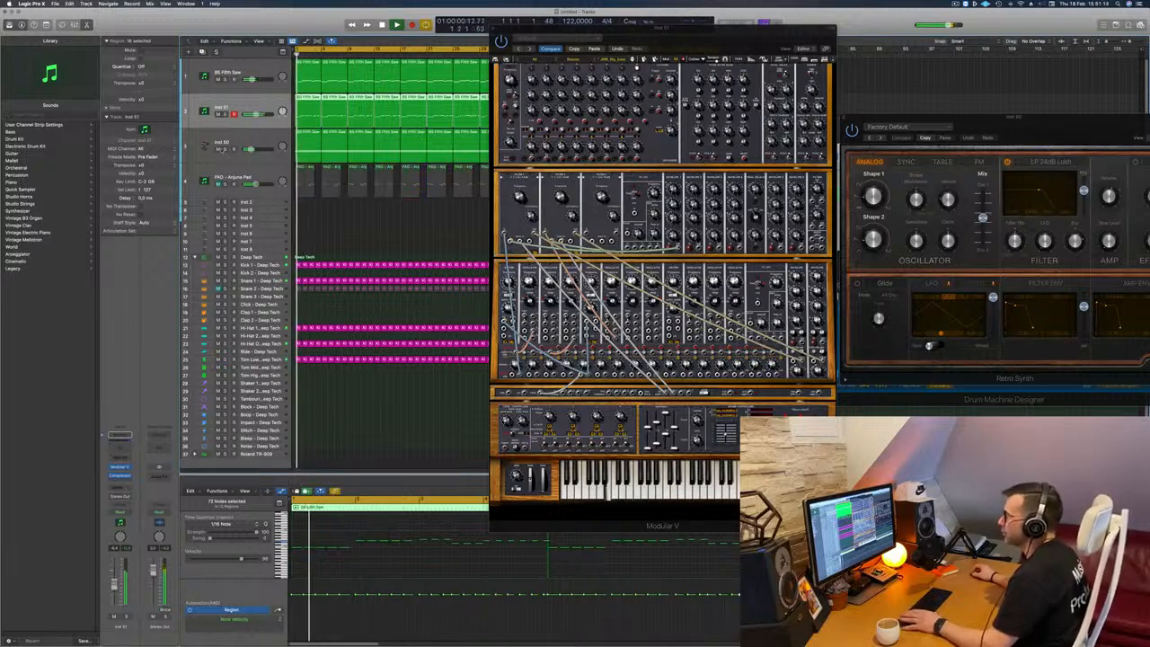
left_click(217, 149)
left_click_drag(574, 28, 796, 71)
left_click(490, 225)
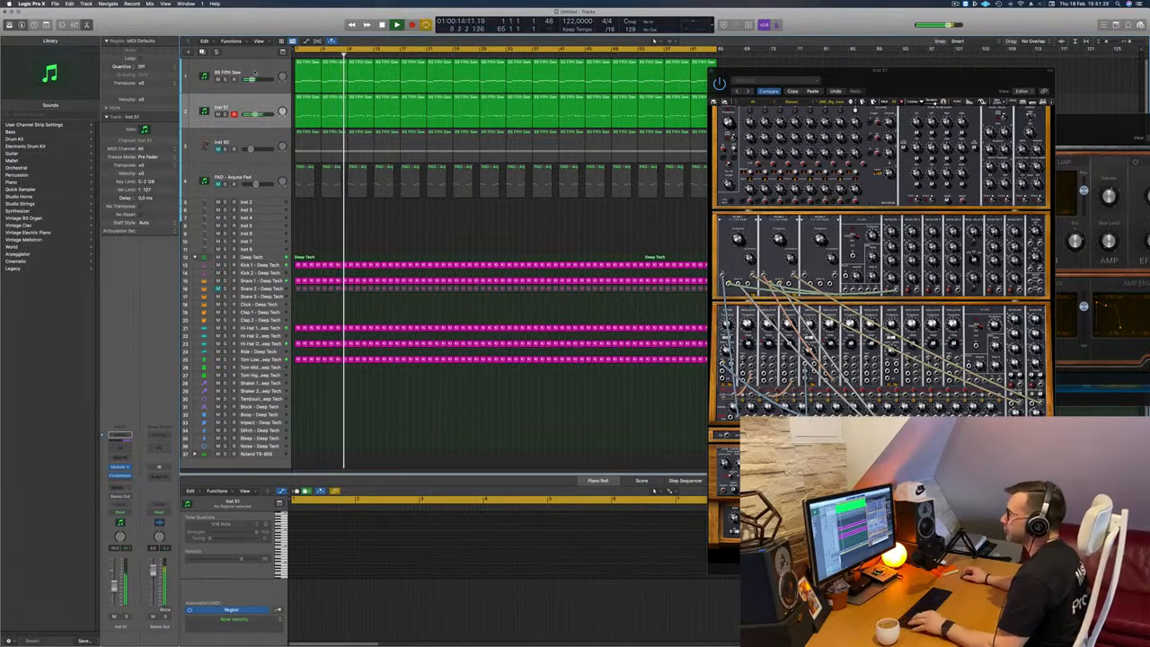
Step: Duplicate the BS Fifth Saw track with its regions below Inst 2 and briefly solo the copy
left_click_drag(256, 88, 253, 212)
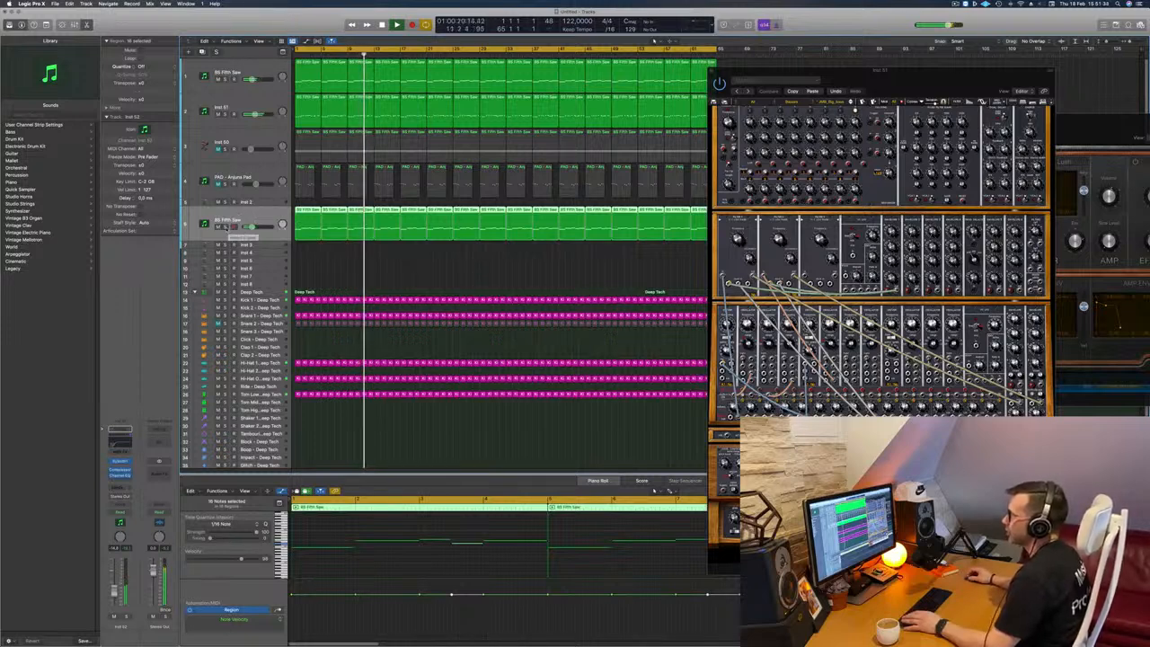
left_click(225, 228)
left_click(226, 227)
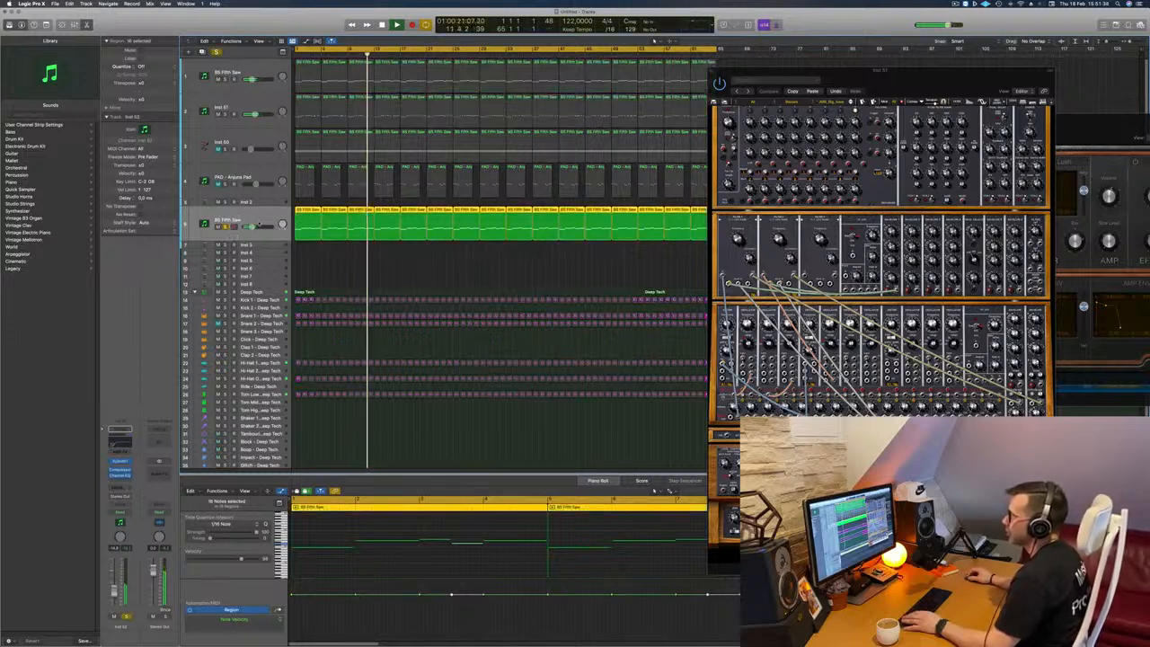
Step: Replace the duplicated track's instrument with a stereo Alchemy and add a Bus 7 send
left_click(120, 461)
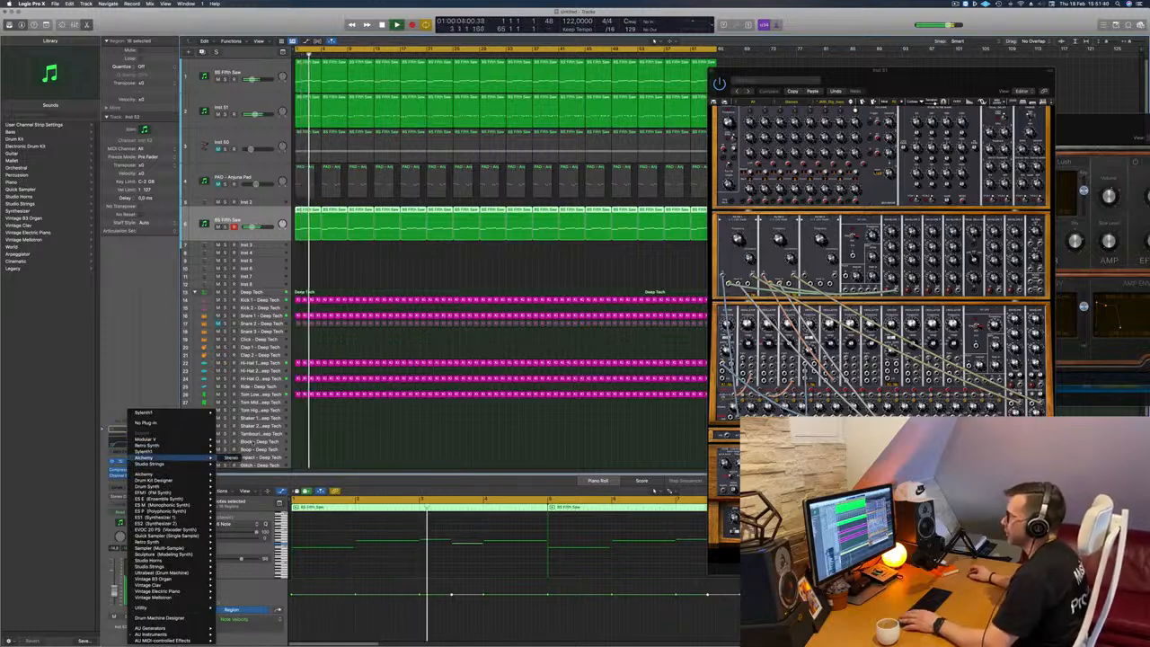
left_click(229, 458)
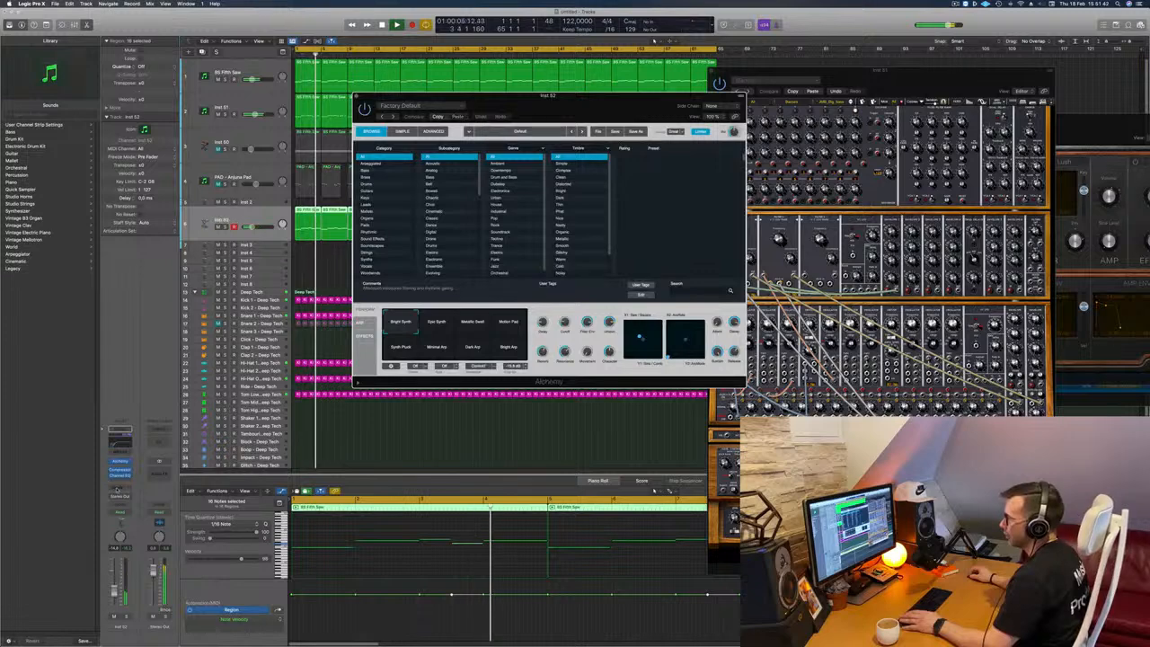
left_click(116, 490)
mouse_move(118, 495)
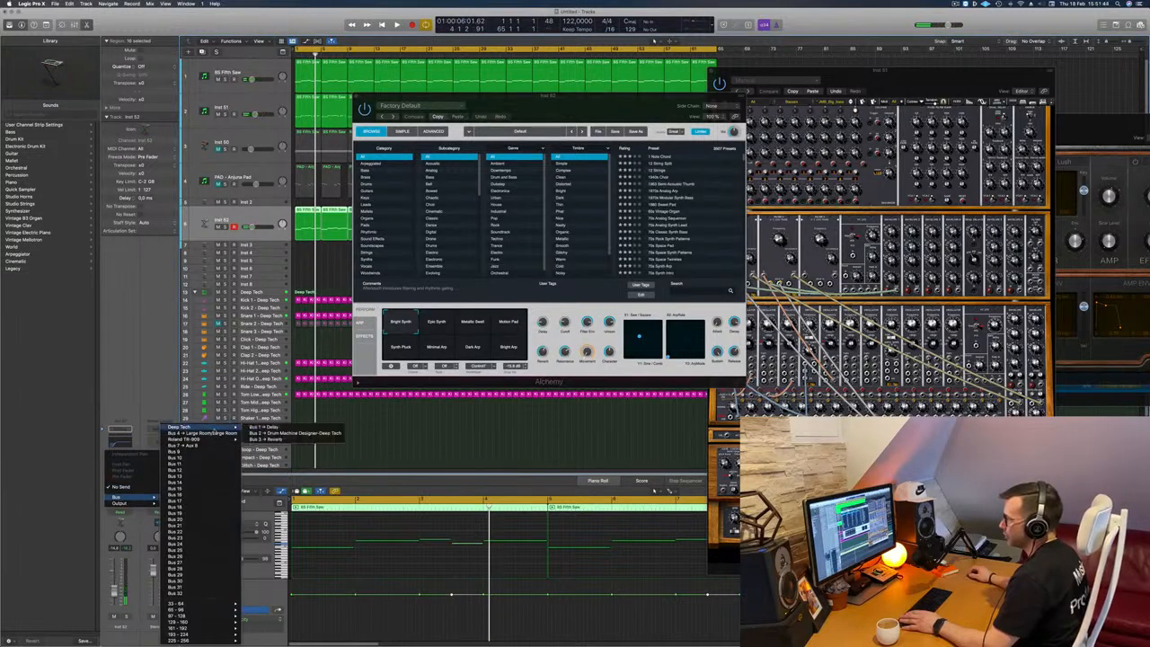
left_click(197, 433)
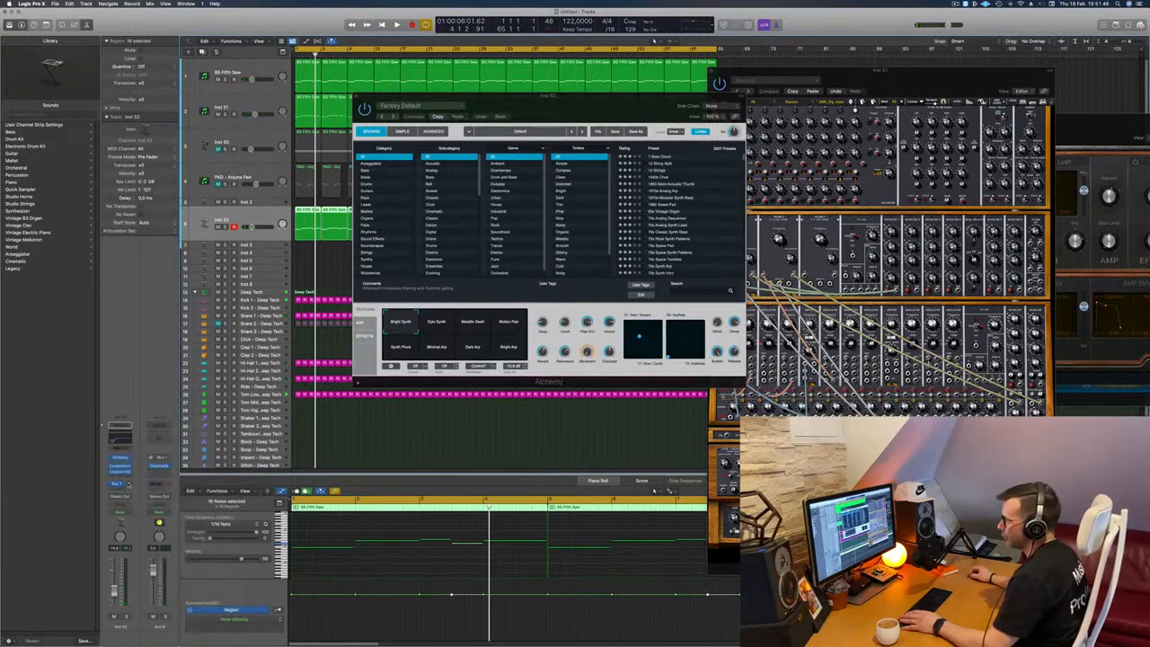
Step: Toggle playback, move the Alchemy window aside and try its Motion Pad performance snapshot
key("space")
left_click_drag(492, 96, 660, 100)
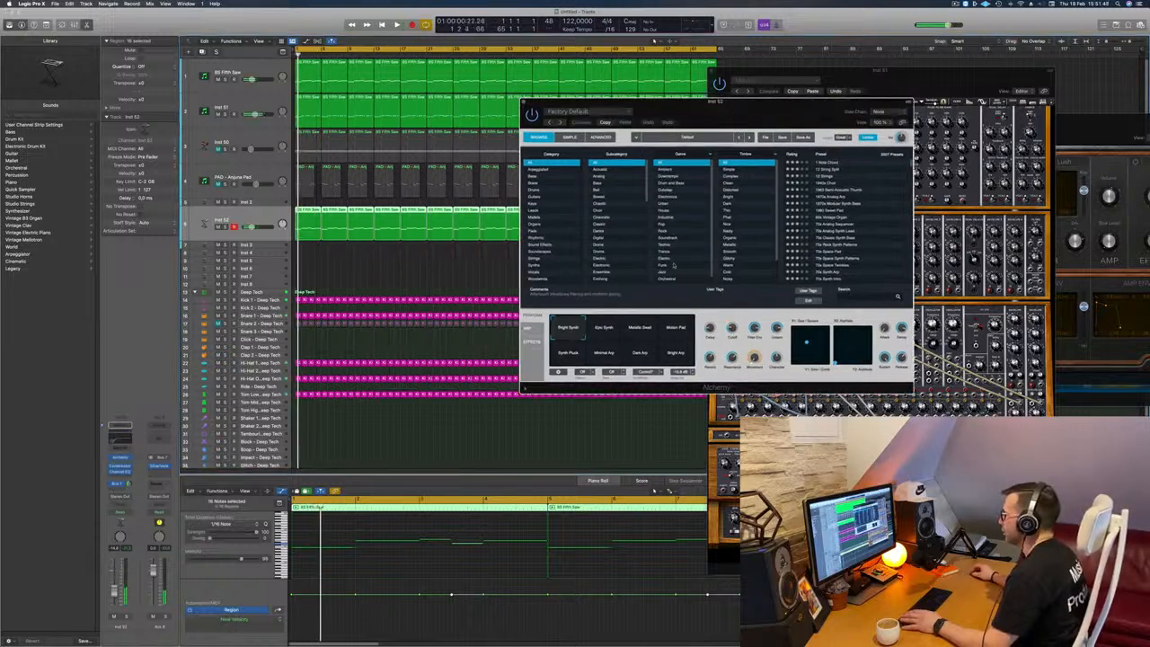
left_click(680, 332)
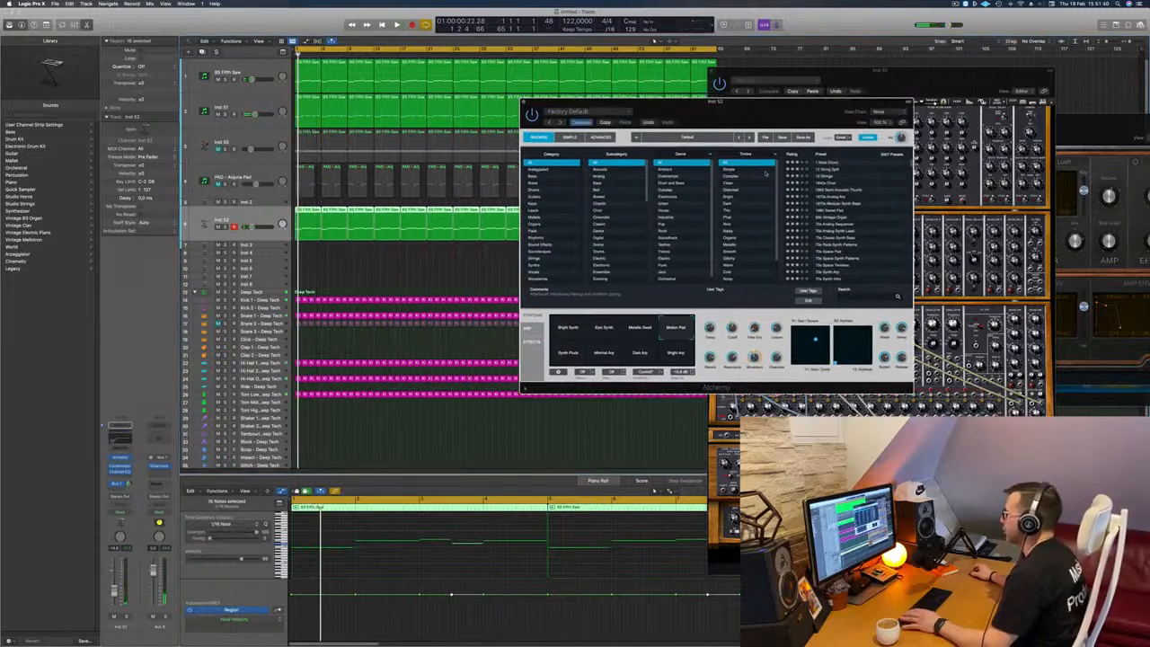
Step: Reposition the Alchemy window, filter its presets to the Pads category and load Alpha Pad
left_click_drag(718, 100, 819, 58)
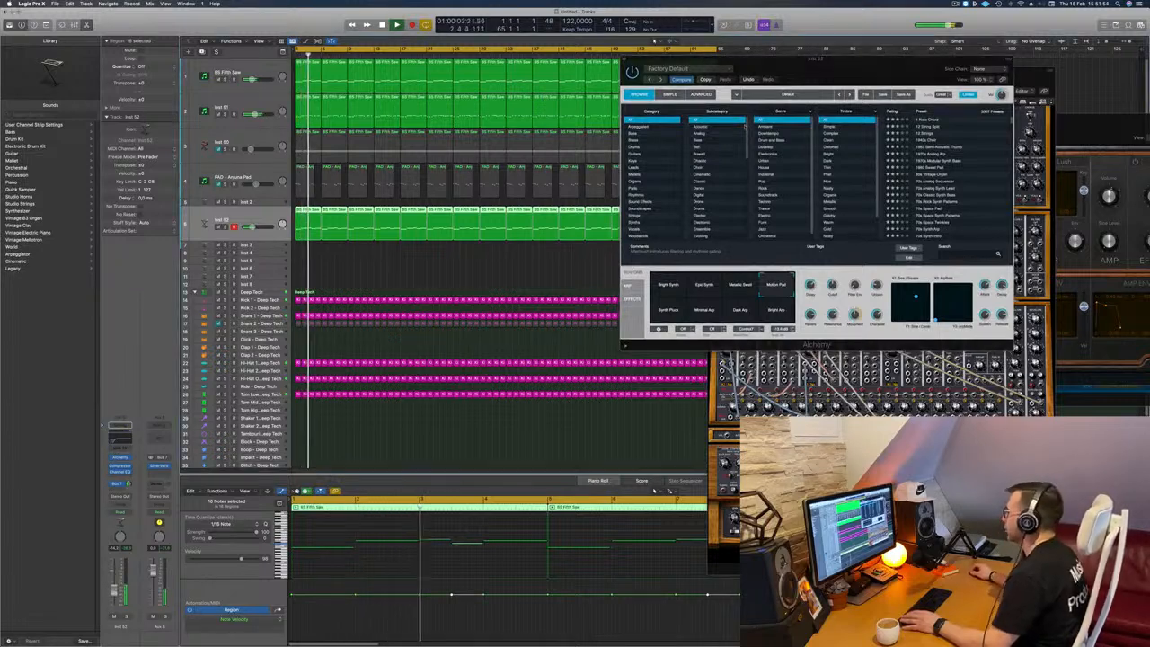
left_click_drag(839, 72, 610, 174)
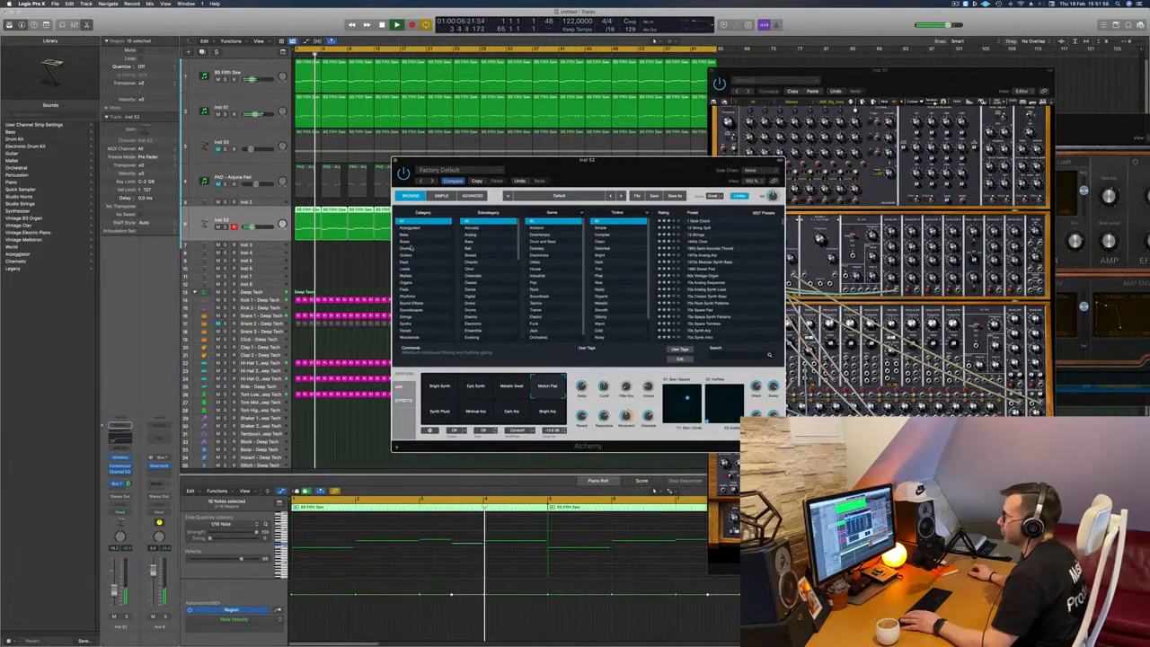
left_click(408, 289)
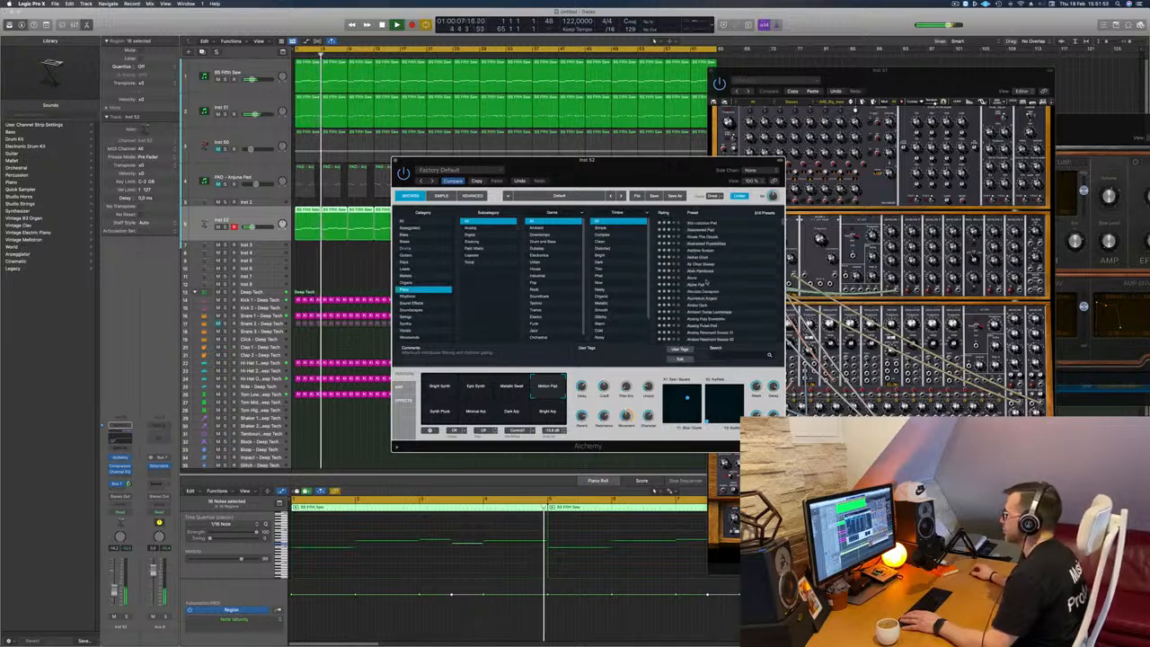
left_click(696, 284)
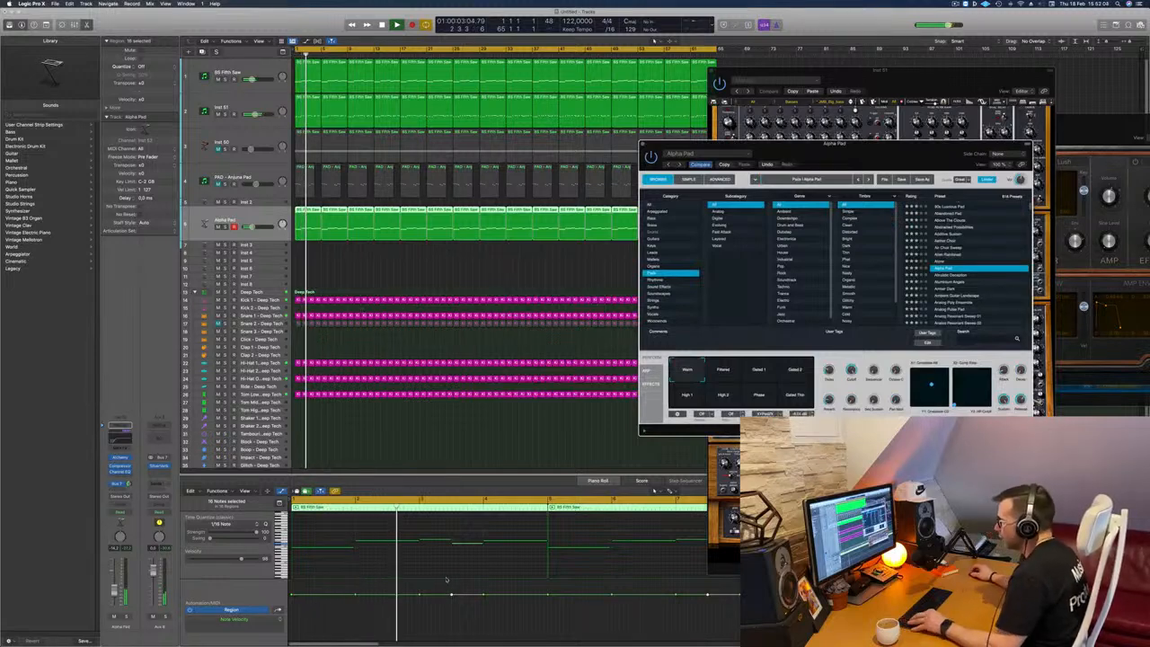
Step: Select all the notes of the duplicated track's regions in the Piano Roll
left_click(345, 563)
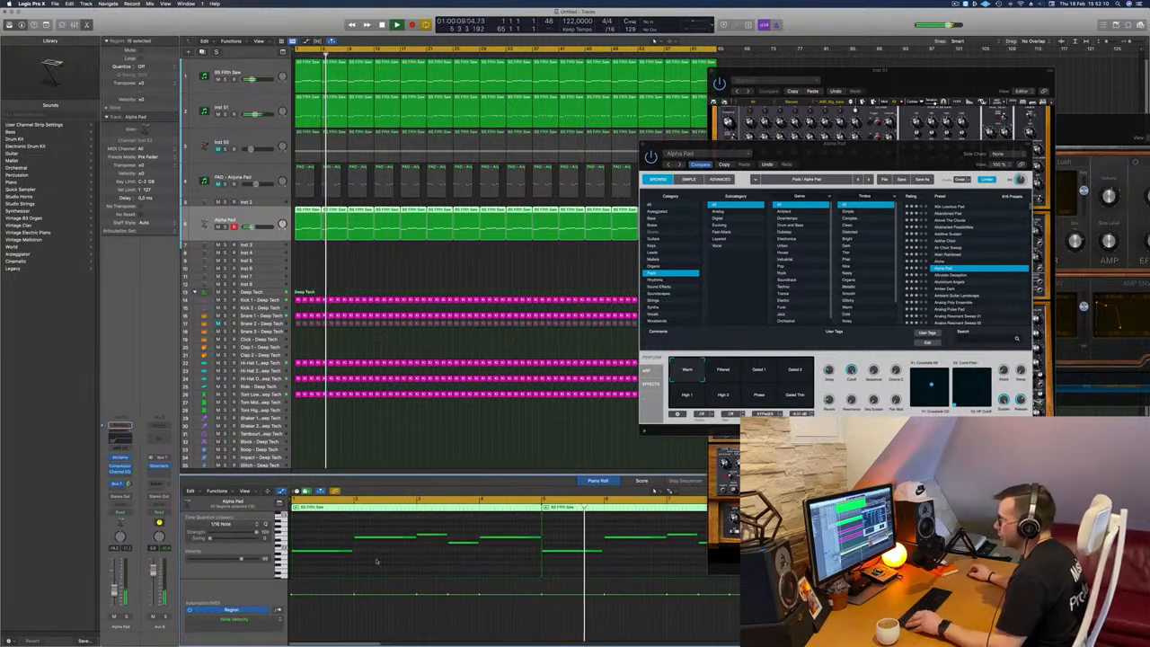
key("super+a")
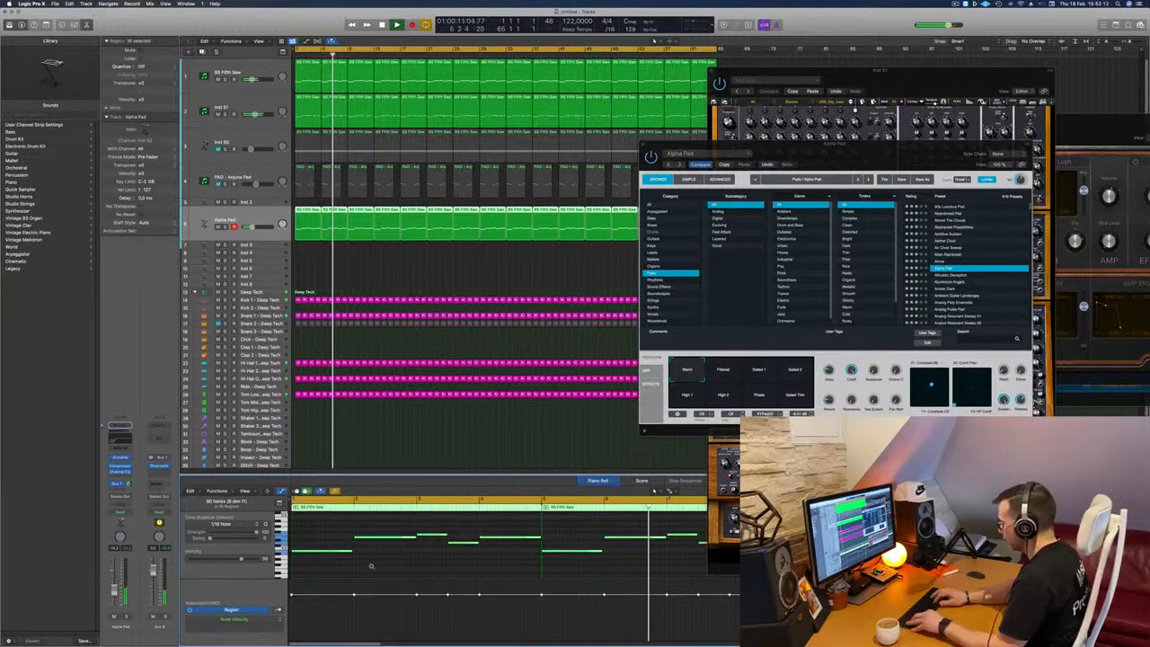
scroll(371, 566, "down", 2)
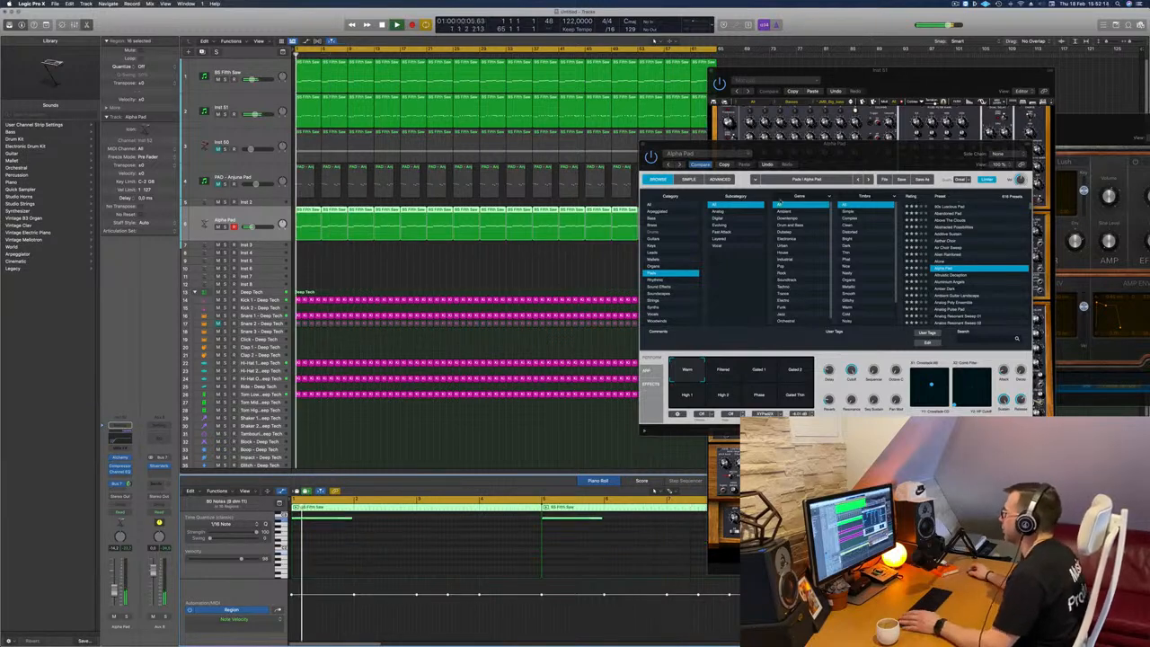
Step: Load the Aluminium Angels preset in Alchemy, move its window clear and restart playback to hear it
left_click_drag(896, 154, 787, 181)
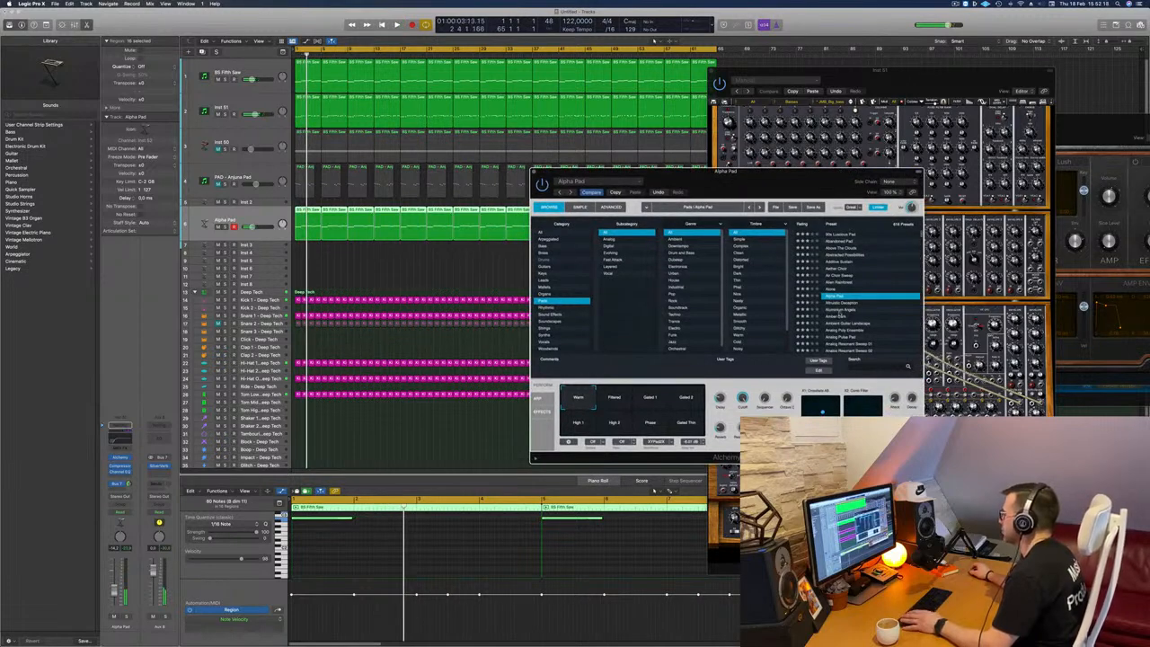
left_click(839, 311)
key("space")
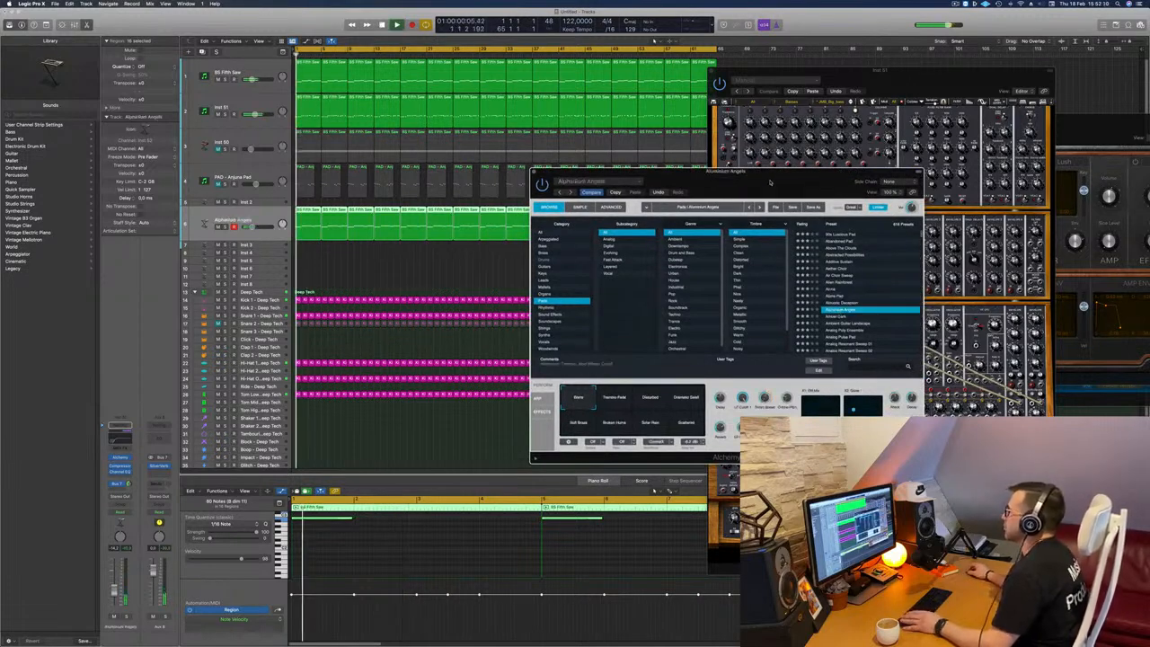
left_click_drag(648, 170, 690, 114)
left_click_drag(812, 126, 751, 124)
scroll(814, 230, "down", 2)
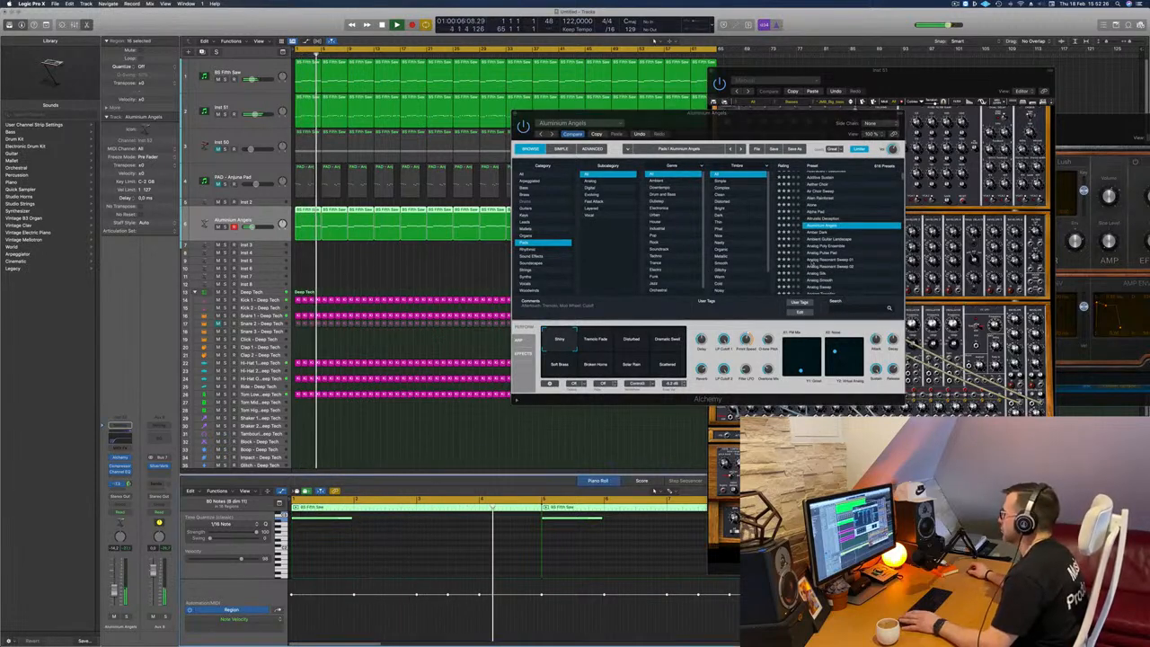
left_click_drag(752, 119, 683, 118)
key("space")
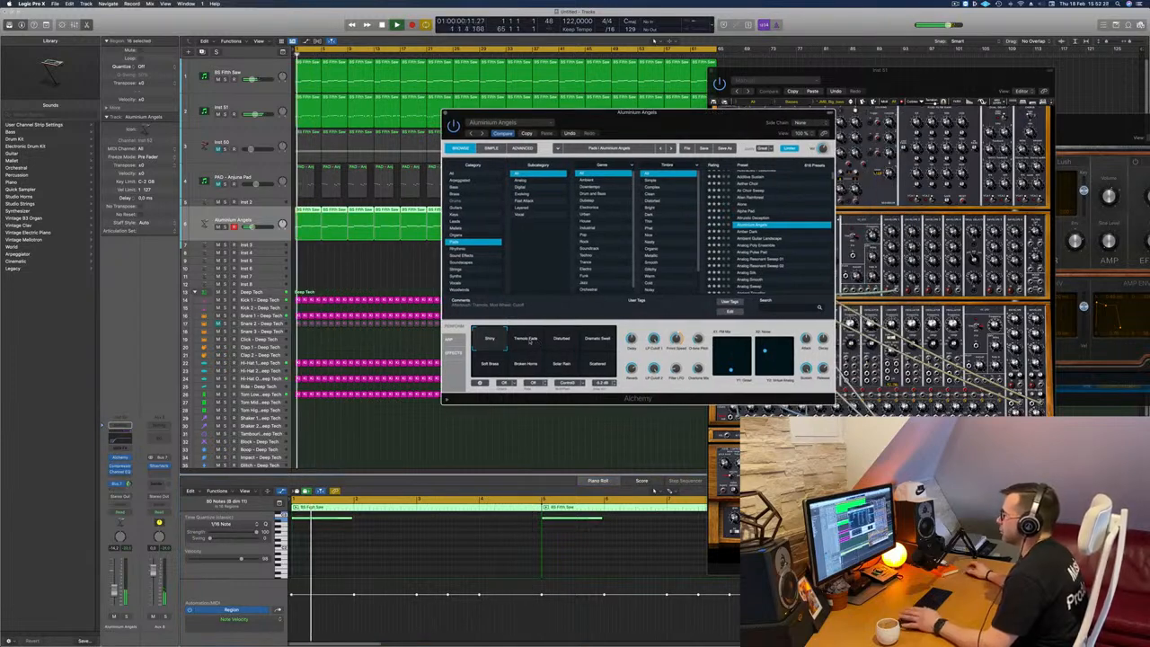
Step: Audition the Aluminium Angels snapshots from Tremolo Fade, Disturbed and Dramatic Swell through Soft Brass, Broken Horns, Solar Rain and Scattered
left_click(529, 339)
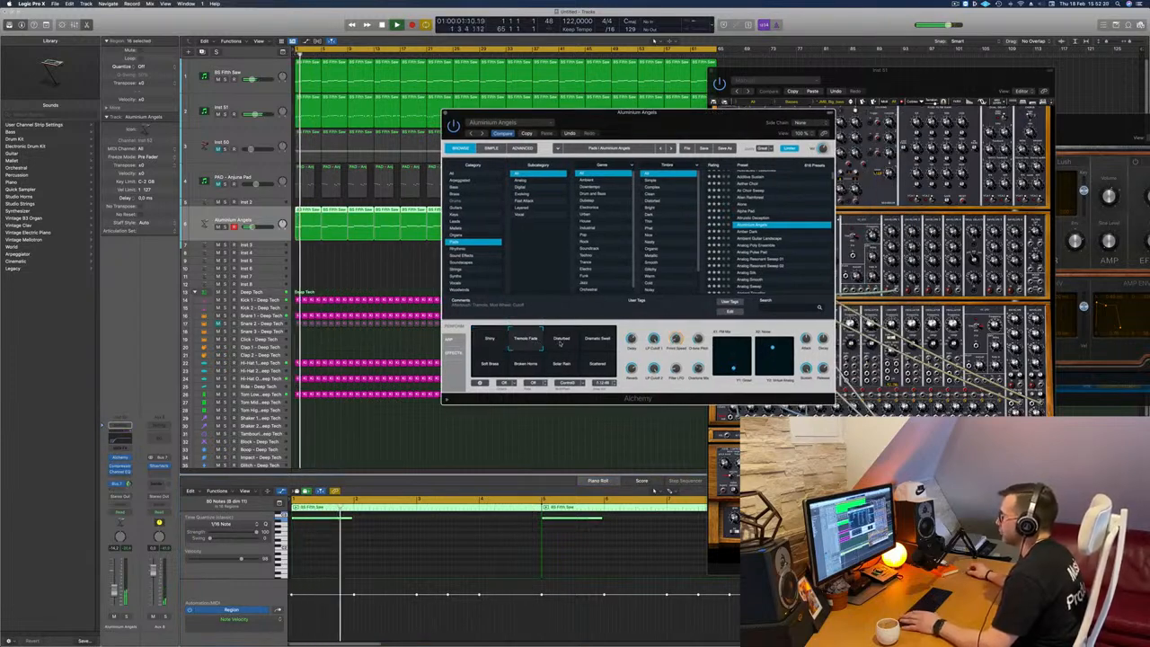
left_click(560, 343)
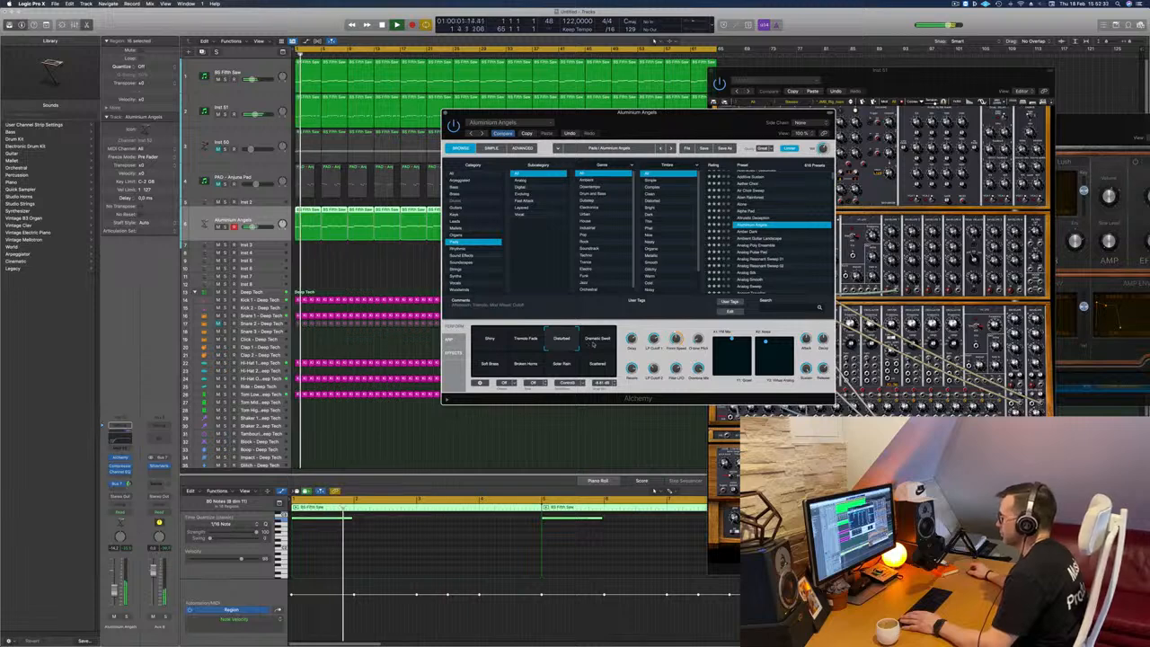
left_click(593, 342)
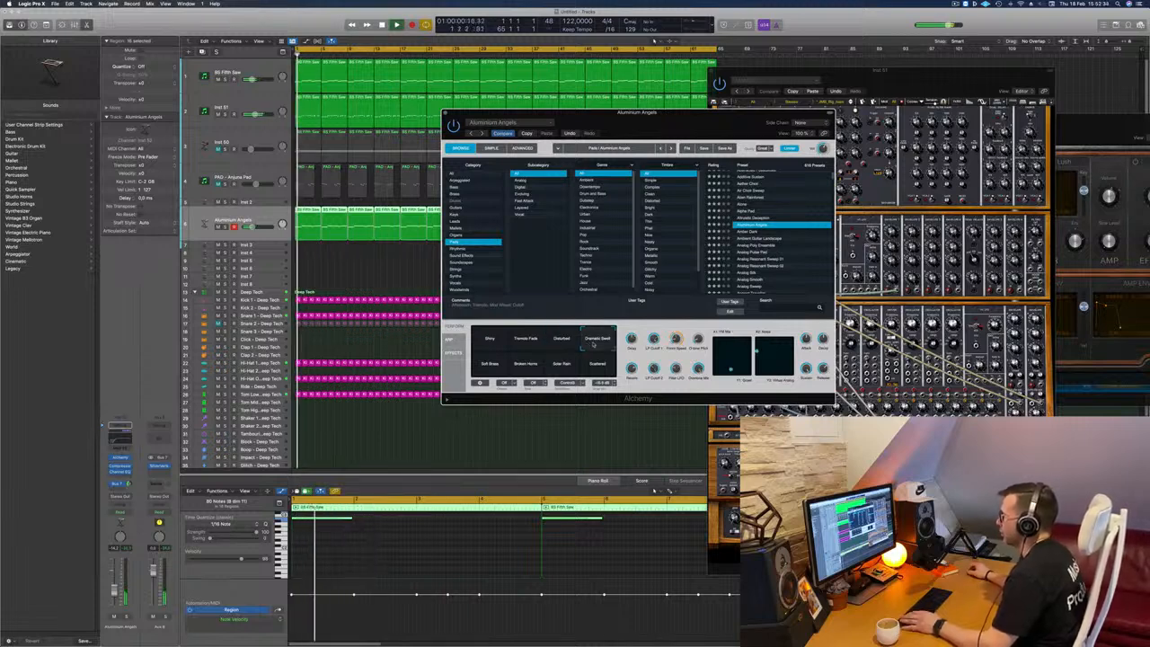
left_click(490, 365)
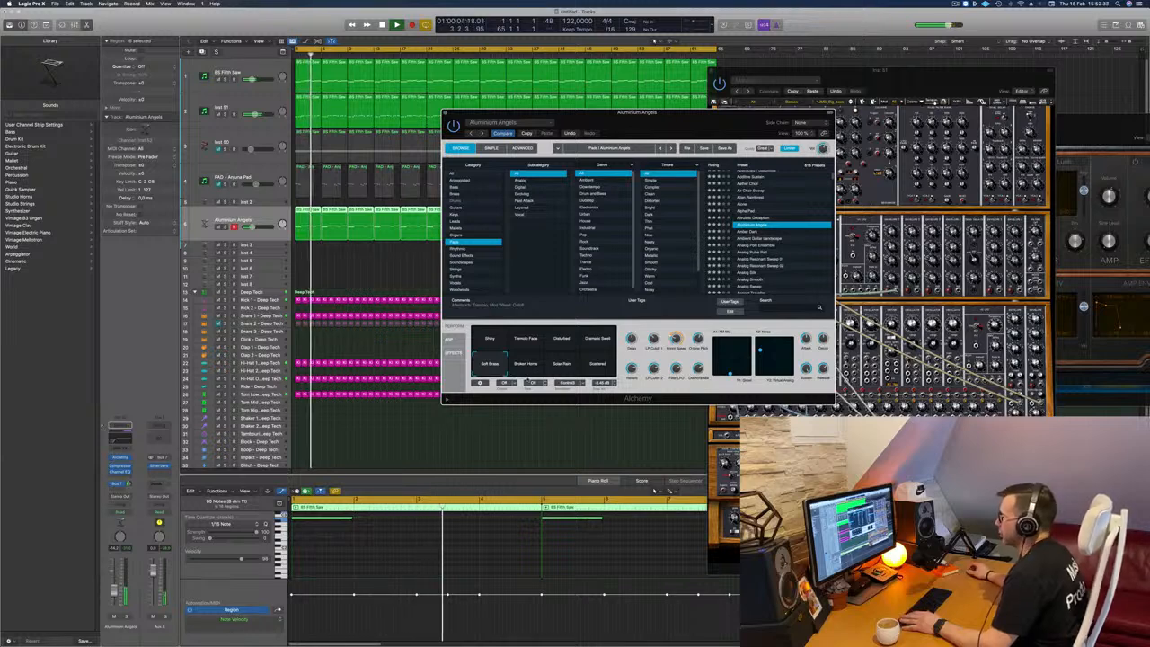
left_click(526, 364)
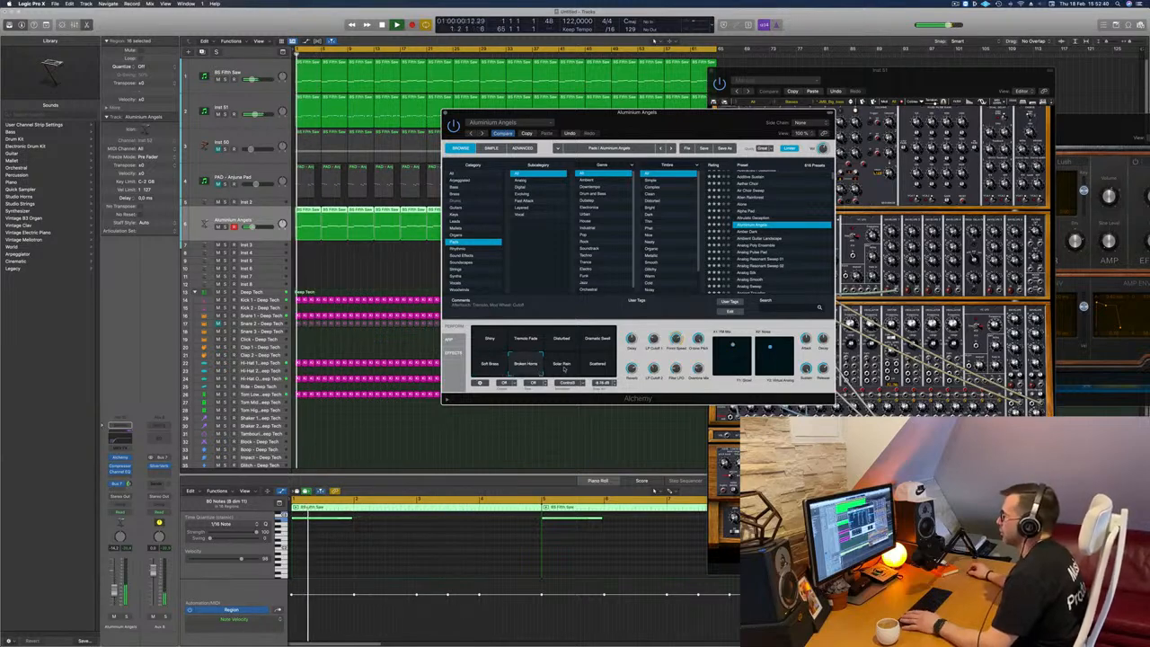
left_click(562, 363)
left_click(594, 367)
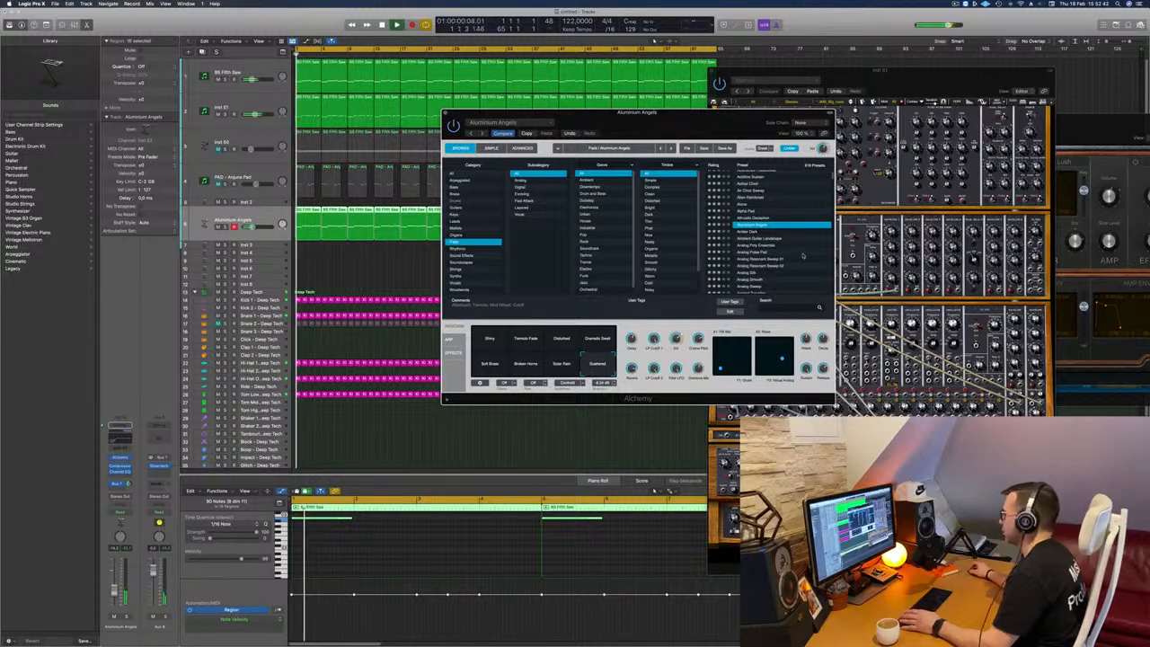
Step: Browse further through Alchemy's pad presets and load Artificial
scroll(797, 254, "down", 3)
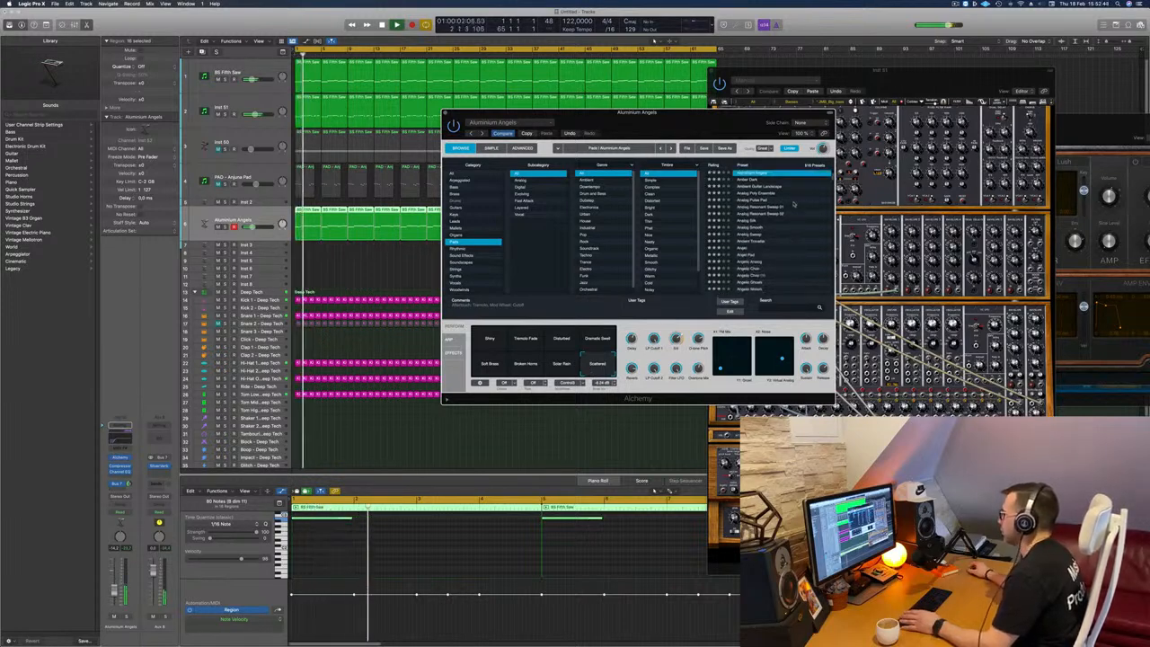
scroll(797, 241, "down", 5)
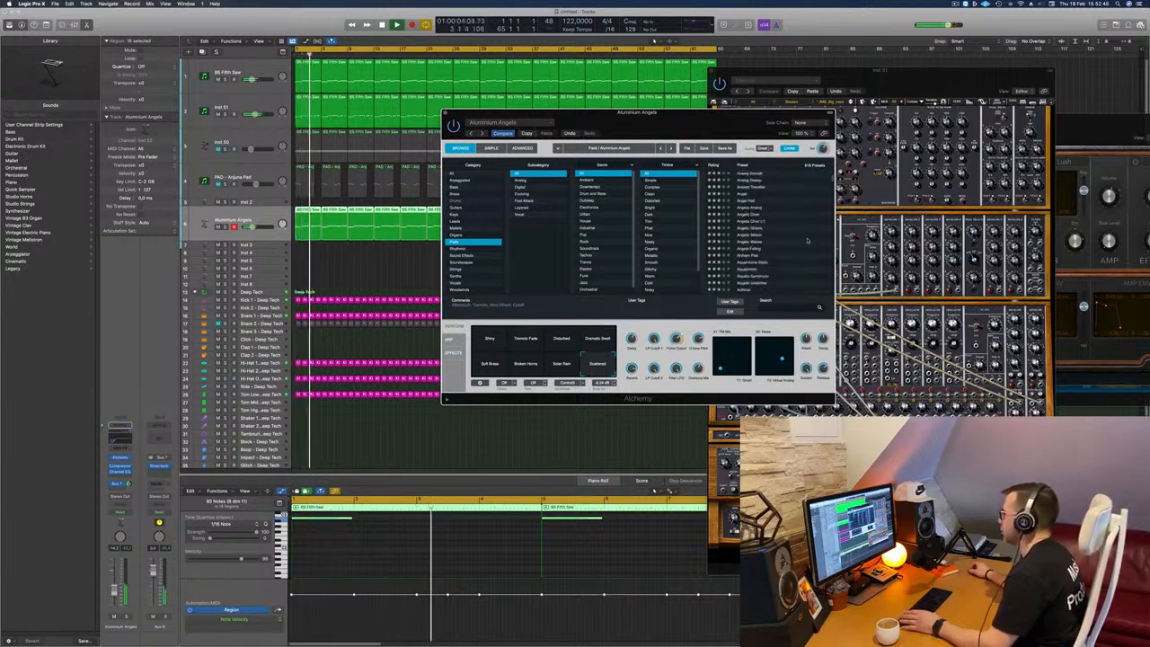
scroll(807, 240, "down", 2)
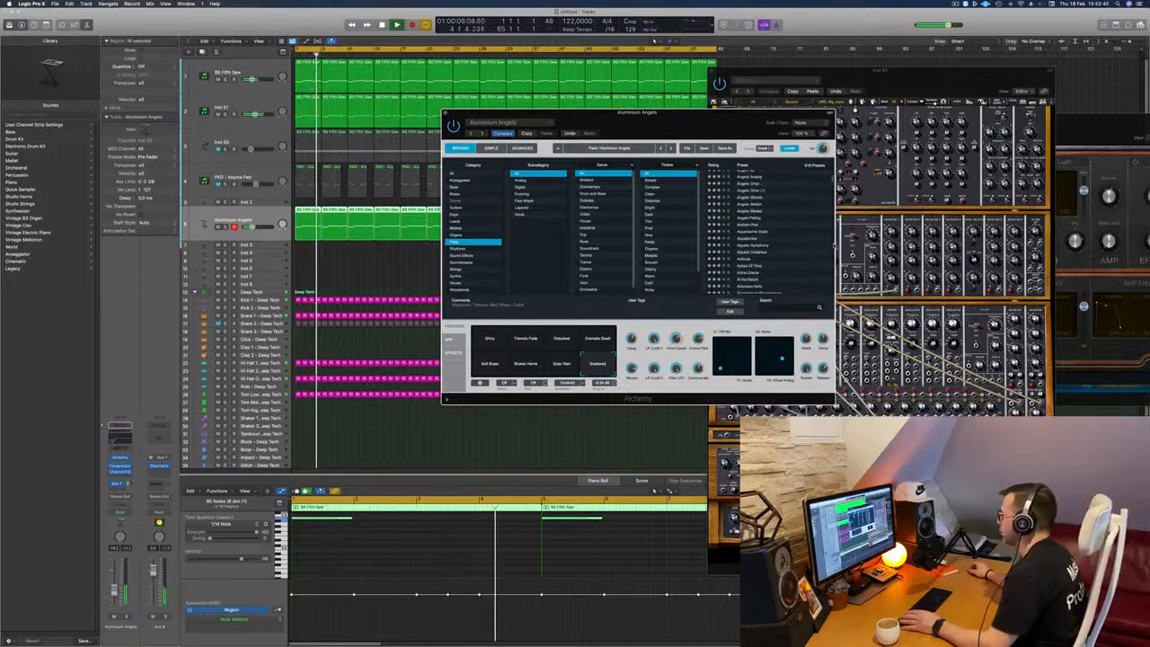
scroll(762, 233, "down", 2)
scroll(803, 249, "down", 2)
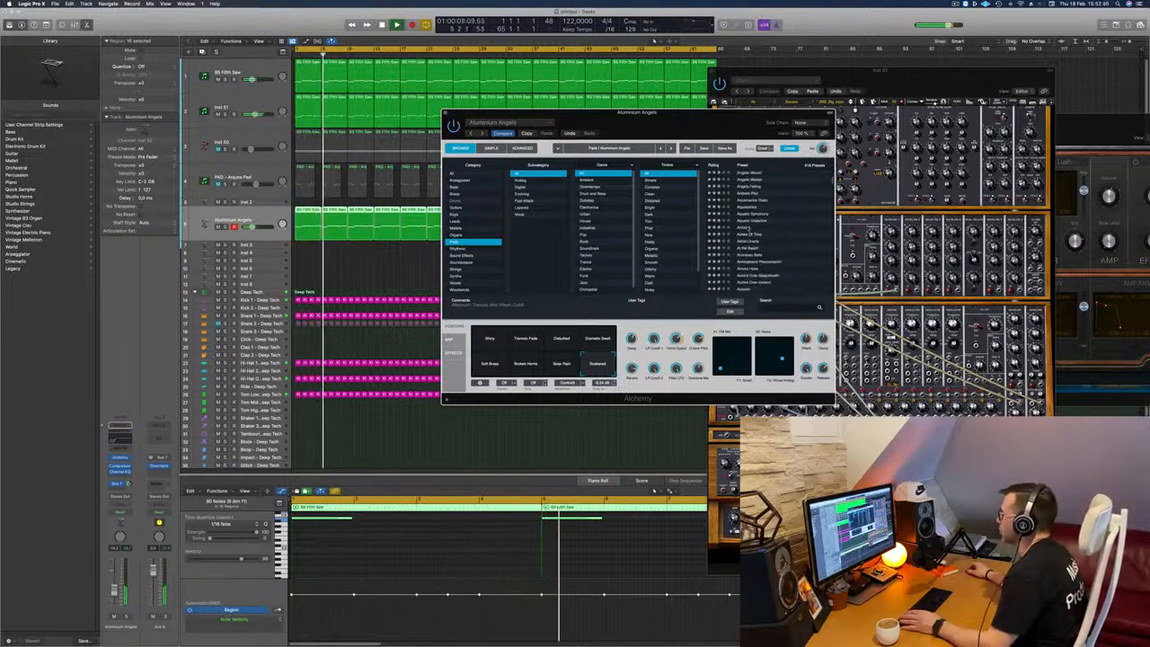
left_click(749, 227)
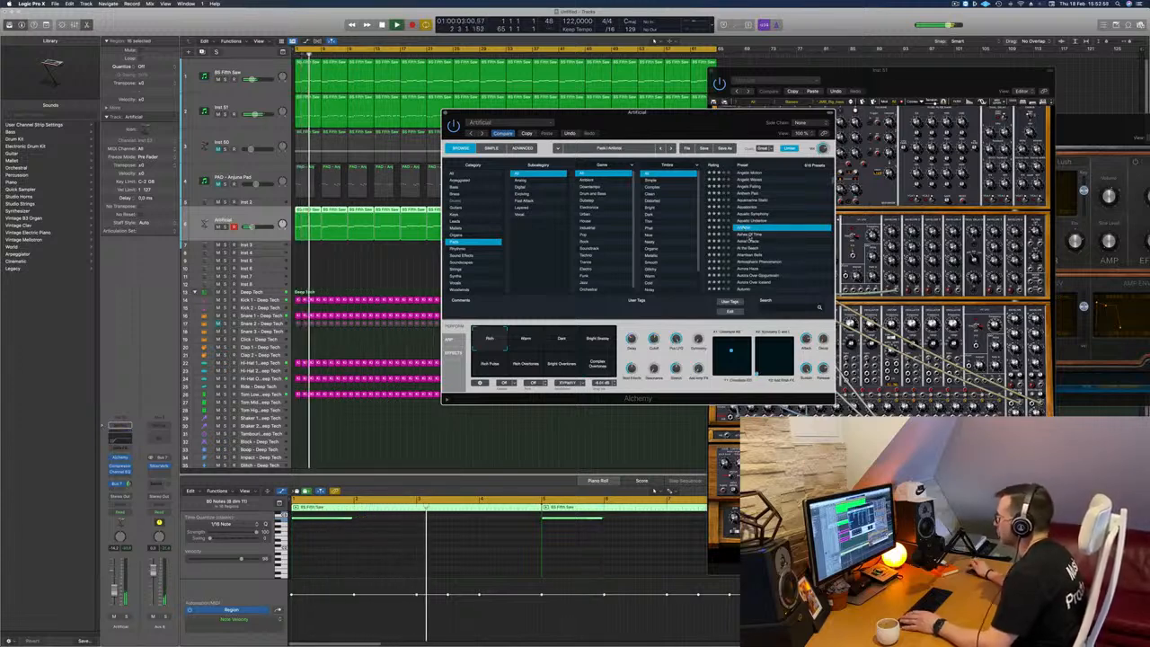
Step: Audition the Ashes Of Time pad preset in Alchemy, move its window and load Astral Oracle
left_click(749, 235)
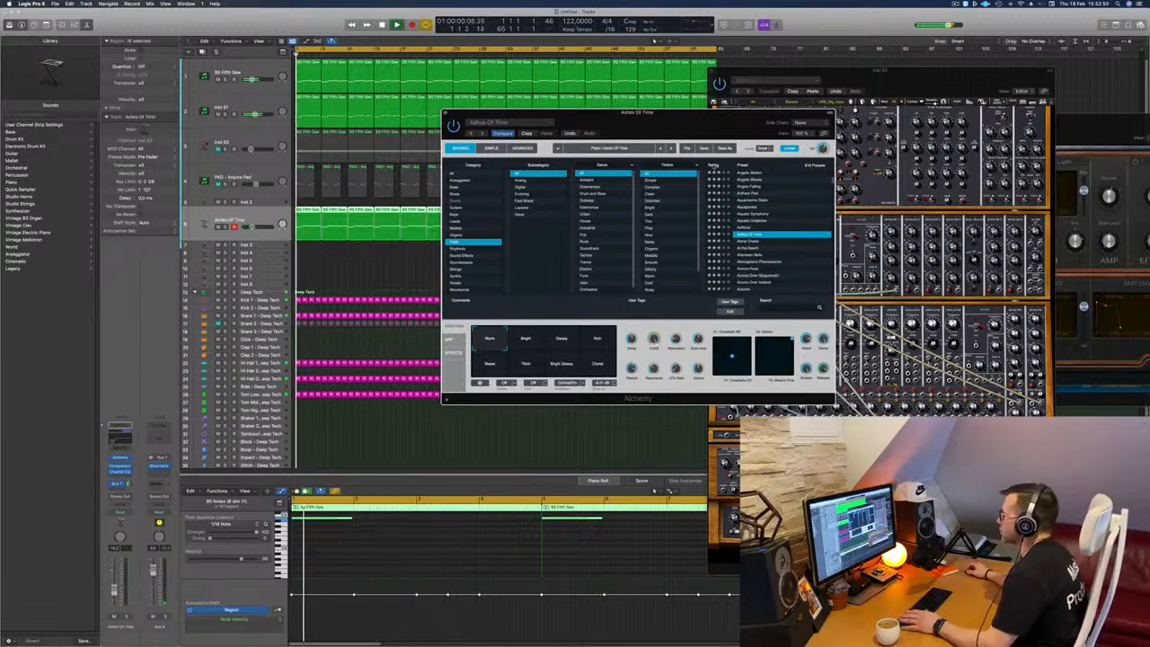
left_click_drag(735, 115, 712, 148)
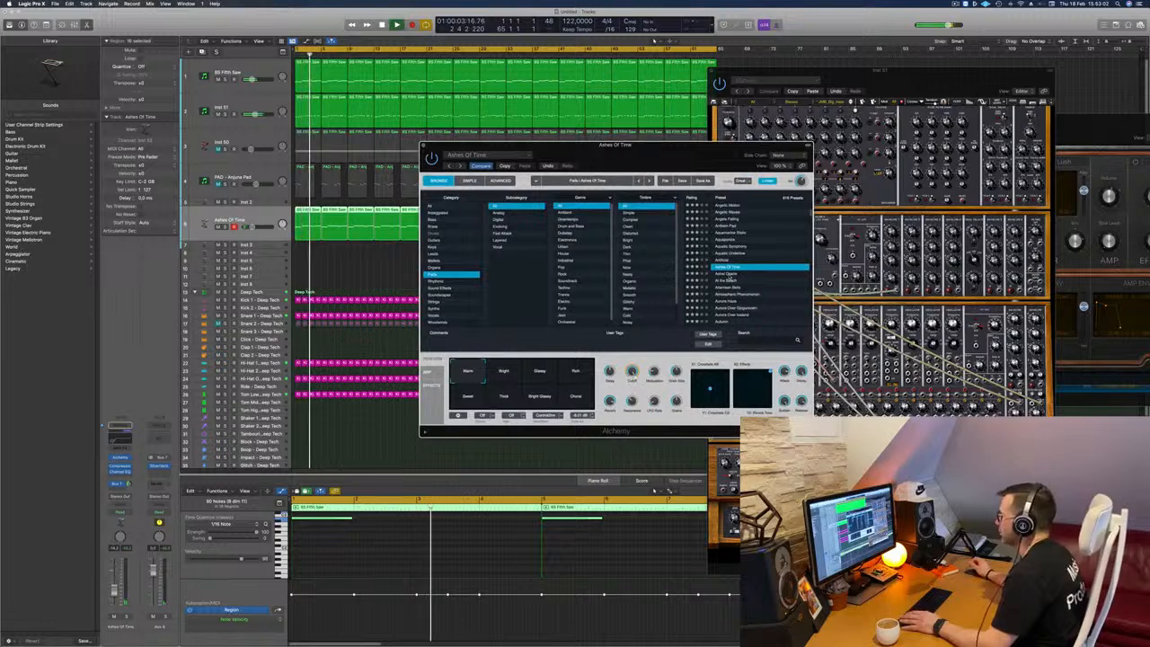
key("Down")
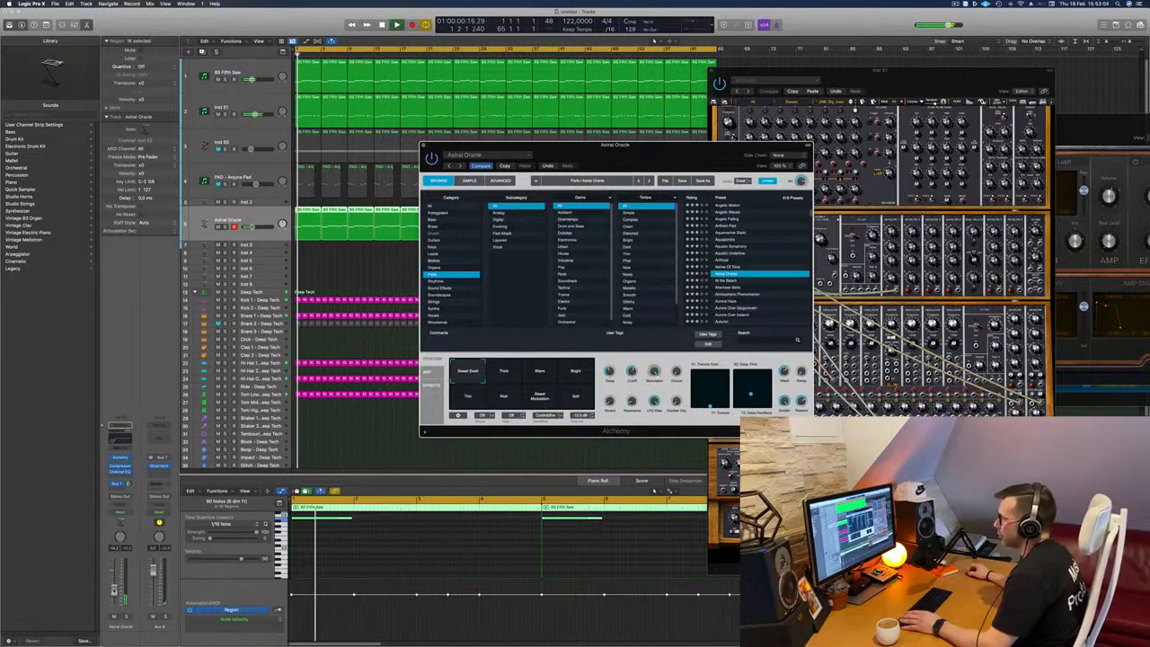
Step: Audition the Astral Oracle snapshots Thick, Warm, Bright and Thin
left_click(504, 371)
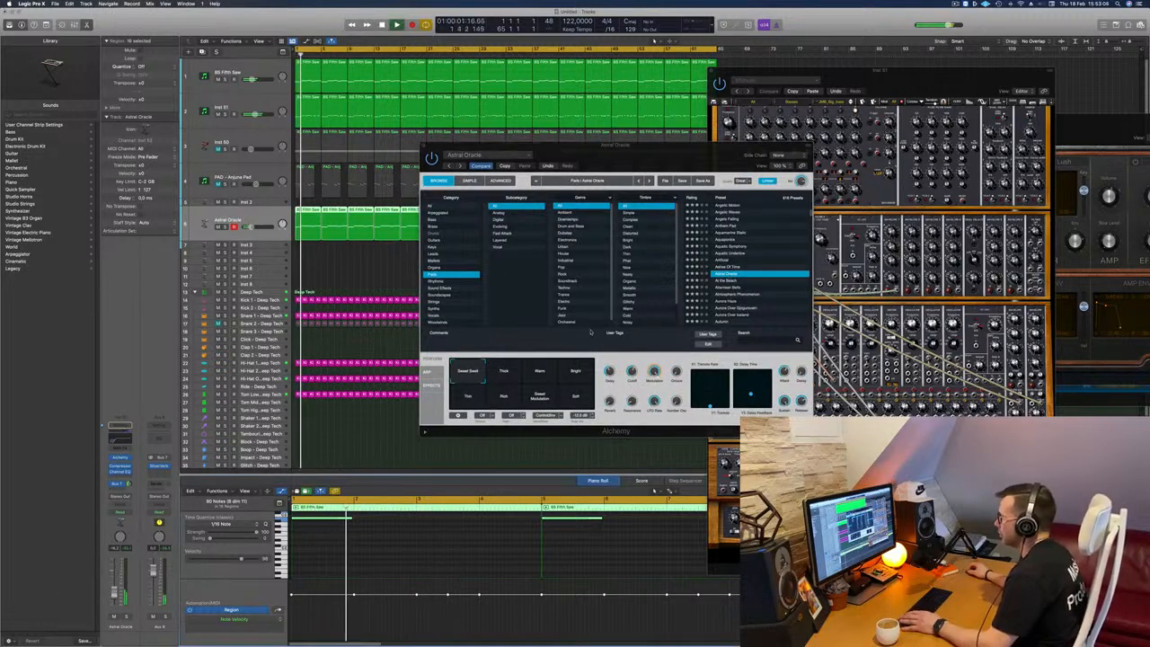
left_click(504, 371)
left_click(538, 372)
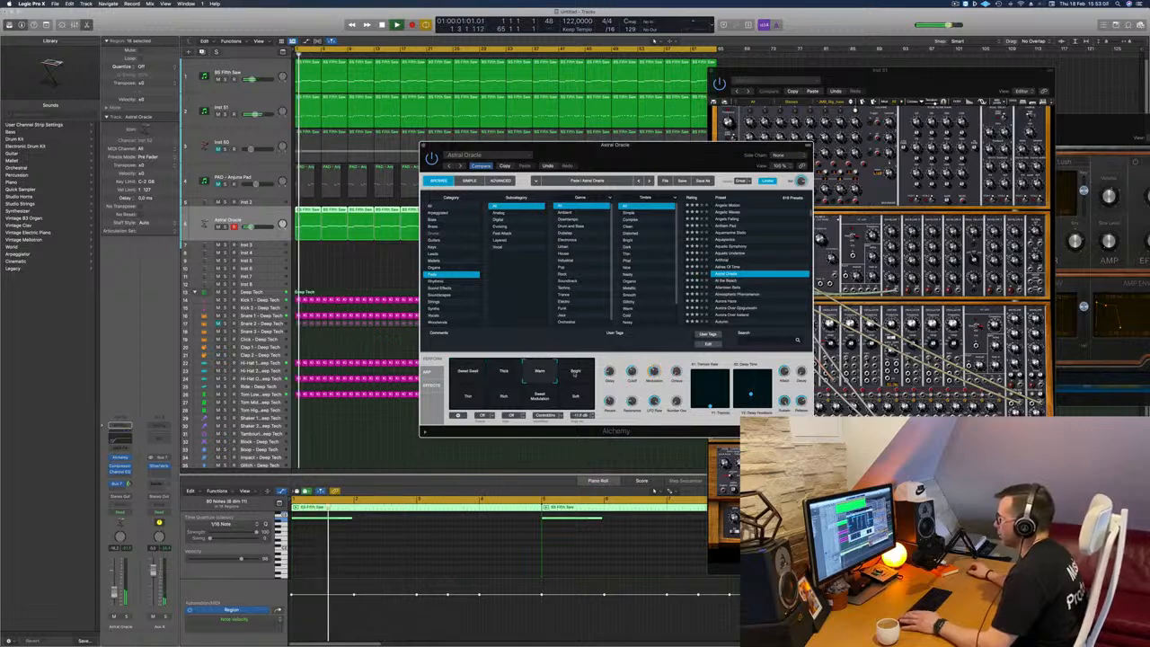
left_click(575, 371)
left_click(469, 396)
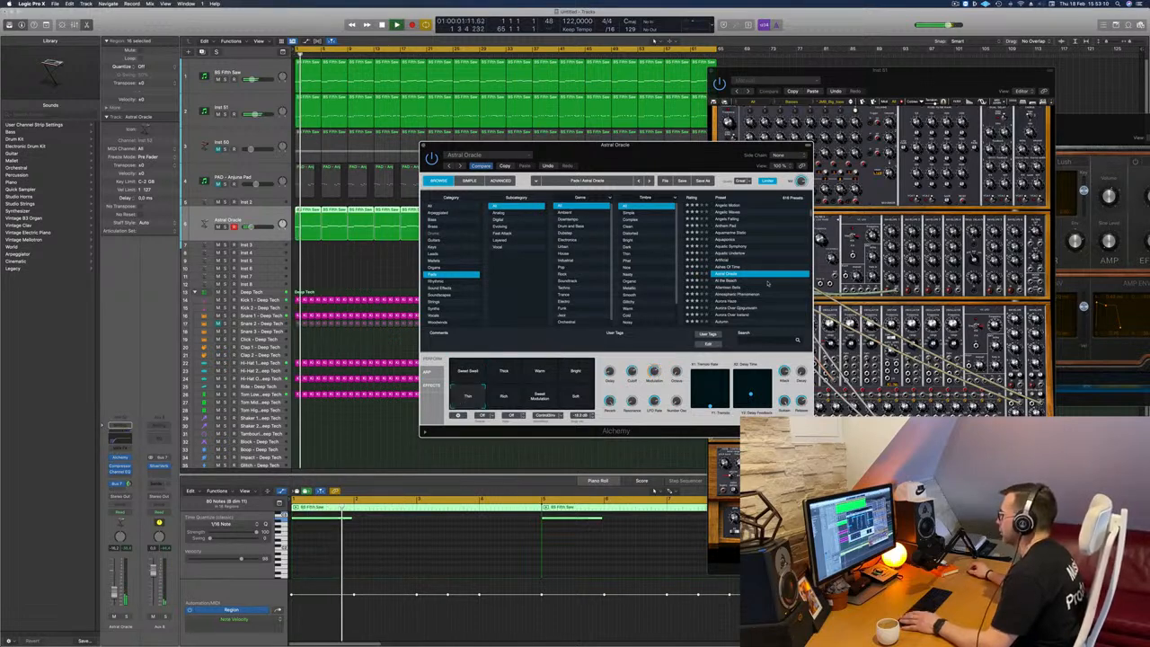
Step: Browse further down Alchemy's pad presets and load the Aurora Over preset listed just above Aurora Over Iceland
scroll(767, 284, "down", 2)
left_click(767, 284)
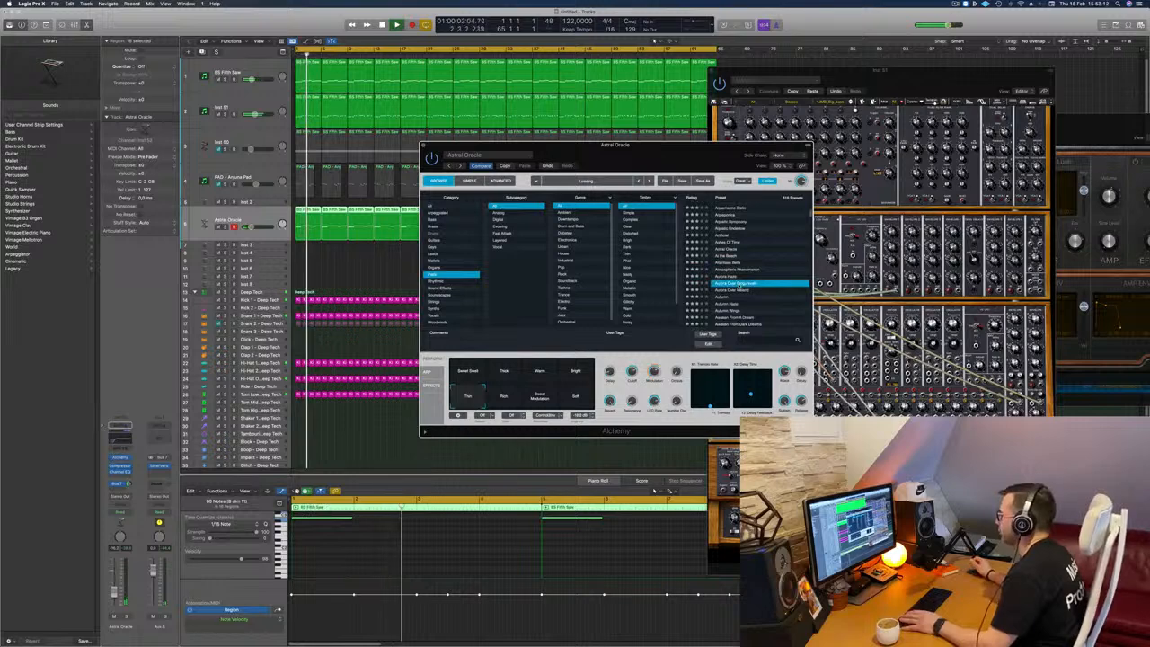
scroll(760, 280, "down", 2)
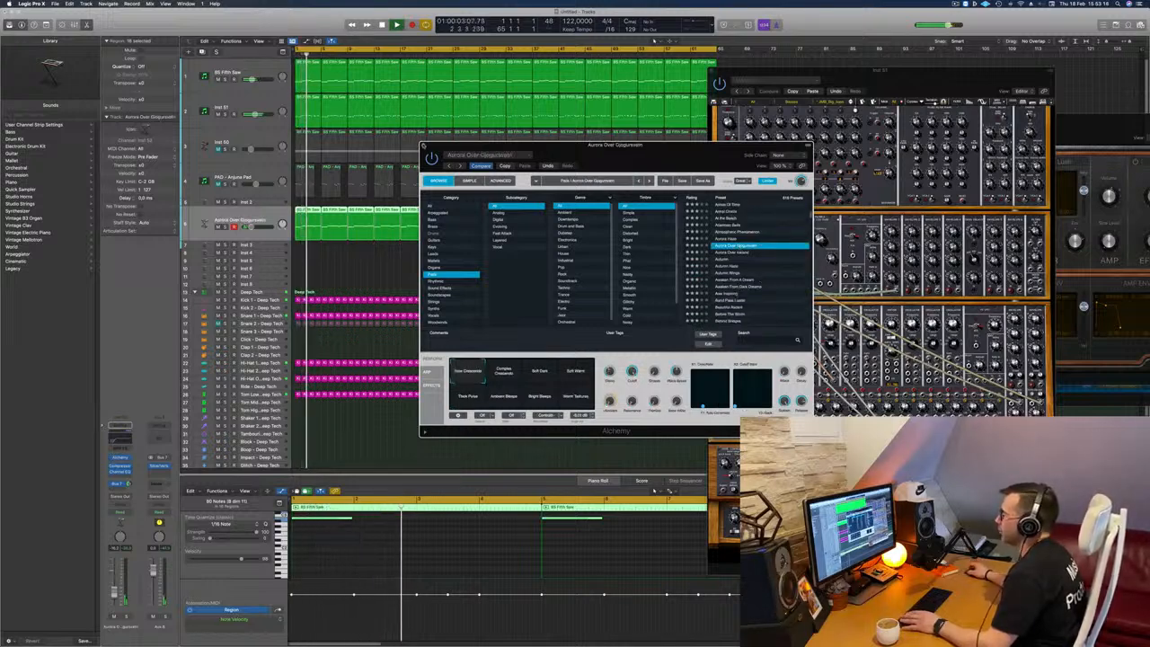
Step: Close Alchemy, stop playback and replace the track's instrument with Arturia's CS-80V2 in stereo
left_click(423, 146)
key("space")
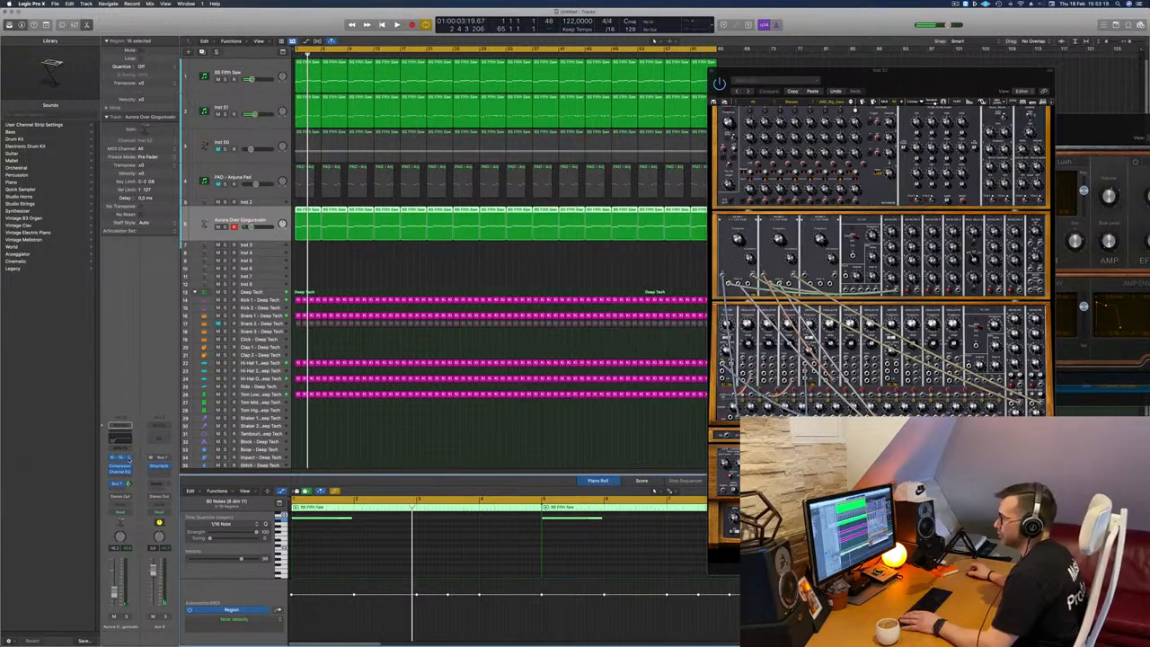
left_click(128, 458)
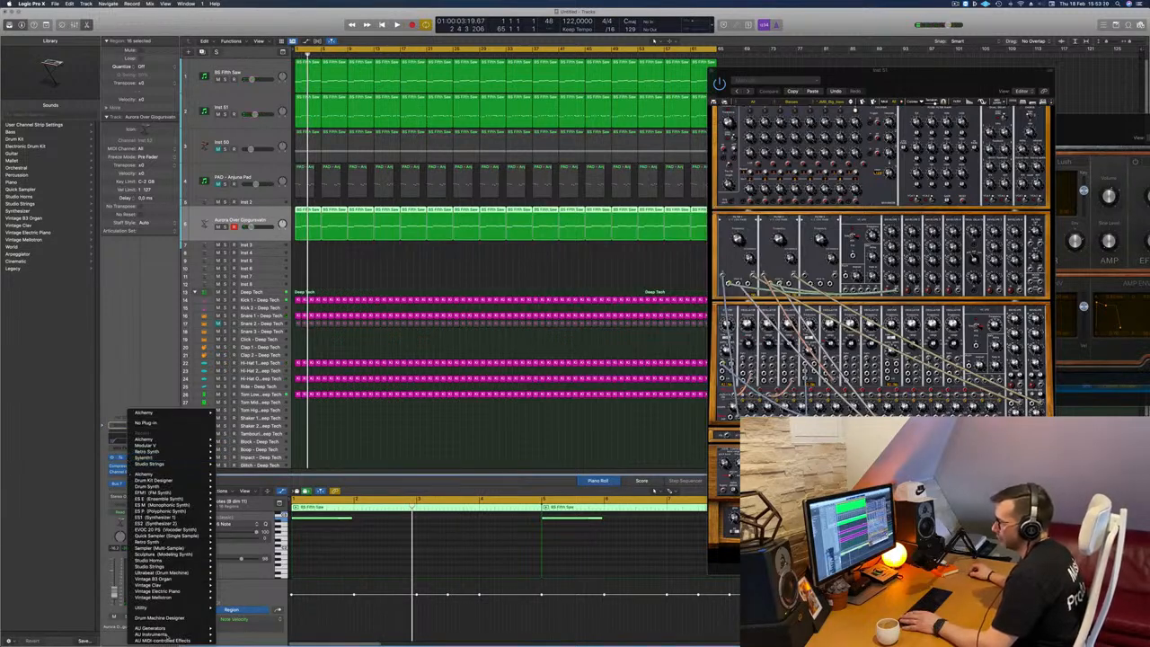
mouse_move(166, 634)
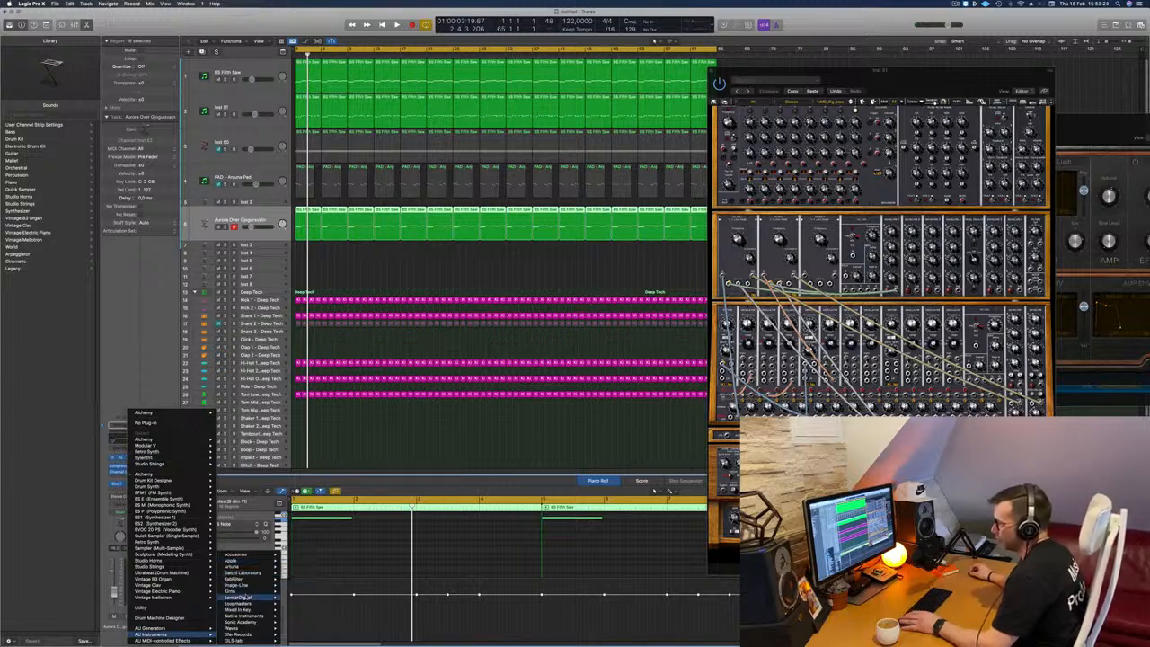
mouse_move(247, 591)
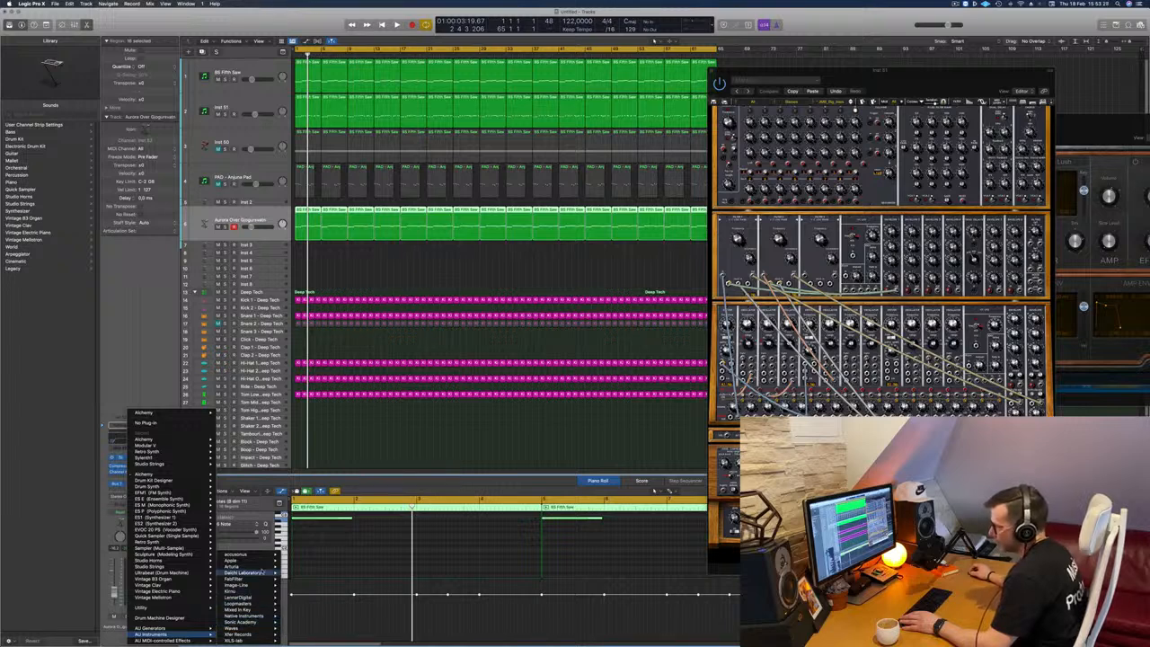
mouse_move(233, 566)
mouse_move(310, 585)
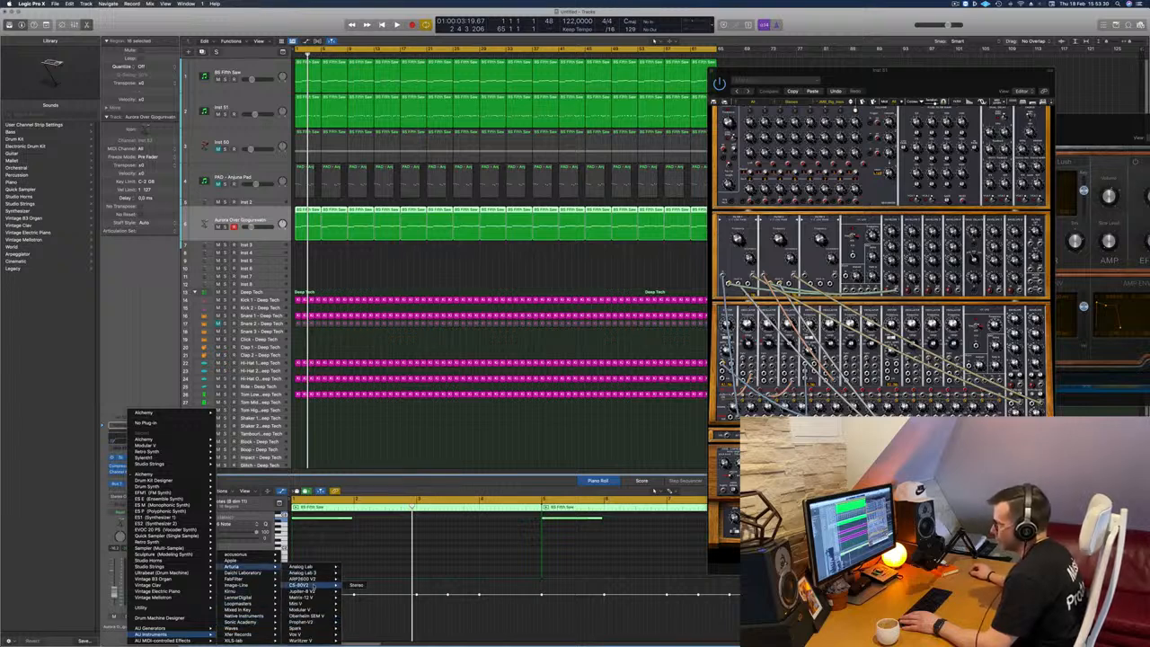
left_click(356, 585)
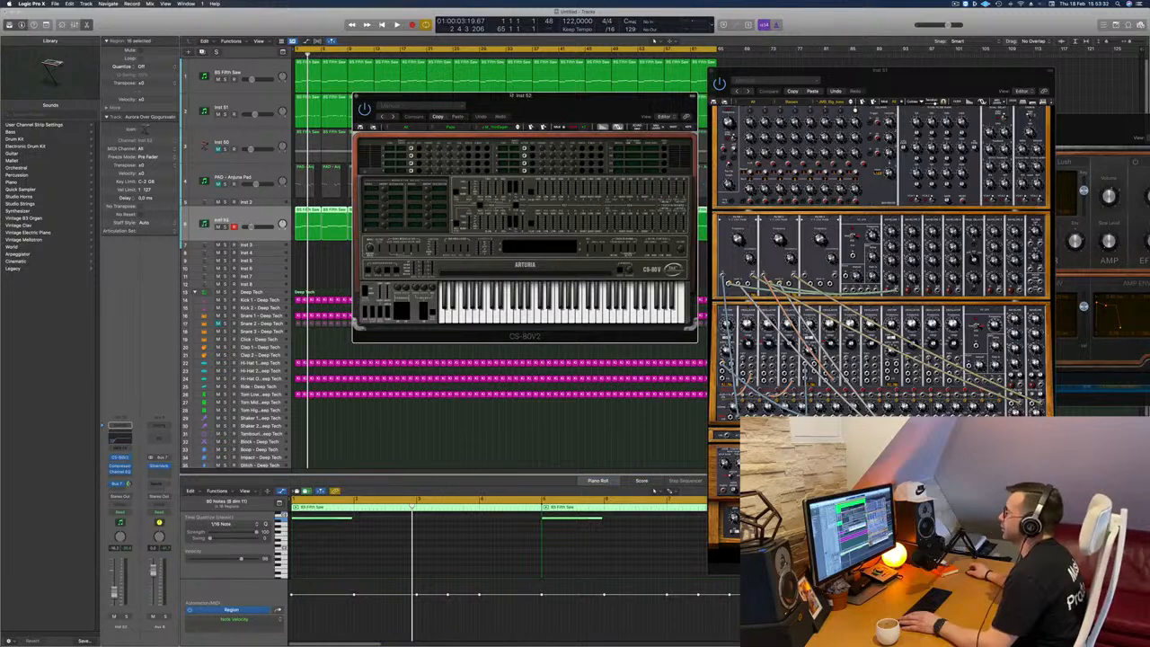
Step: Browse the CS-80V2 presets of all banks and load Creep from the Pads category
left_click(463, 117)
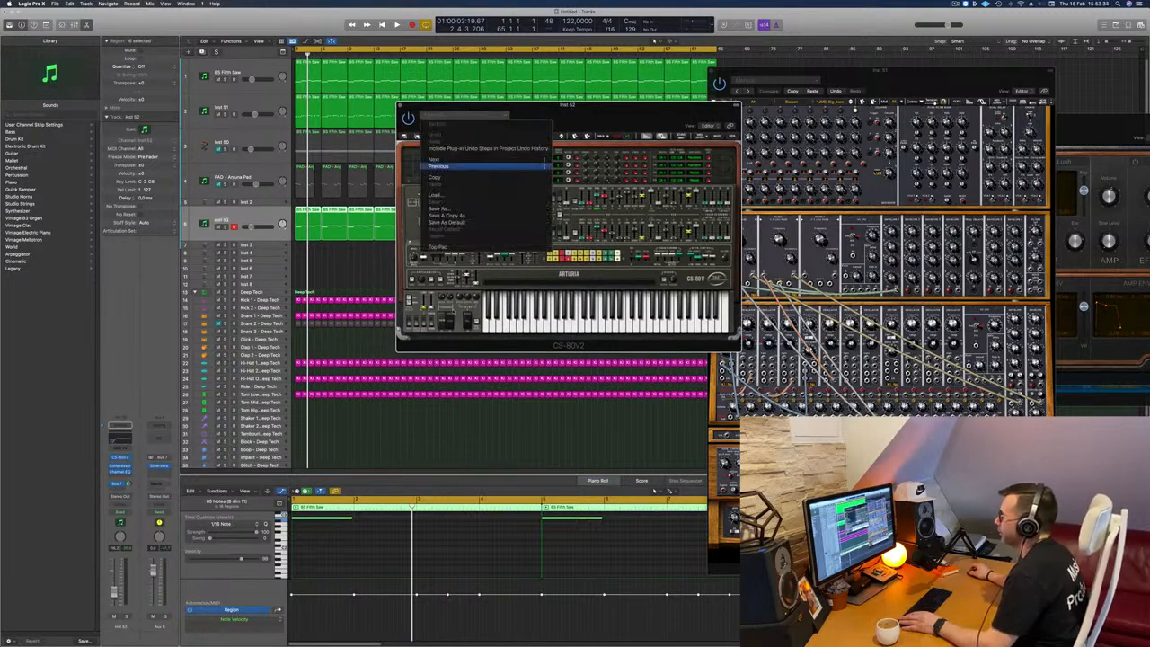
left_click(635, 116)
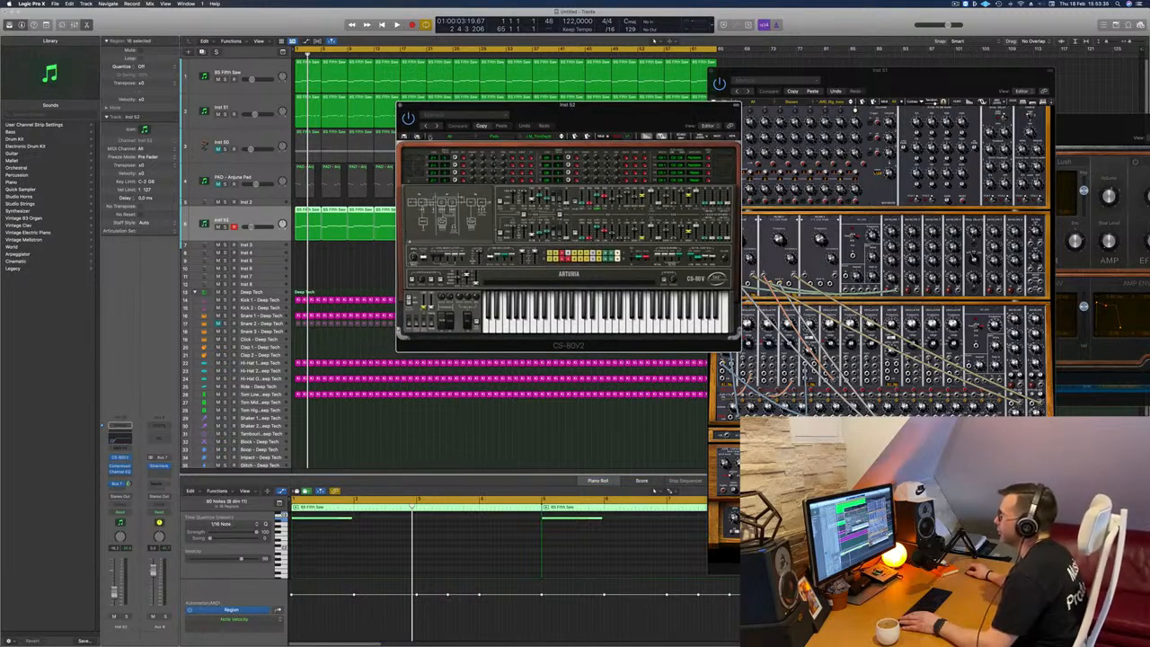
left_click(432, 135)
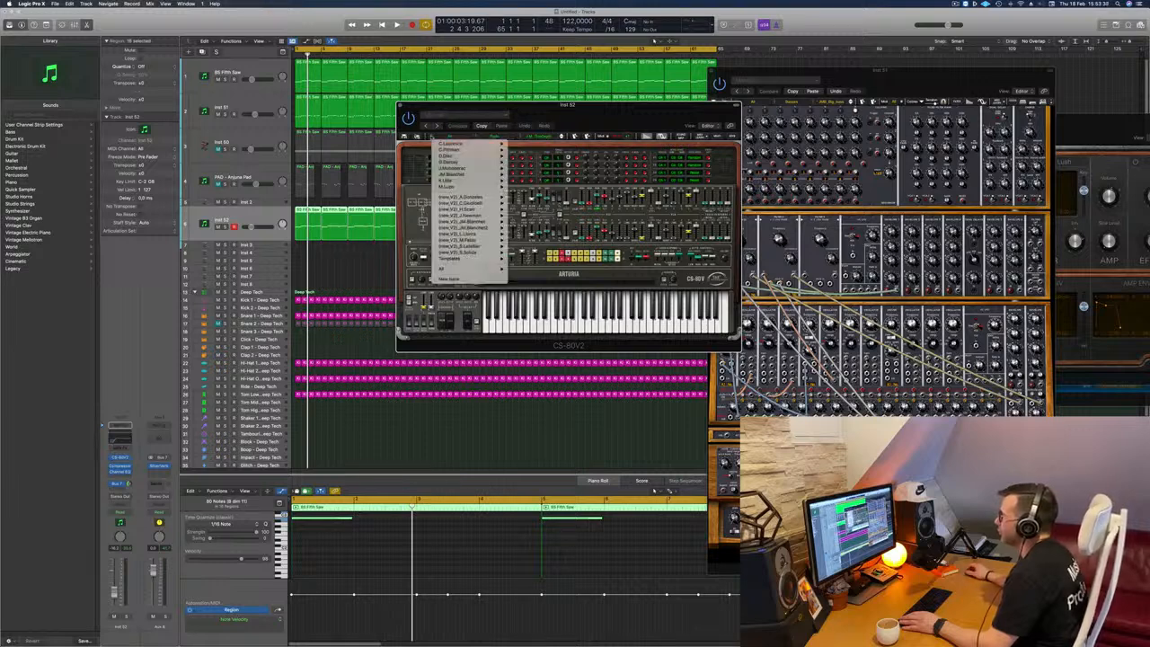
mouse_move(490, 269)
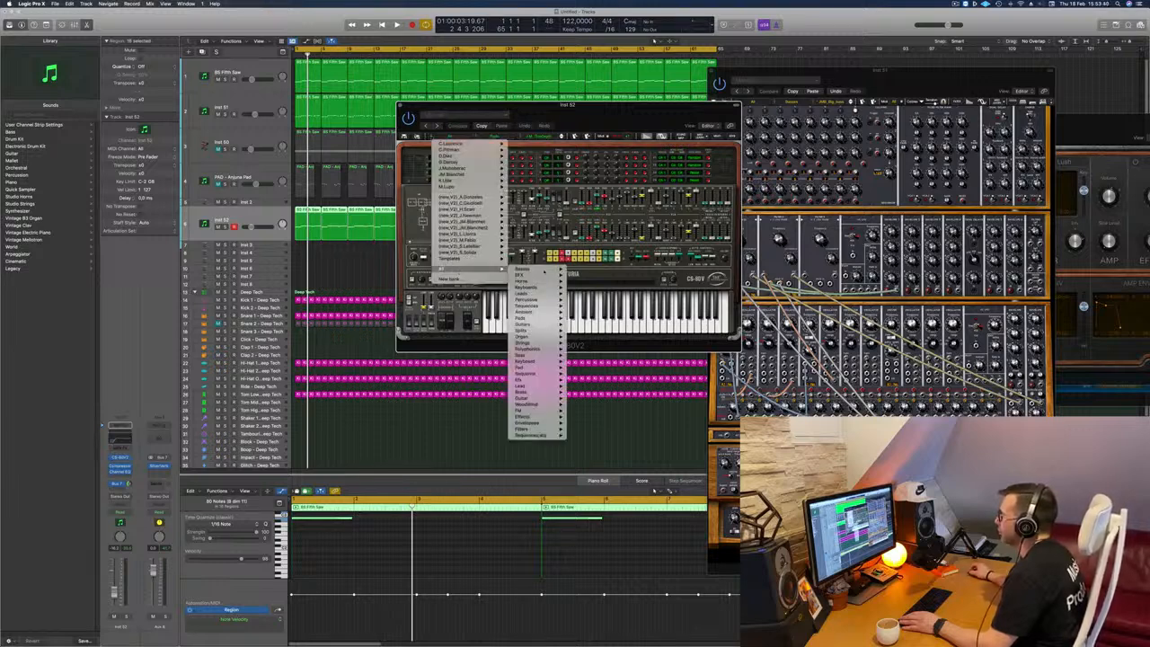
mouse_move(530, 294)
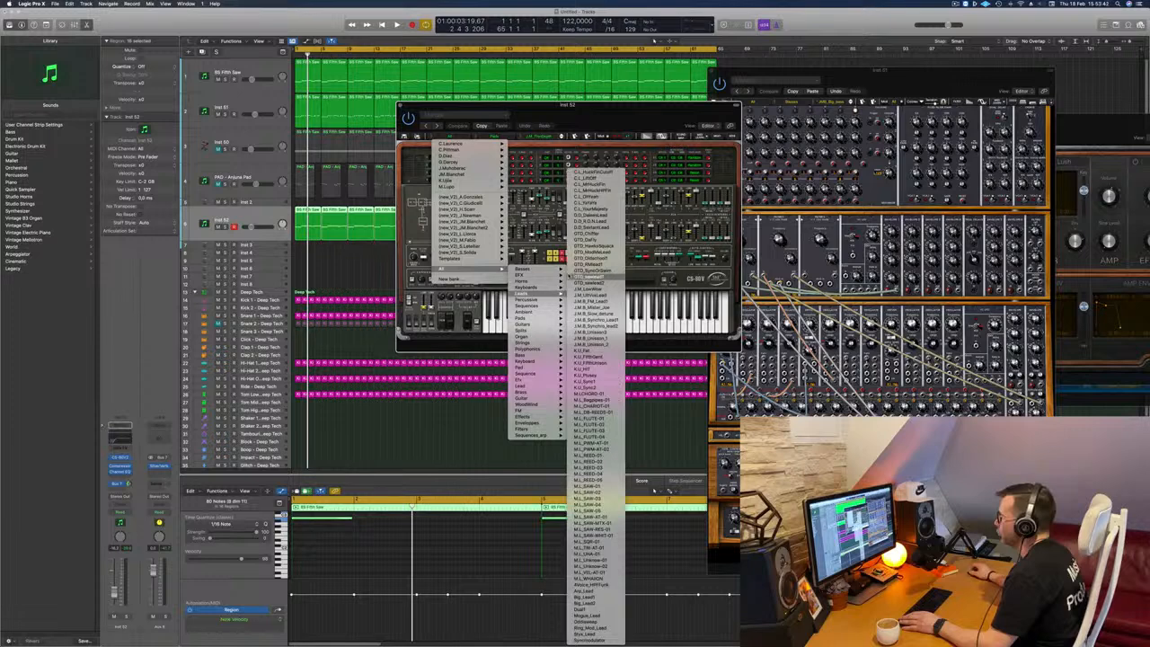
mouse_move(534, 343)
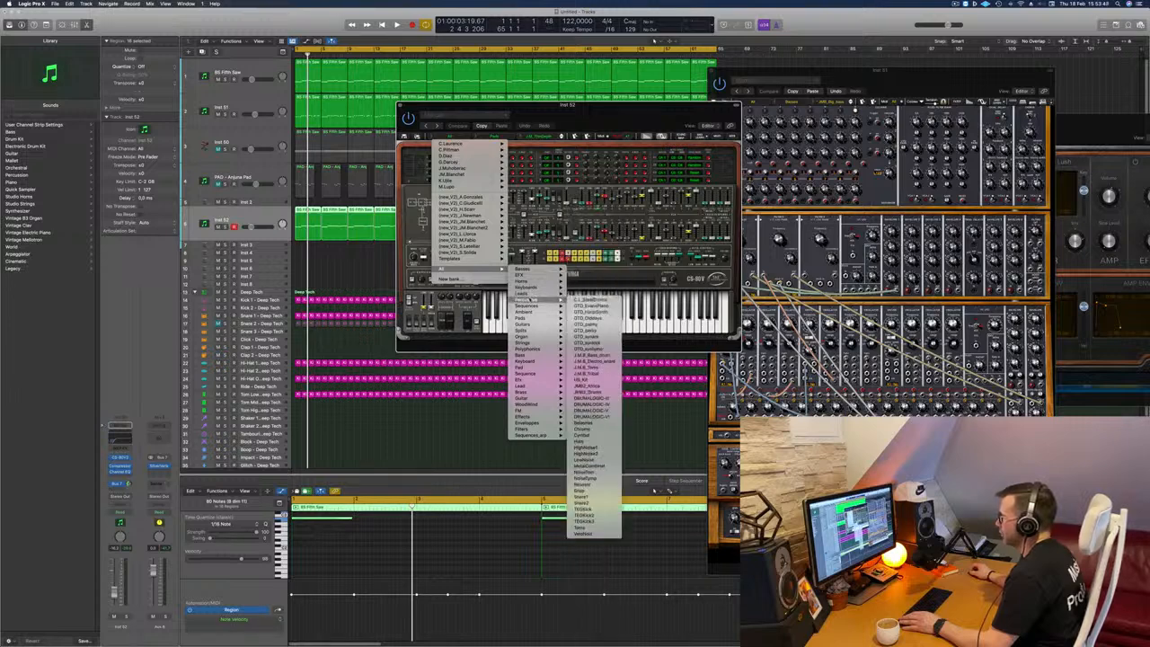
mouse_move(539, 319)
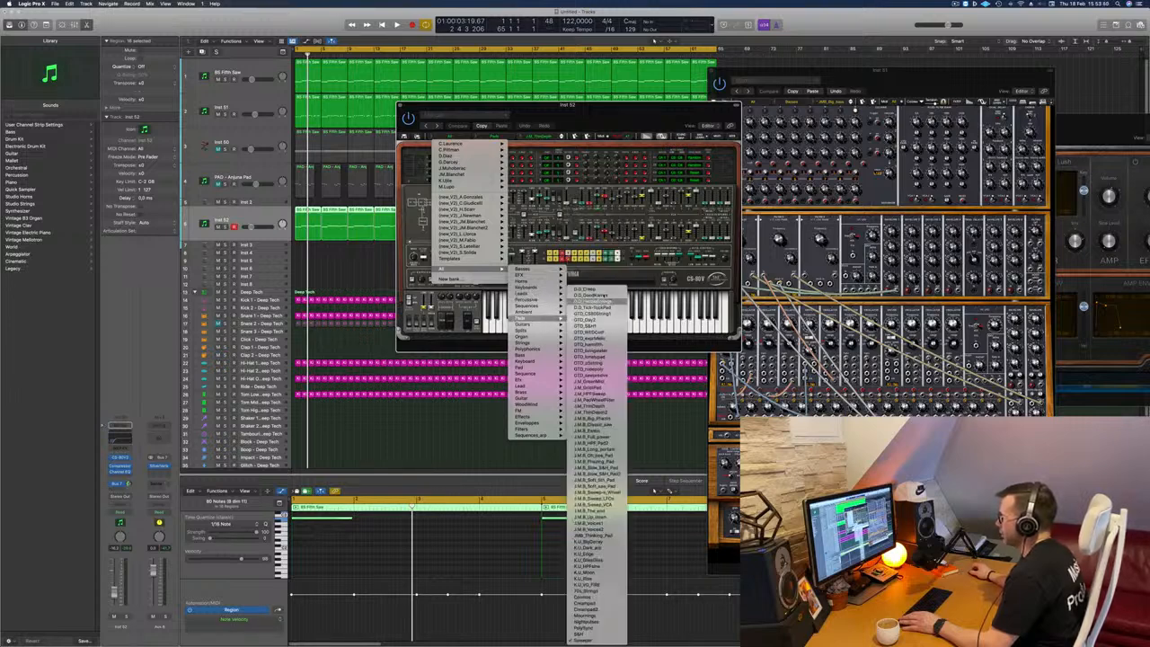
left_click(593, 295)
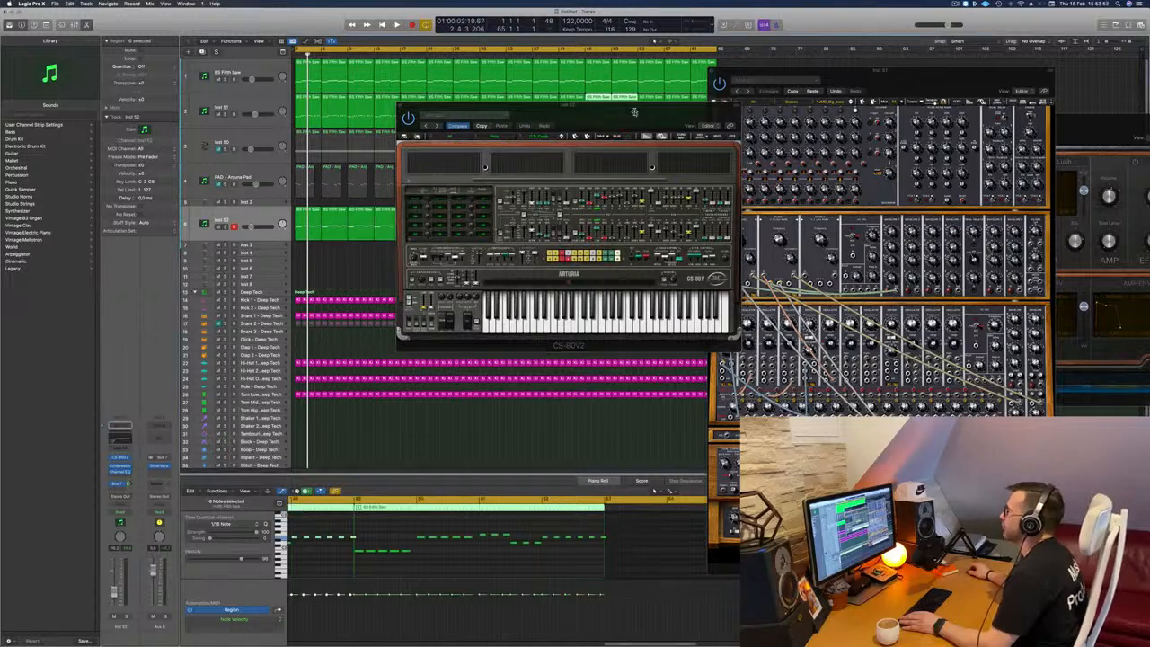
Step: Move the CS-80V2 window, play the song with the new pad and lower the track's volume slightly
left_click_drag(701, 131, 638, 184)
key("space")
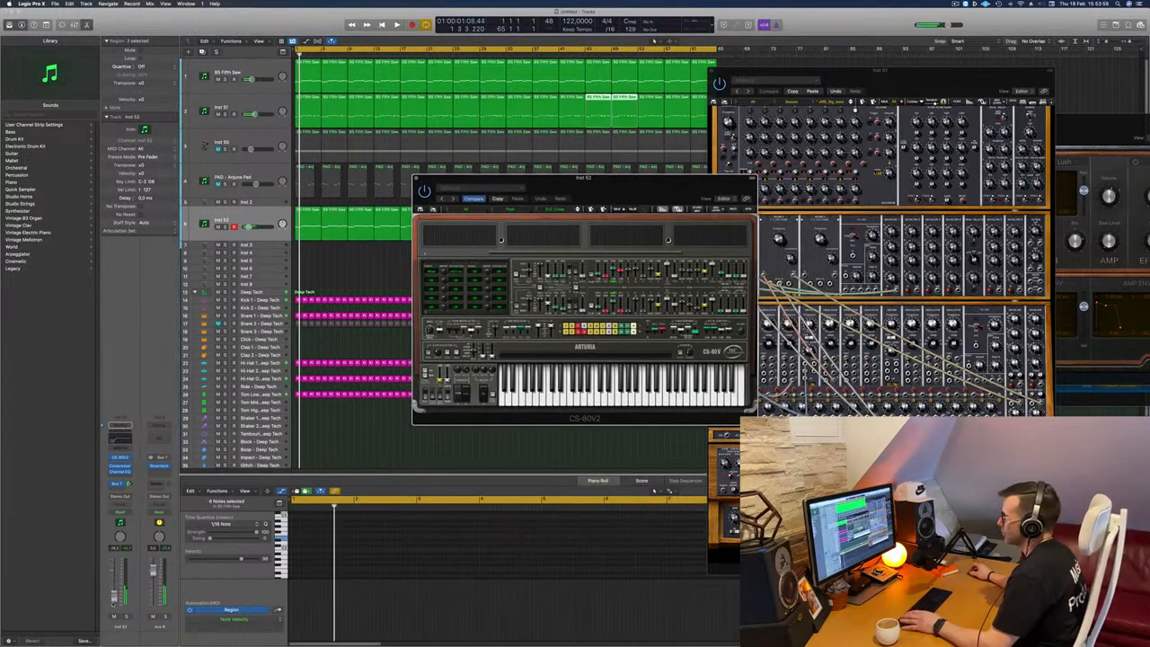
left_click(113, 603)
key("space")
Step: Step through the next two CS-80V2 pad presets, restarting playback to hear each one
key("space")
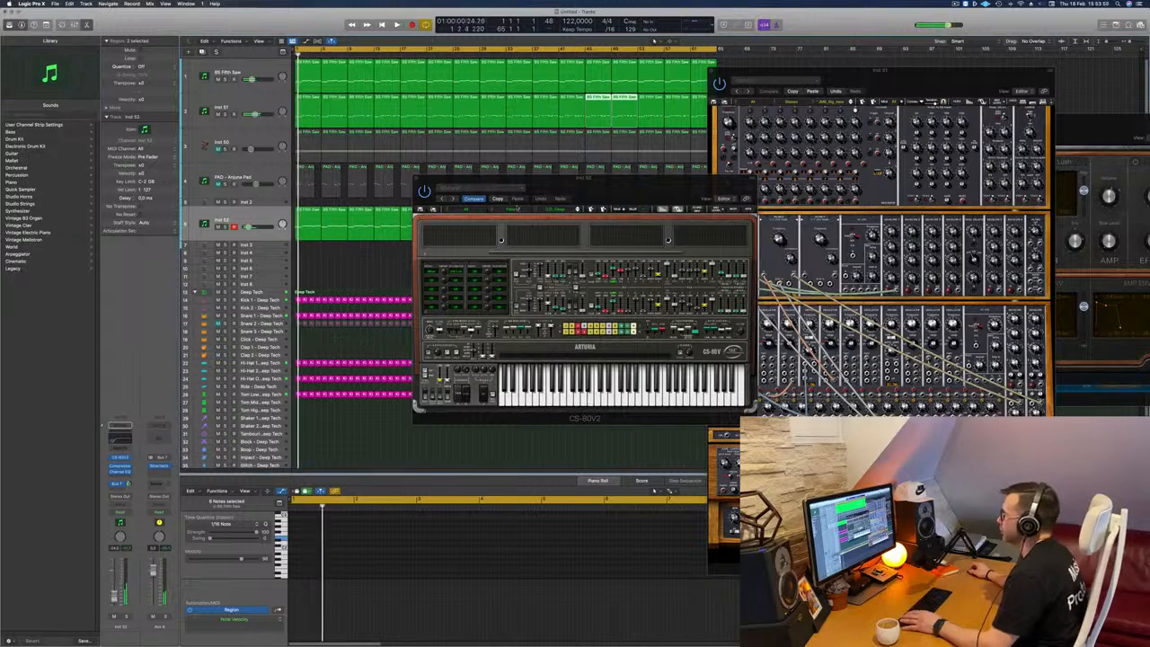
left_click(577, 209)
key("space")
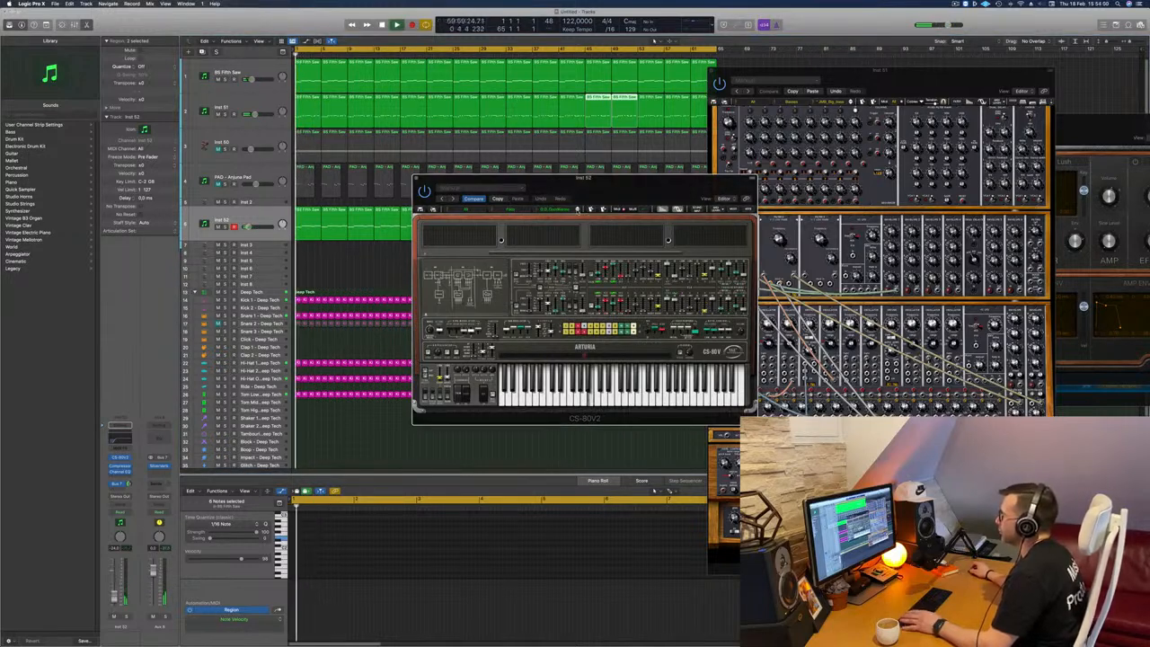
left_click_drag(585, 211, 605, 206)
left_click(598, 206)
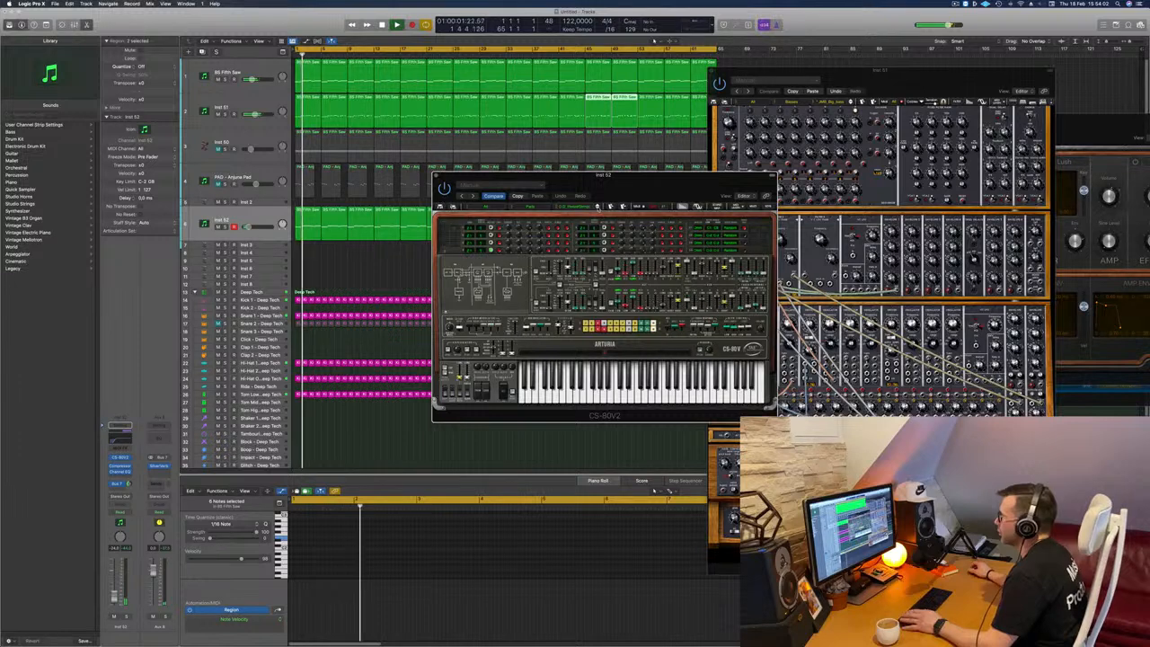
key("space")
key("space")
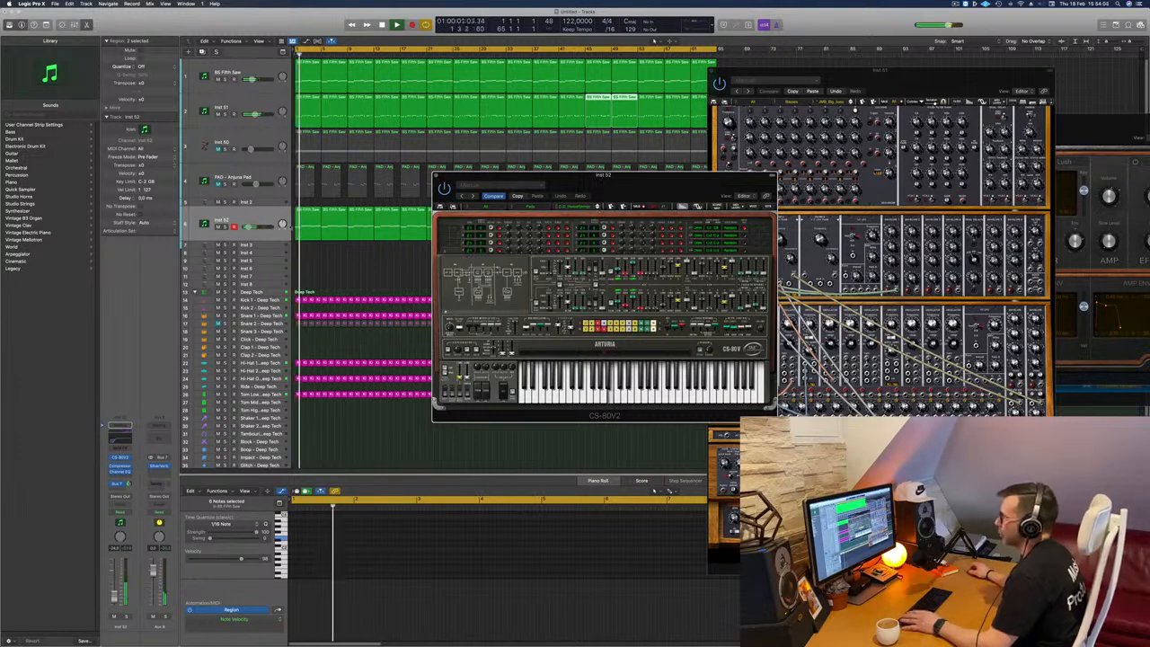
Step: Select the CS-80V2 track with all its regions and advance the synth to the Tick-TockPad preset
left_click(263, 219)
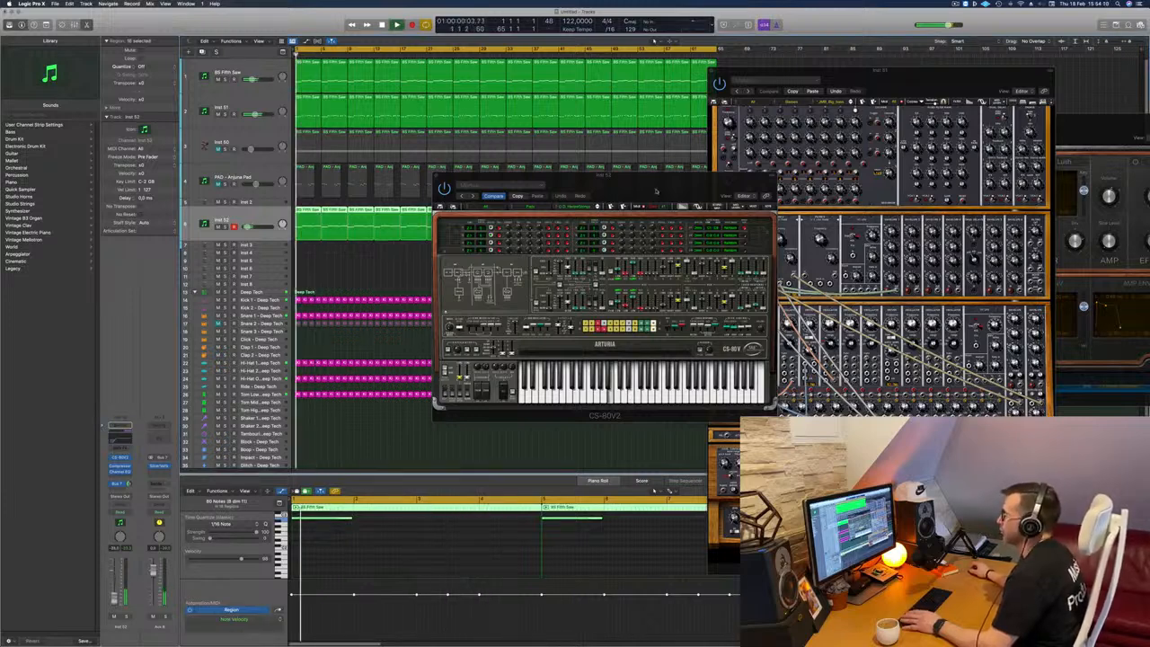
left_click_drag(581, 198, 530, 231)
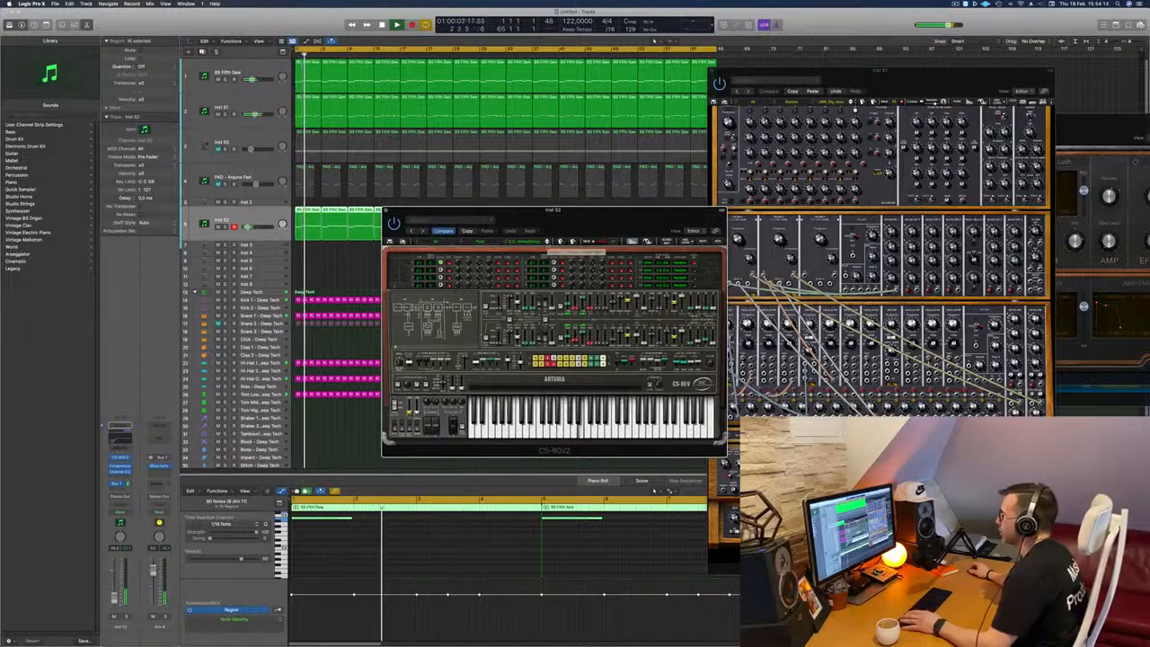
left_click(548, 242)
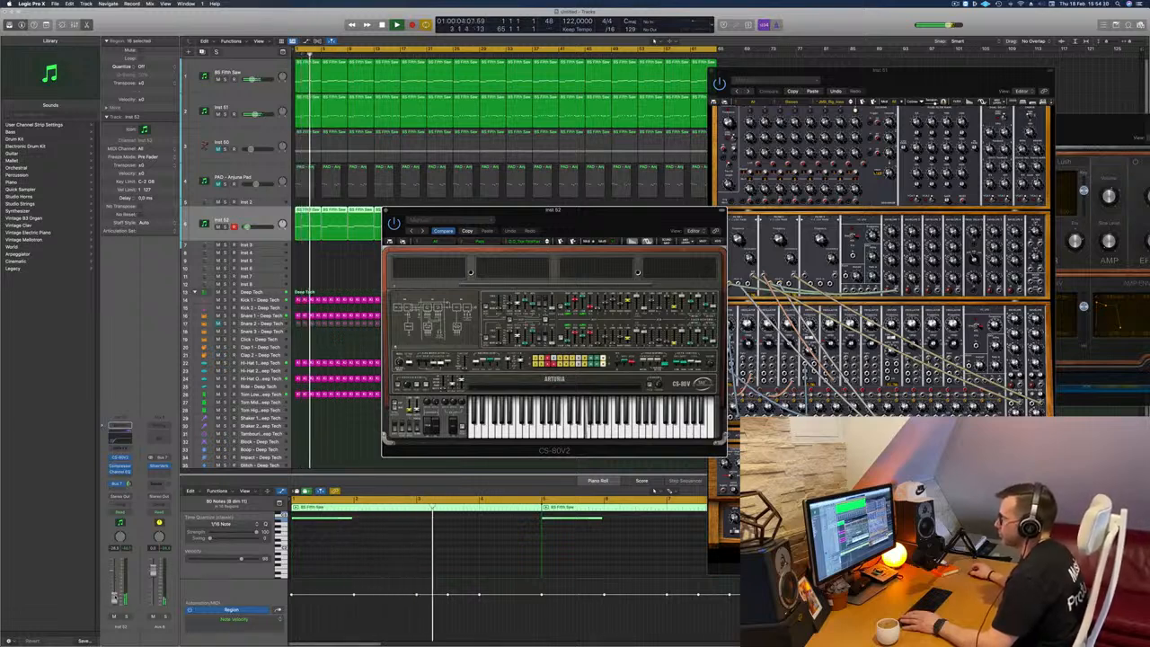
Step: Raise the CS-80V2 track's volume slightly and audition the next four pad presets during playback
left_click_drag(114, 599, 115, 595)
left_click_drag(598, 221, 594, 221)
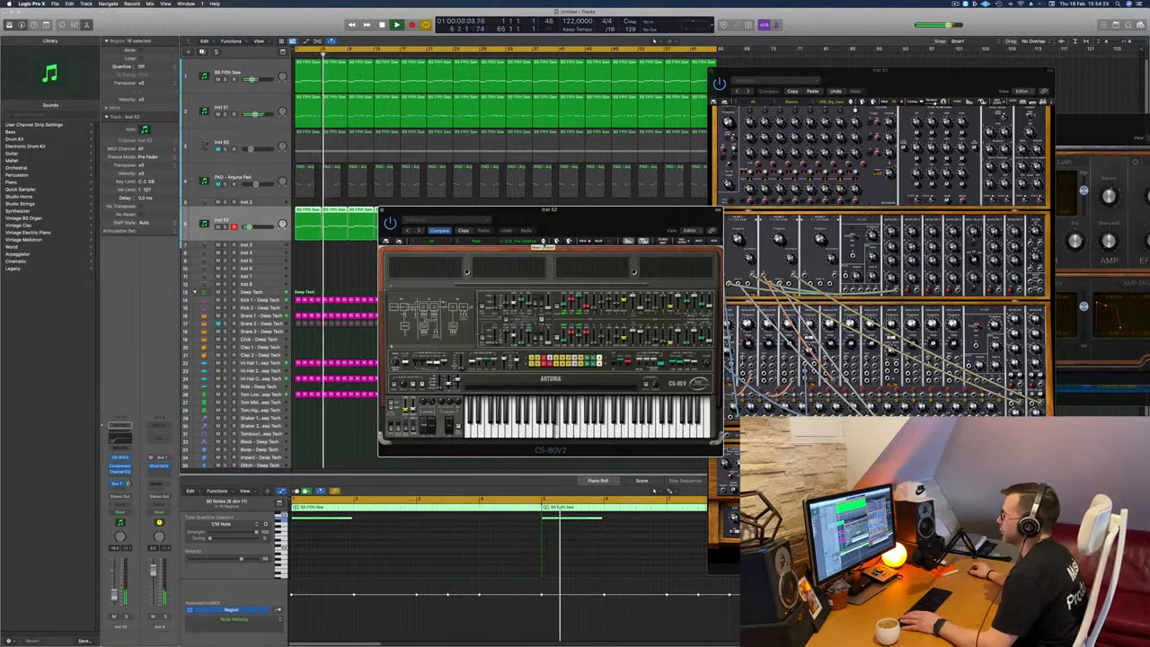
left_click(543, 242)
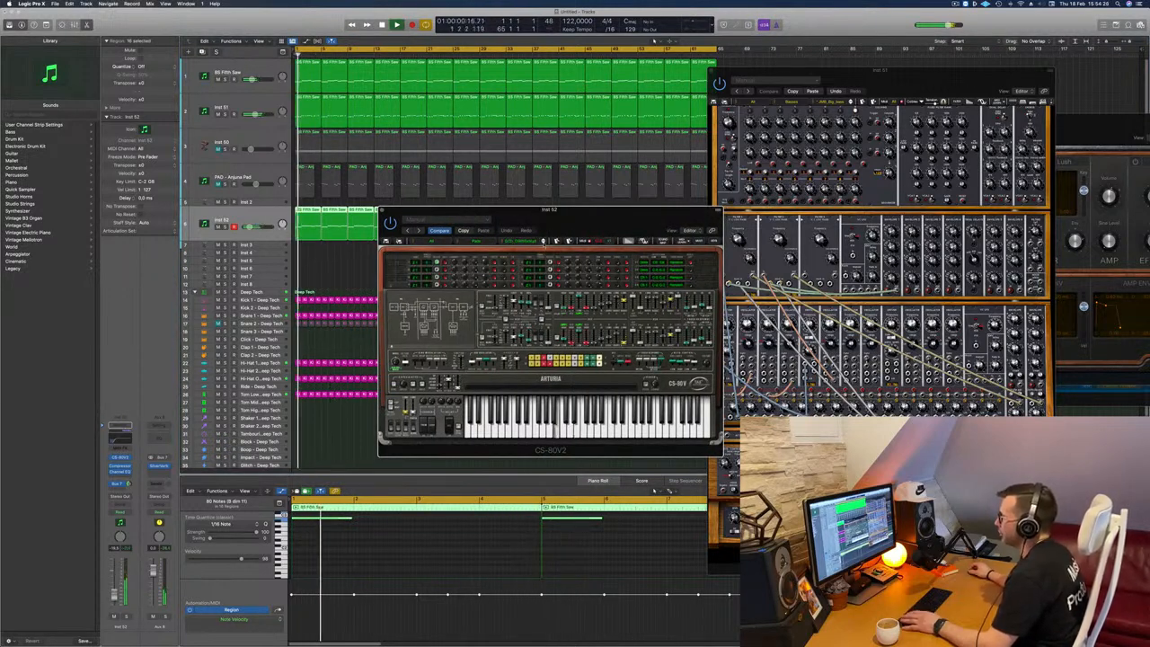
left_click(543, 241)
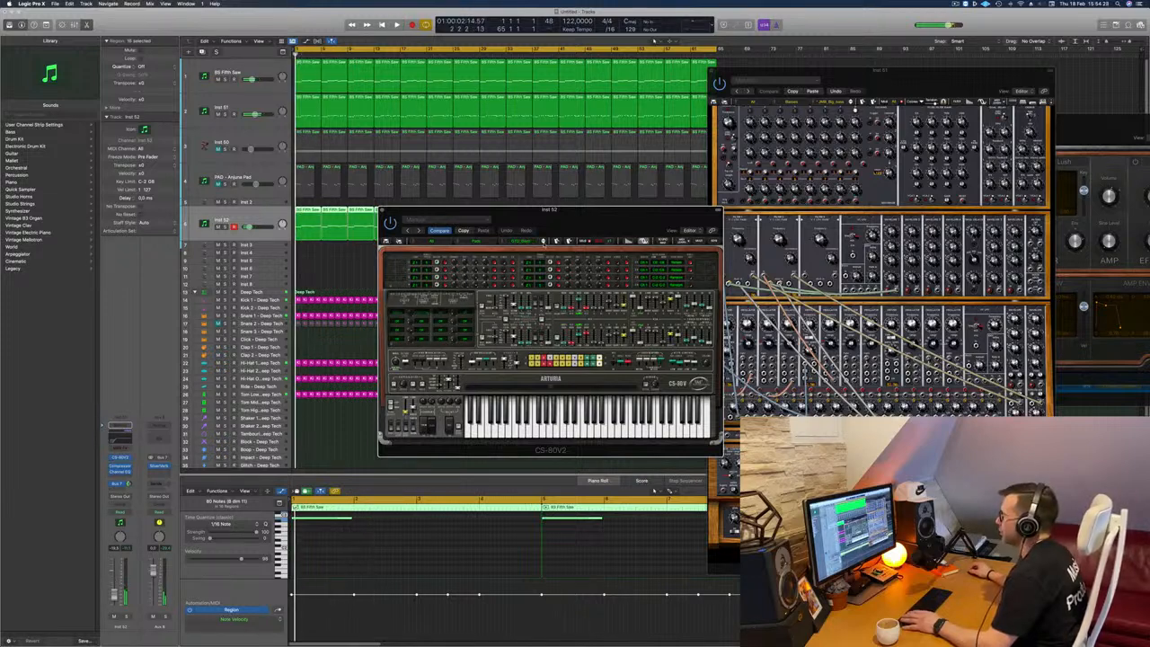
left_click(543, 242)
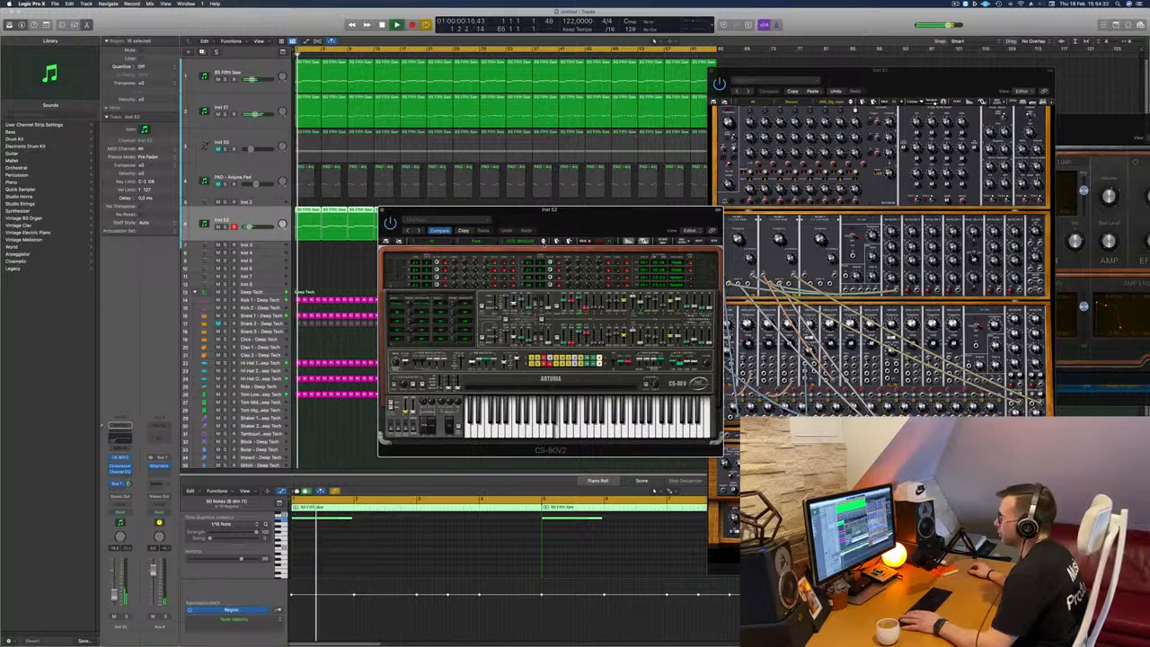
left_click(542, 242)
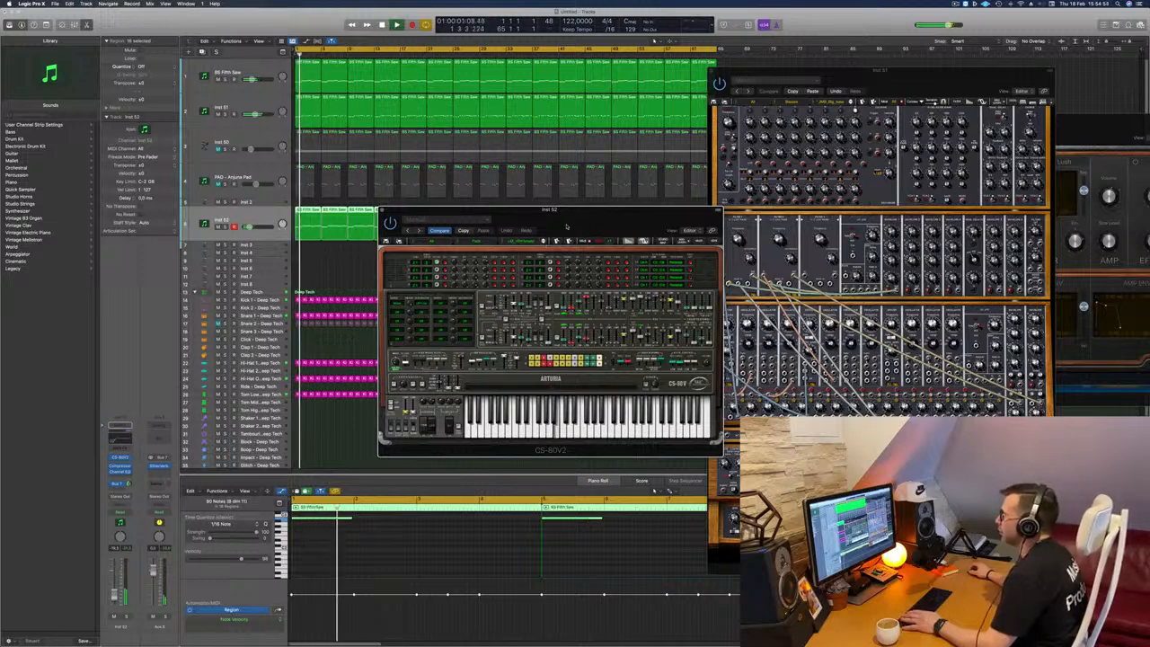
Step: Reposition the CS-80V2 window and audition the next two pad presets, restarting playback to hear them
mouse_move(567, 226)
left_mouse_down()
mouse_move(614, 222)
mouse_move(577, 240)
left_mouse_up()
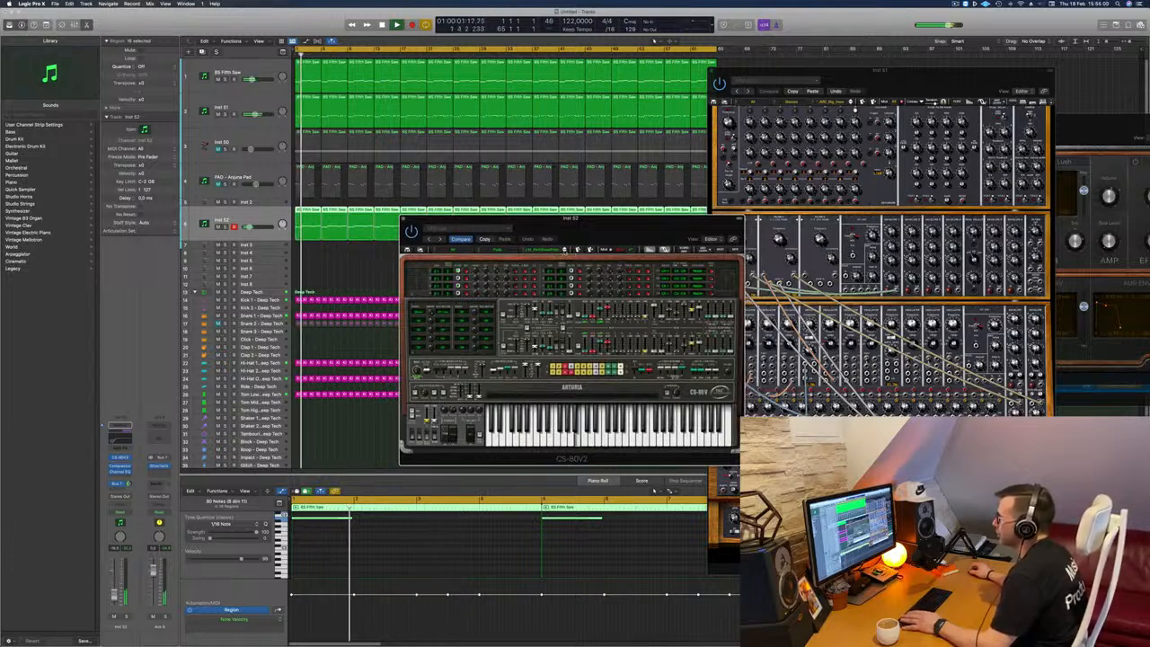
left_click(565, 251)
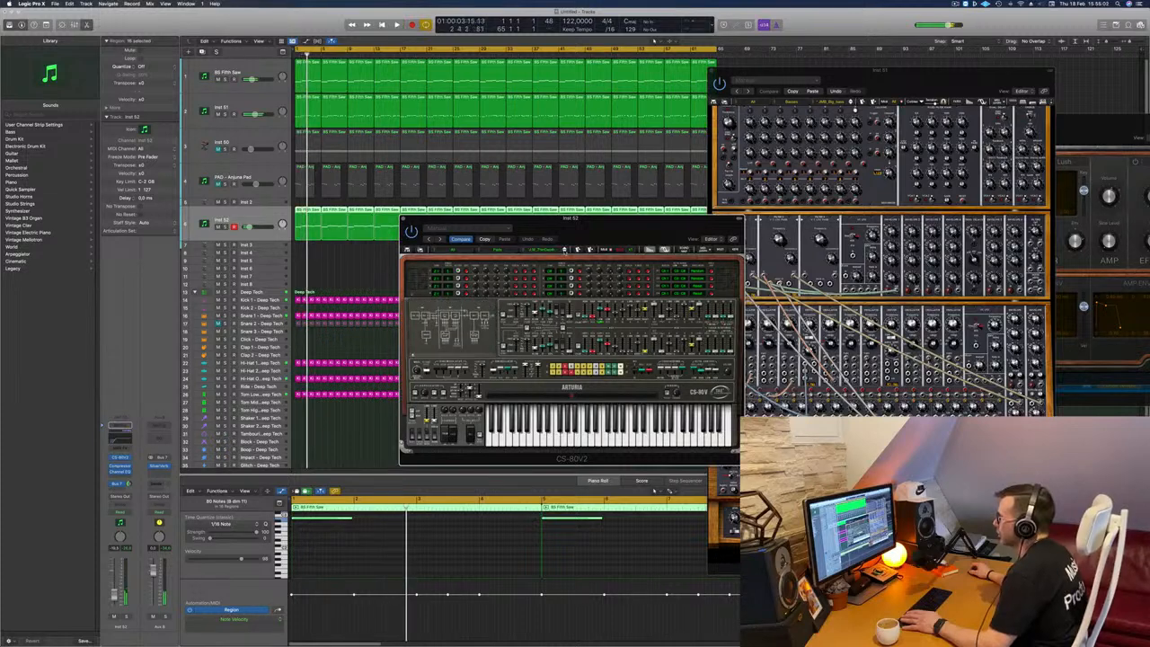
key("Return")
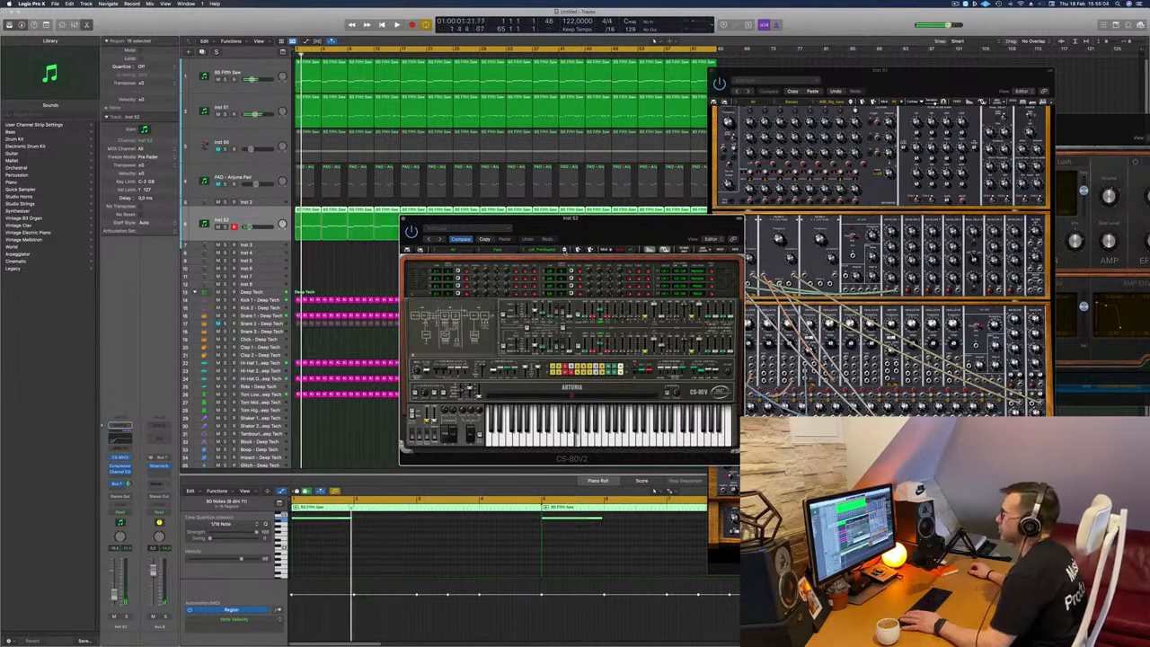
left_click(564, 250)
key("space")
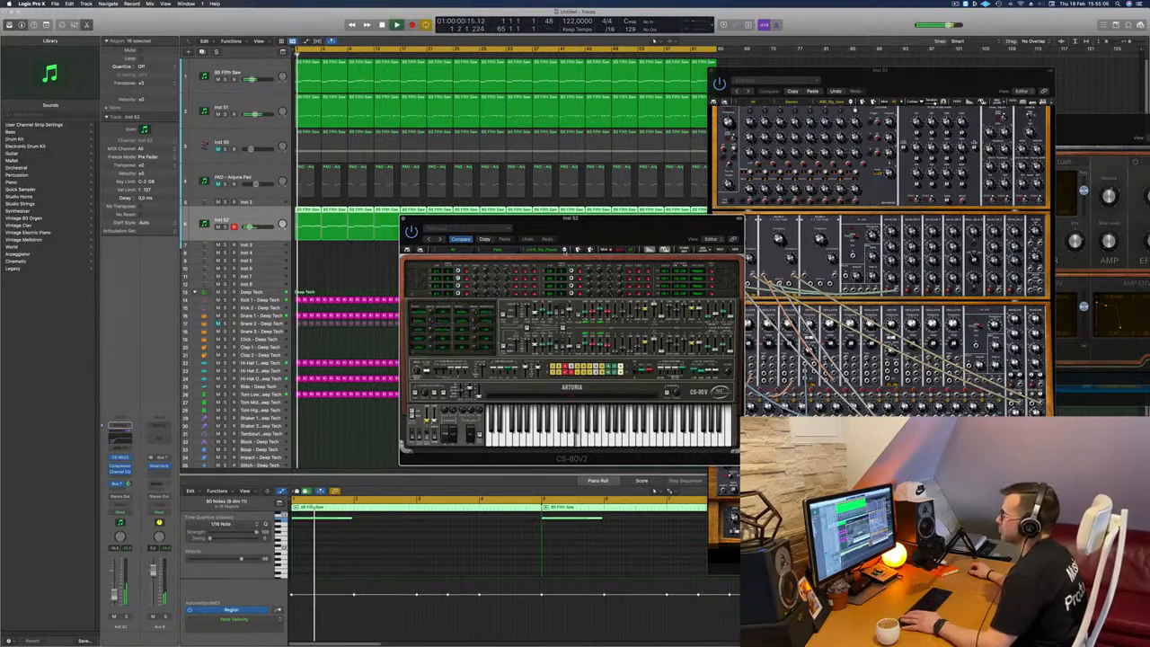
Step: Fine-tune the CS-80V2 track's volume while the song plays and close the synth window
left_click_drag(604, 232, 664, 239)
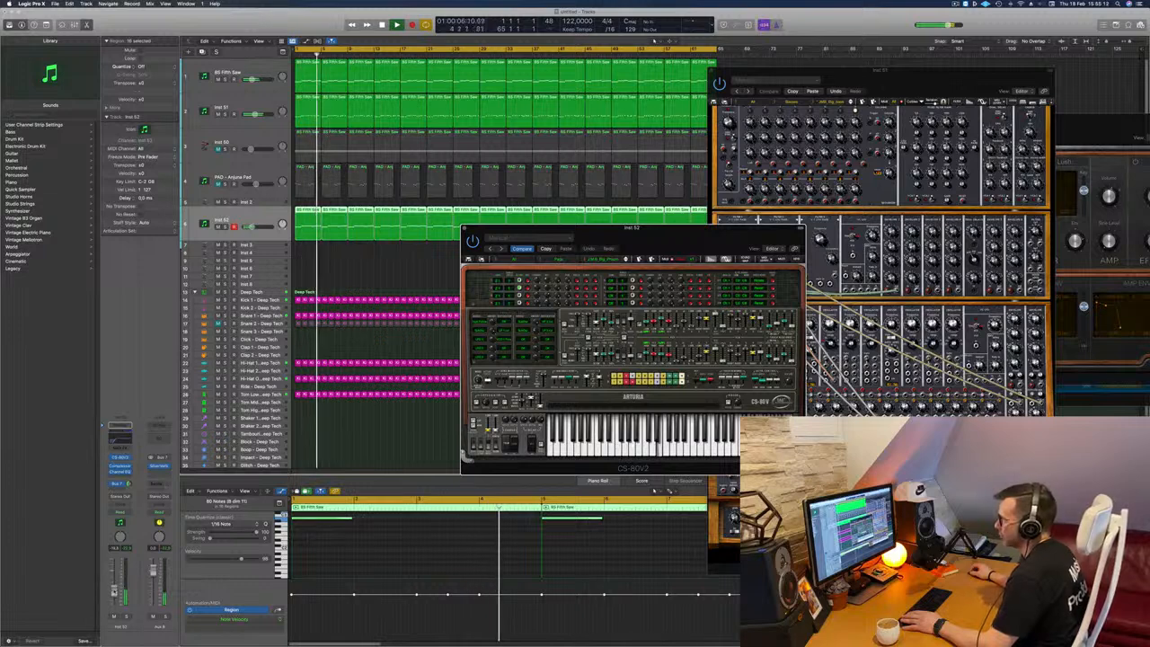
left_click_drag(114, 594, 114, 590)
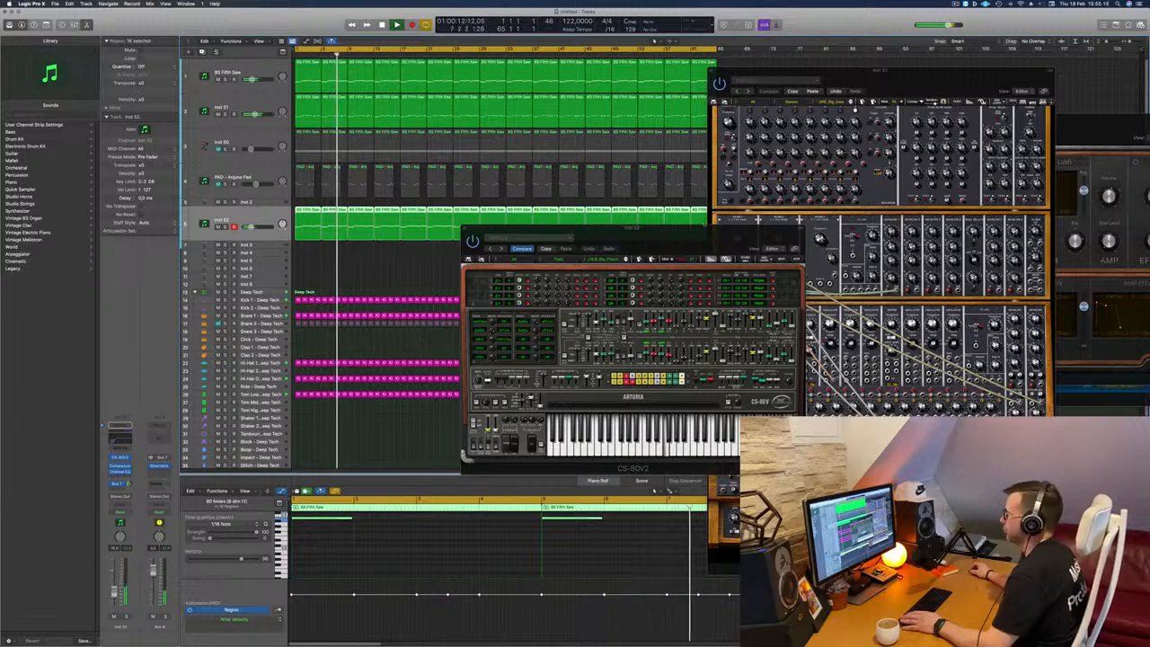
mouse_move(693, 240)
left_mouse_down()
mouse_move(759, 212)
mouse_move(676, 254)
mouse_move(640, 257)
mouse_move(698, 255)
left_mouse_up()
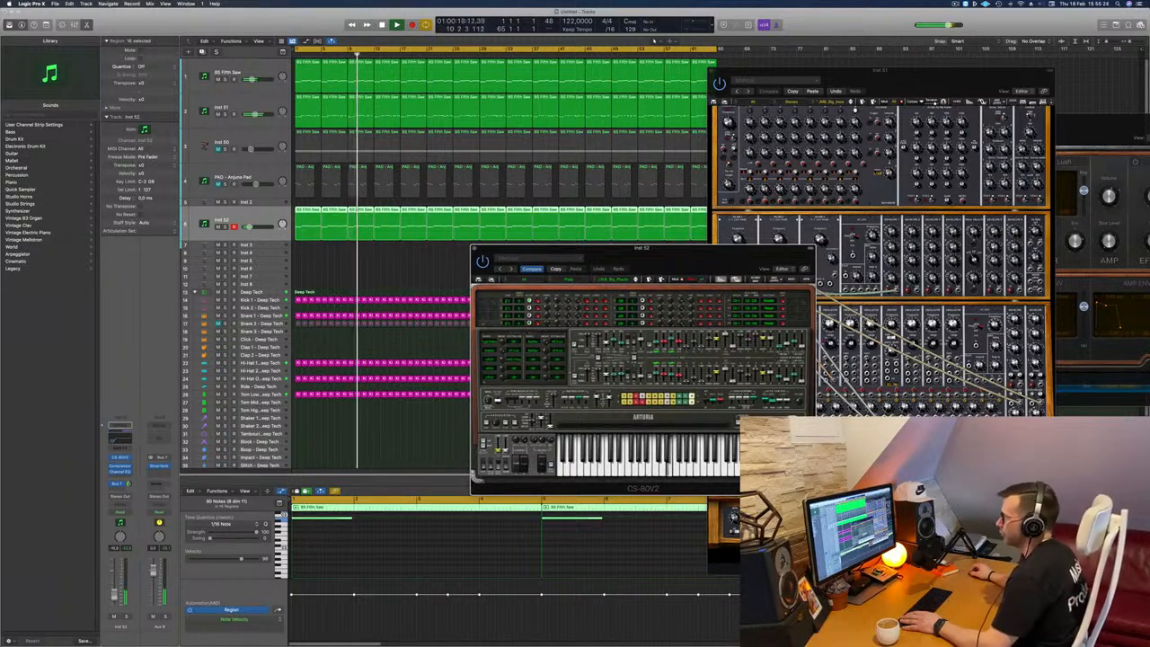
left_click_drag(114, 591, 114, 594)
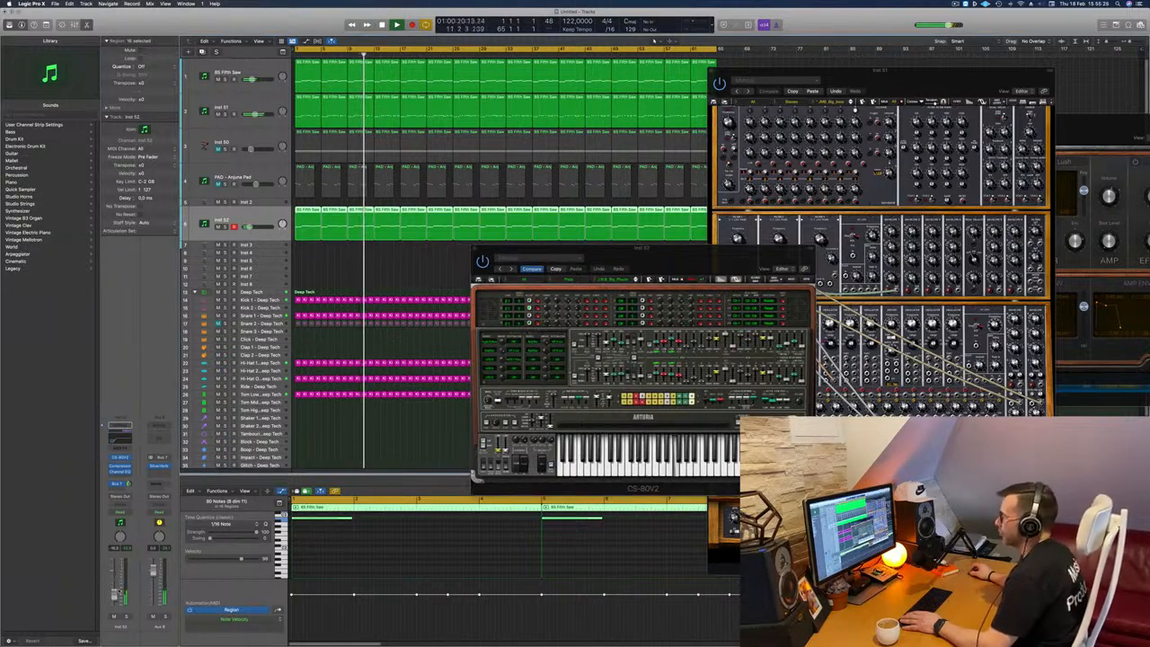
left_click(660, 259)
left_click_drag(661, 258, 608, 259)
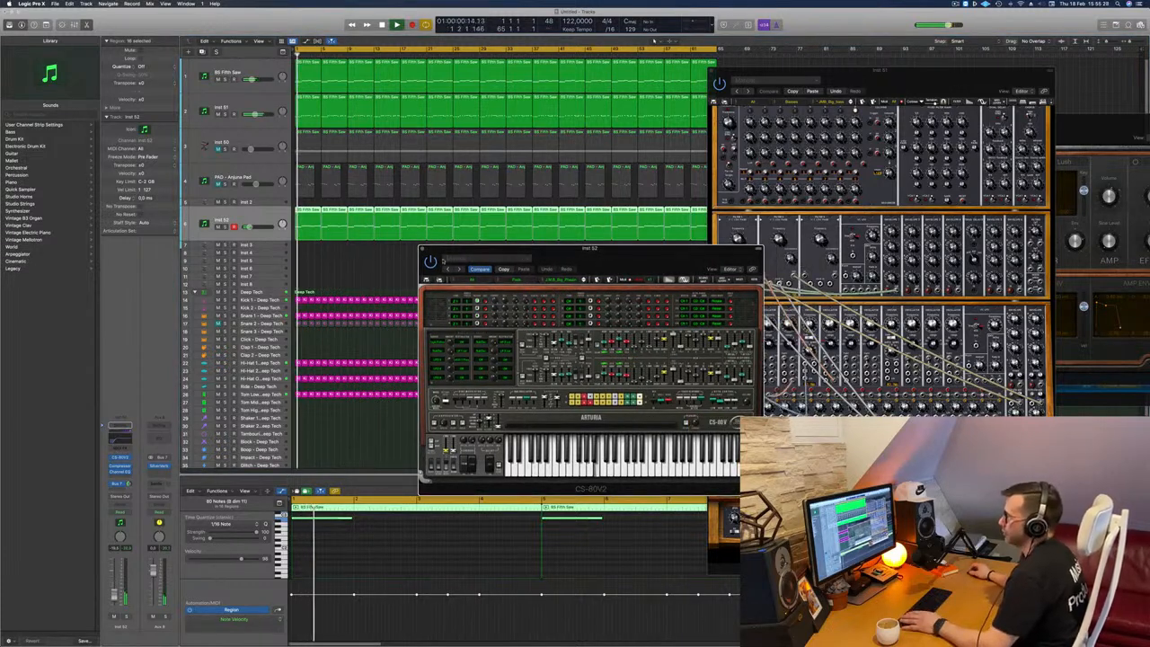
key("super+w")
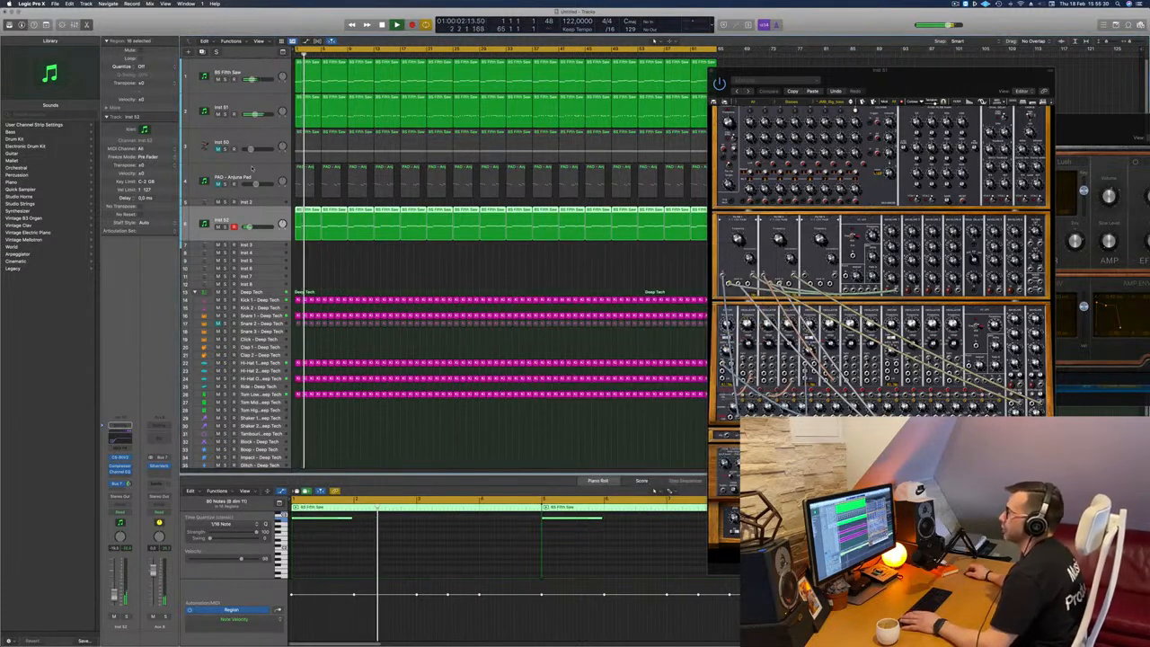
Step: Unmute the PAD - Anjuna Pad track and the Inst 50 Retro Synth track and restart playback
left_click(254, 176)
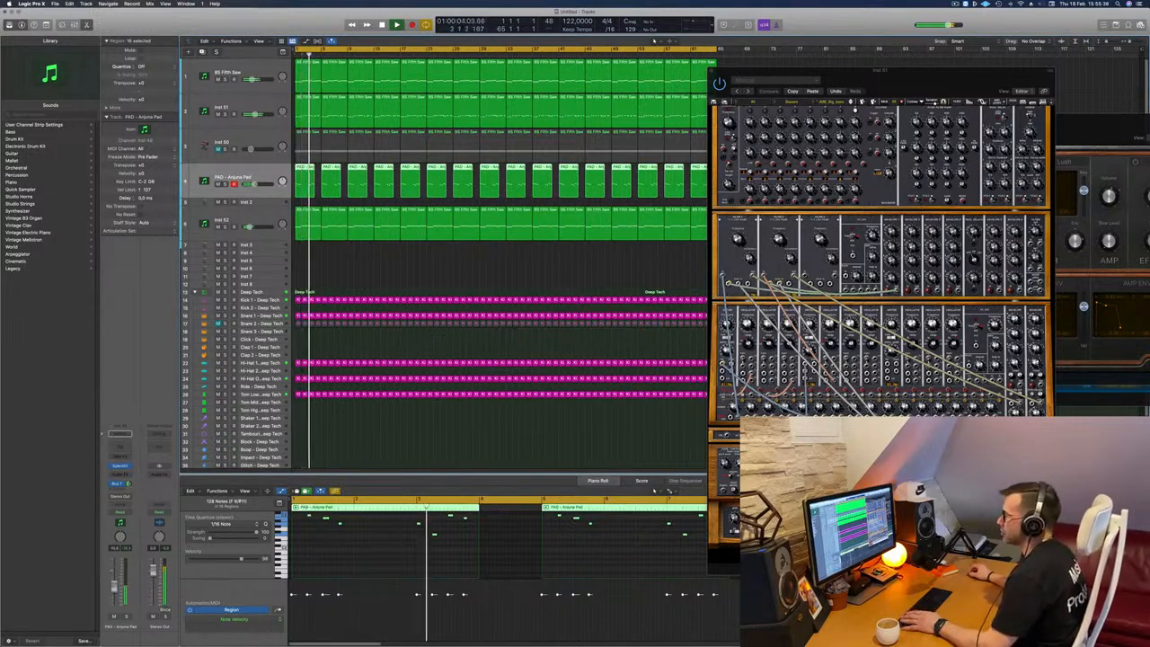
left_click(251, 136)
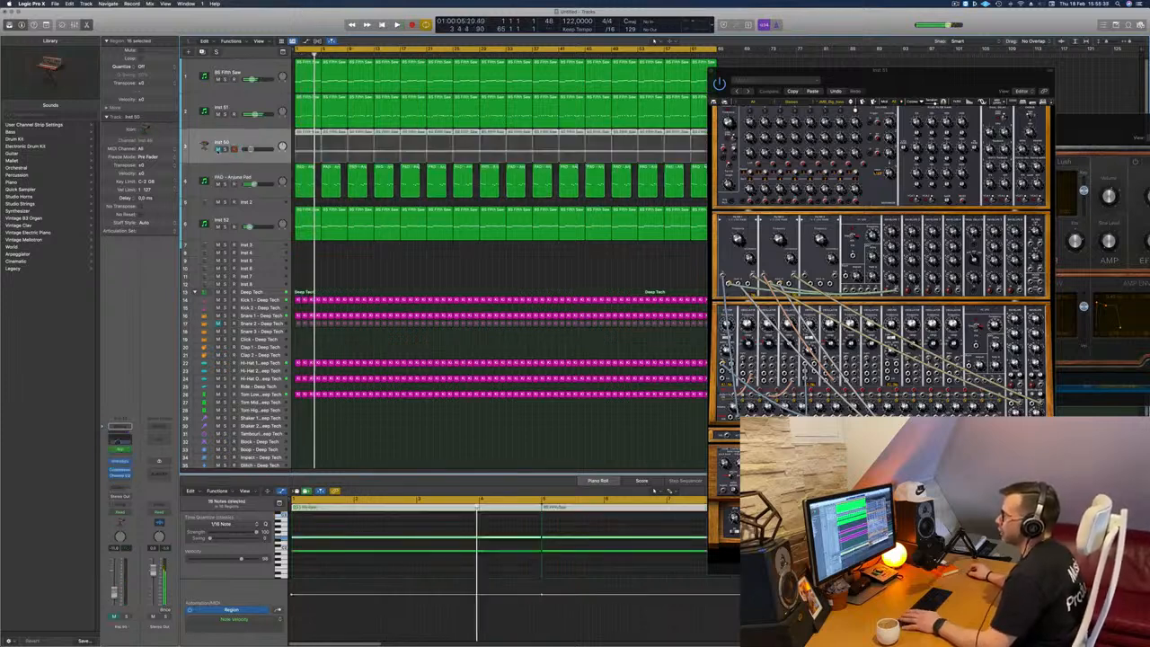
left_click(217, 150)
key("space")
key("space")
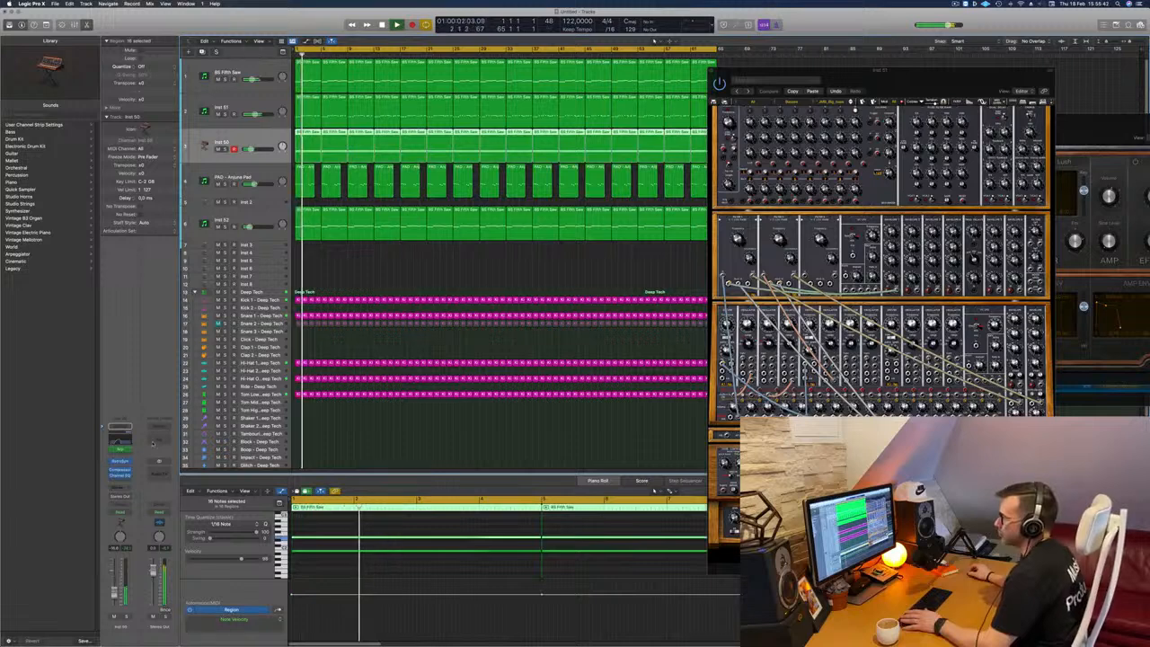
Step: Close the Modular V window and briefly solo the CS-80V2 track to hear it on its own
left_click_drag(741, 70, 613, 79)
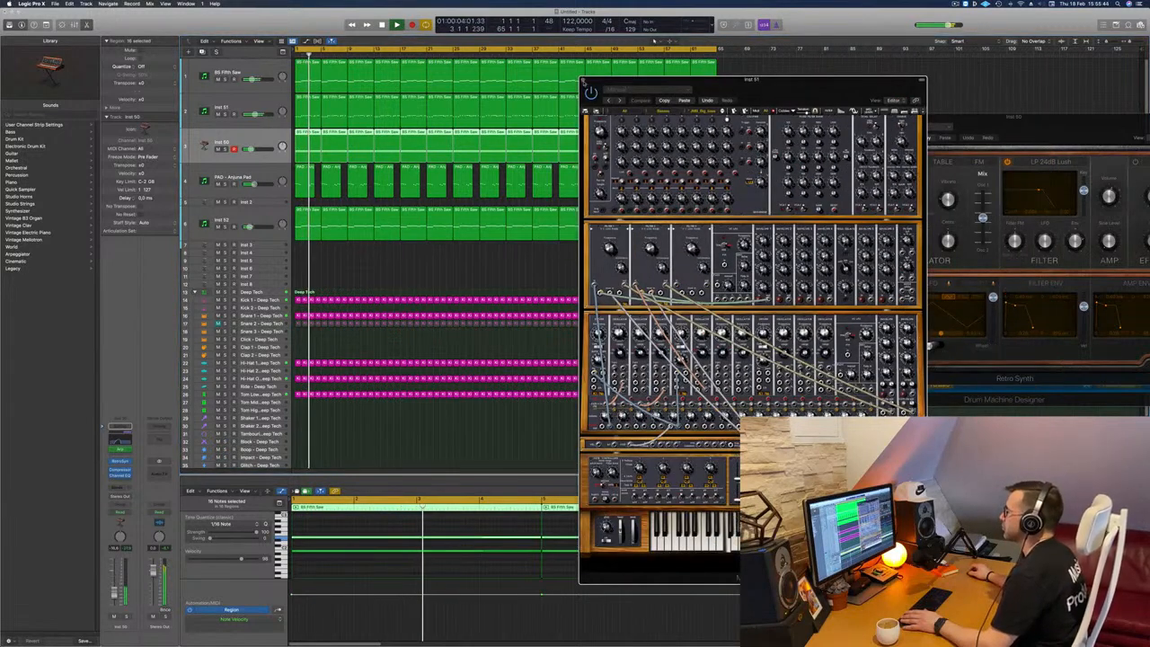
key("super+w")
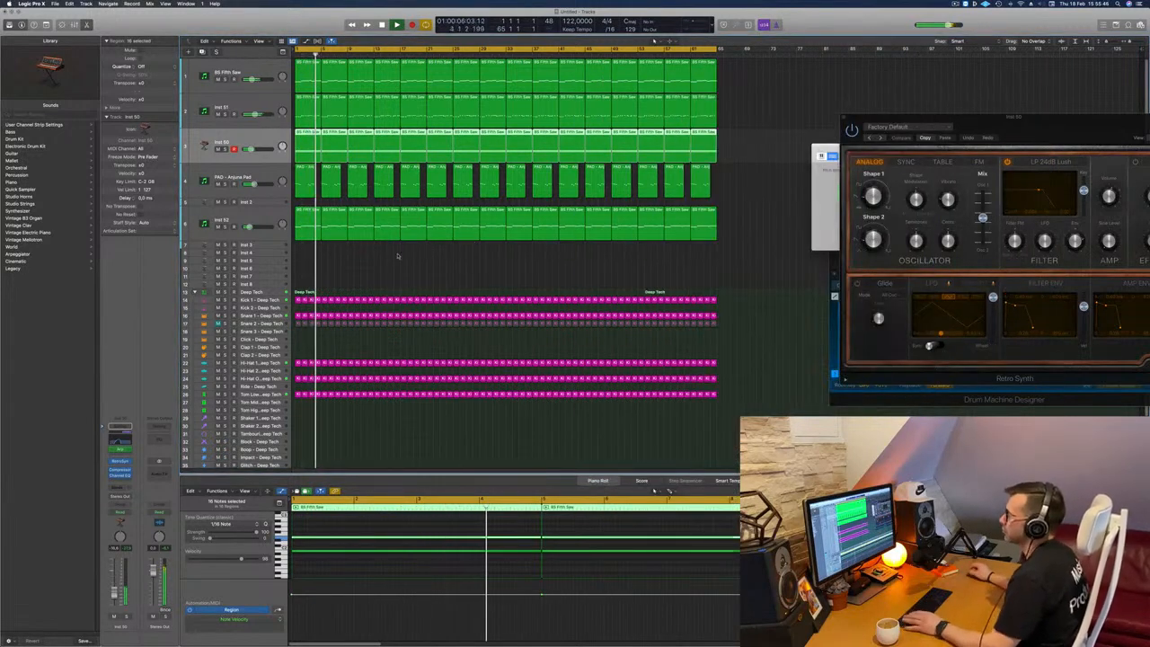
key("s")
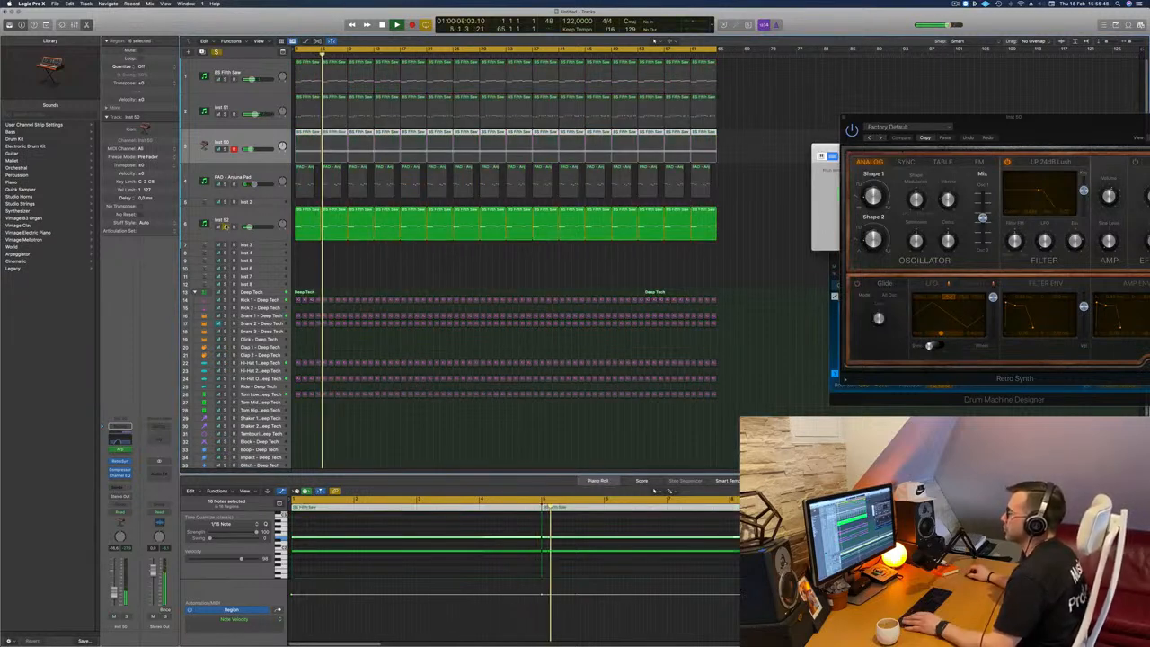
left_click(226, 226)
left_click(216, 234)
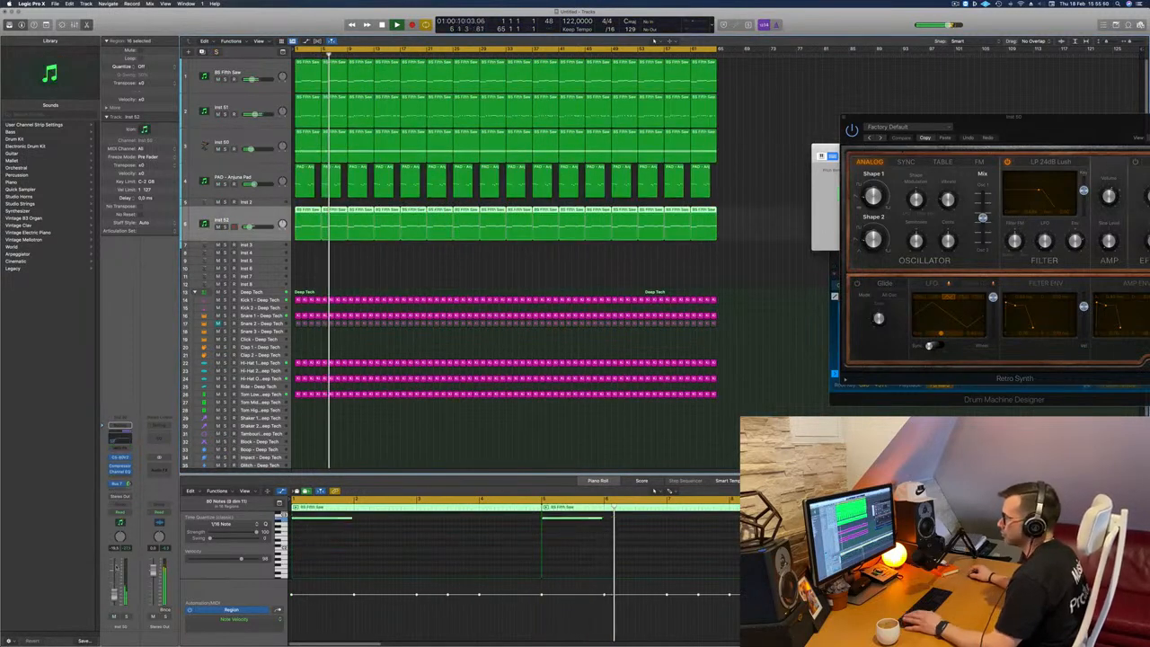
left_click(466, 261)
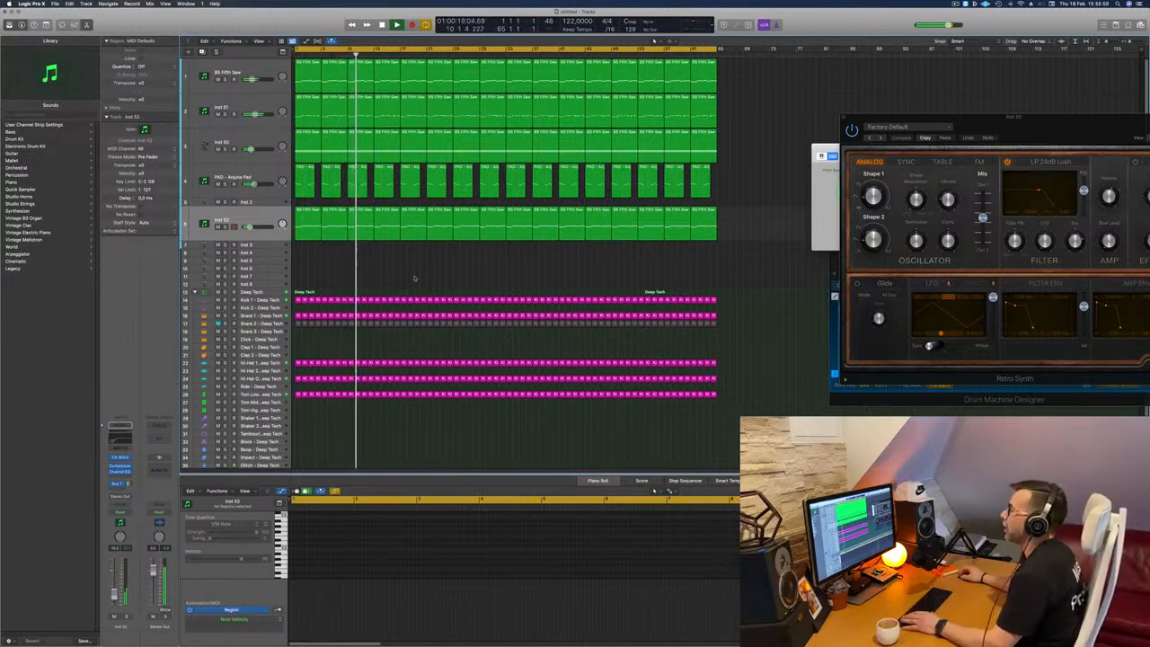
Step: Restart the song and unmute the Snare 2 - Deep Tech track to hear it with the full arrangement
key("Return")
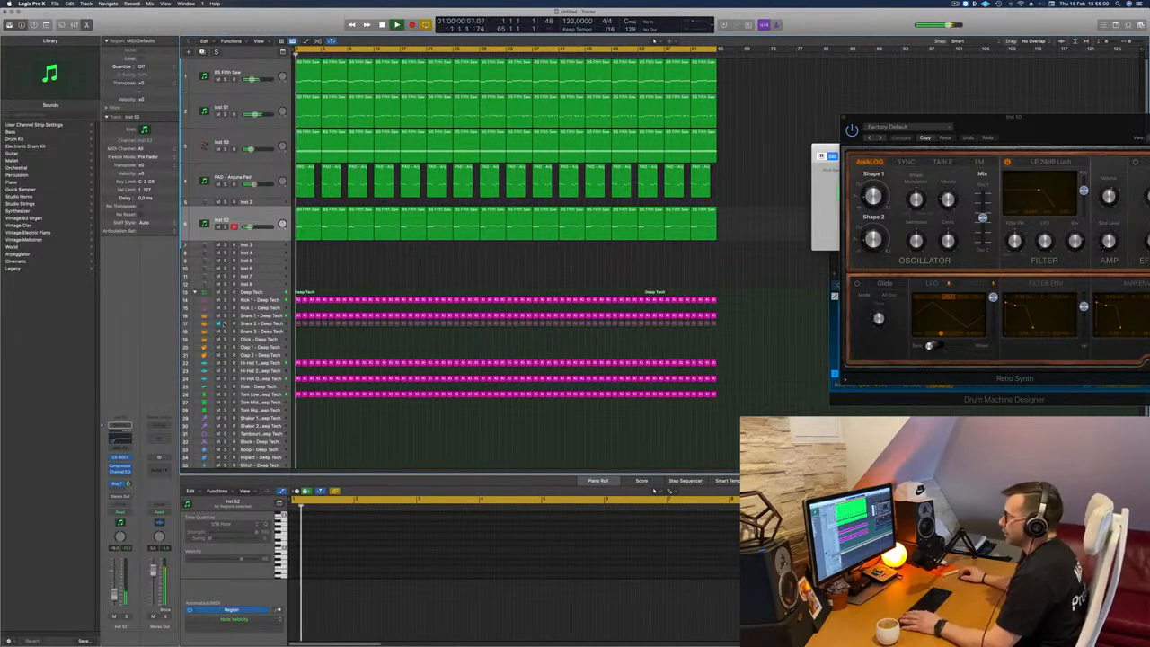
left_click(217, 324)
left_click(204, 324)
key("Return")
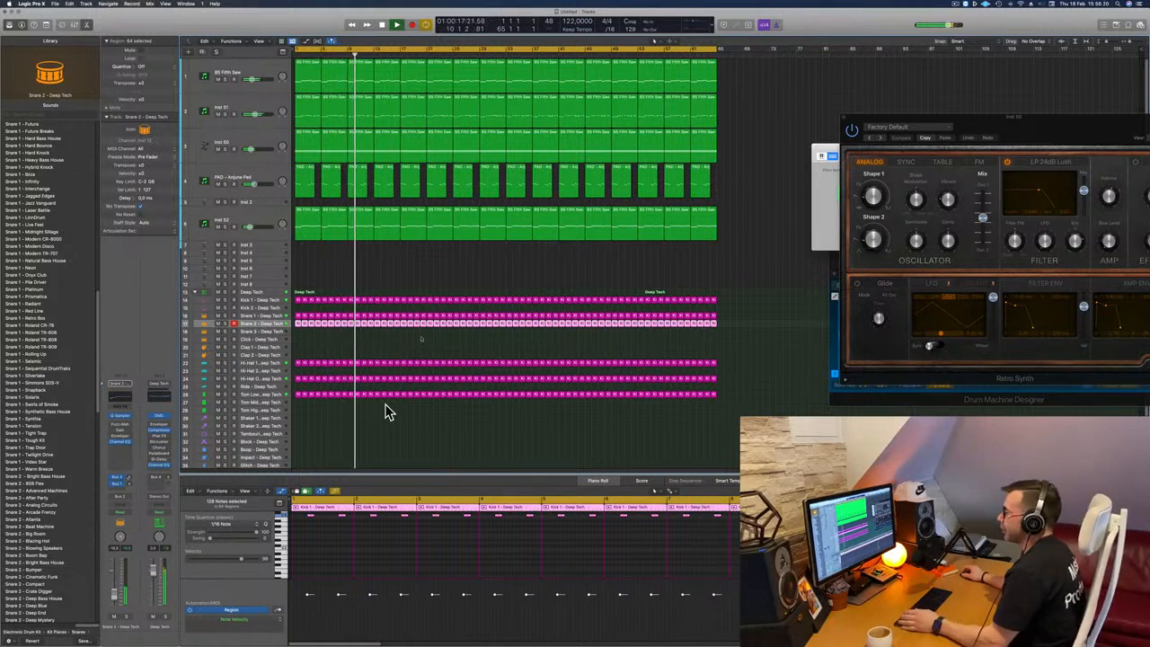
Step: Deselect the regions, briefly solo the BS Fifth Saw track and restart playback of the full mix
left_click(478, 263)
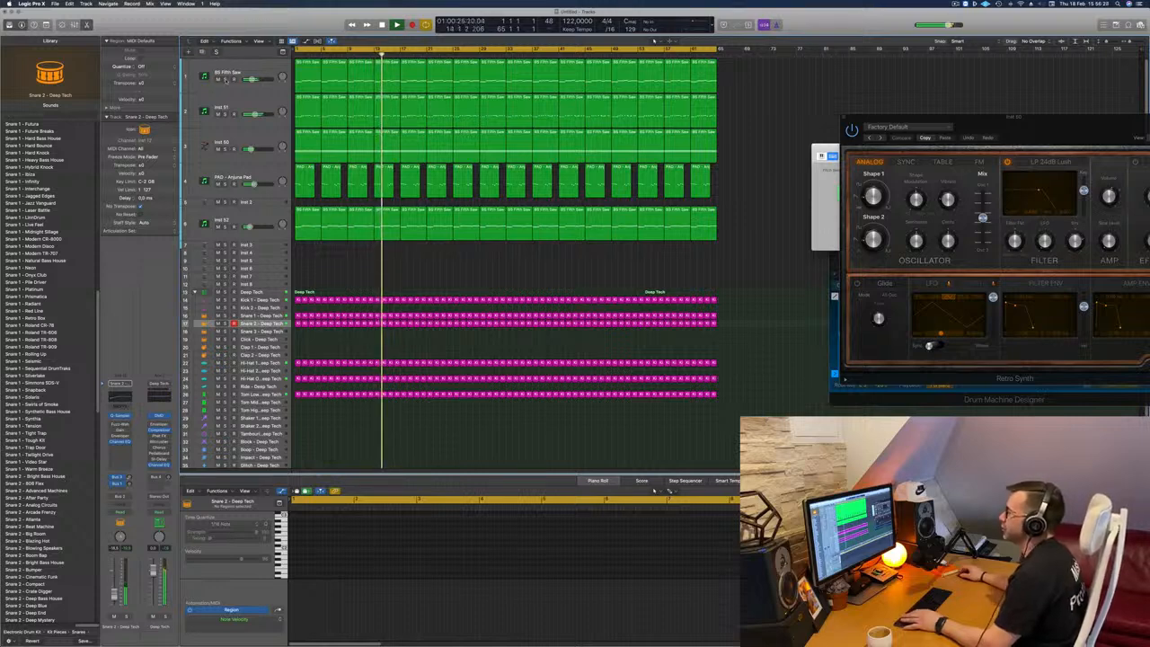
left_click(226, 80)
left_click(226, 80)
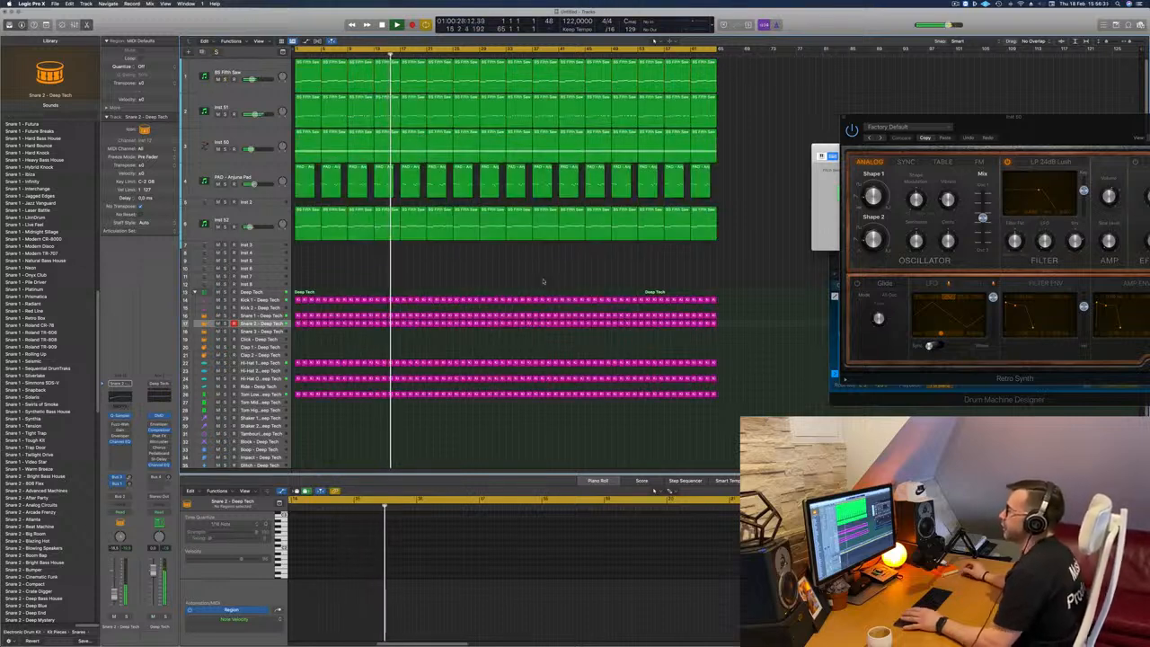
key("space")
key("space")
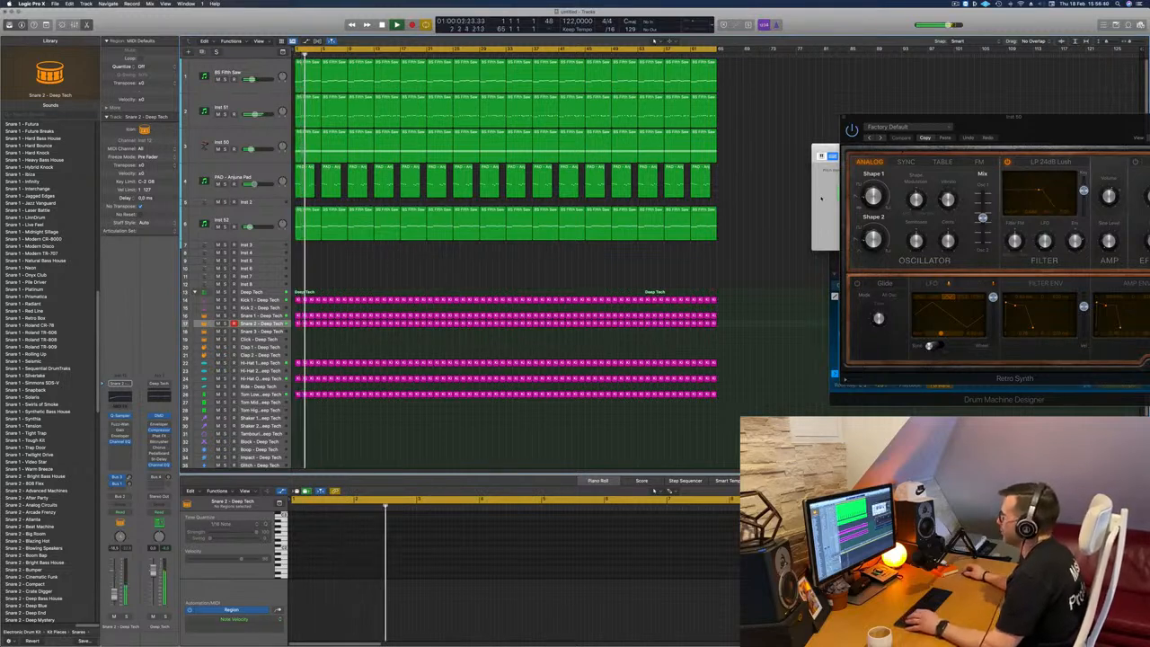
key("super+k")
key("super+k")
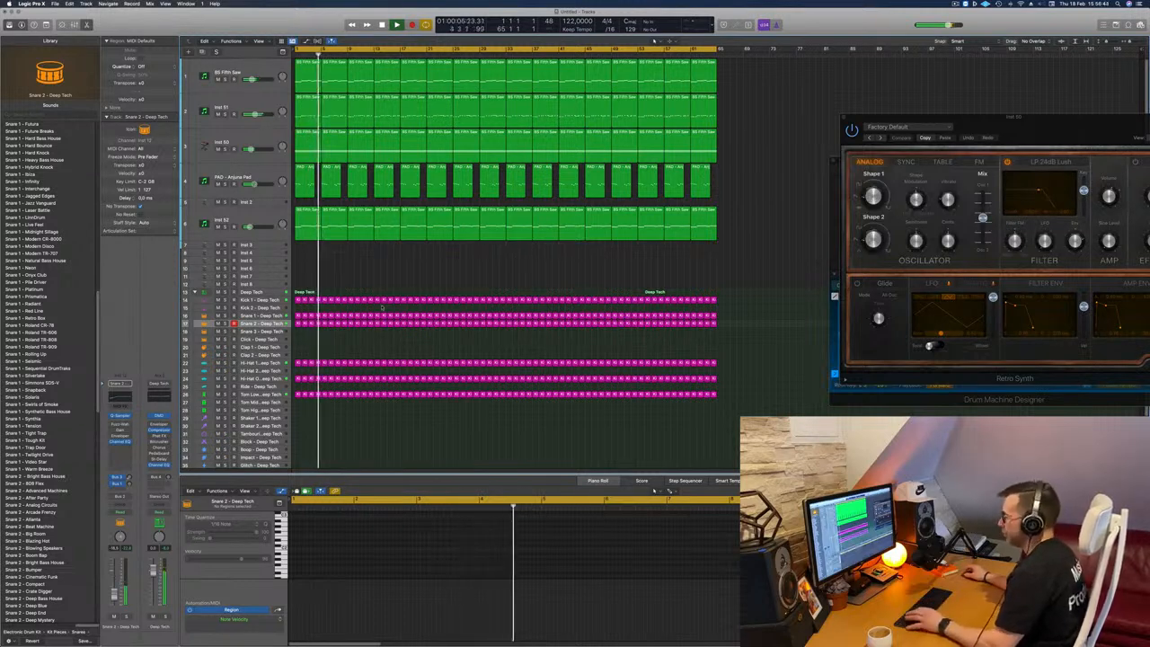
Step: Show the mixer and pull the faders of the instrument tracks from BS Fifth Saw to Inst 52 fully down
key("x")
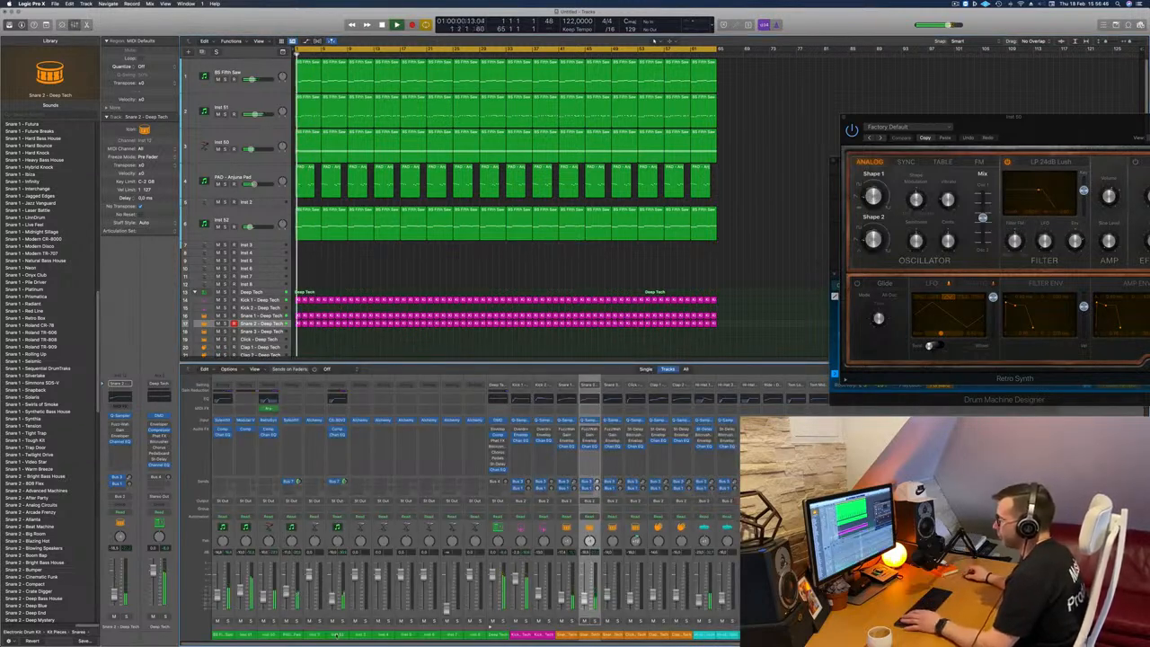
left_click_drag(337, 636, 225, 634)
left_click(216, 594)
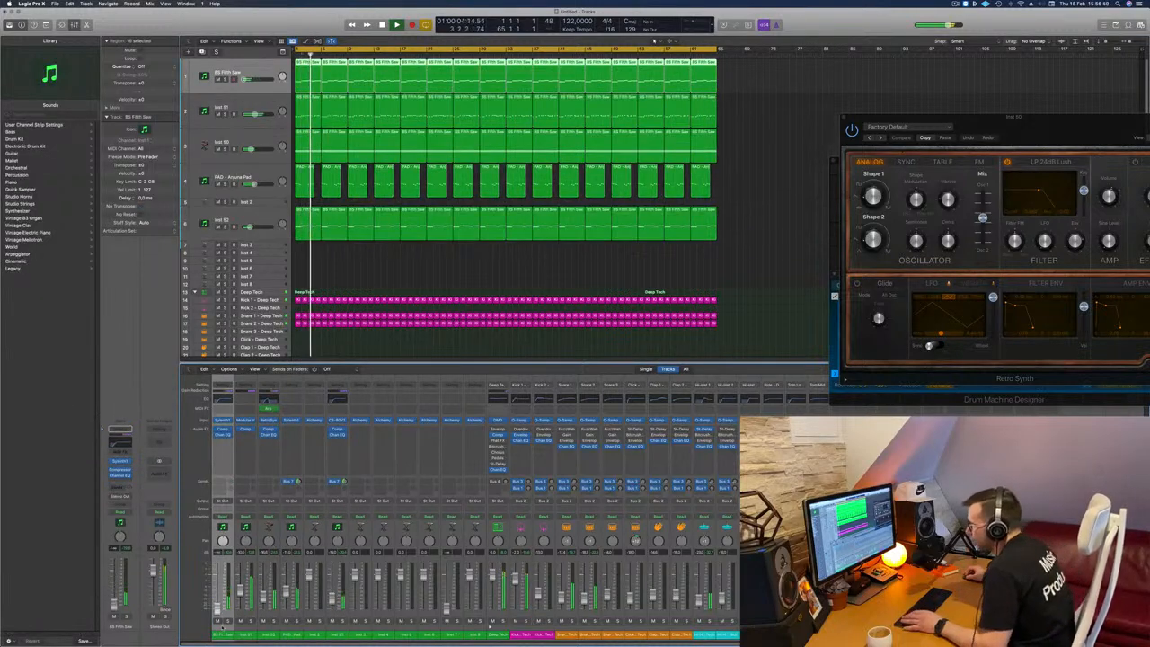
left_click_drag(332, 636, 225, 634)
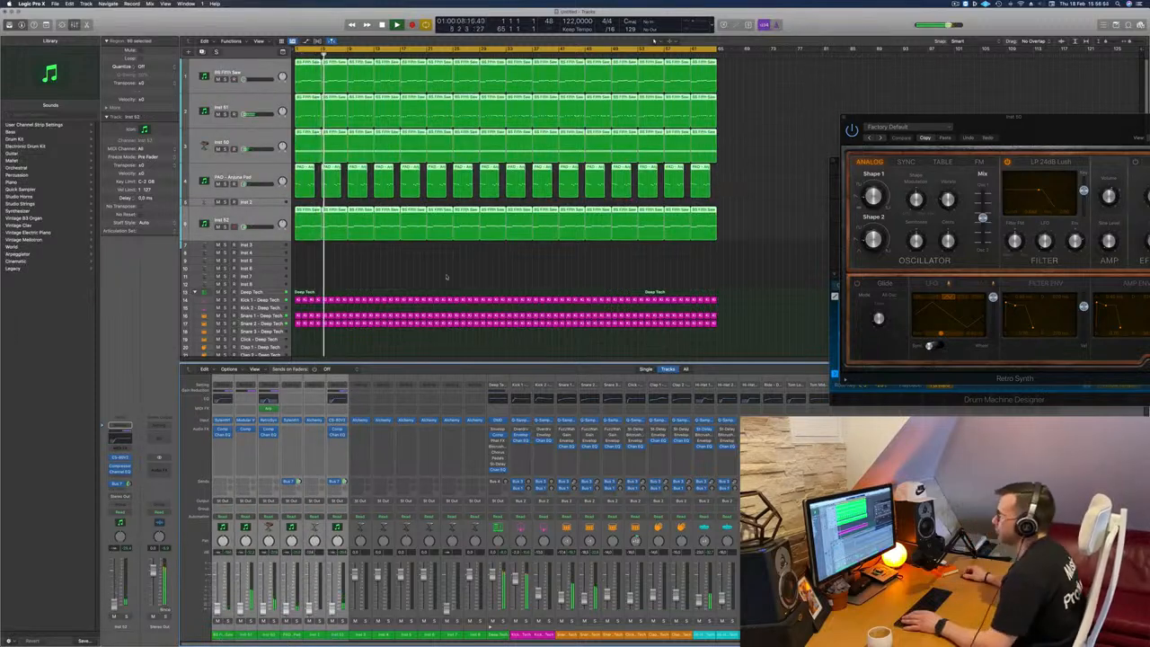
Step: Balance the drums by adjusting the Snare 1 fader and lowering the Deep Tech drum bus slightly
scroll(409, 224, "down", 3)
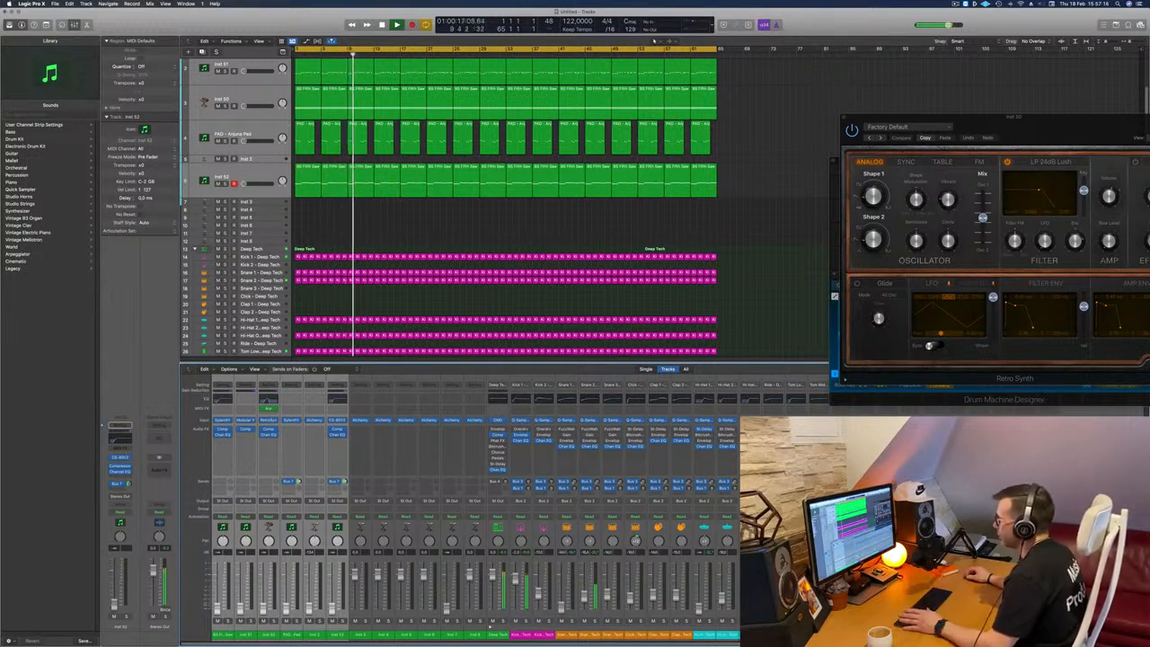
left_click(564, 606)
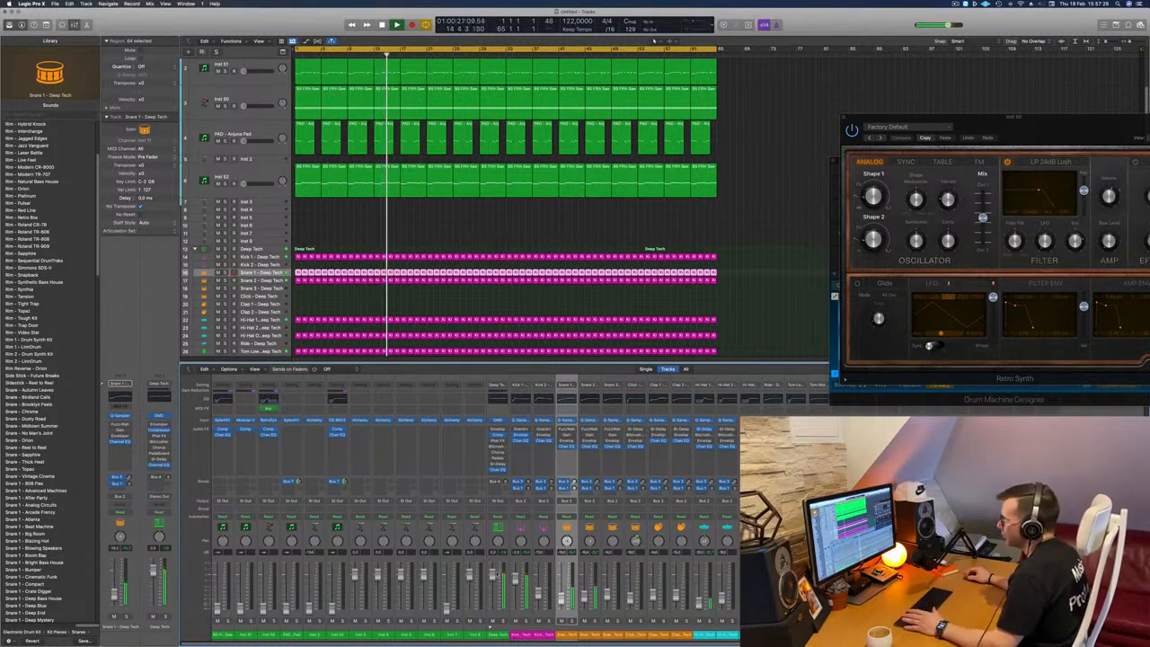
left_click_drag(494, 574, 494, 576)
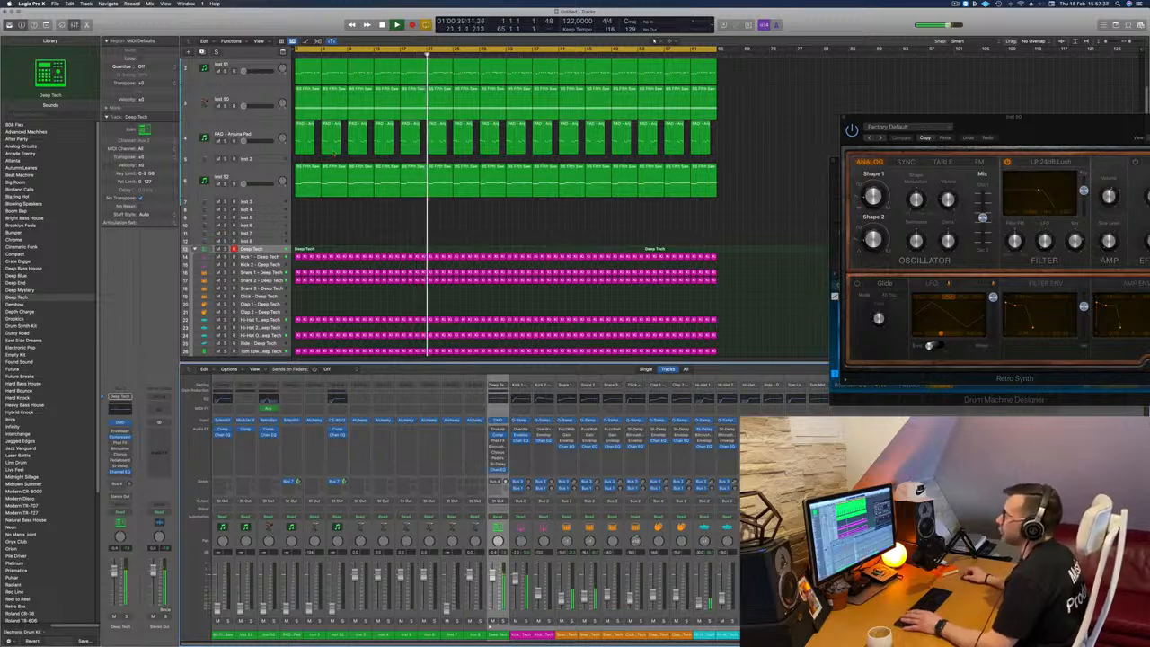
Step: Bring the Inst 51 Modular V track and the BS Fifth Saw bass back up against the drums
scroll(654, 40, "up", 2)
left_click(237, 107)
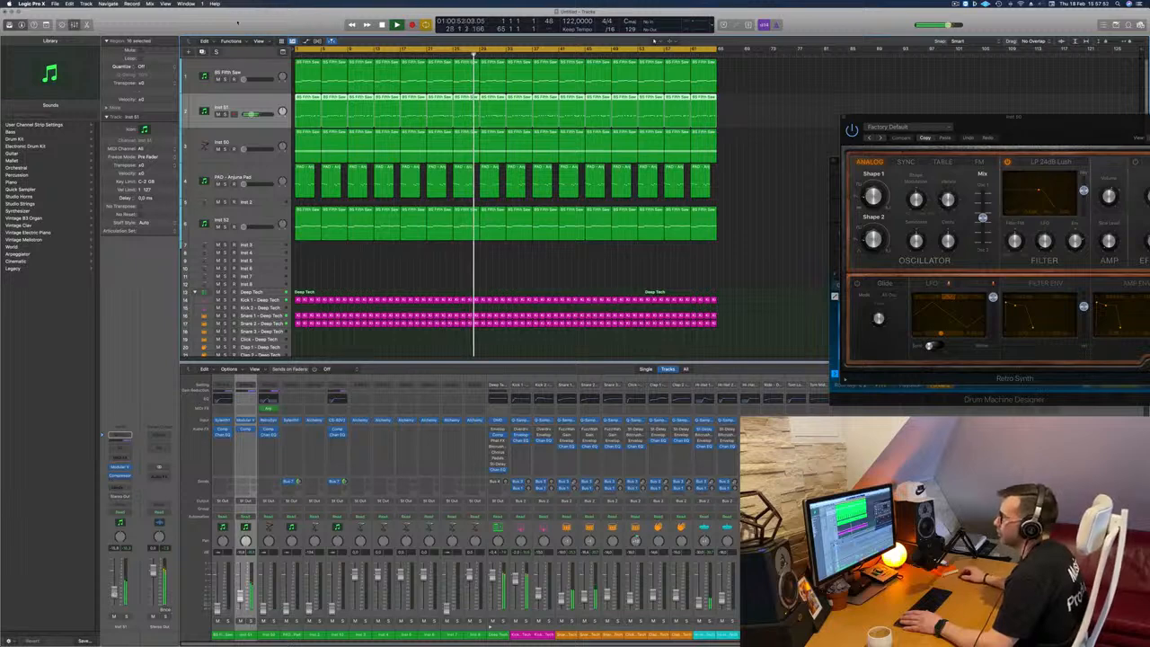
left_click(236, 71)
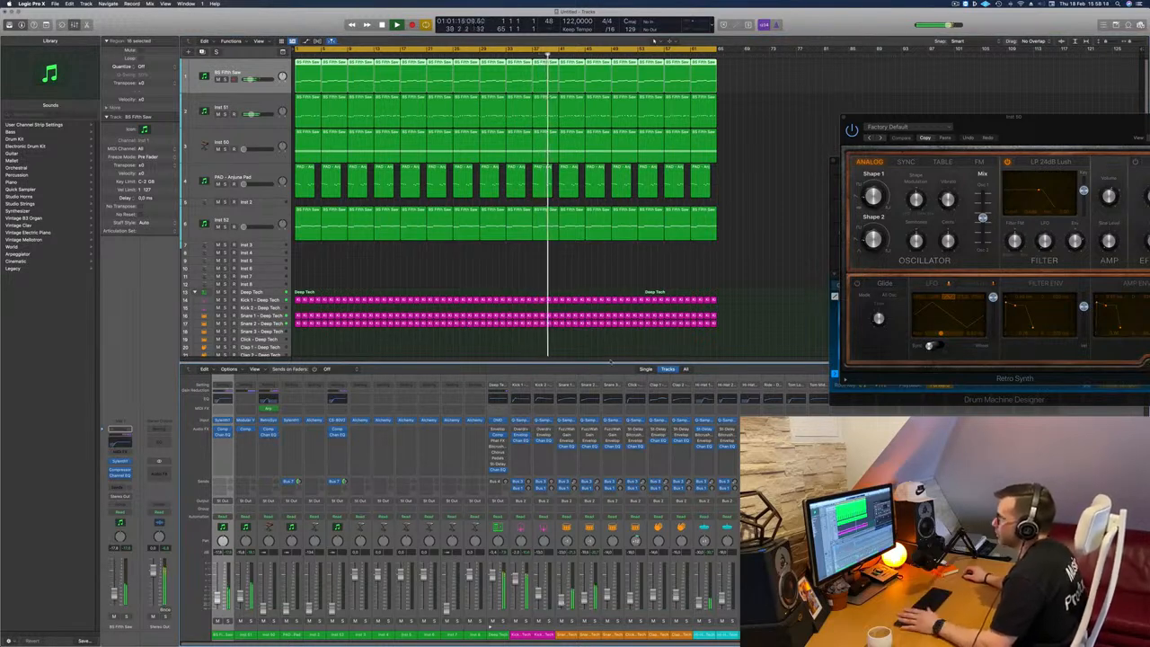
Step: Briefly solo Inst 51 and then BS Fifth Saw to compare their sound, and reselect the bass track
left_click(208, 107)
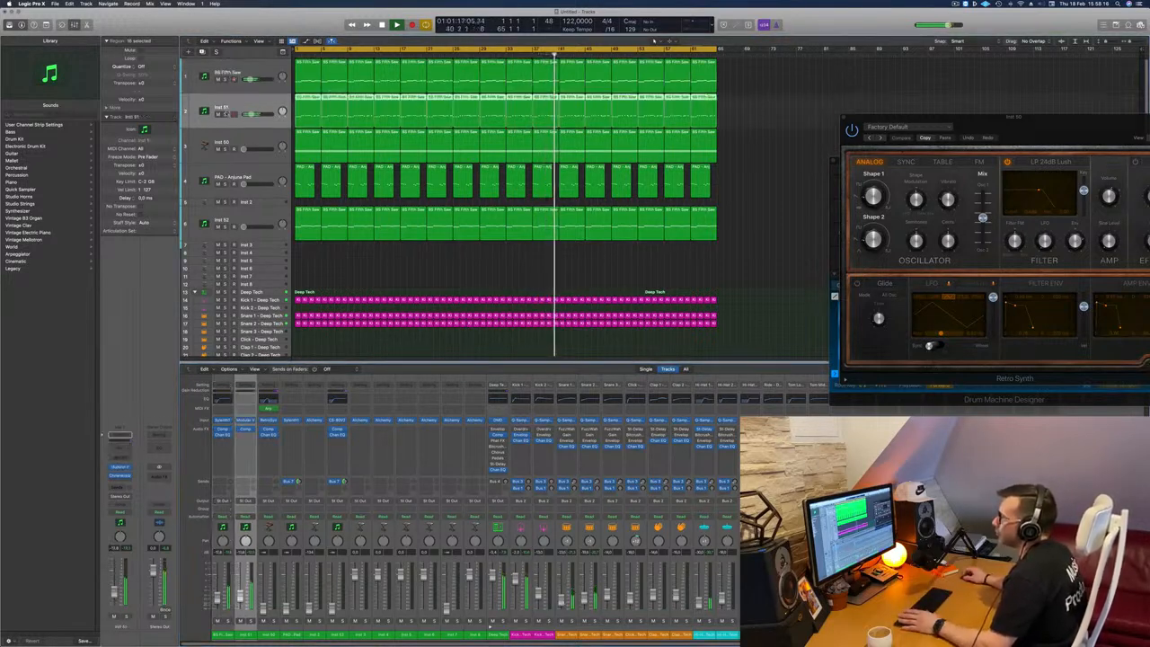
left_click(225, 114)
left_click(225, 115)
left_click(226, 80)
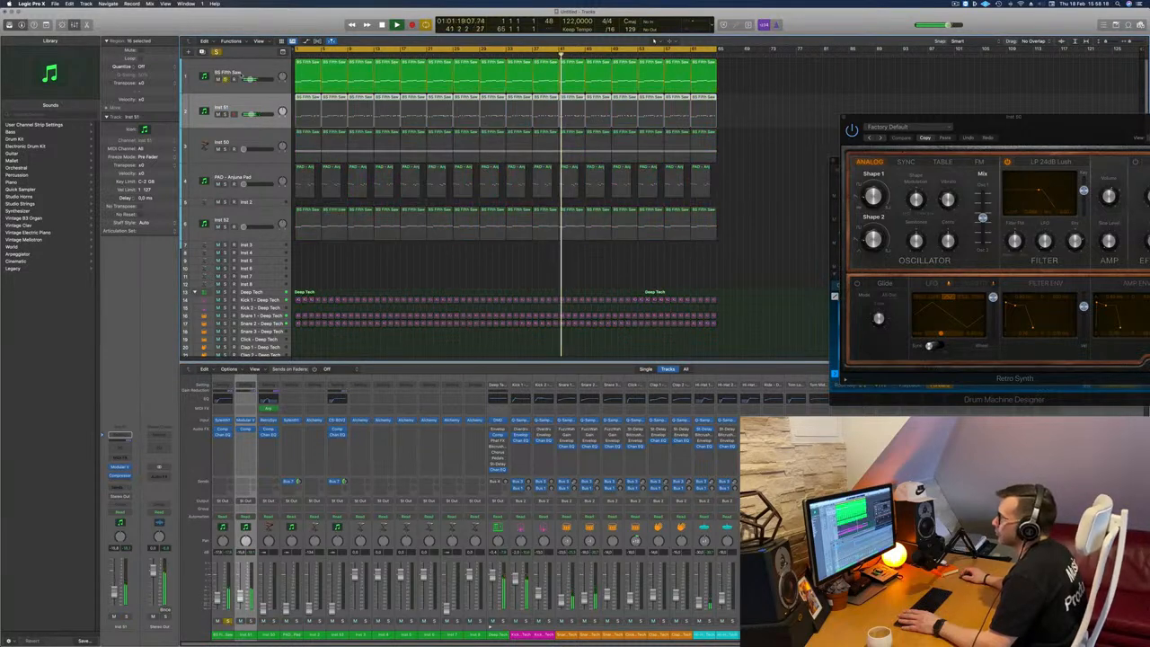
left_click(226, 80)
left_click(226, 73)
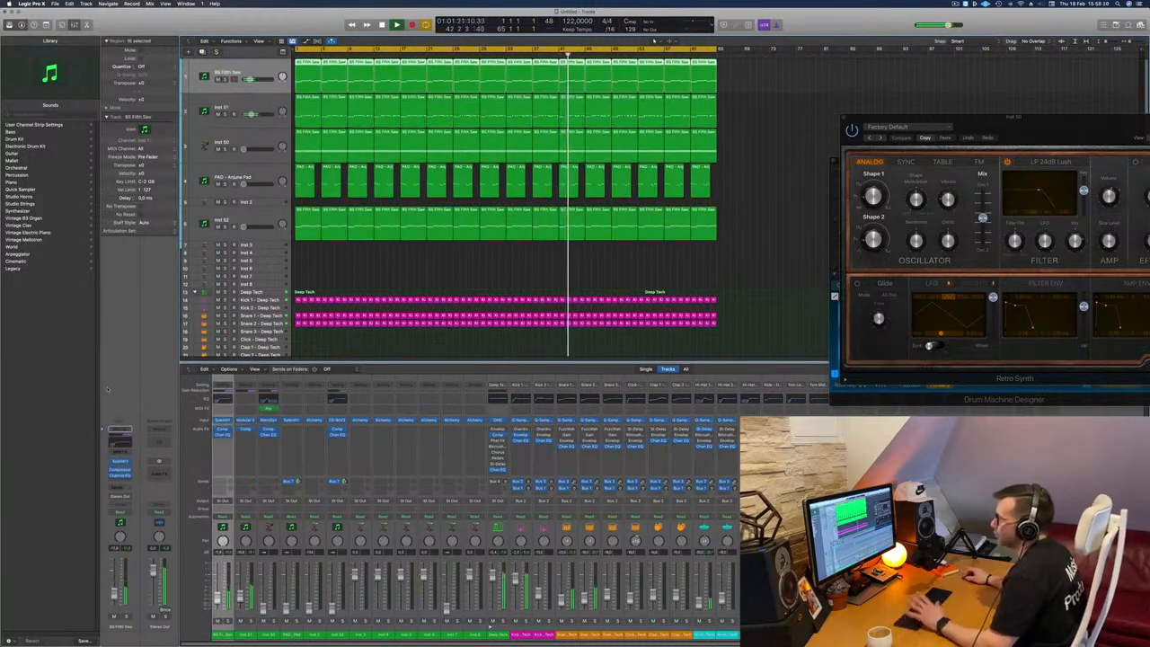
Step: Check the Inst 51 track briefly in solo and raise its level slightly in the mix
left_click(235, 103)
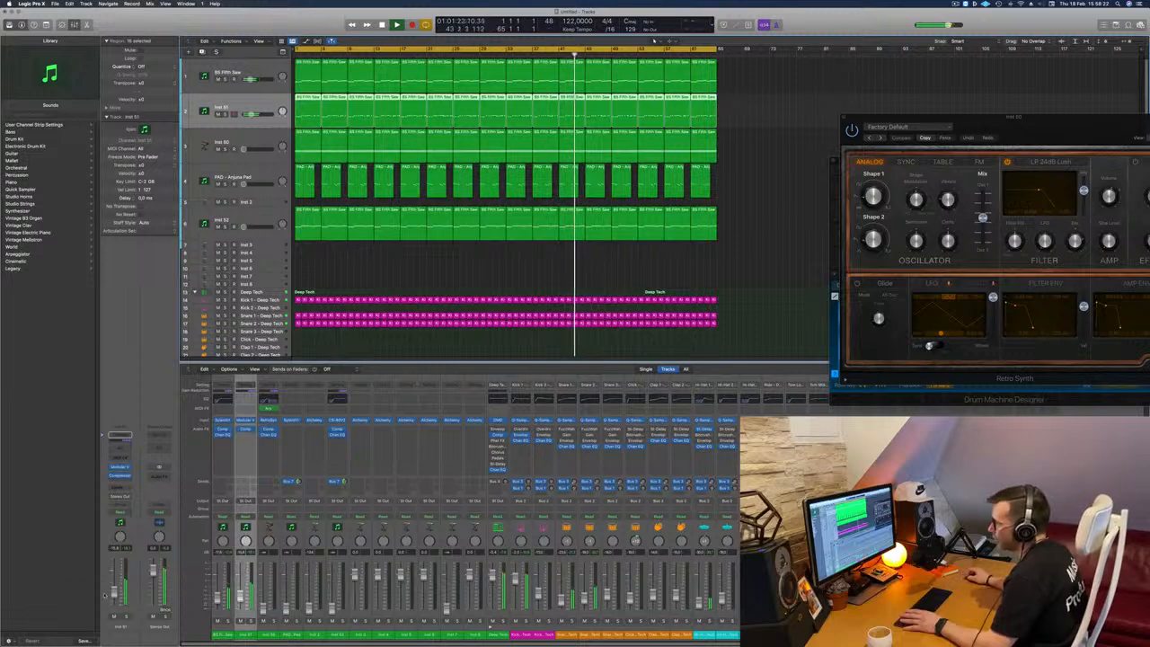
left_click(126, 616)
left_click(126, 617)
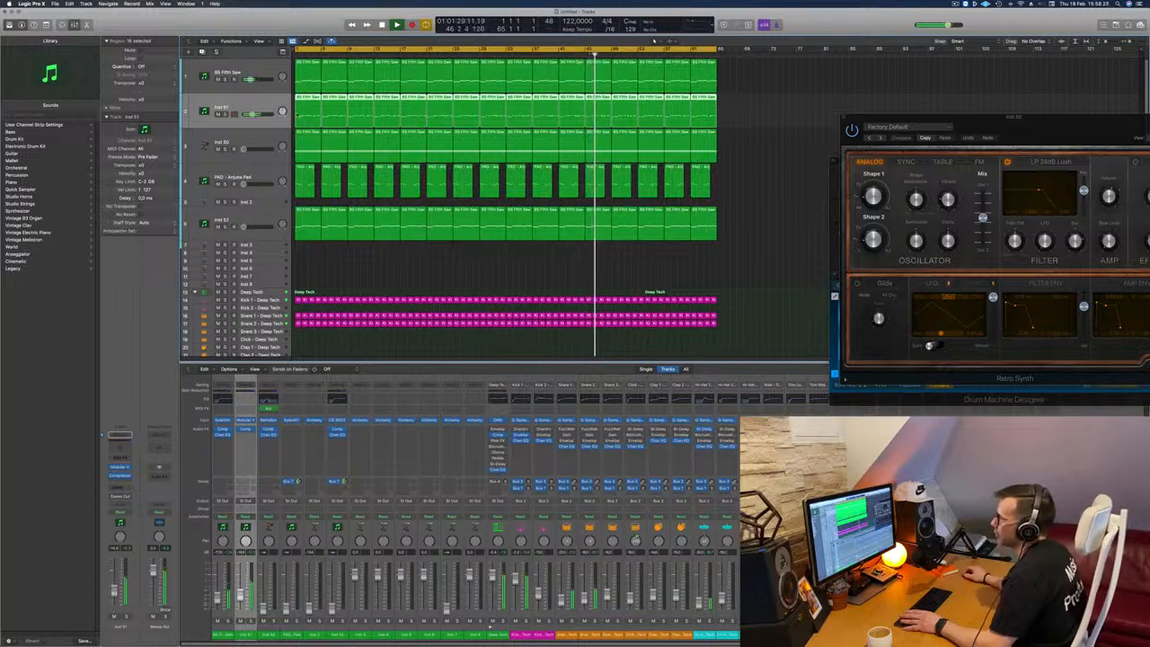
Step: Inspect the Sylenth1 settings on the BS Fifth Saw bass track and close the synth window
key("Up")
left_click(119, 462)
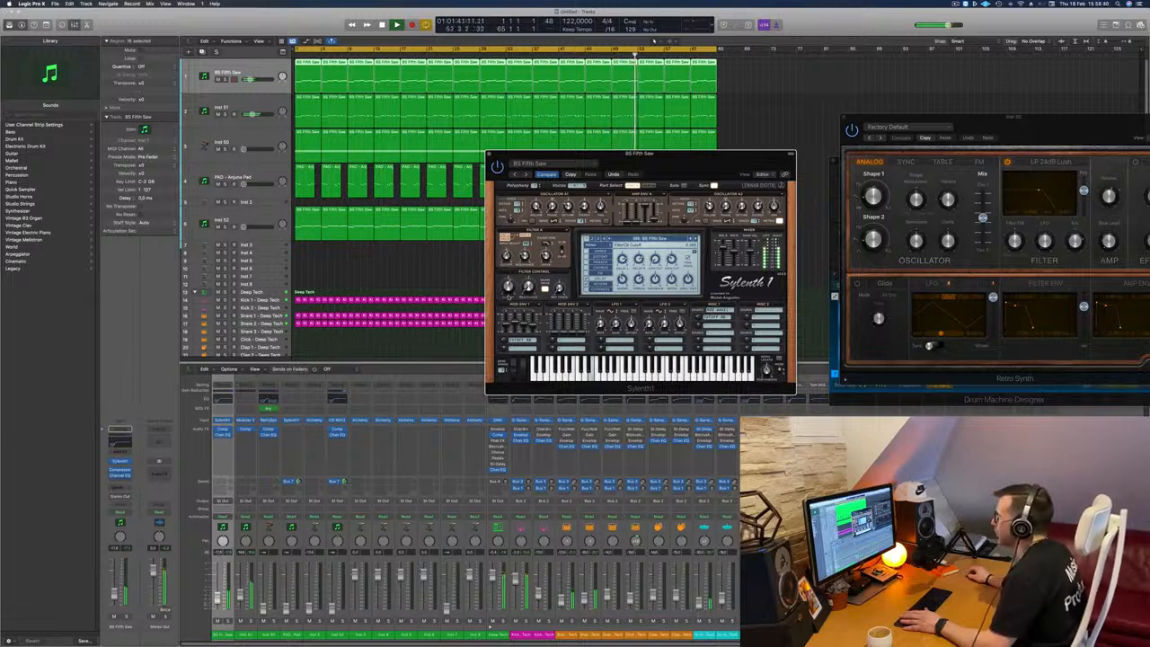
left_click(489, 153)
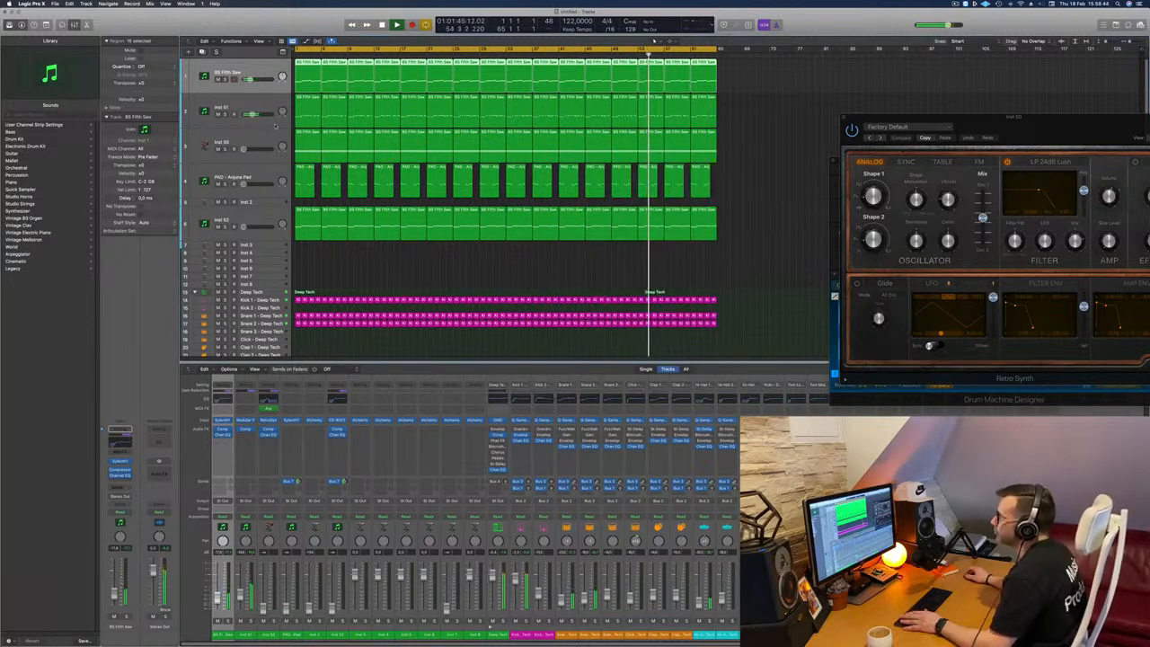
Step: Bring the Inst 50 track's level back up and place its Retro Synth window clear of Drum Machine Designer
left_click(249, 213)
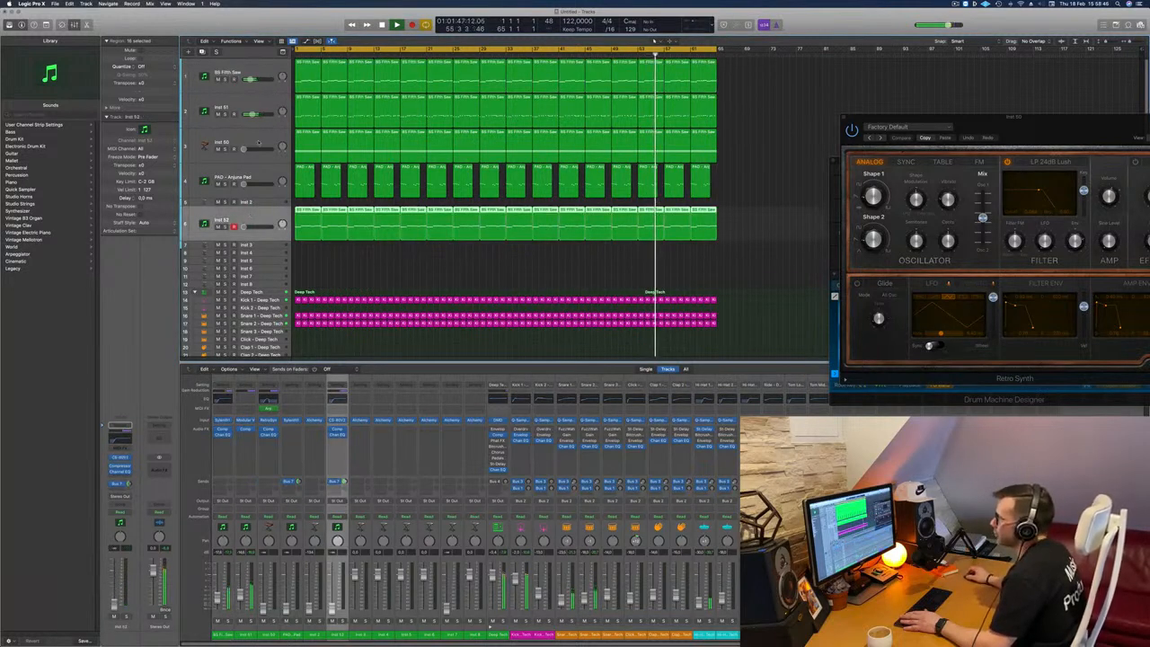
left_click(241, 141)
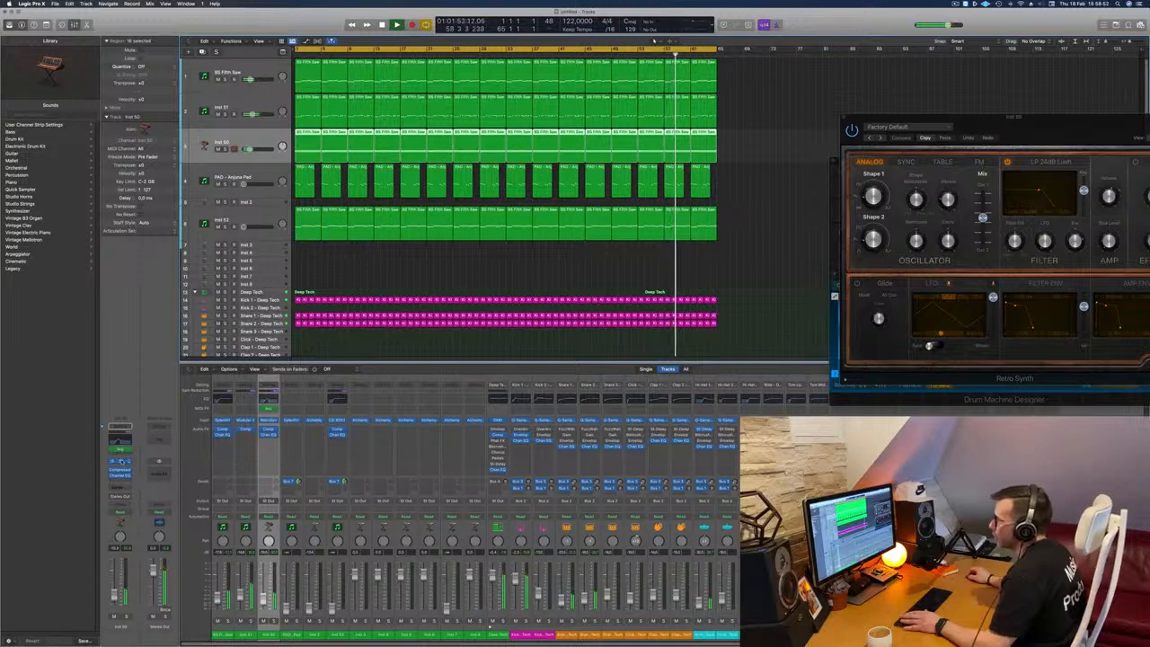
key("super+w")
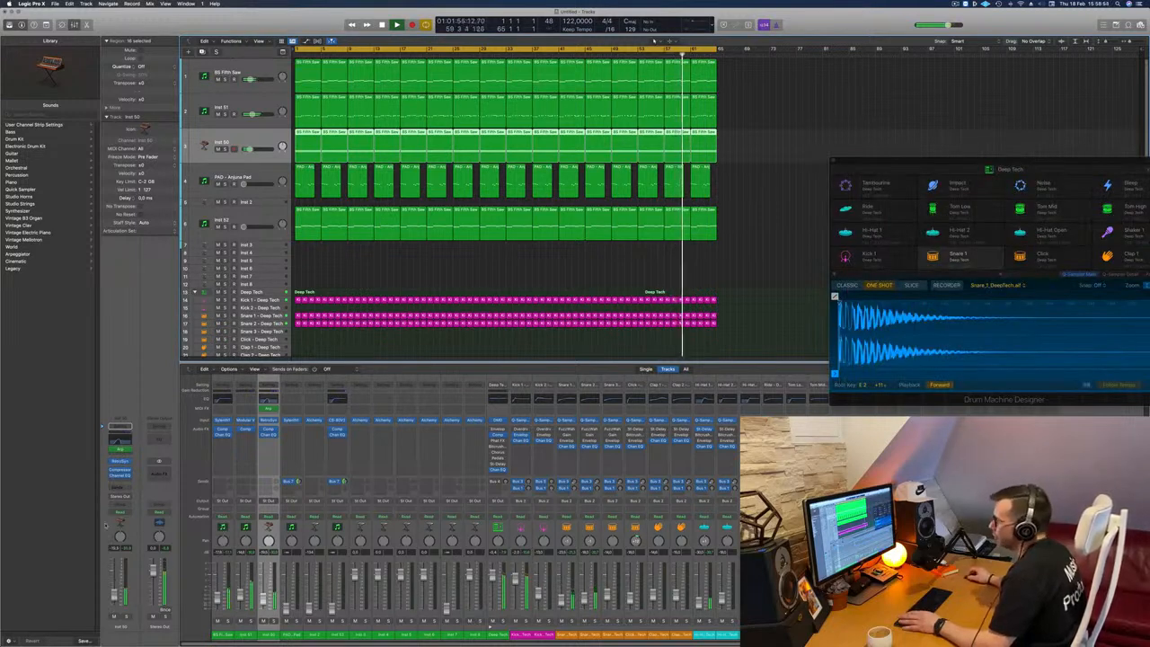
left_click(120, 462)
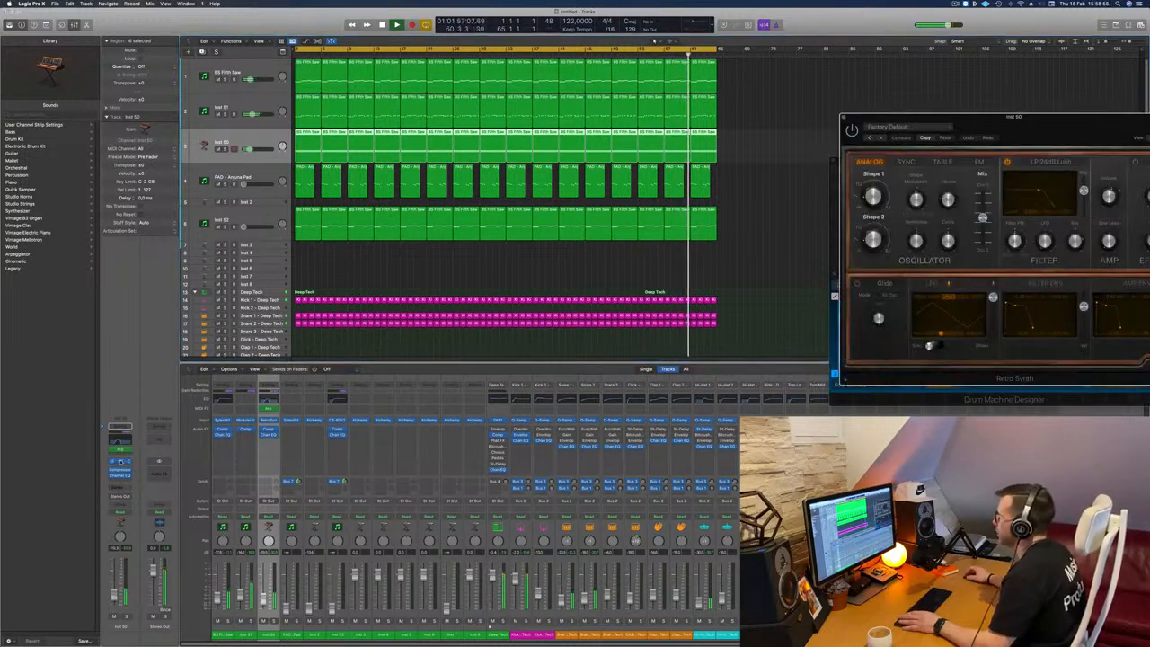
left_click_drag(1015, 118, 727, 141)
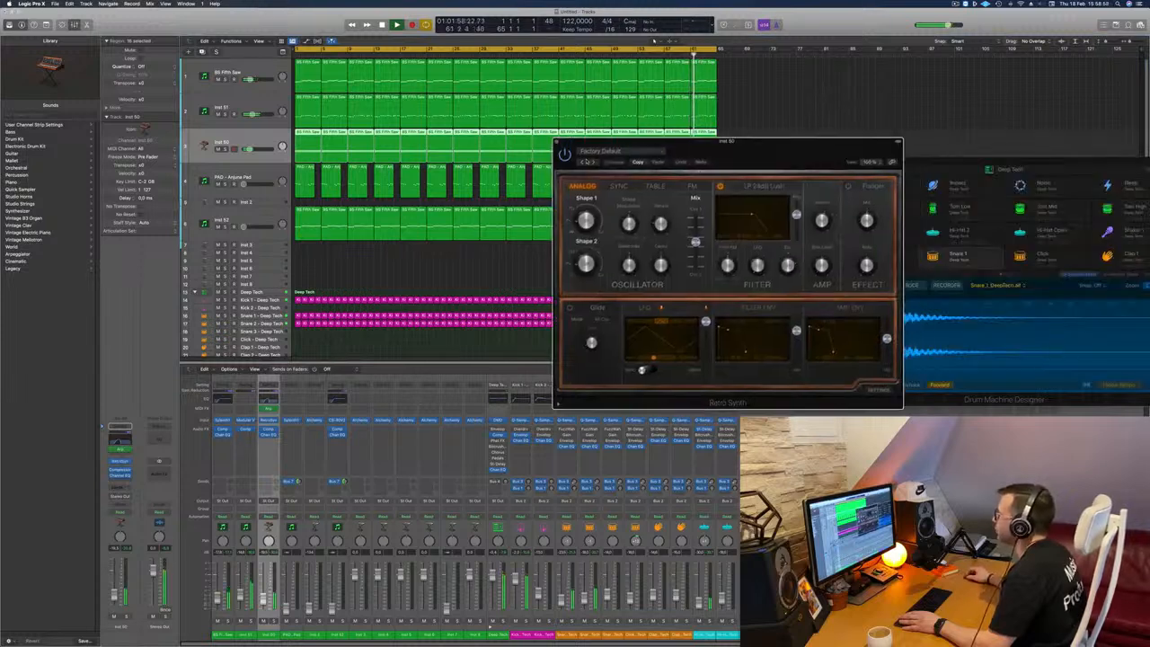
Step: Audition Retro Synth's lead presets on Inst 50, from Antimatter Synth through Bright Cycle and Cheerful Melody to Digicream
left_click(593, 164)
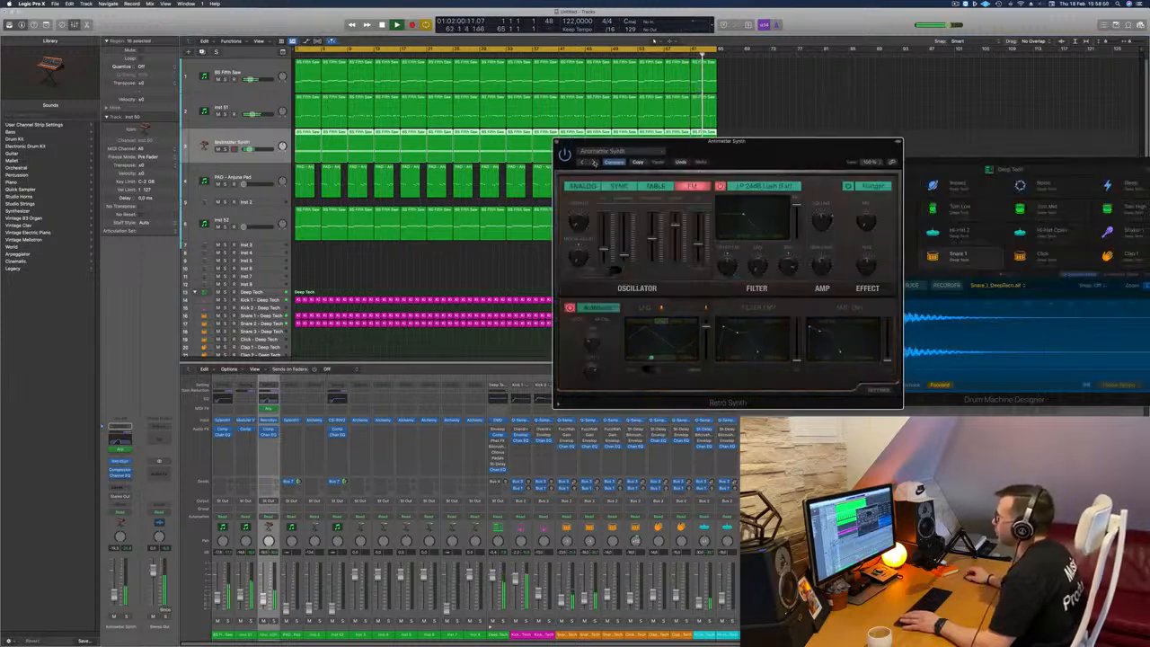
left_click(593, 164)
left_click(593, 162)
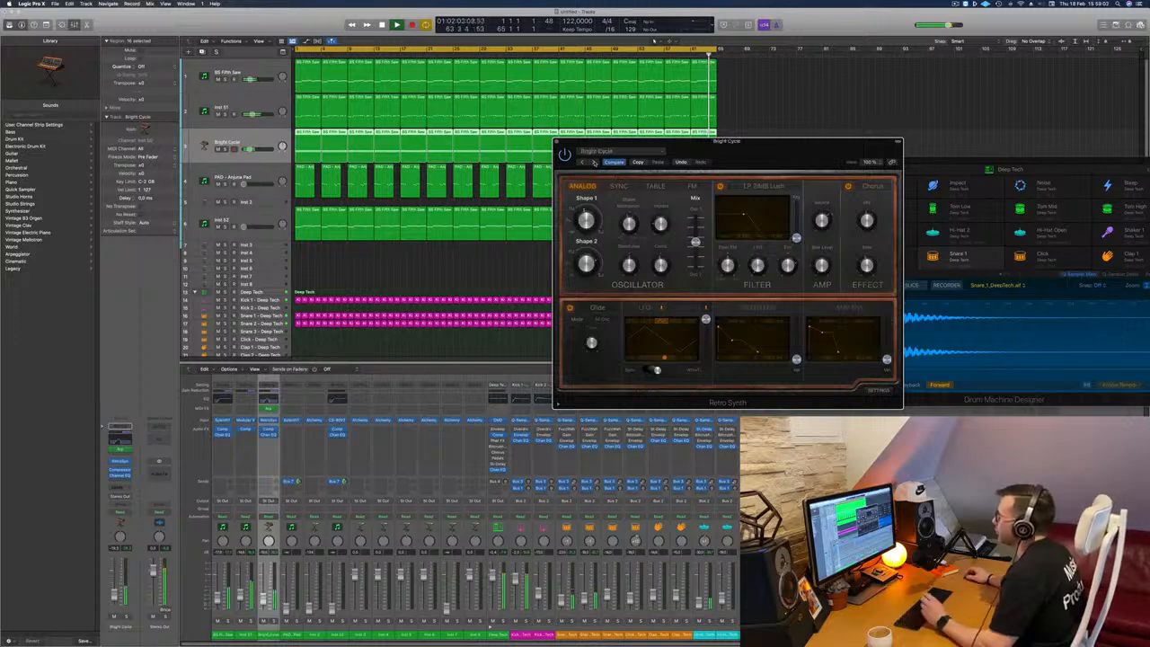
left_click(593, 163)
left_click(593, 163)
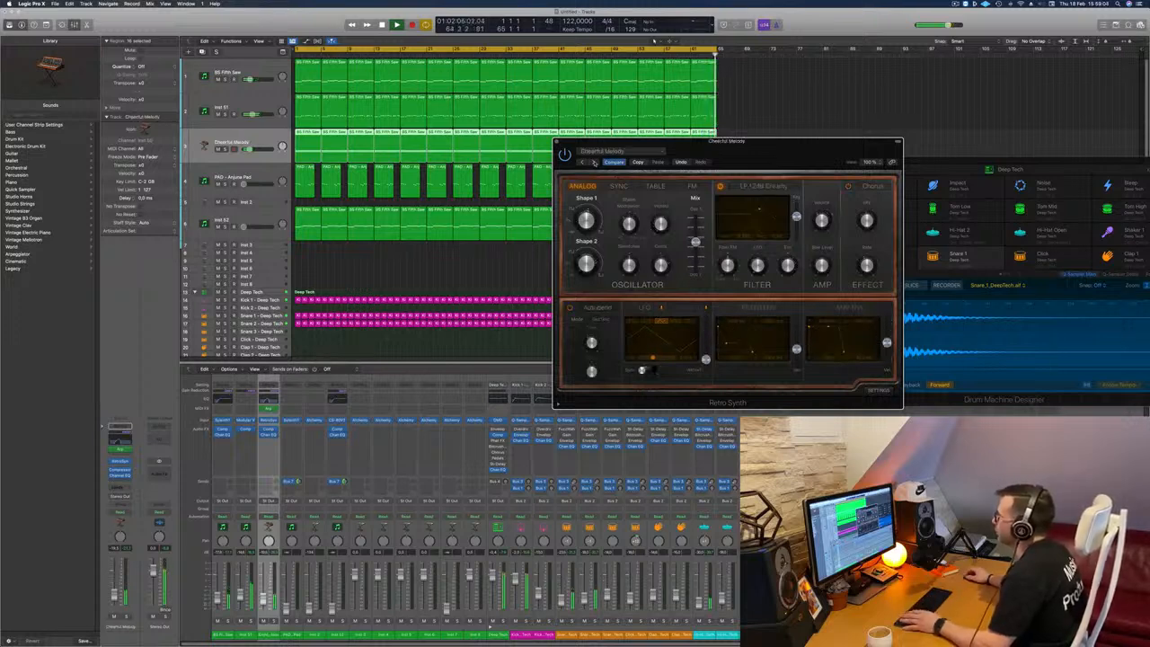
left_click(593, 162)
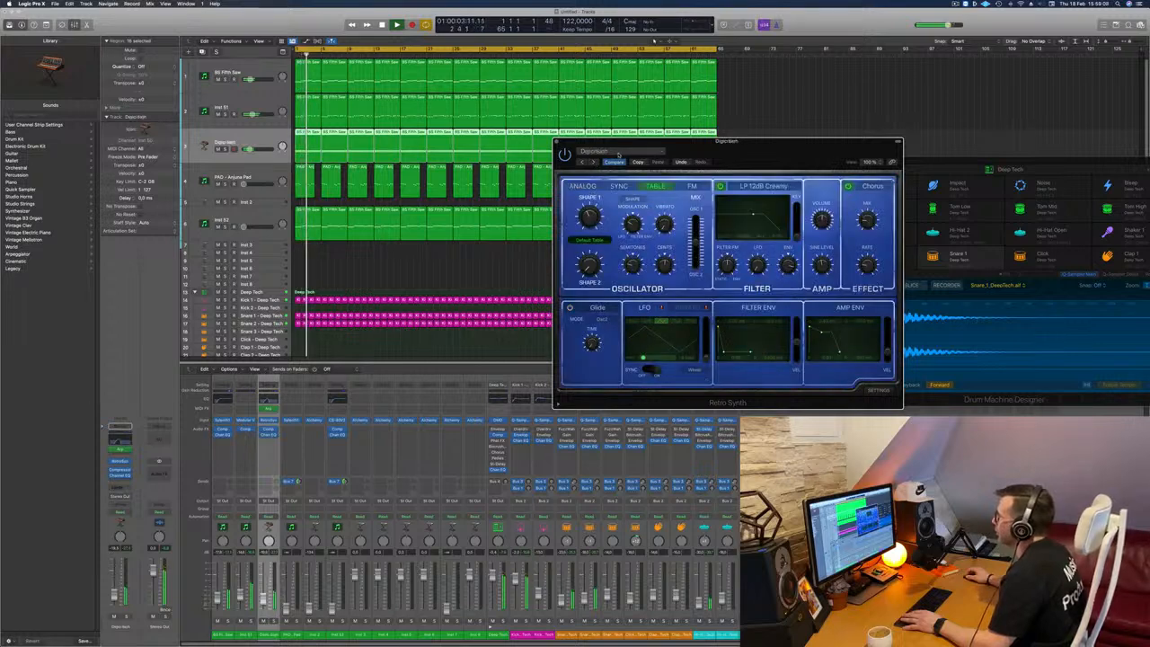
Step: Try Retro Synth's Synth Bass presets on the arpeggio track, including Analog Funk and Big Tooth Bass
left_click(618, 155)
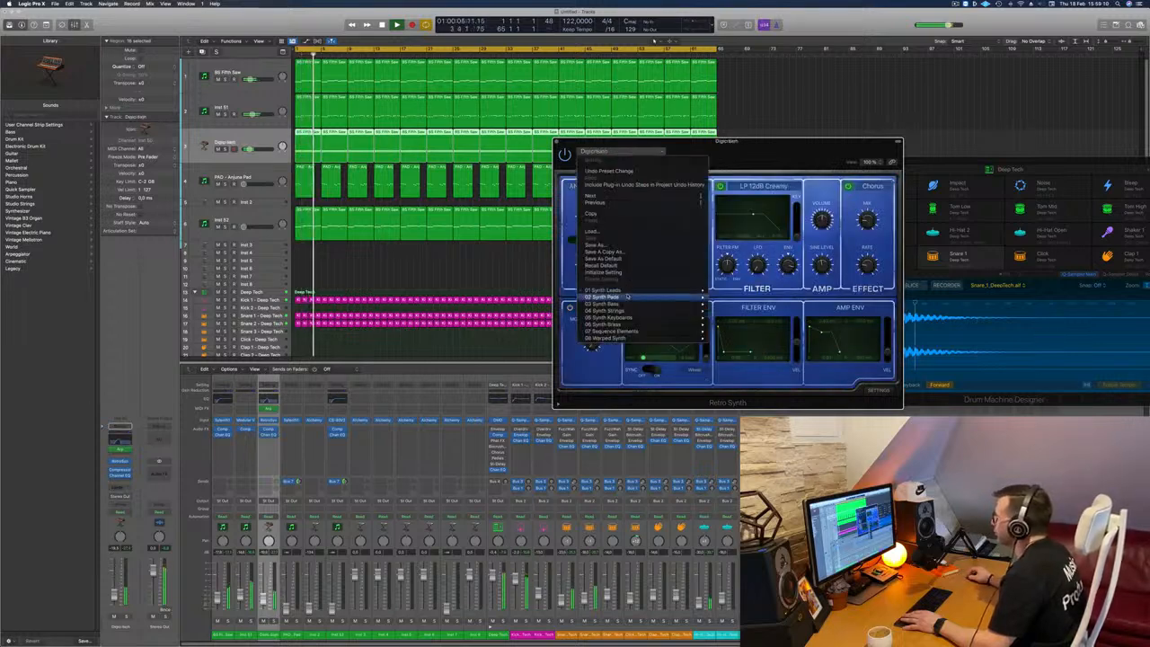
mouse_move(628, 311)
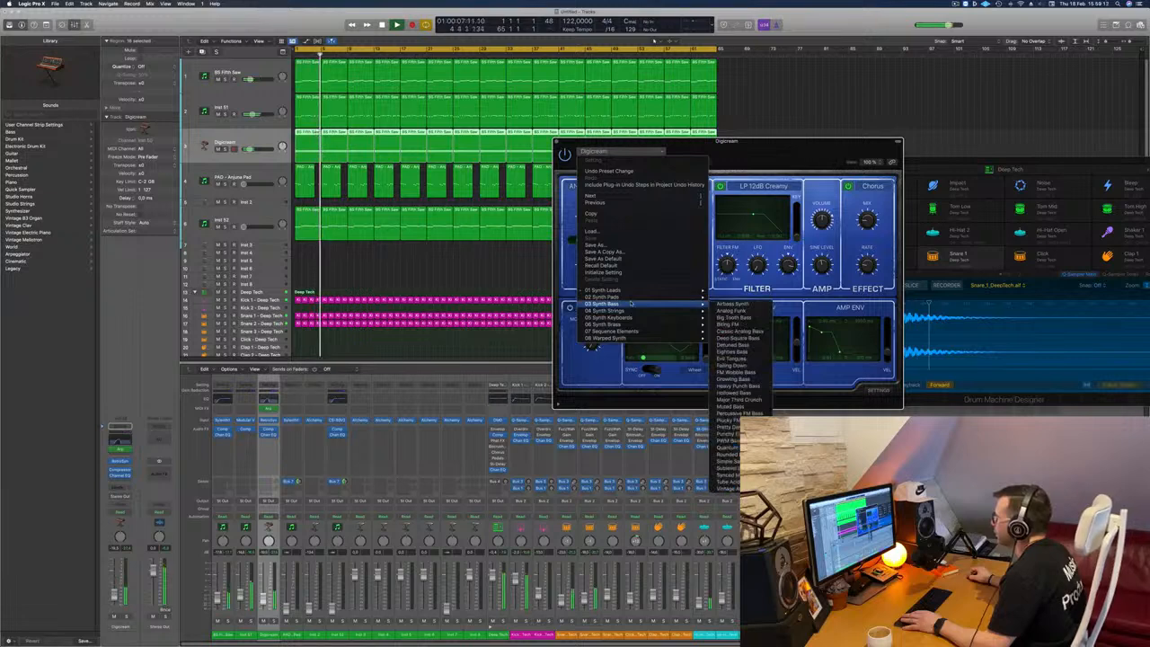
left_click(739, 304)
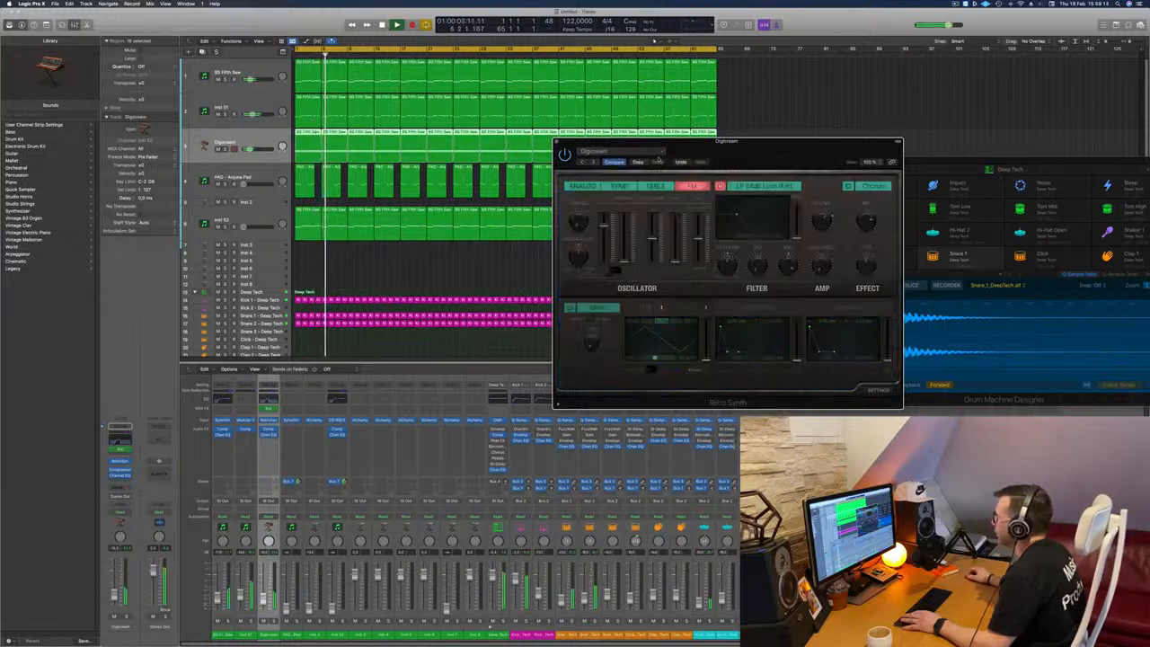
left_click(594, 162)
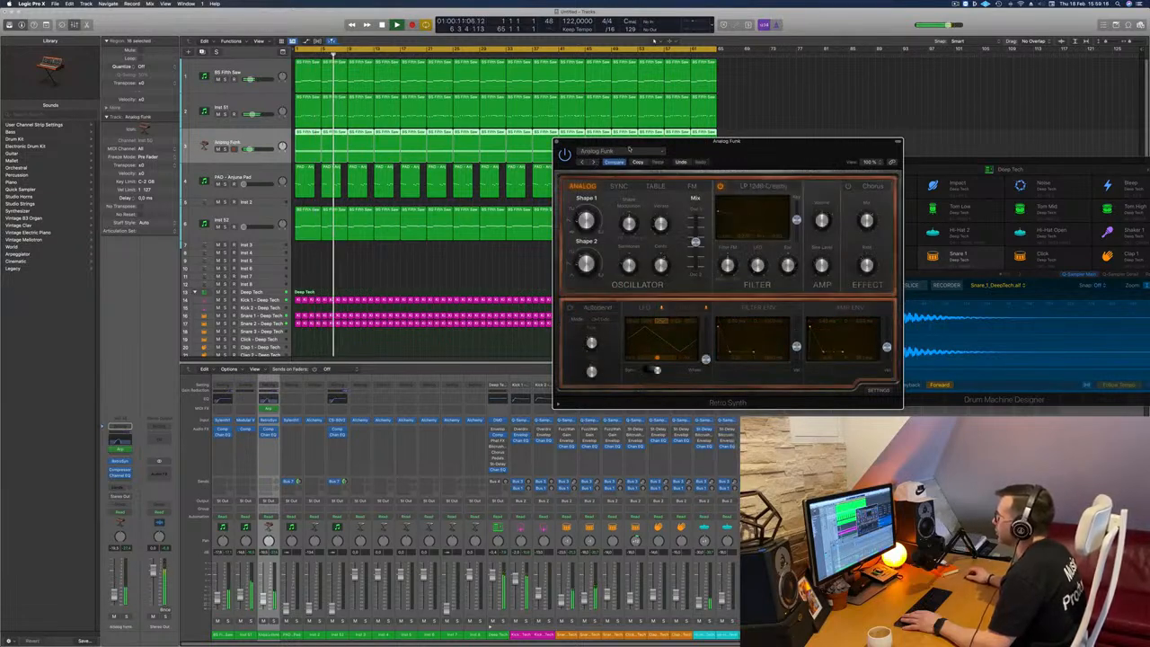
Step: Try Retro Synth's Synth Keyboards presets from Calming Bells through FM Bells to Harmonic Waves
left_click(621, 151)
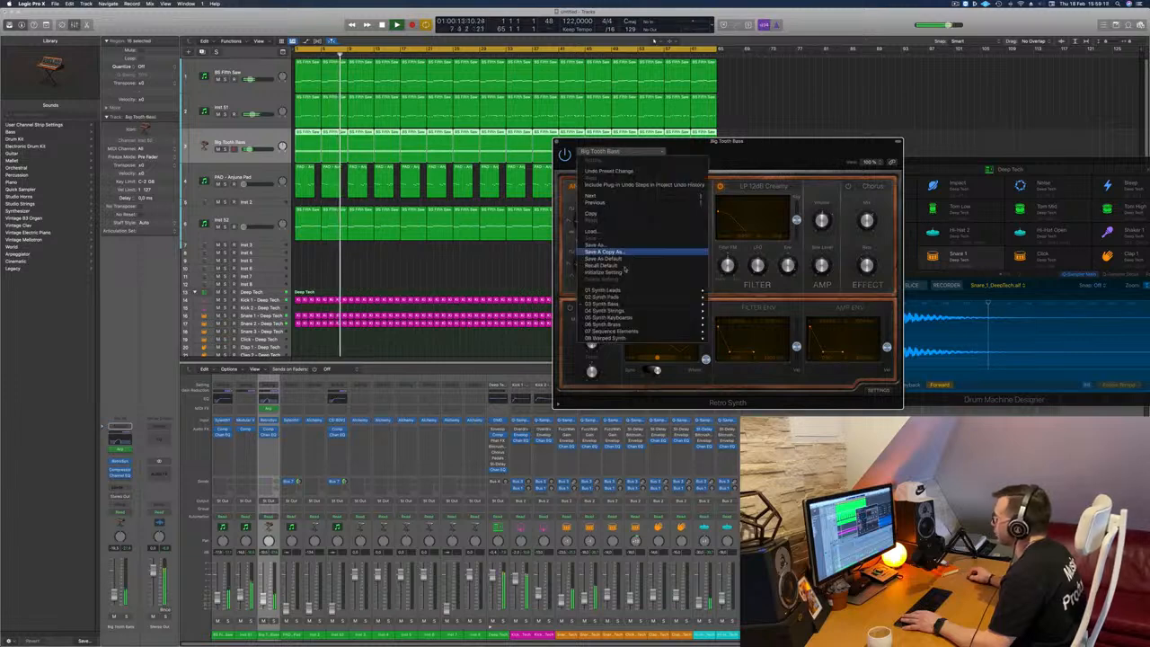
mouse_move(629, 317)
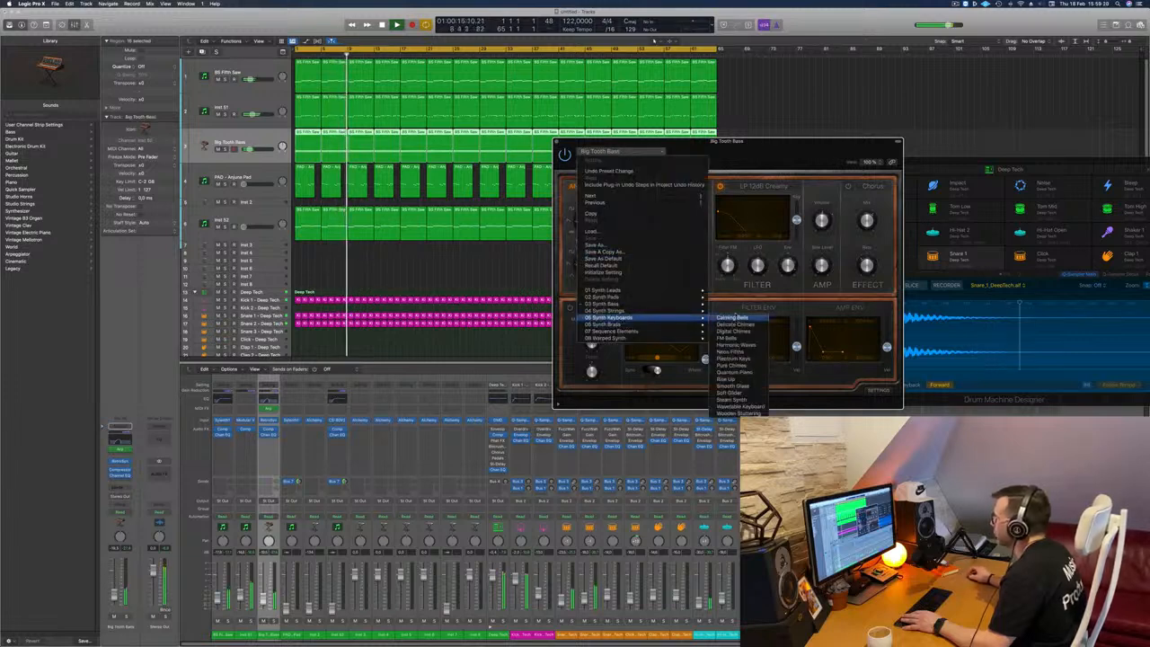
left_click(732, 318)
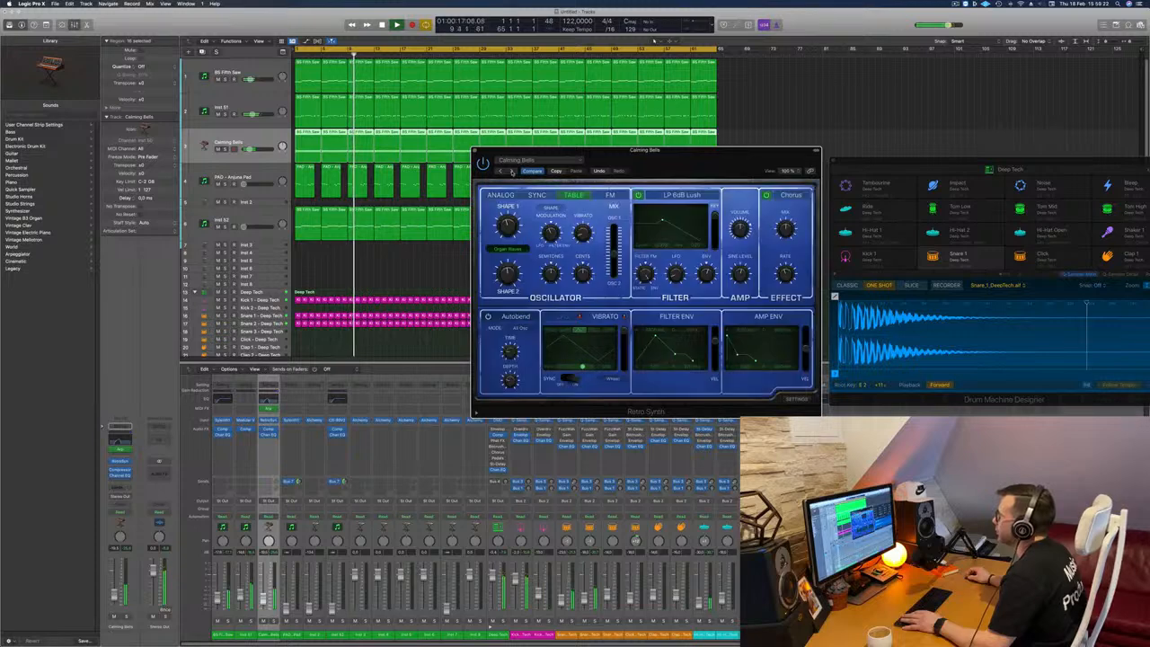
left_click(511, 171)
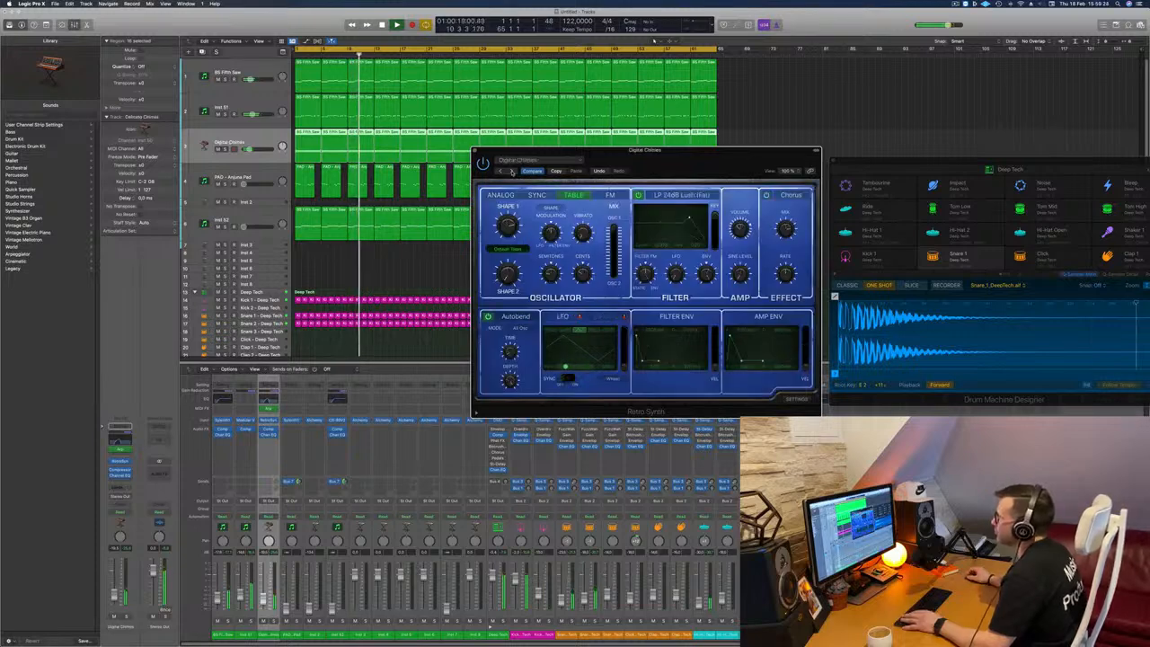
left_click(511, 171)
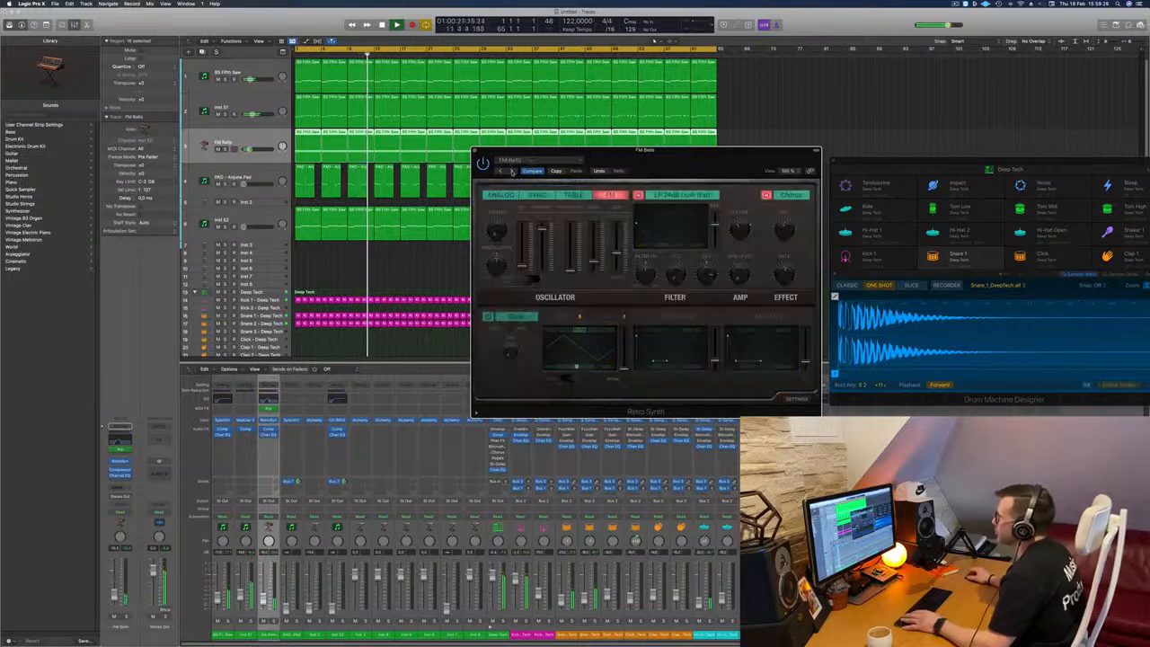
left_click(511, 172)
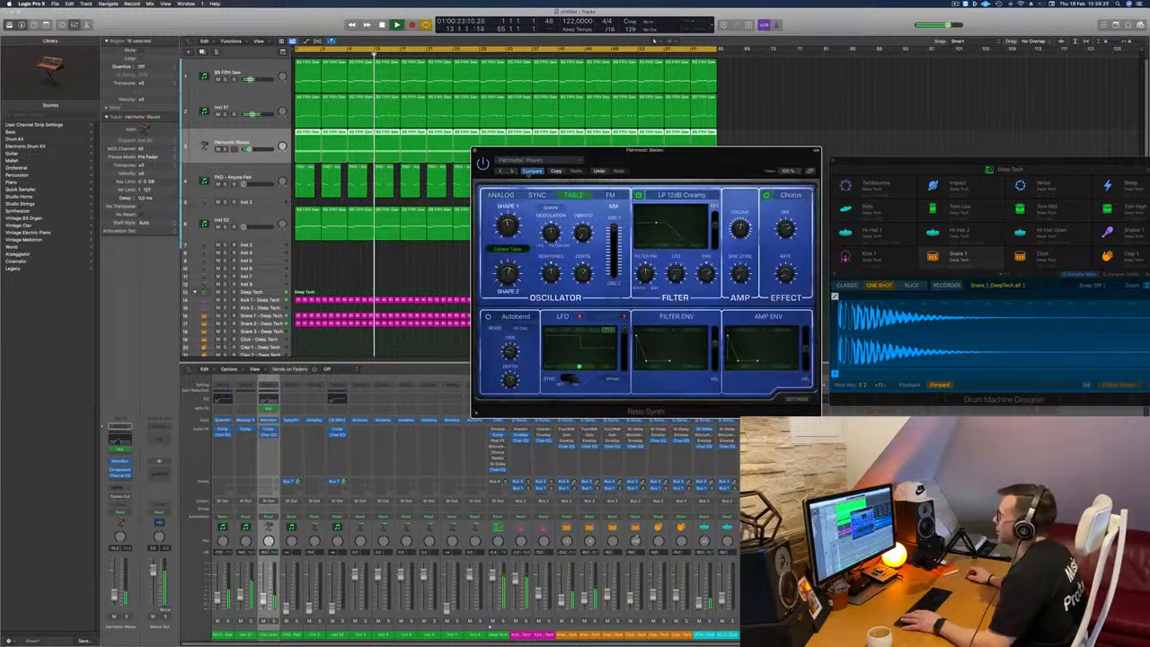
Step: Load the Wormhole Lead preset and audition the Synth Leads presets backwards from it to Electricity Lead
left_click(536, 159)
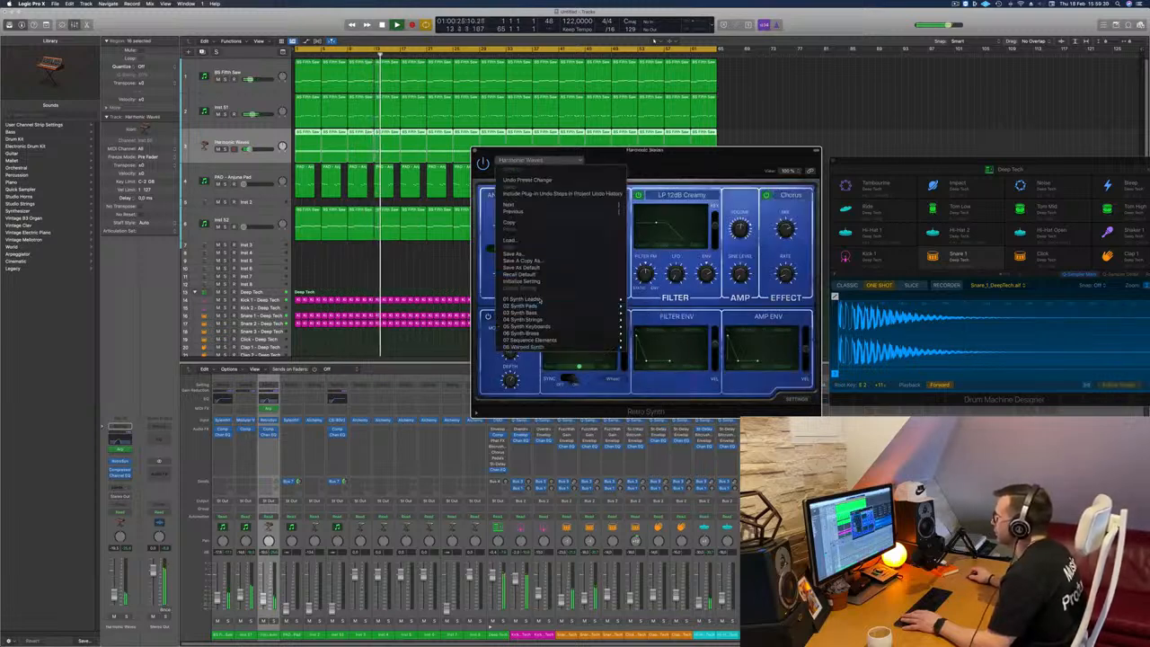
mouse_move(553, 300)
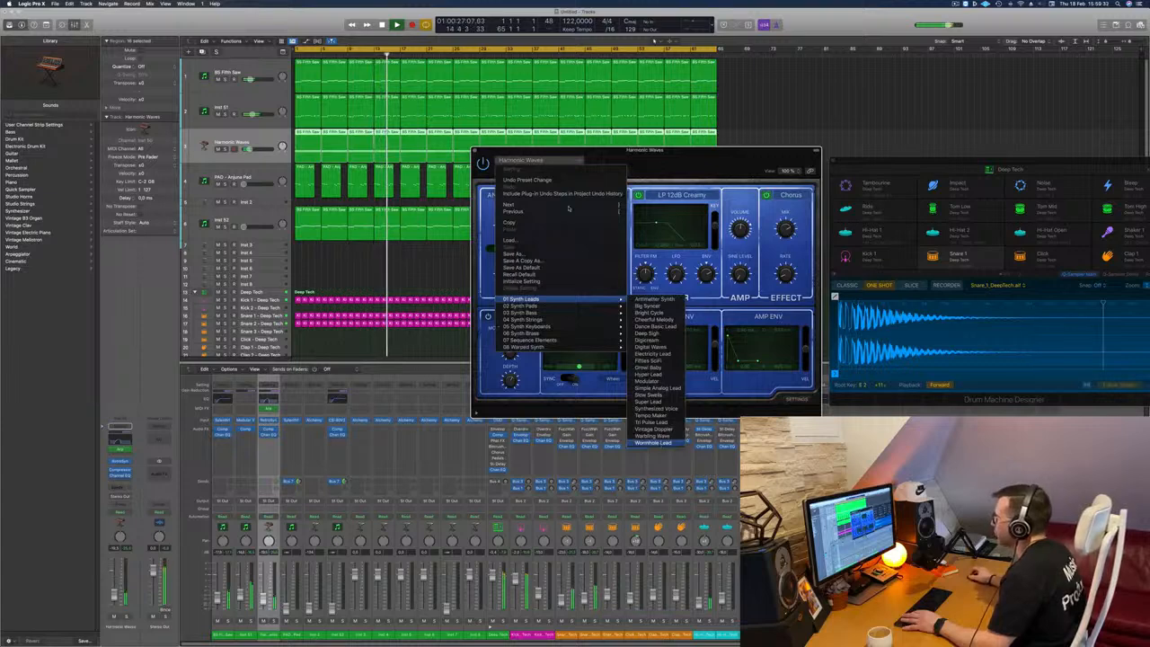
left_click(653, 442)
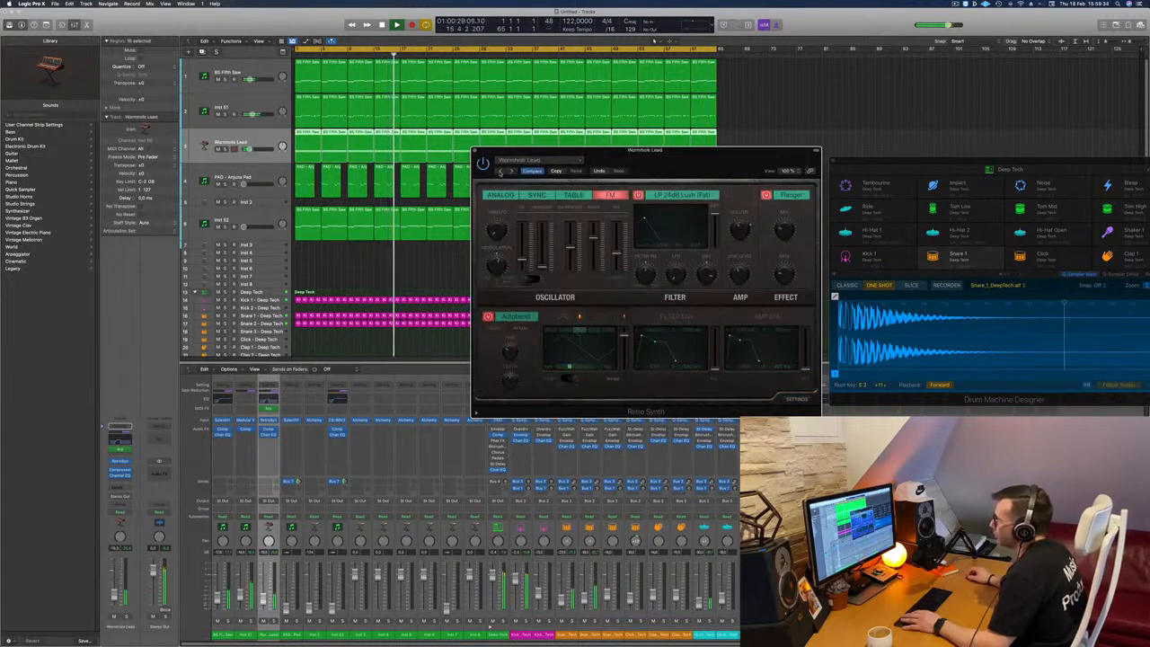
left_click(500, 171)
left_click(500, 172)
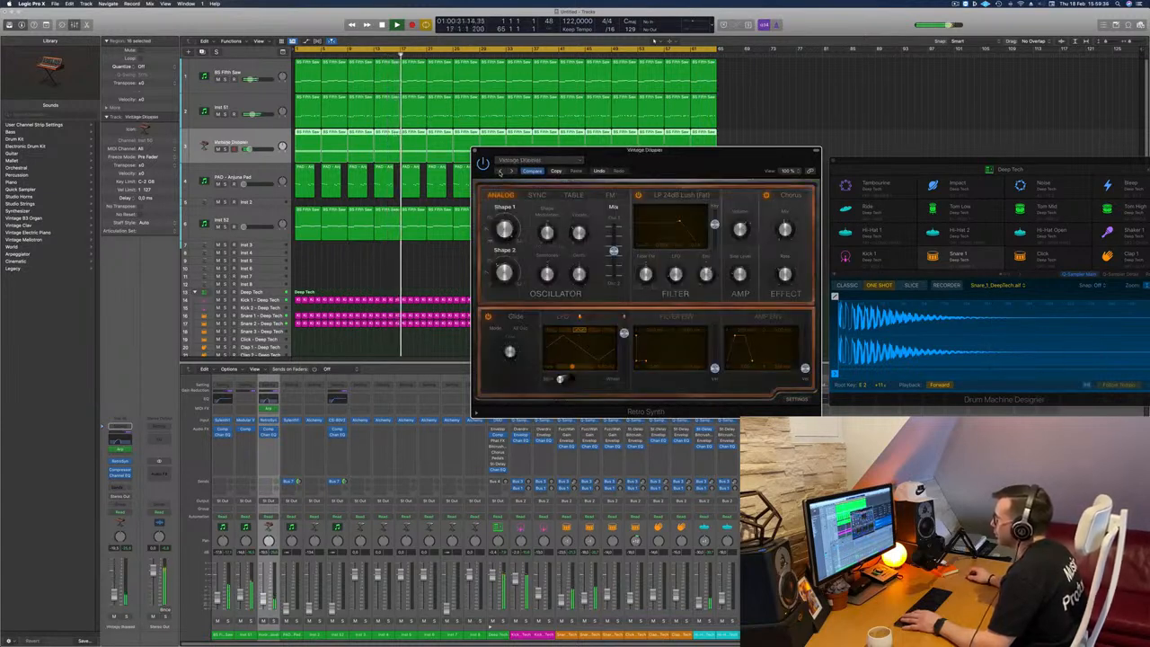
left_click(501, 171)
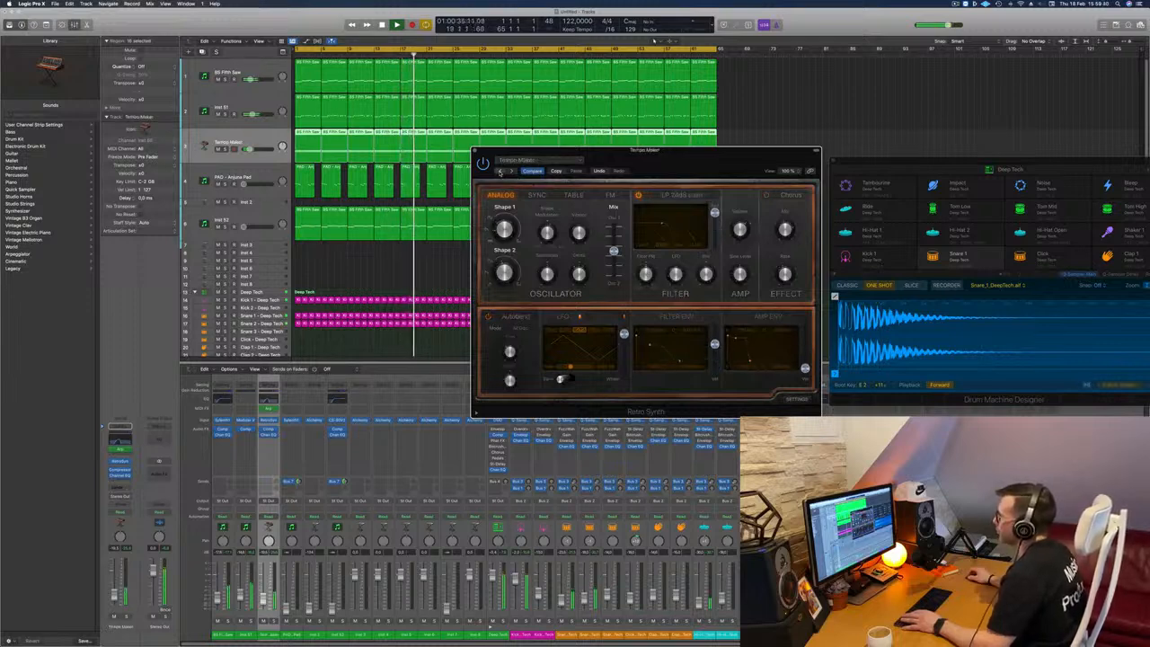
left_click(501, 172)
left_click(499, 170)
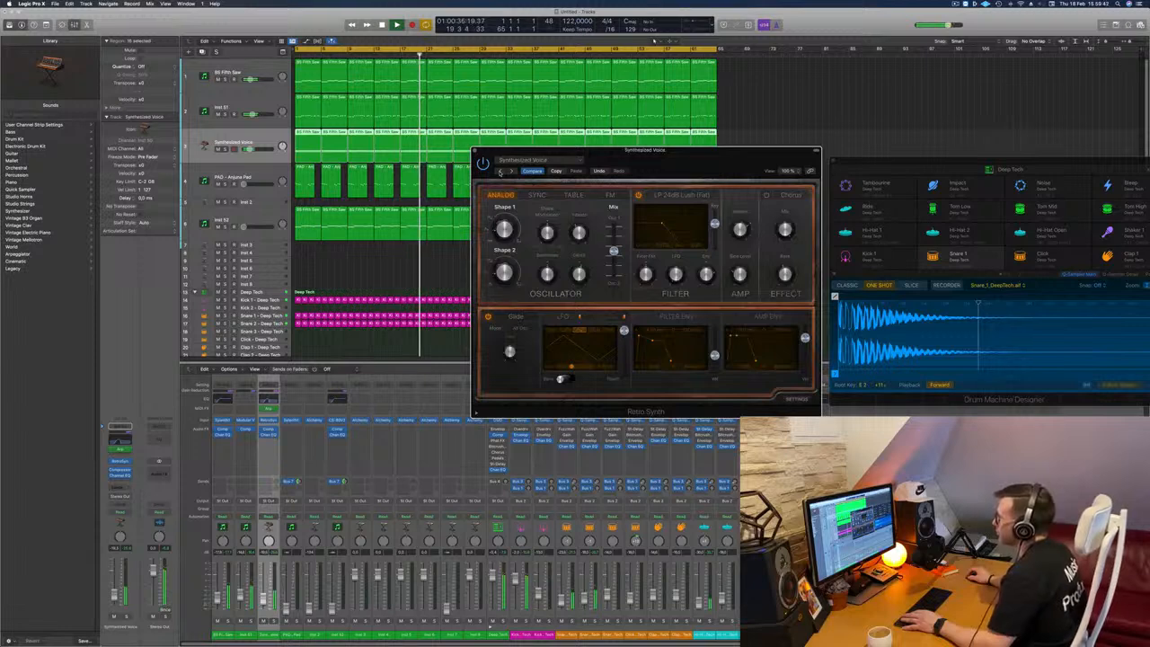
left_click(501, 171)
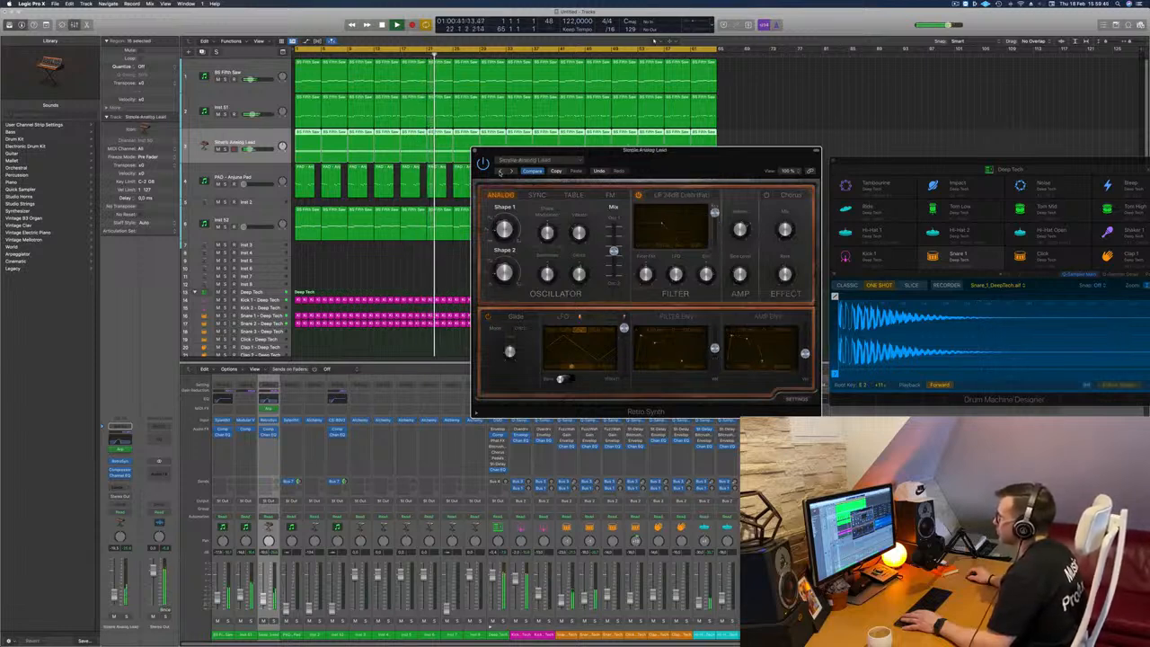
left_click(500, 172)
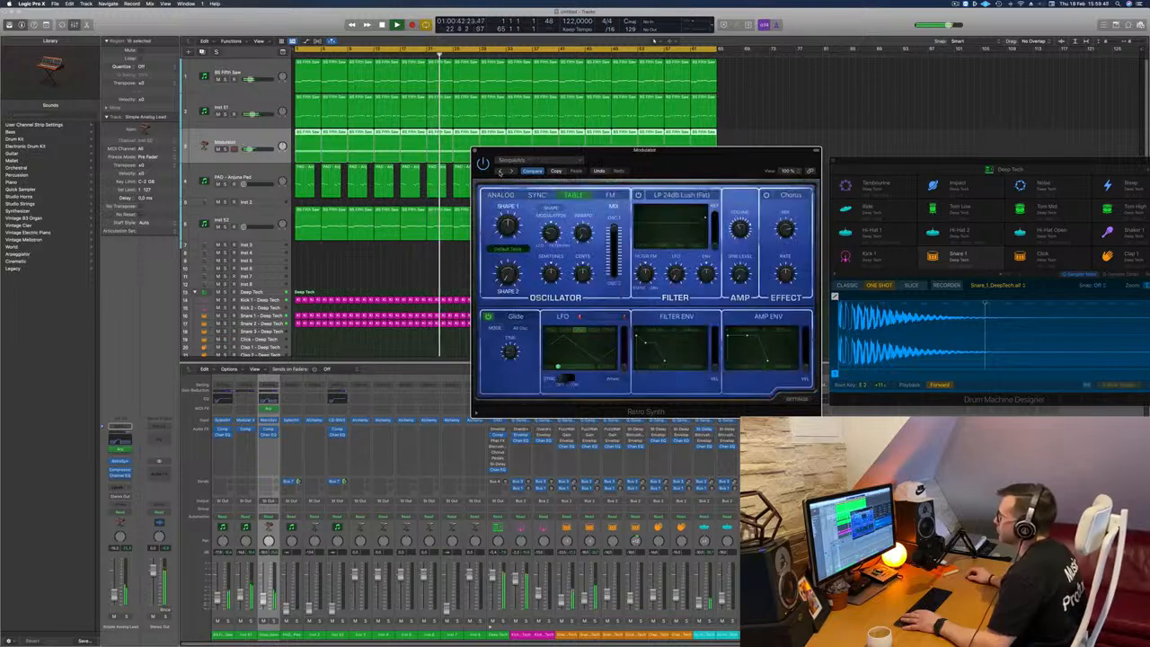
left_click(499, 172)
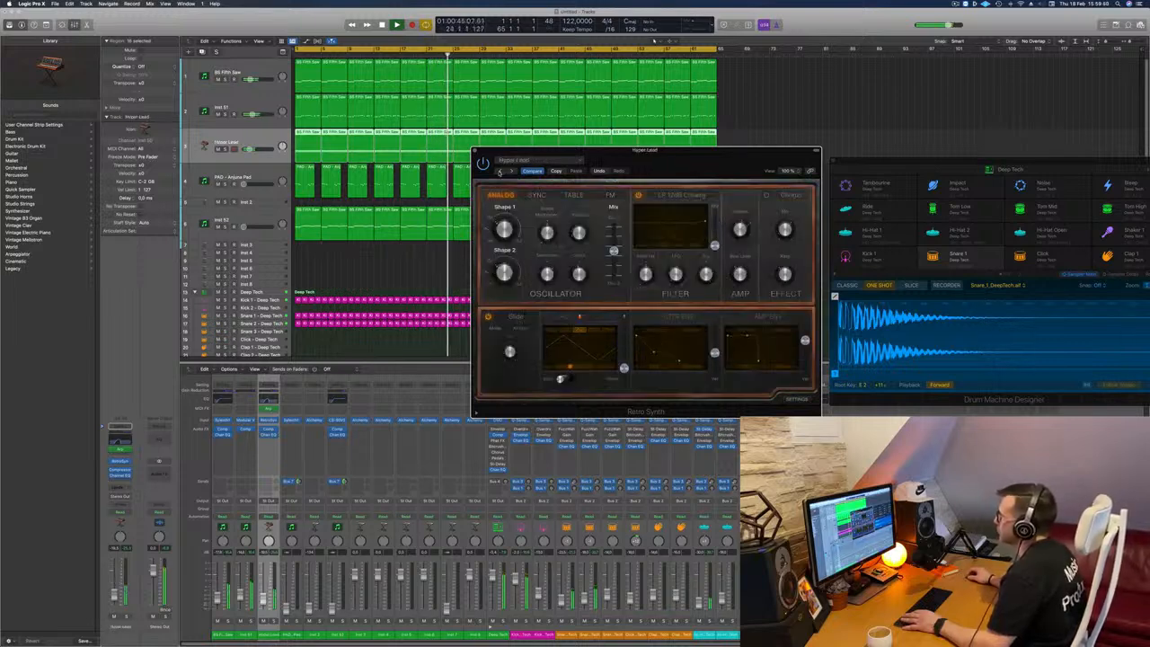
left_click(500, 171)
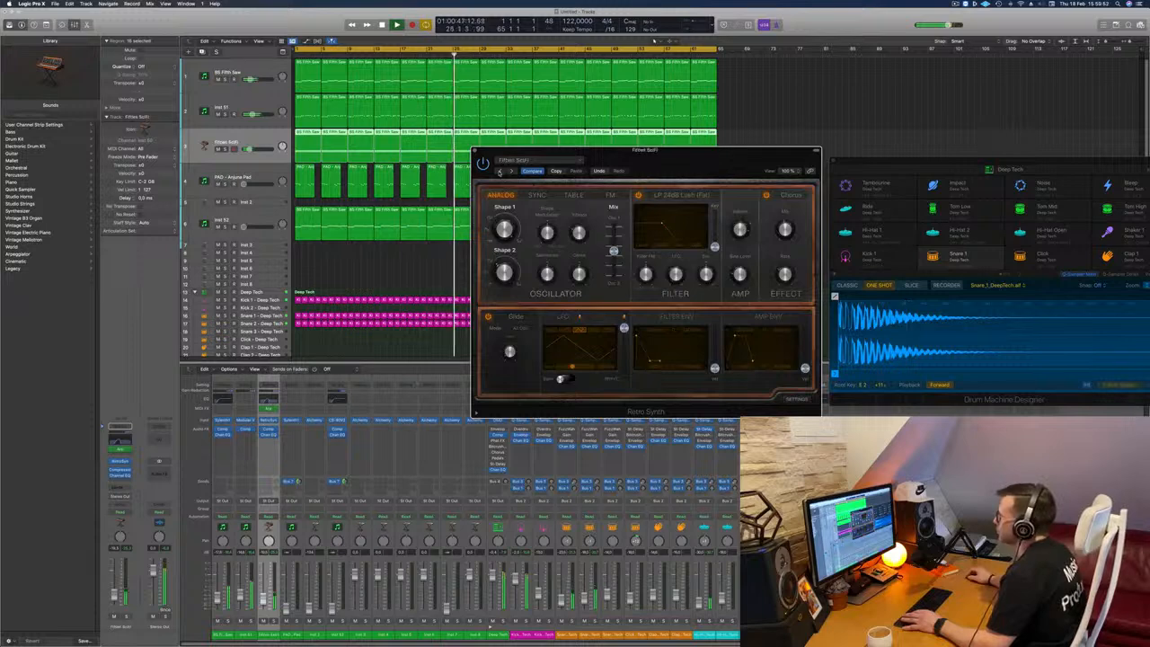
left_click(499, 171)
Step: Recall Retro Synth's default setting on the arpeggio track
left_click(519, 159)
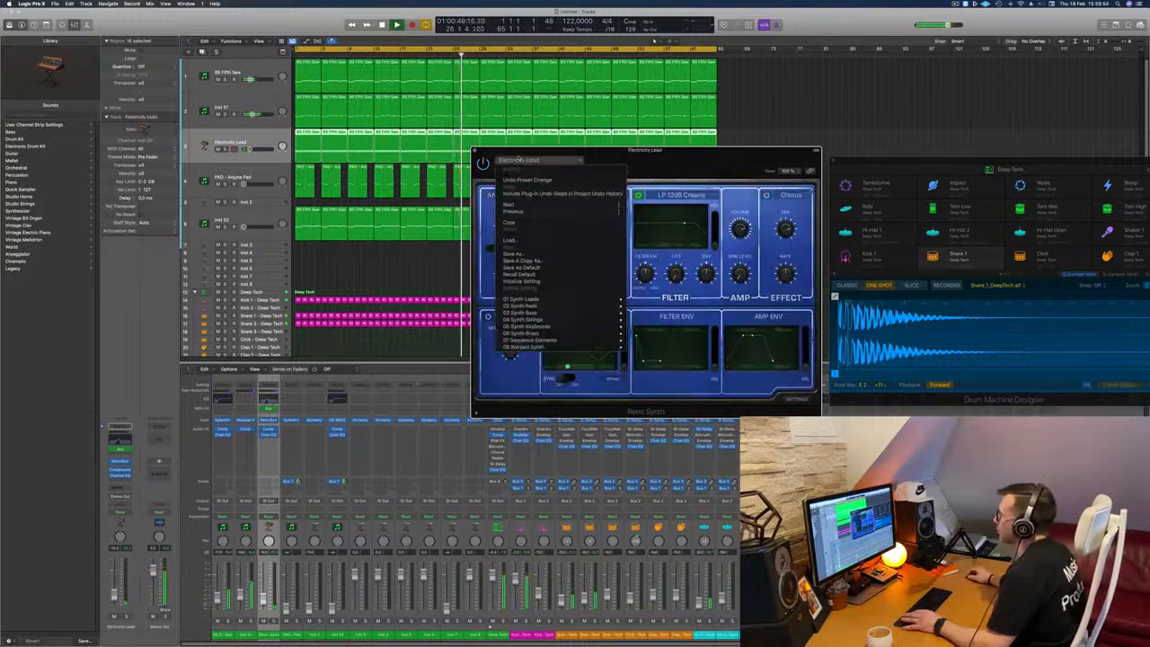
left_click(636, 156)
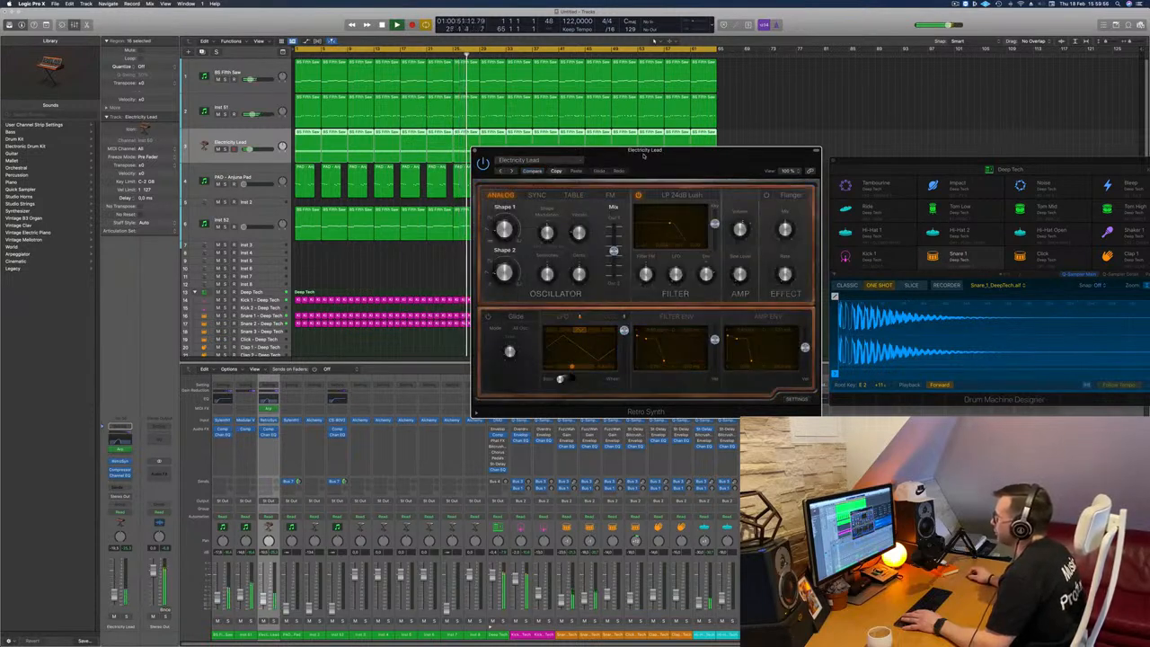
Step: Reset Retro Synth on the Electricity Lead track from its current lead preset to the Factory Default sound
left_click_drag(644, 156, 578, 159)
left_click(456, 162)
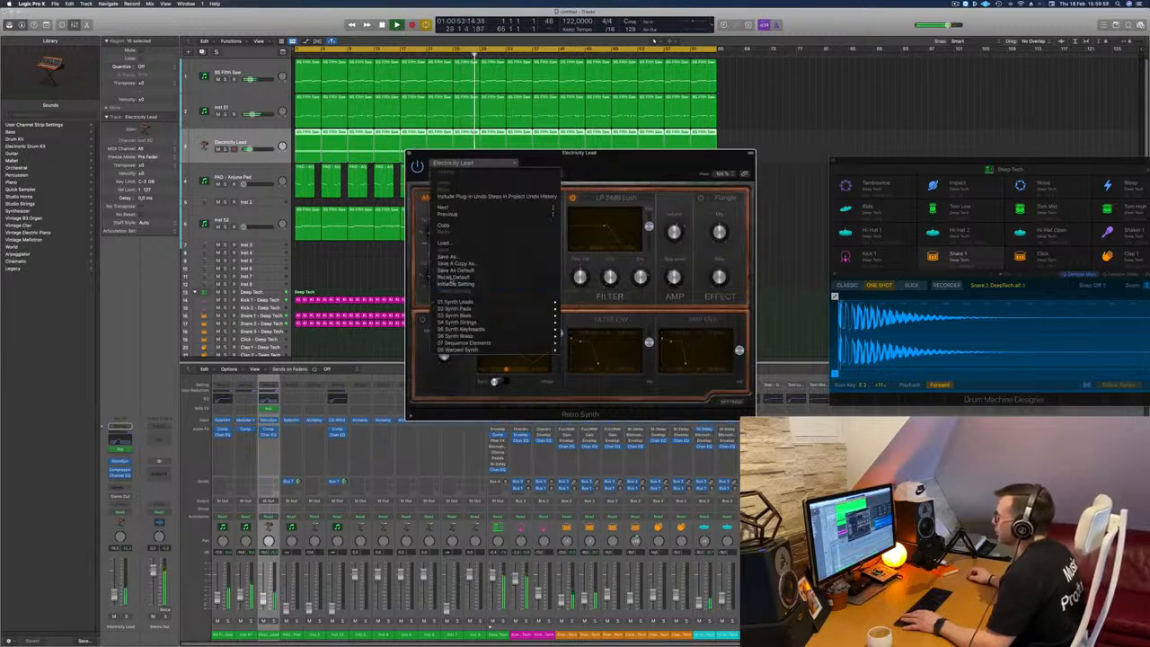
left_click(454, 282)
left_click_drag(609, 169, 647, 155)
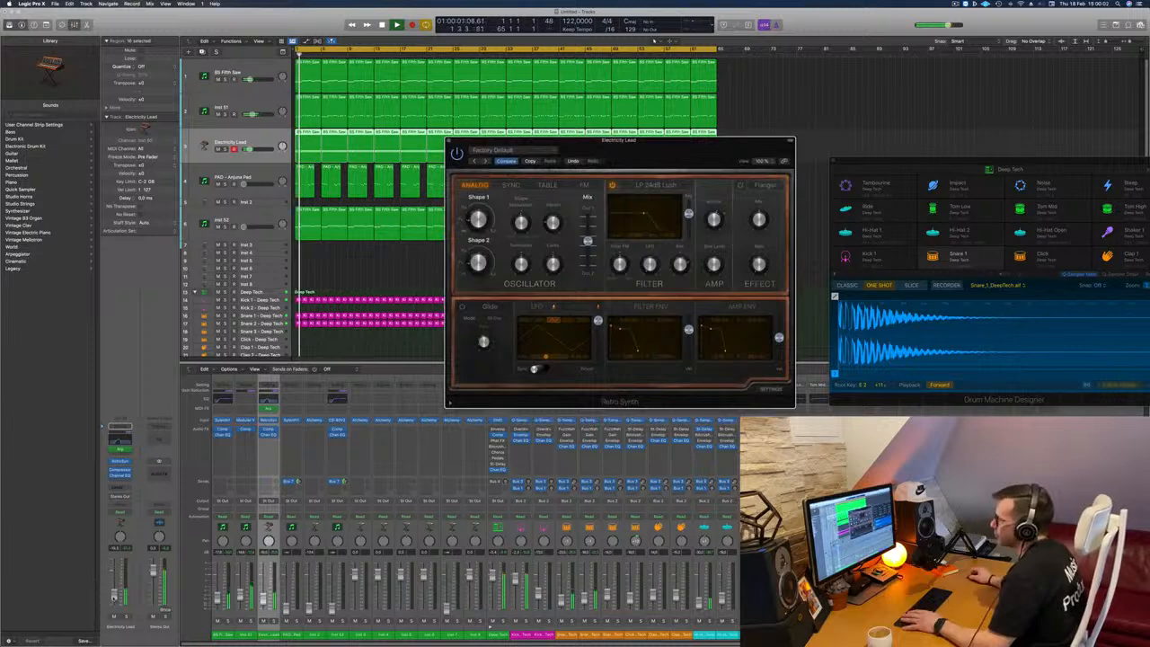
Step: Lower the Electricity Lead track's volume slightly, replay the arrangement from the start and close Retro Synth
left_click_drag(114, 597, 114, 599)
key("space")
key("space")
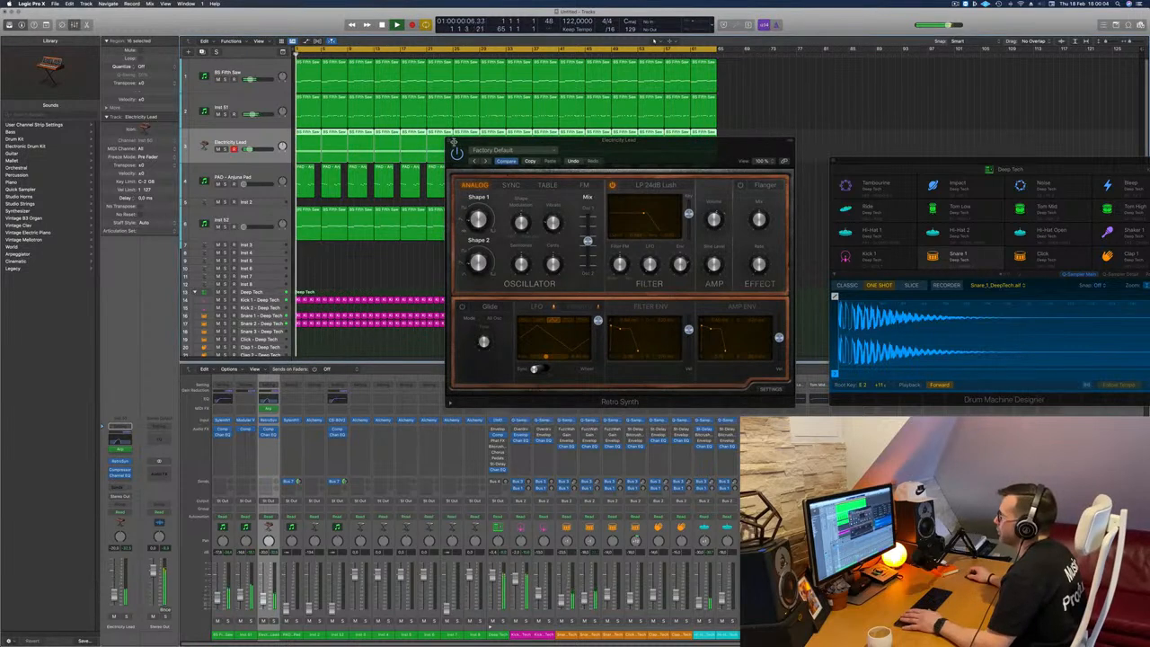
left_click(448, 141)
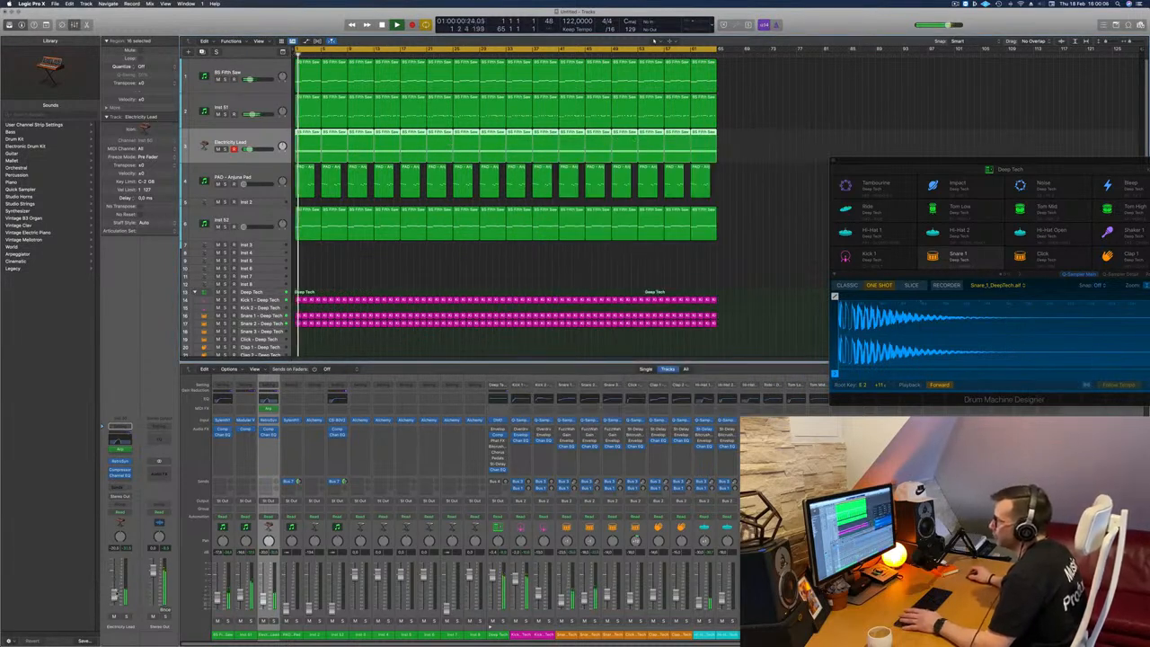
Step: Raise the Inst 52 track's volume in the mix and move the empty Inst 2 track below Inst 4
left_click(285, 228)
key("space")
key("space")
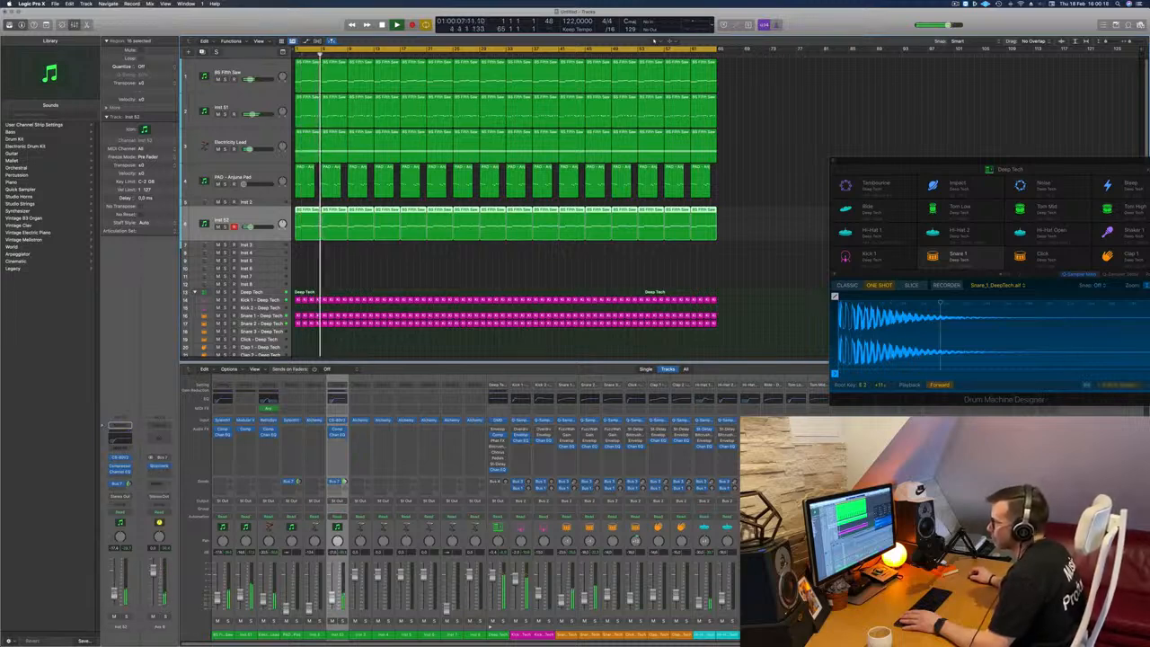
left_click(270, 176)
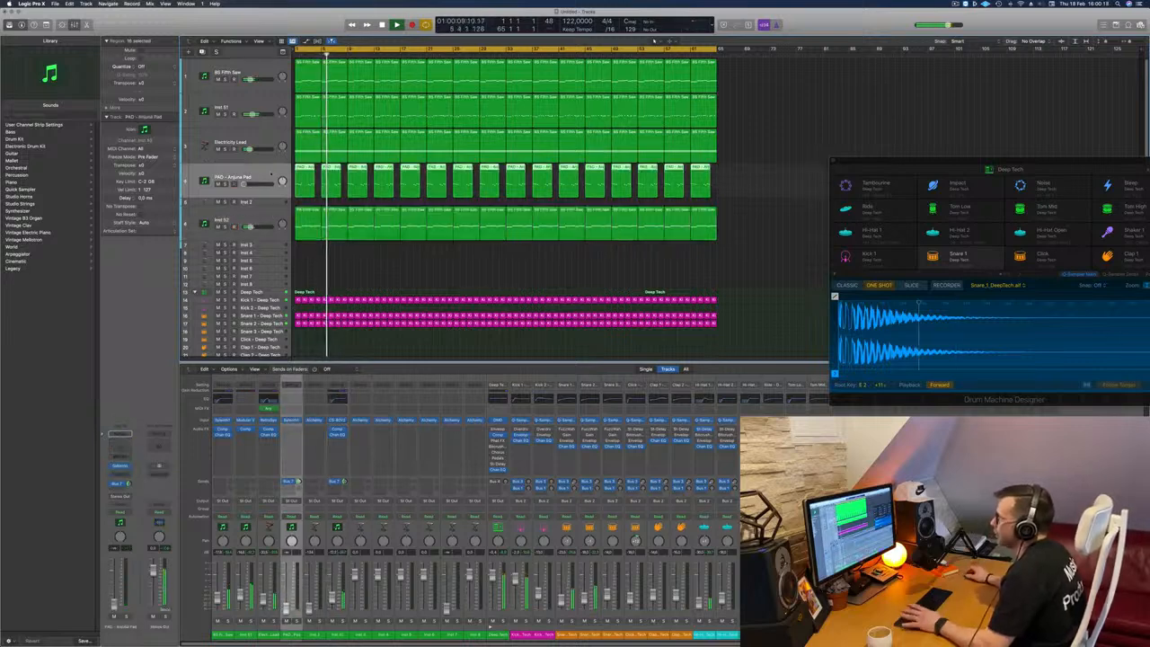
left_click_drag(268, 204, 269, 253)
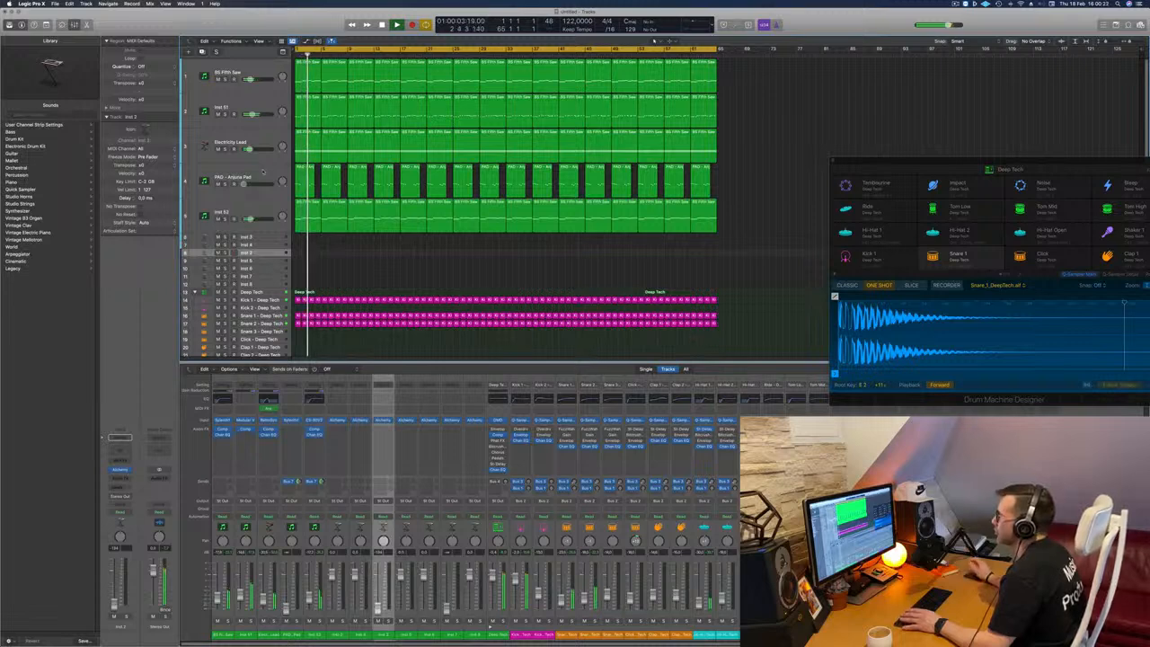
Step: Add a Channel EQ to the Anjuna Pad track and set its low cut to 214 Hz at 12 dB/Oct
left_click(263, 174)
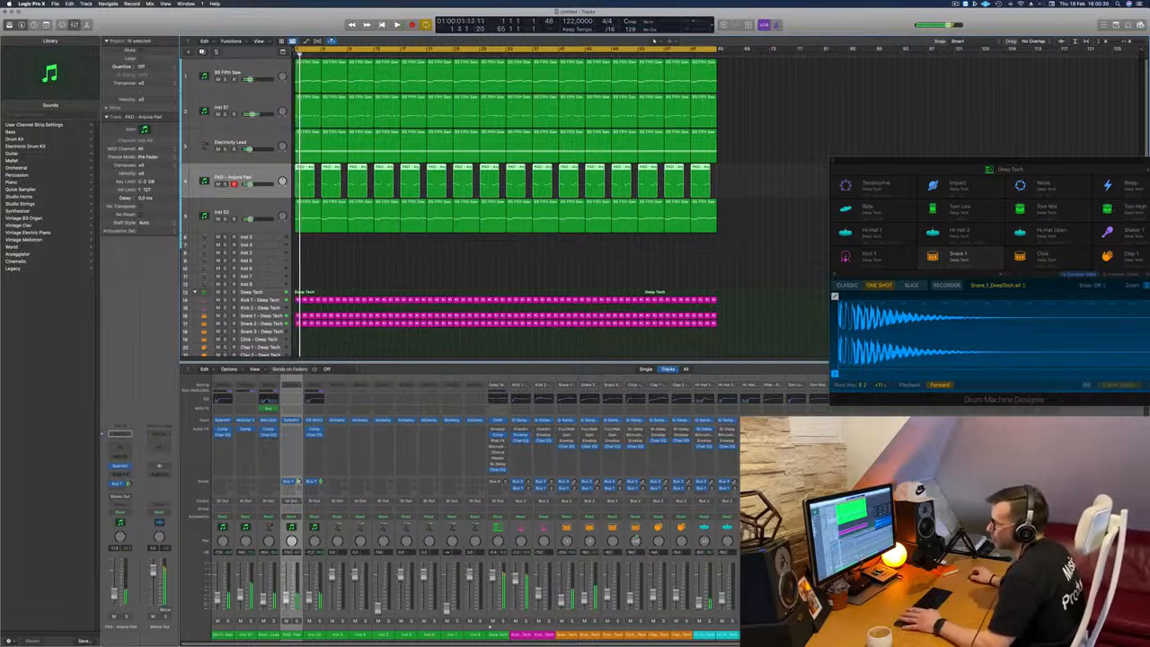
left_click(123, 448)
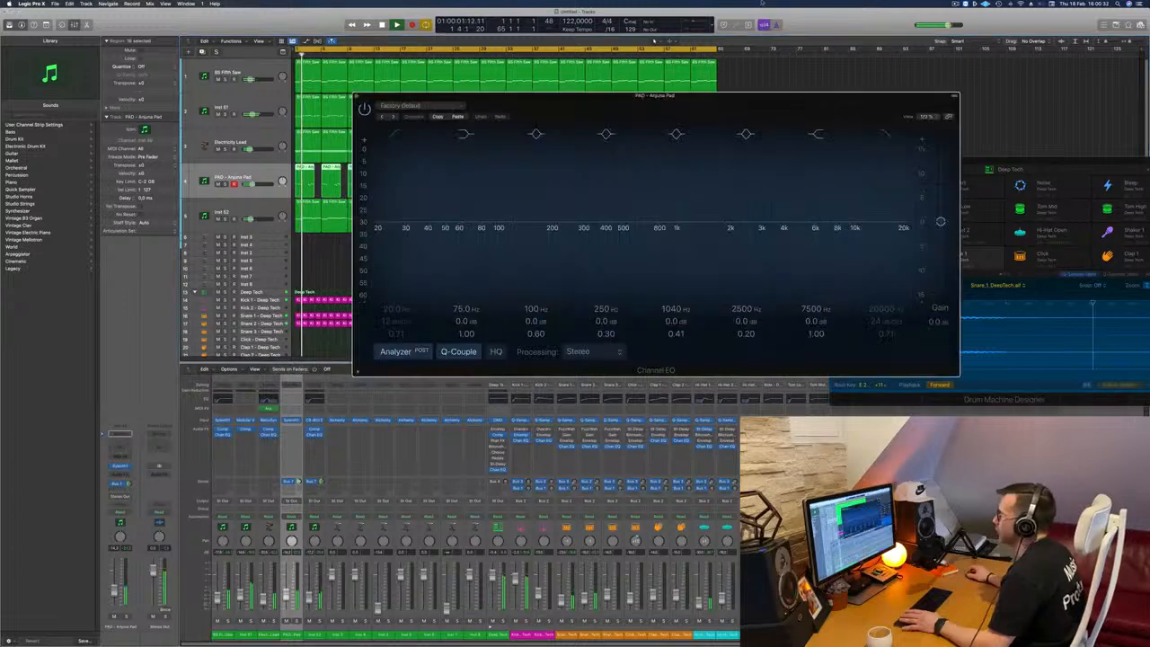
left_click(399, 136)
left_click(399, 135)
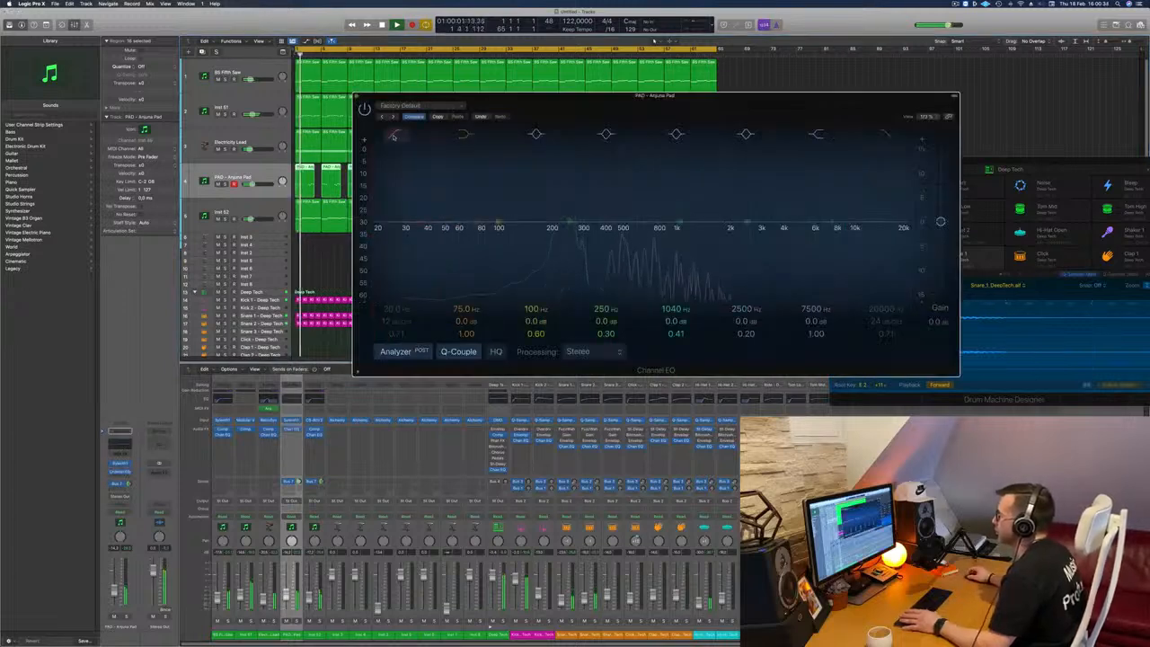
left_click(398, 135)
left_click_drag(399, 212, 559, 221)
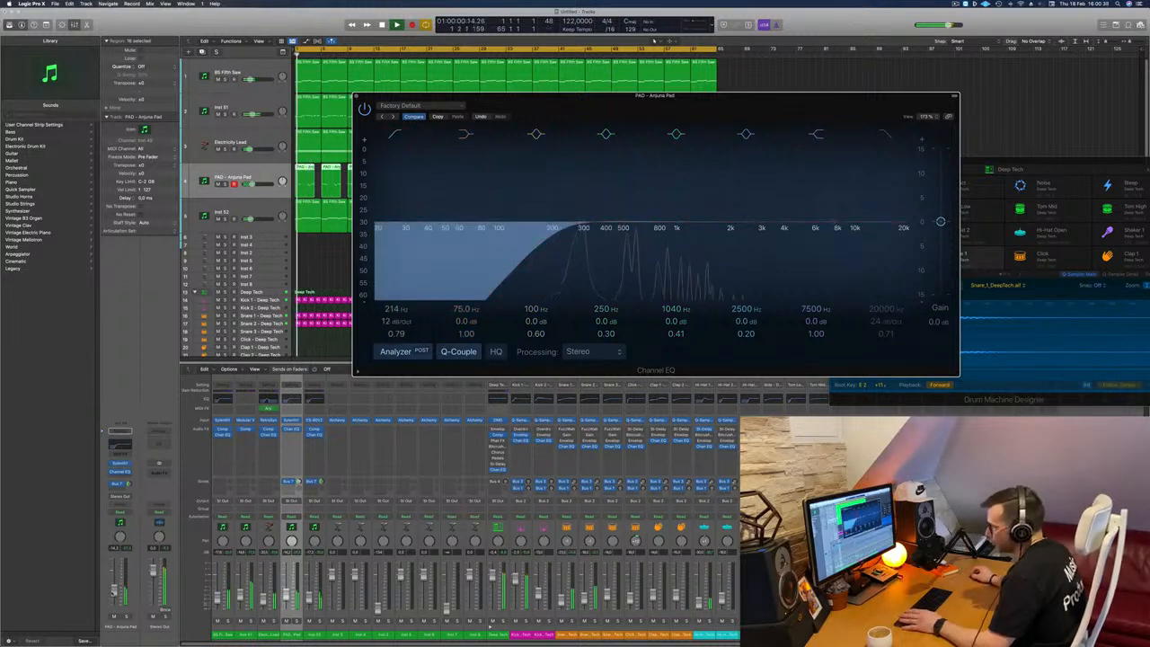
Step: Raise the Anjuna Pad track's volume slightly, replay the arrangement from the start and close its Channel EQ
left_click_drag(114, 590, 114, 587)
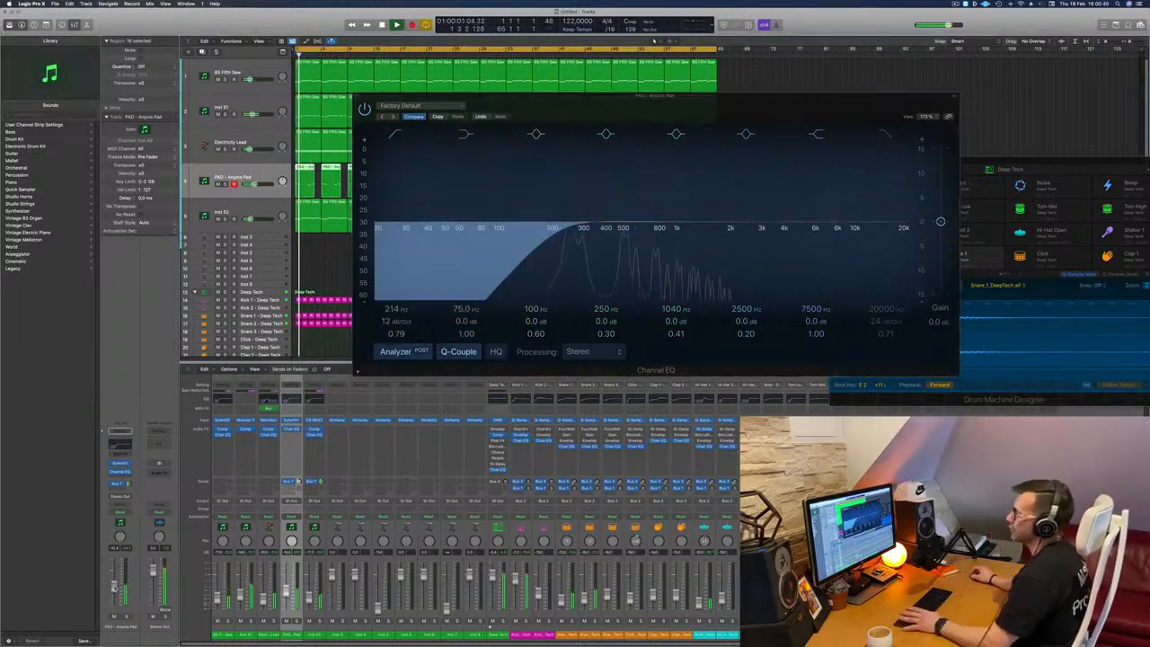
key("space")
key("space")
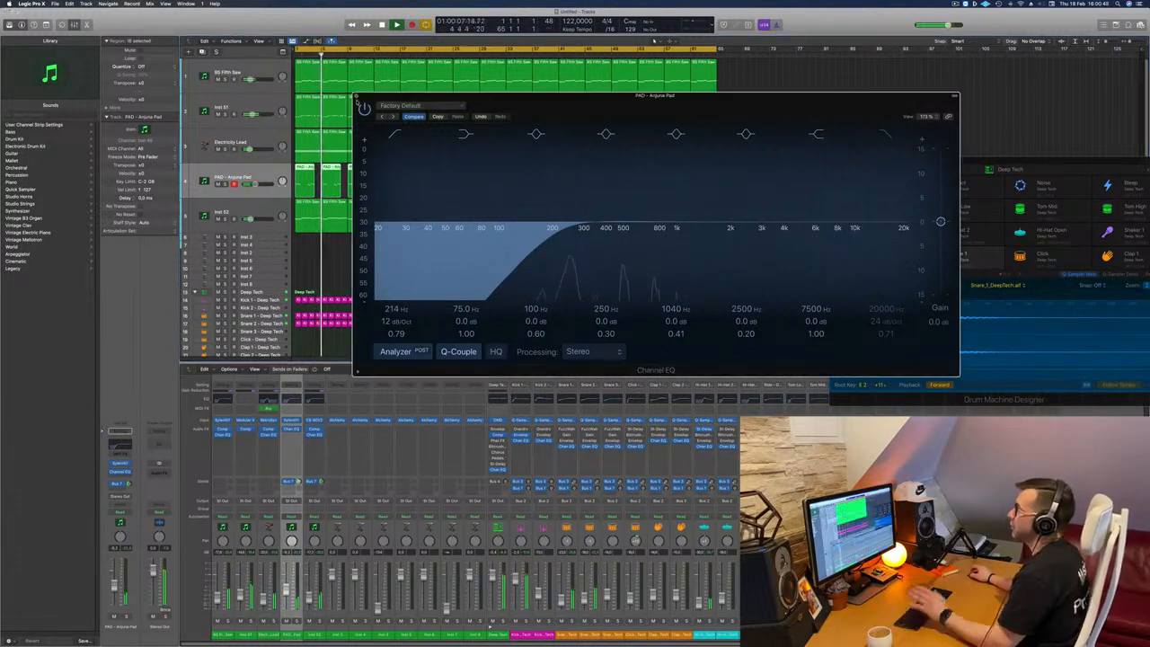
left_click(358, 96)
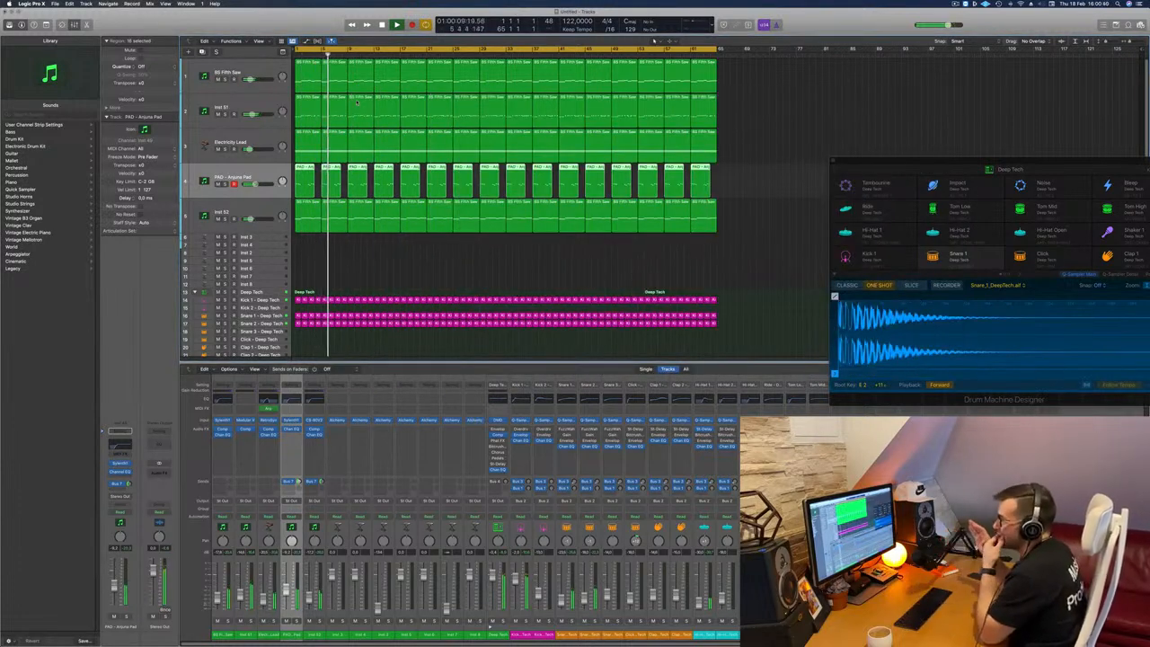